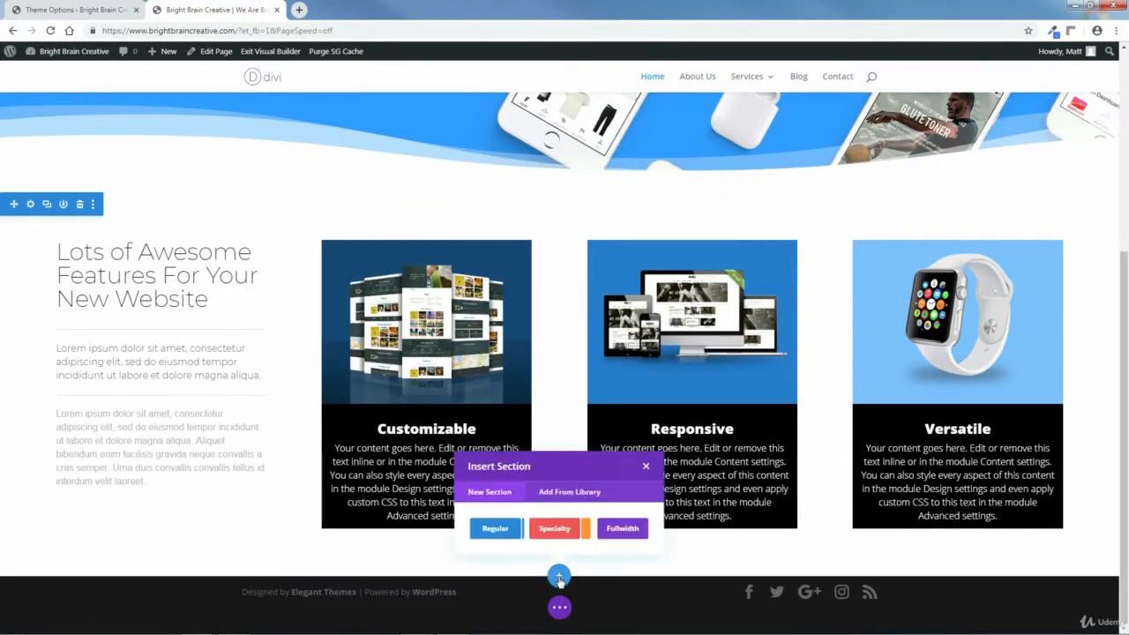
Add a regular section below the features section, with a single-column row containing a Text module left at its default content.
left_click(487, 540)
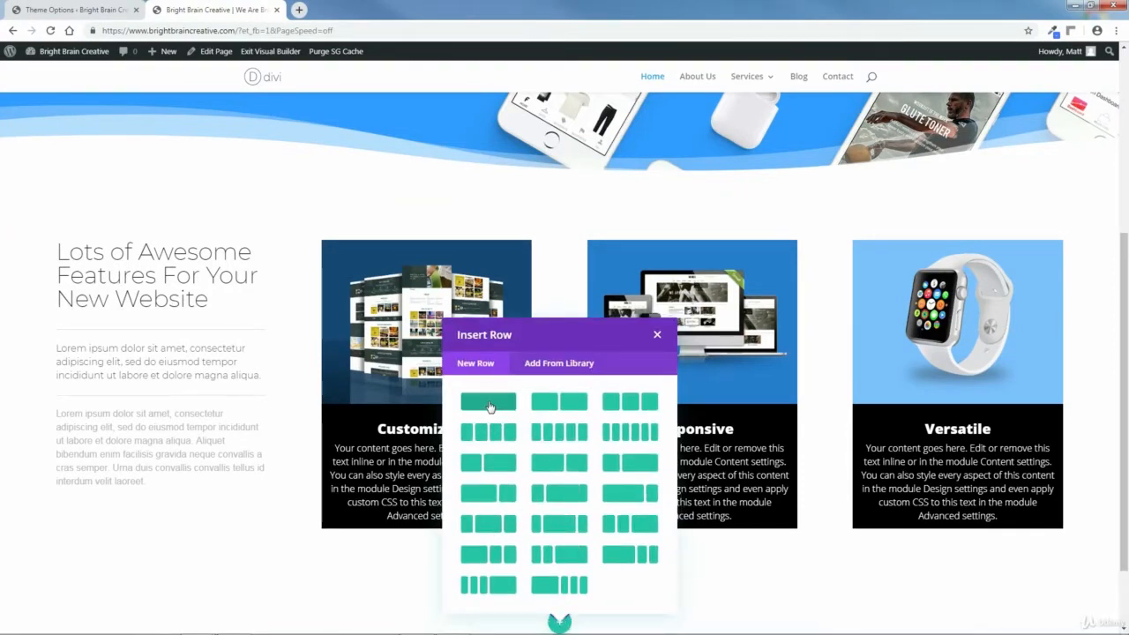
left_click(489, 406)
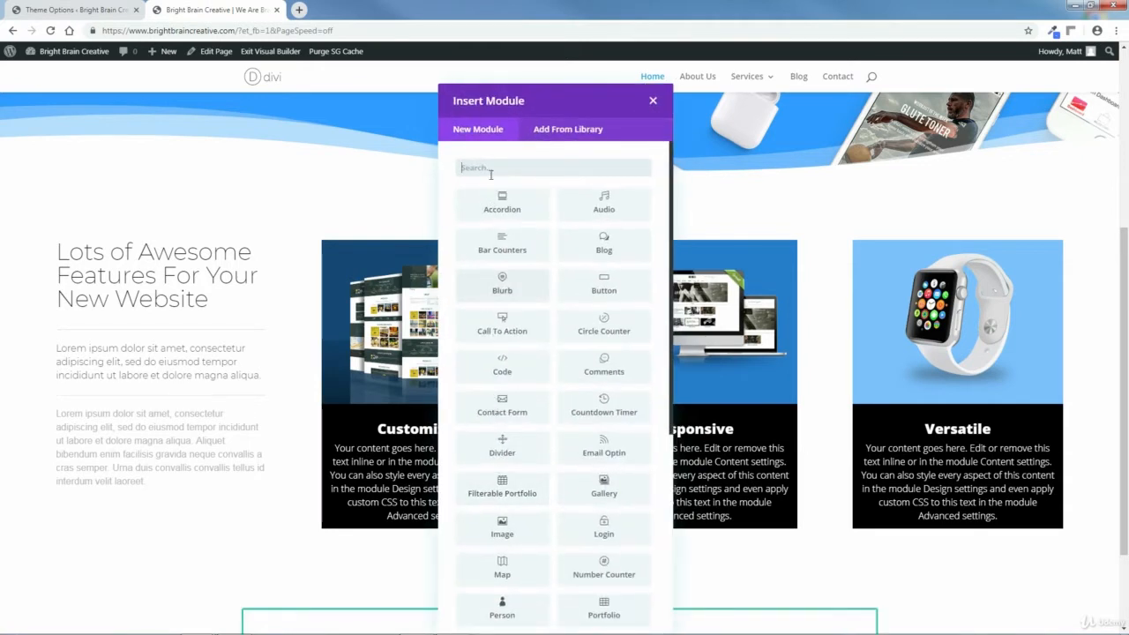
type("te")
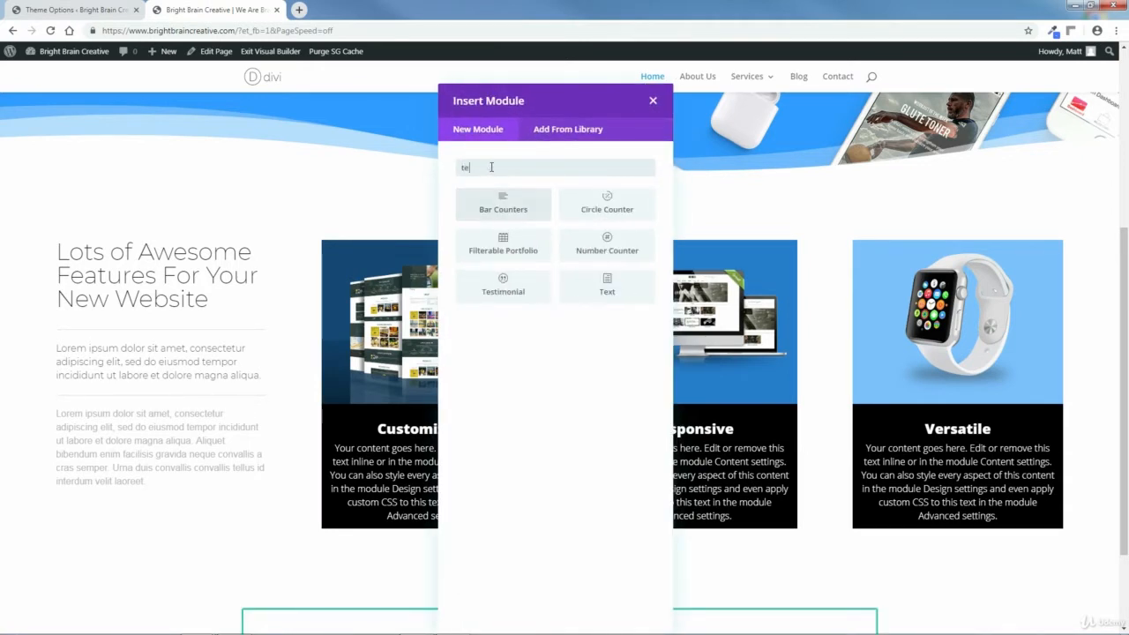
left_click(609, 288)
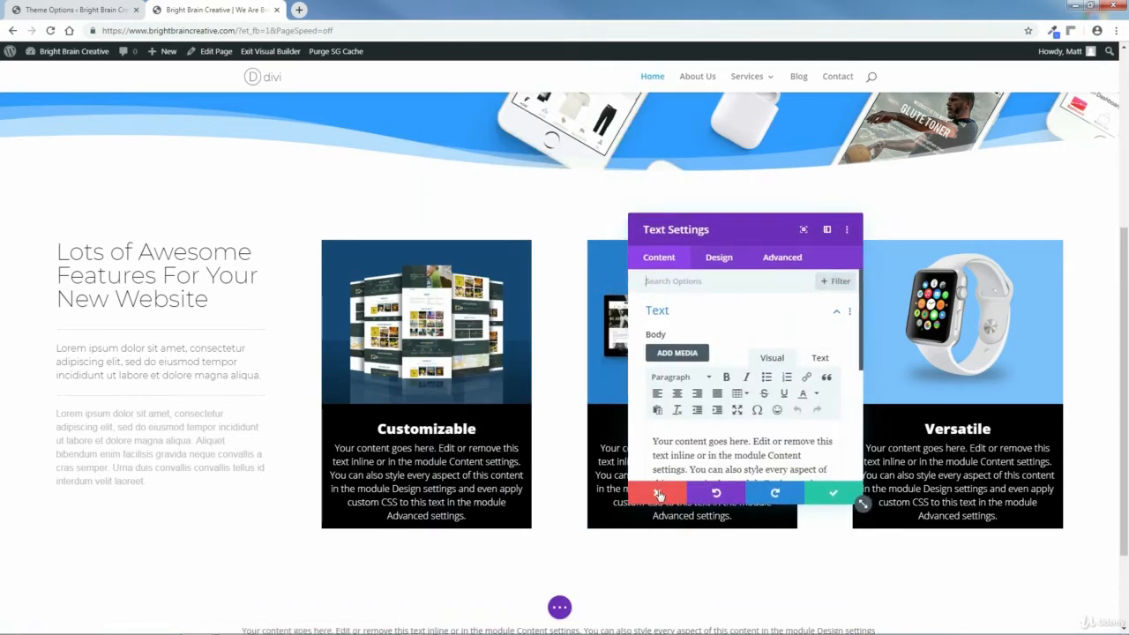
left_click(659, 495)
Add a background gradient to the new section and open its first colour for editing.
scroll(692, 503, "down", 3)
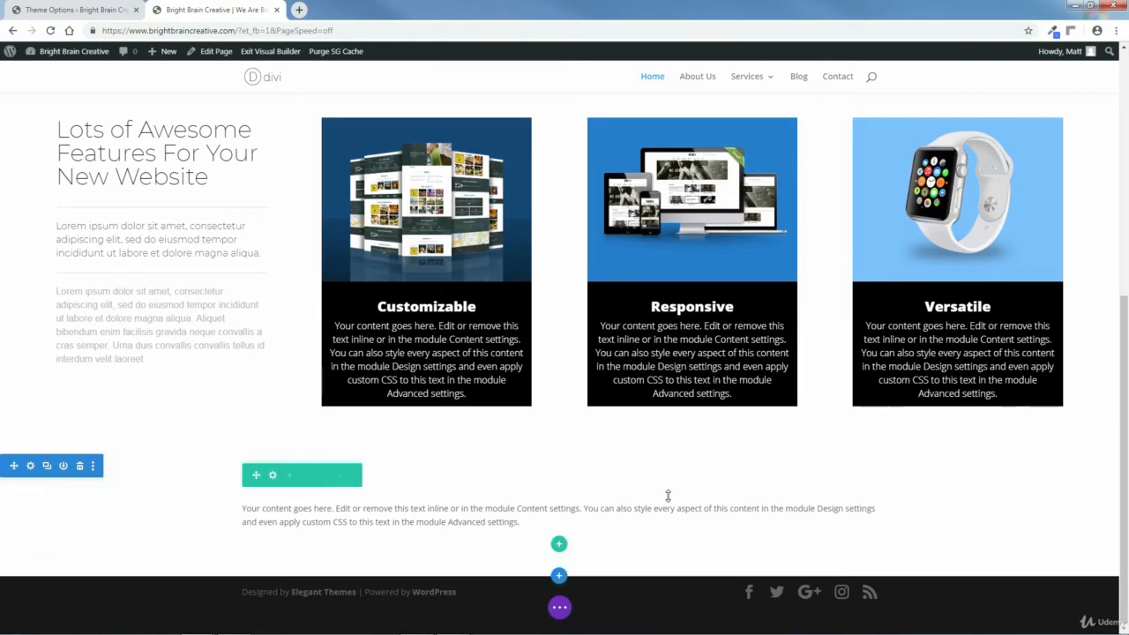
left_click(31, 468)
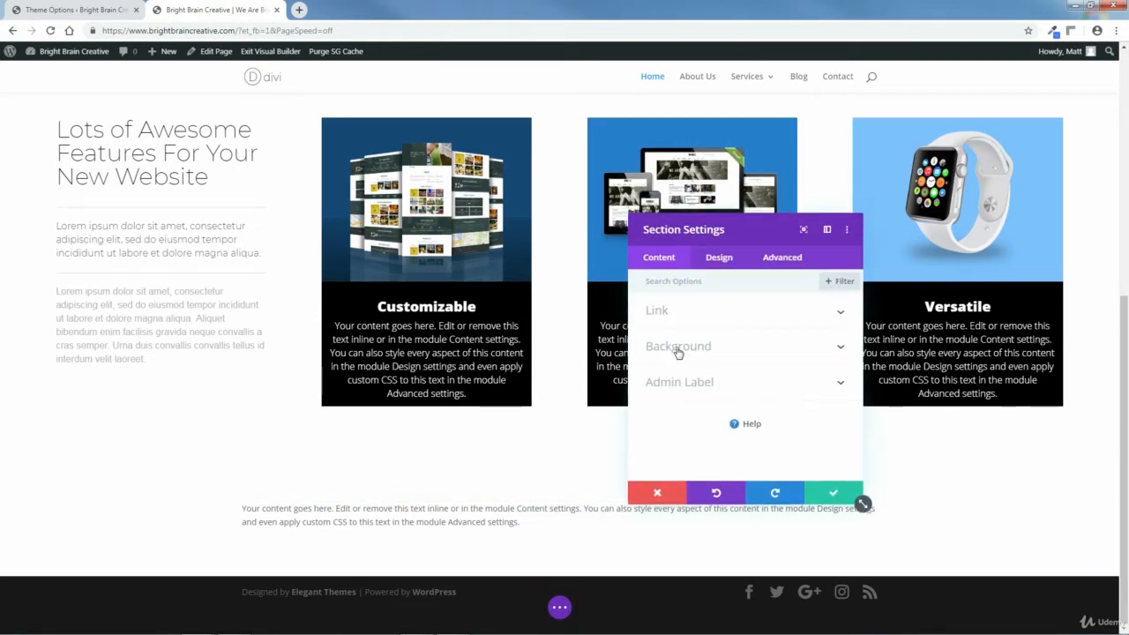
left_click(678, 347)
scroll(863, 342, "down", 1)
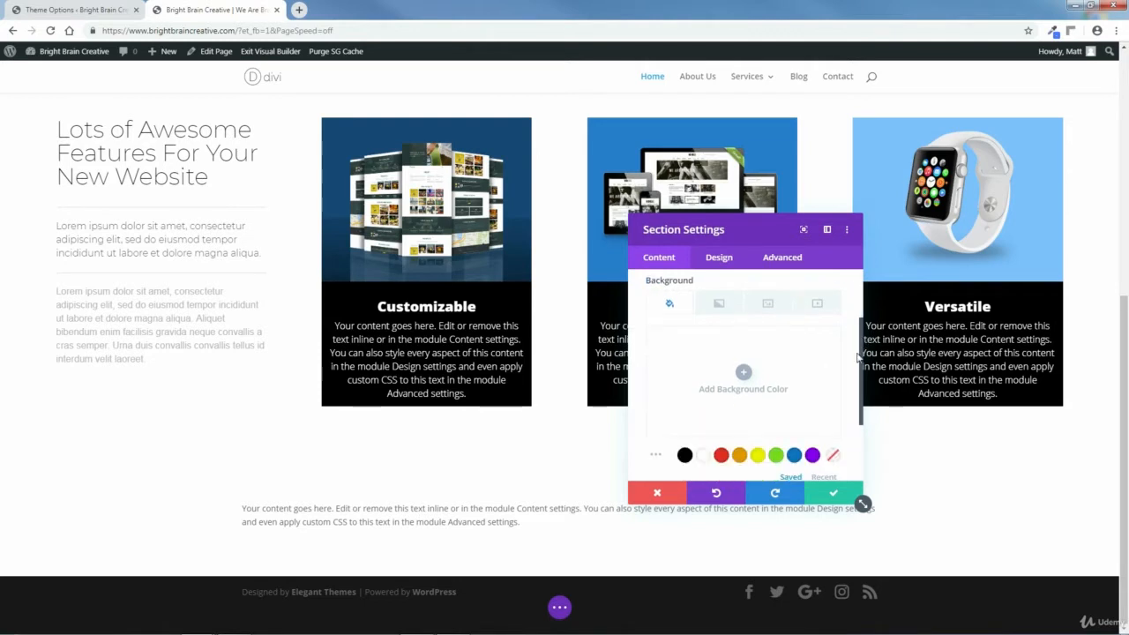
left_click(718, 304)
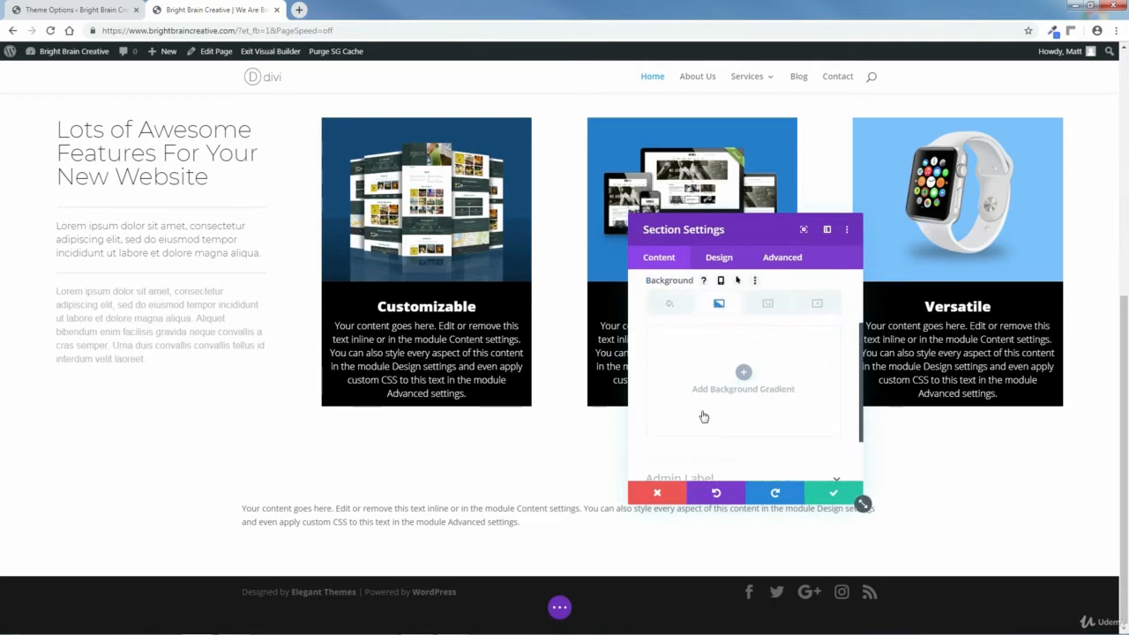
left_click(744, 374)
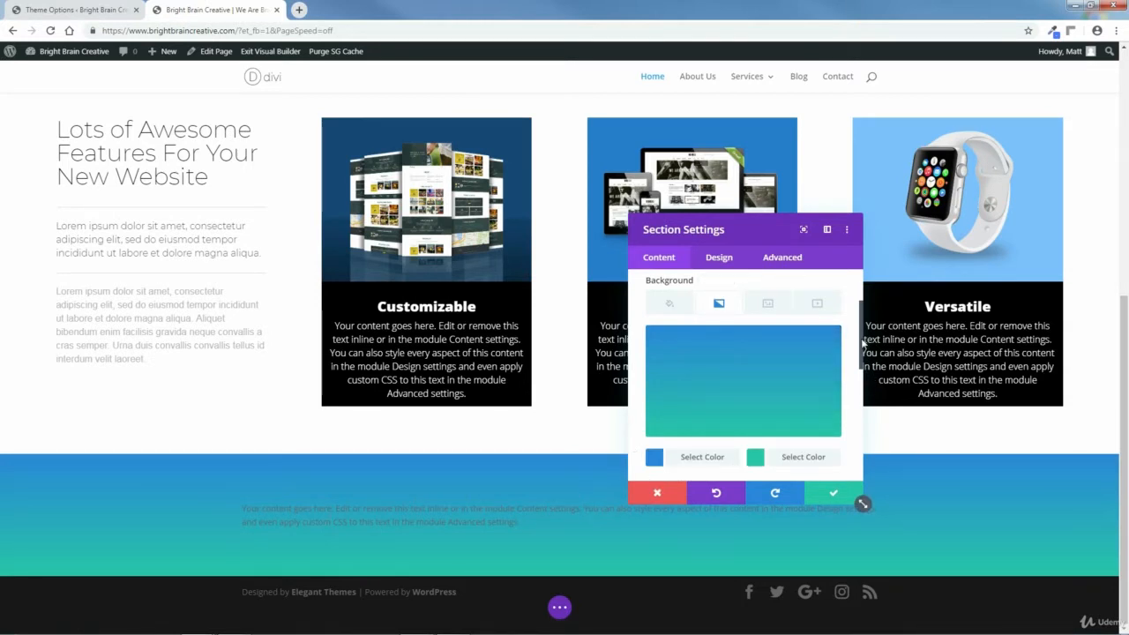
scroll(864, 348, "down", 1)
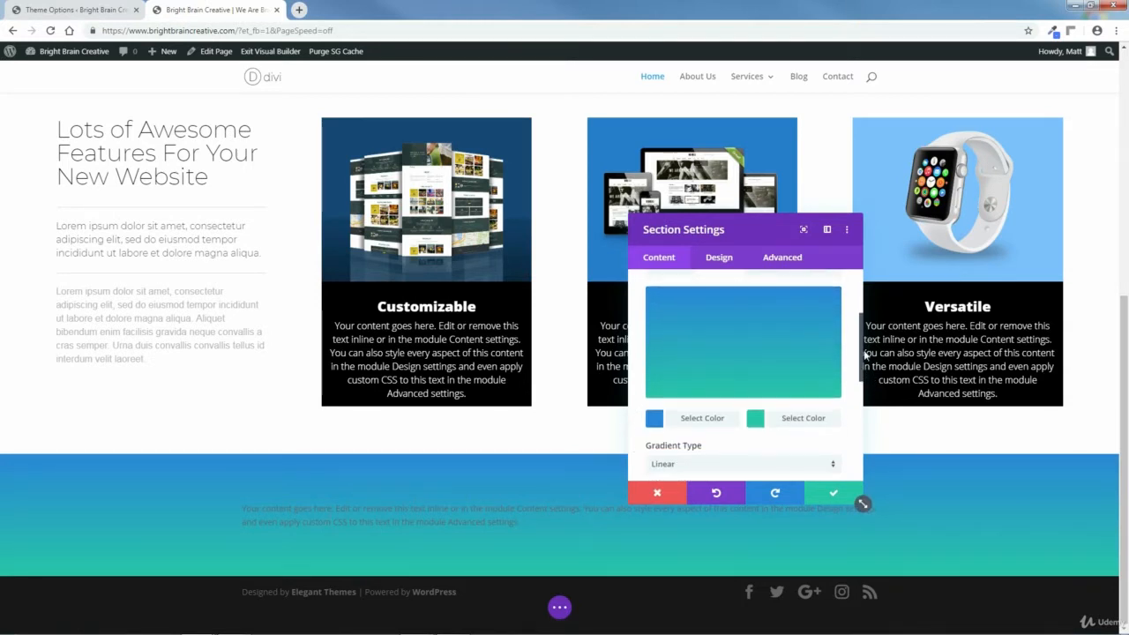
left_click(654, 418)
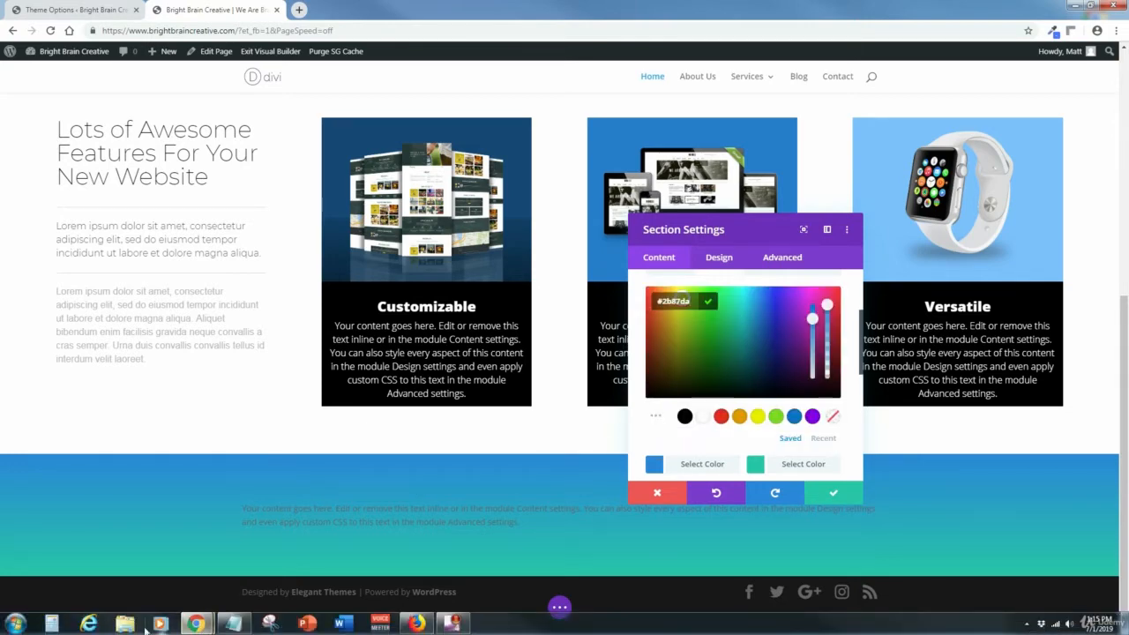
Open Extras Included Section Colors.txt from the Bright Brain Creative Website folder, under PAGES, HOME PAGE, 3-EXTRAS INCLUDED SECTION, COLORS.
left_click(125, 623)
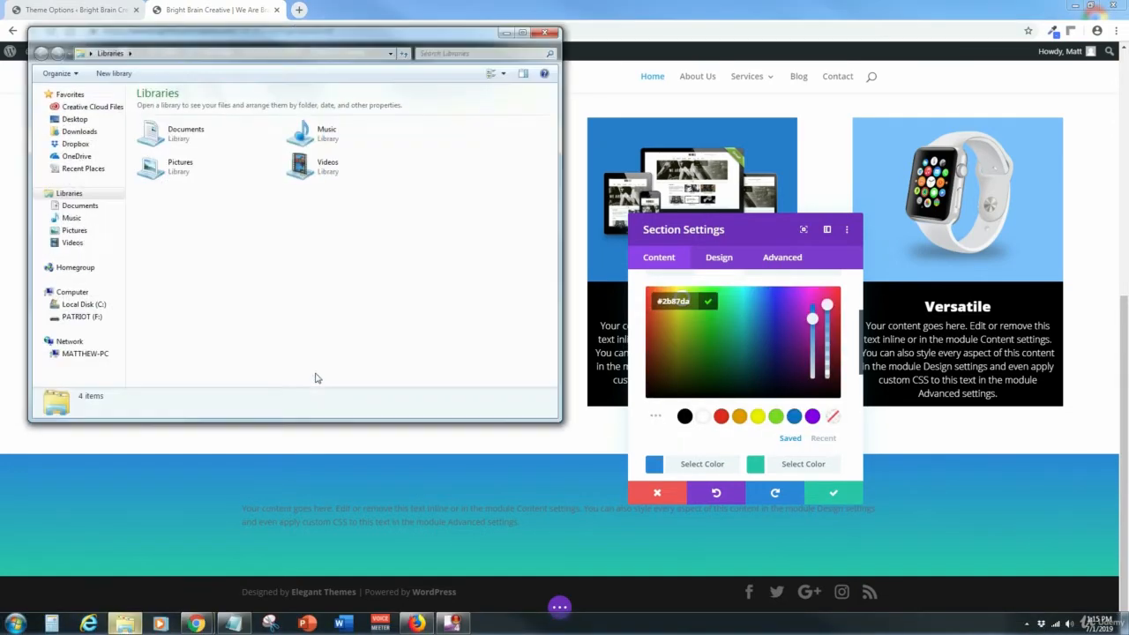
left_click(84, 303)
double_click(183, 119)
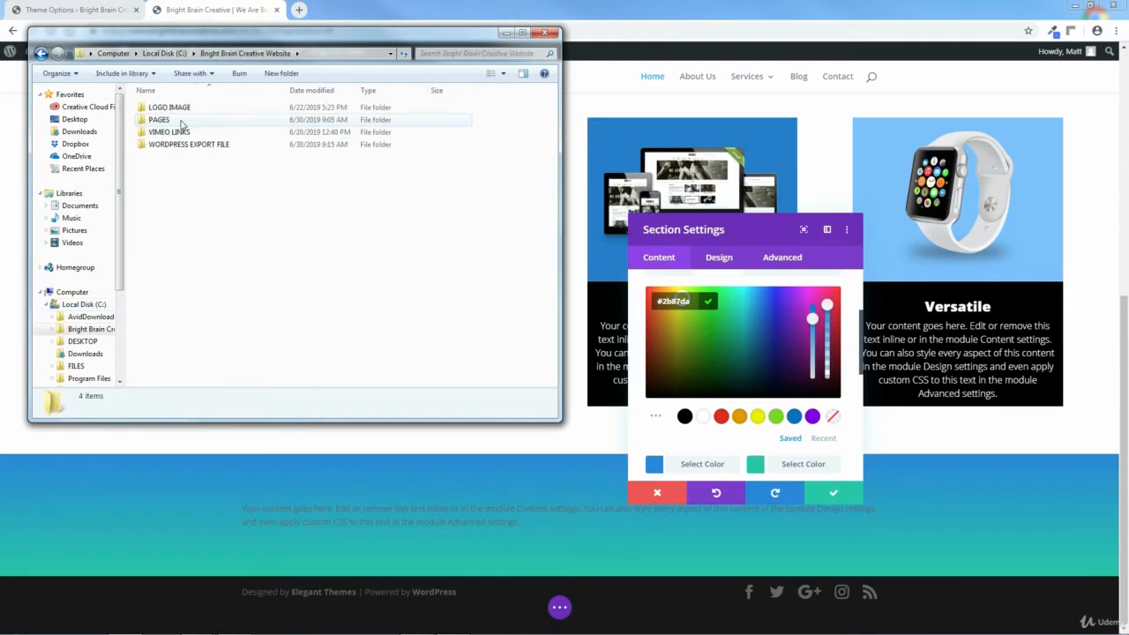
double_click(177, 121)
double_click(164, 146)
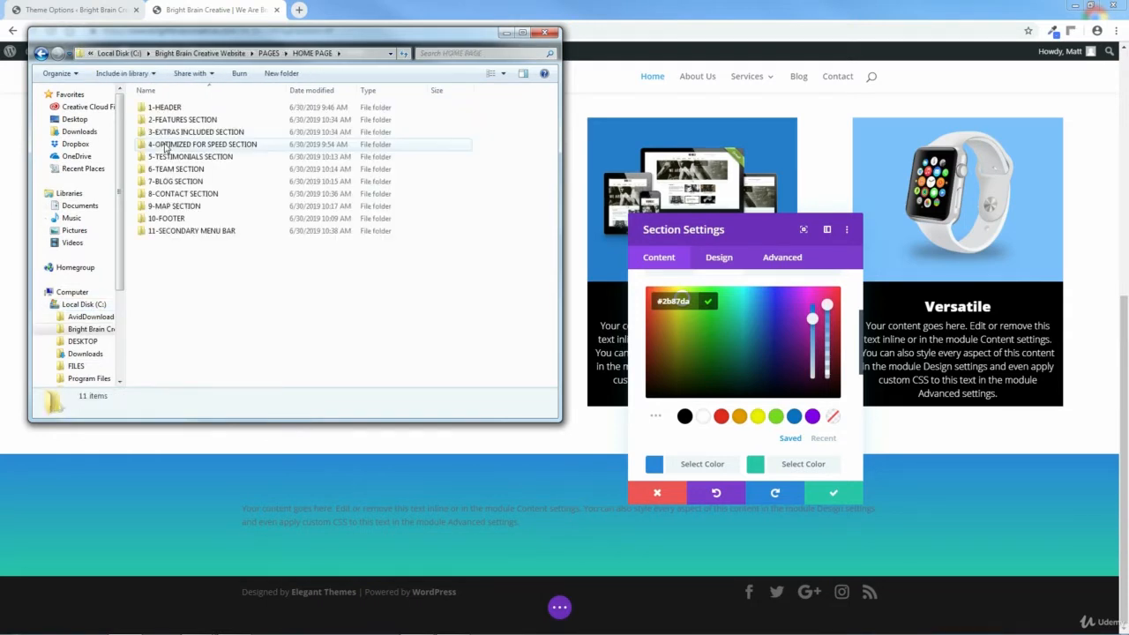
double_click(167, 132)
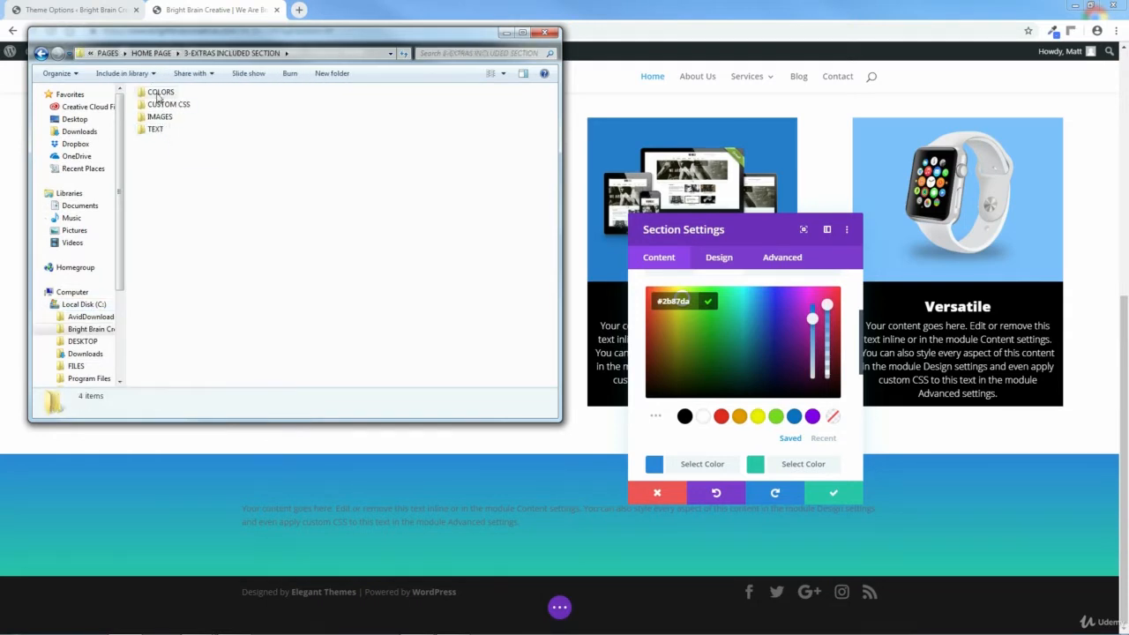
double_click(160, 93)
double_click(180, 108)
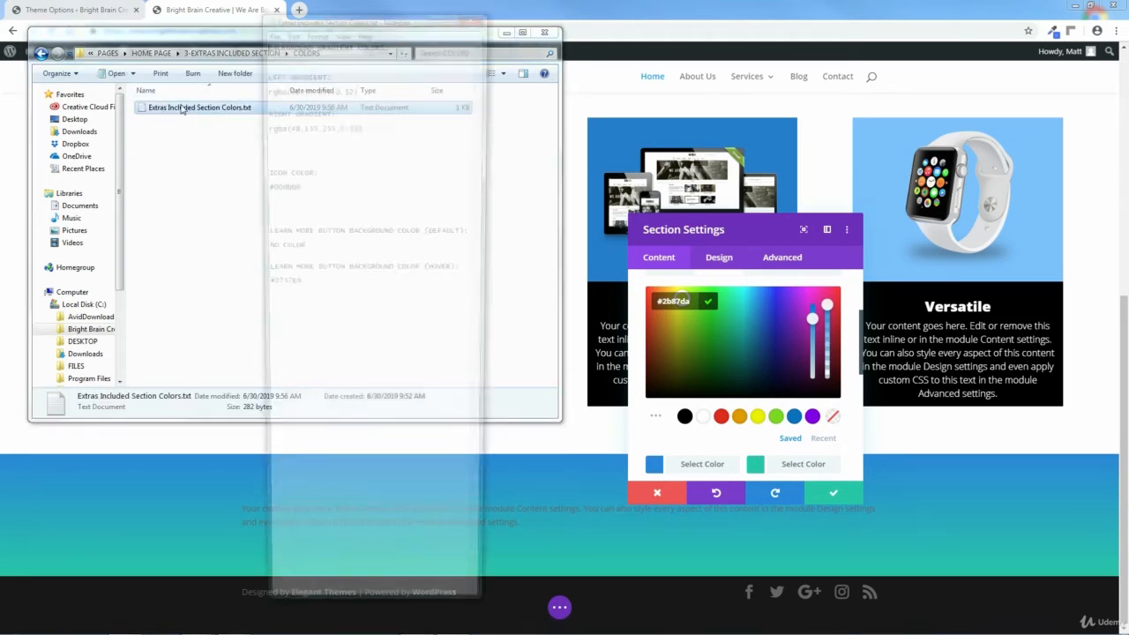
double_click(454, 23)
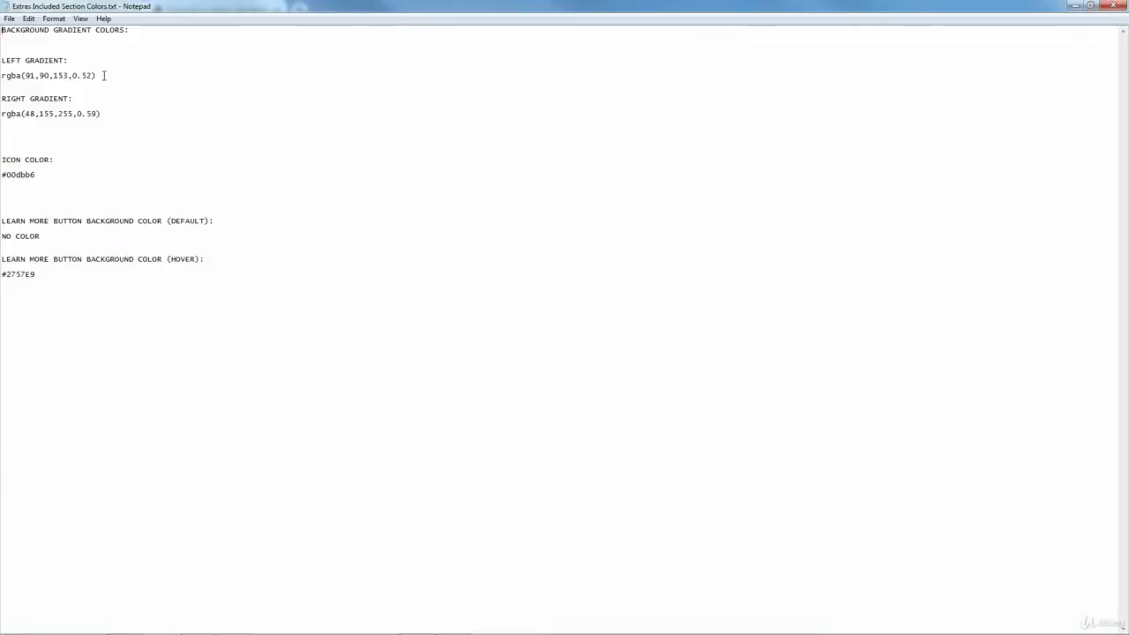
Copy the left gradient value from the colours file and set the section's first gradient colour to rgba(91,90,153,0.52).
left_click_drag(103, 75, 2, 76)
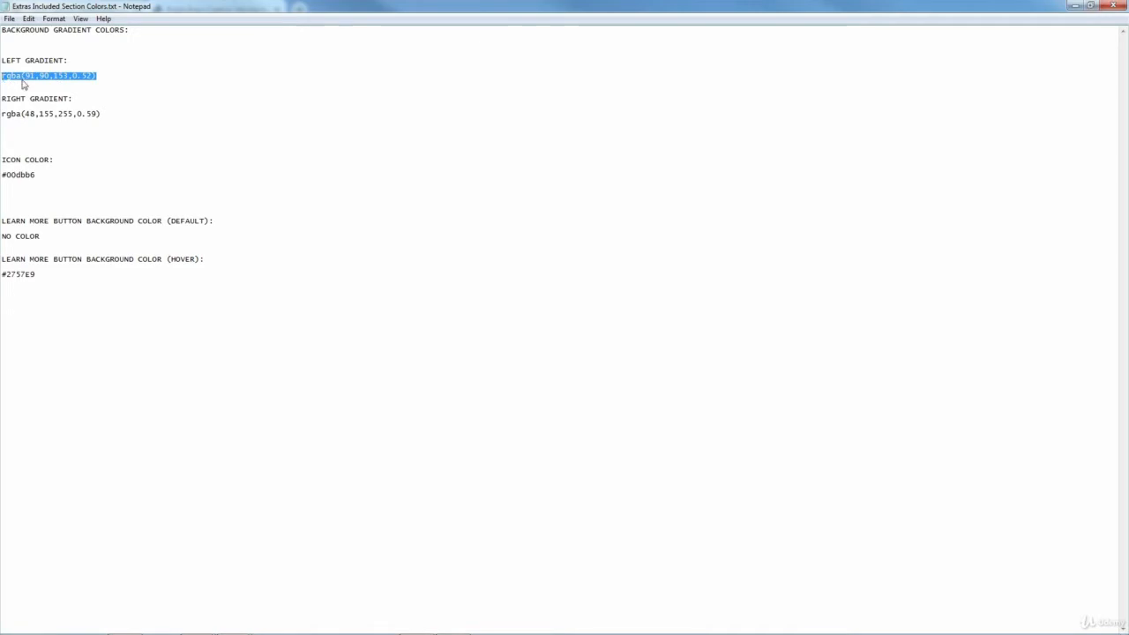
right_click(24, 84)
left_click(47, 116)
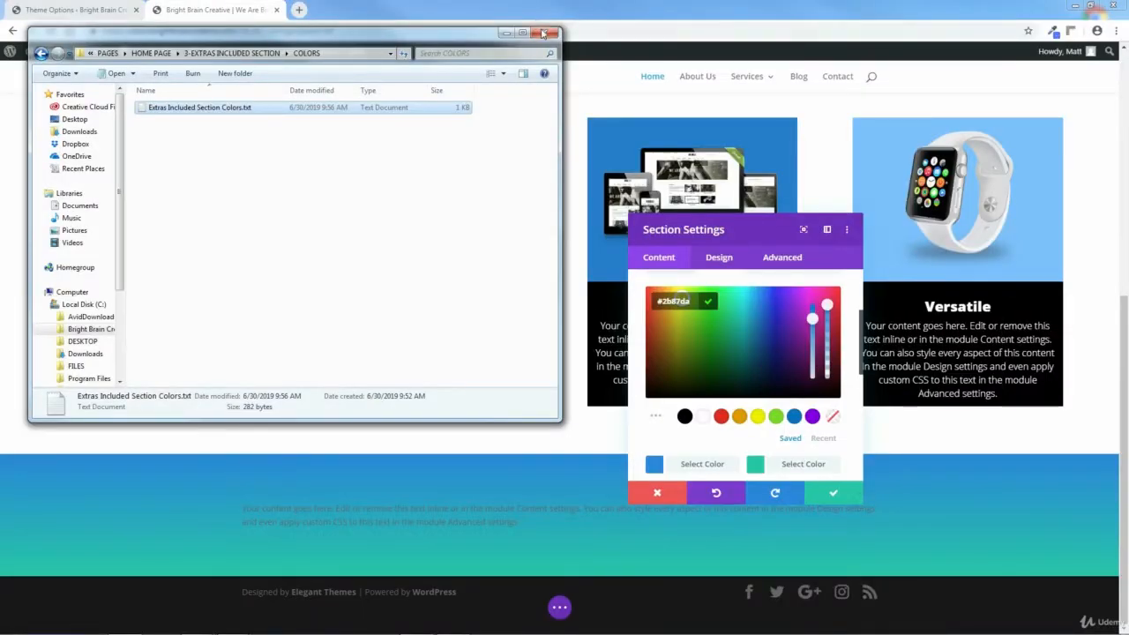
left_click(544, 34)
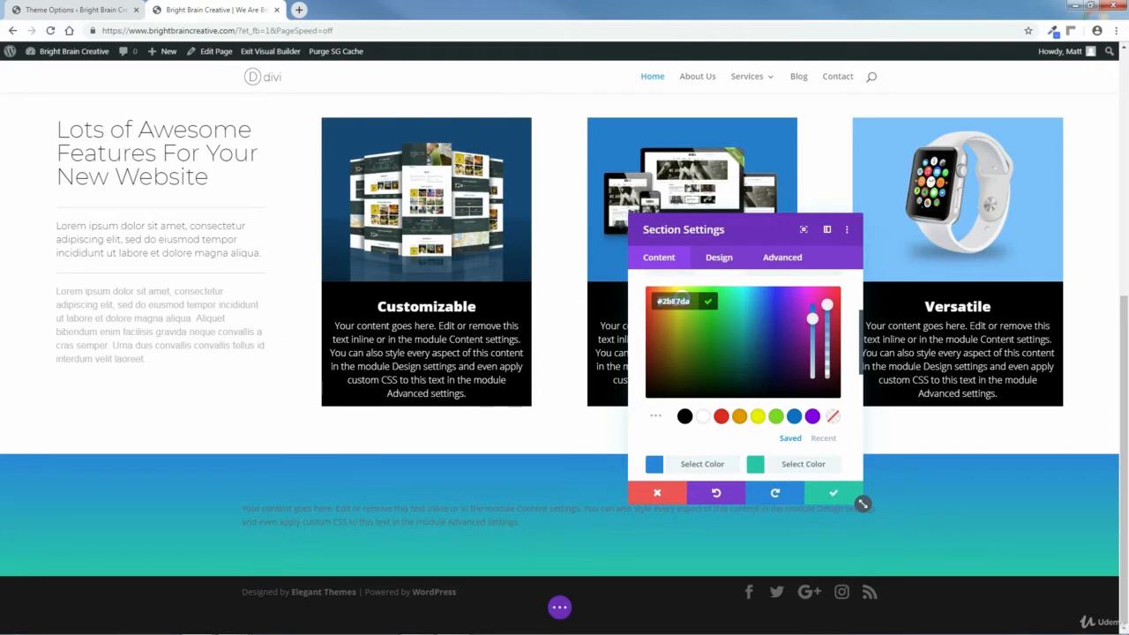
right_click(657, 300)
left_click(722, 377)
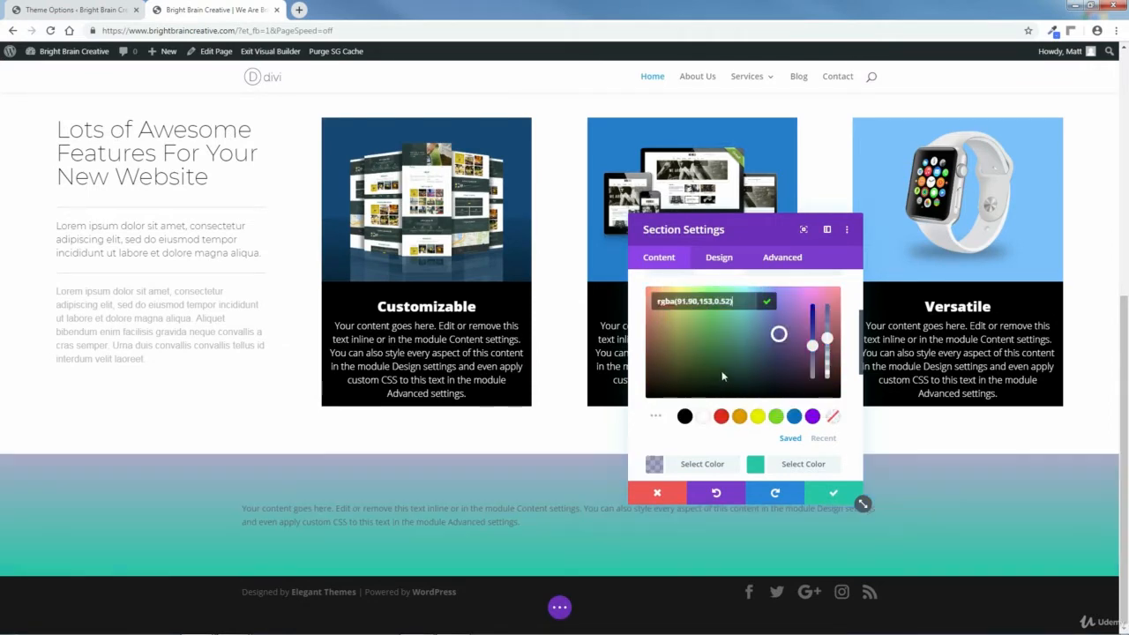
left_click(767, 303)
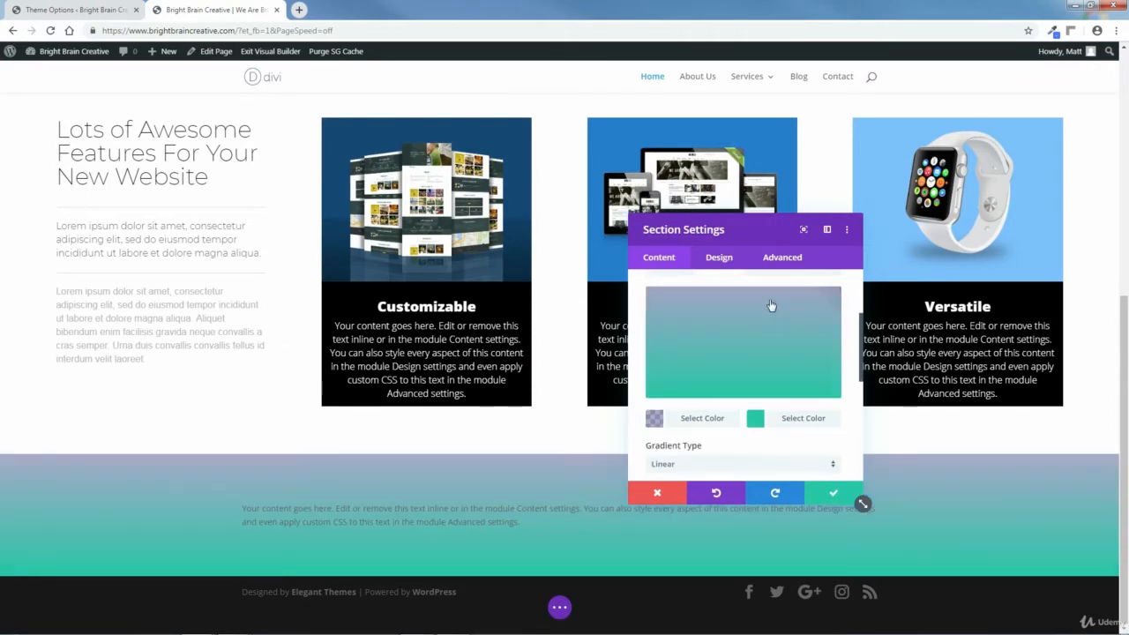
Copy the right gradient value from the colours file and set the section's second gradient colour to rgba(48,155,255,0.59).
left_click(755, 418)
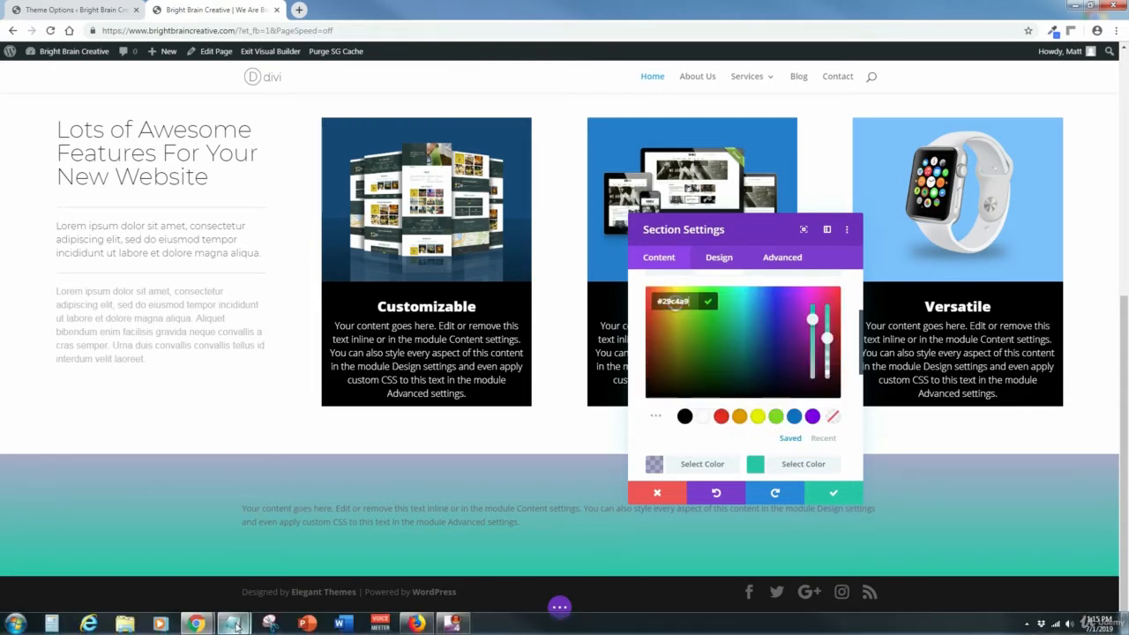
mouse_move(233, 624)
left_click(302, 575)
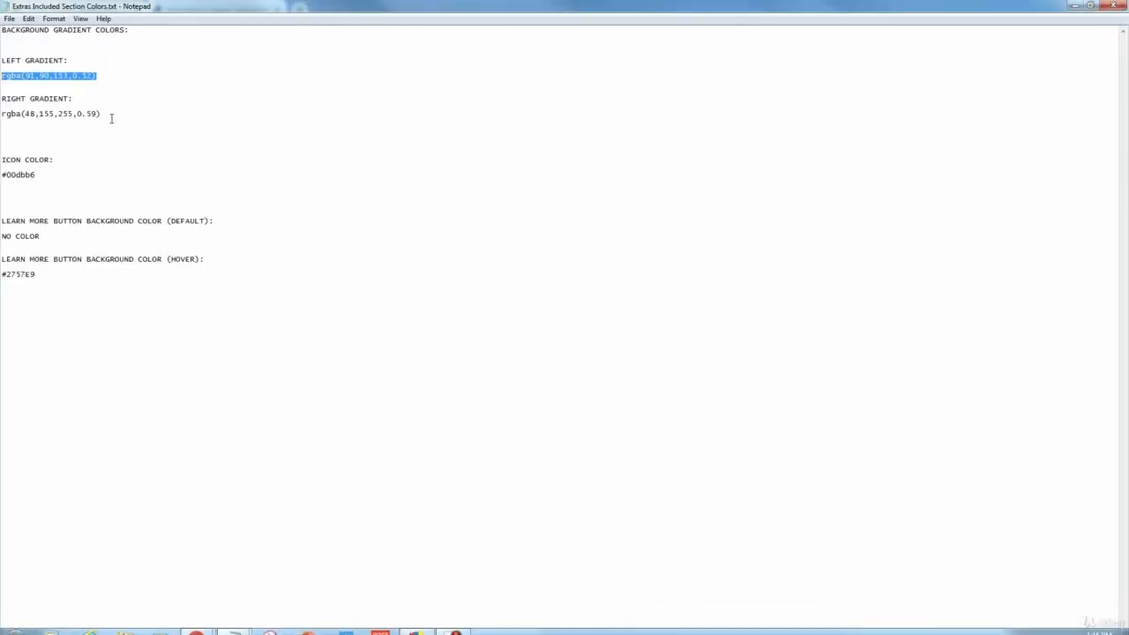
left_click_drag(111, 115, 13, 114)
right_click(6, 115)
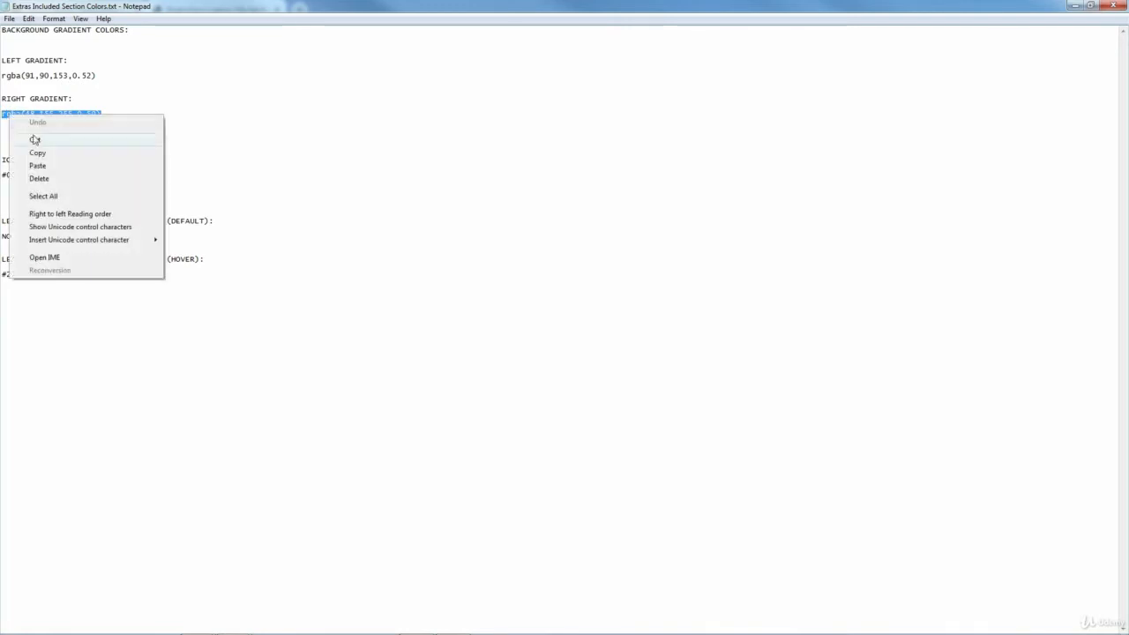
left_click(35, 151)
left_click(1110, 8)
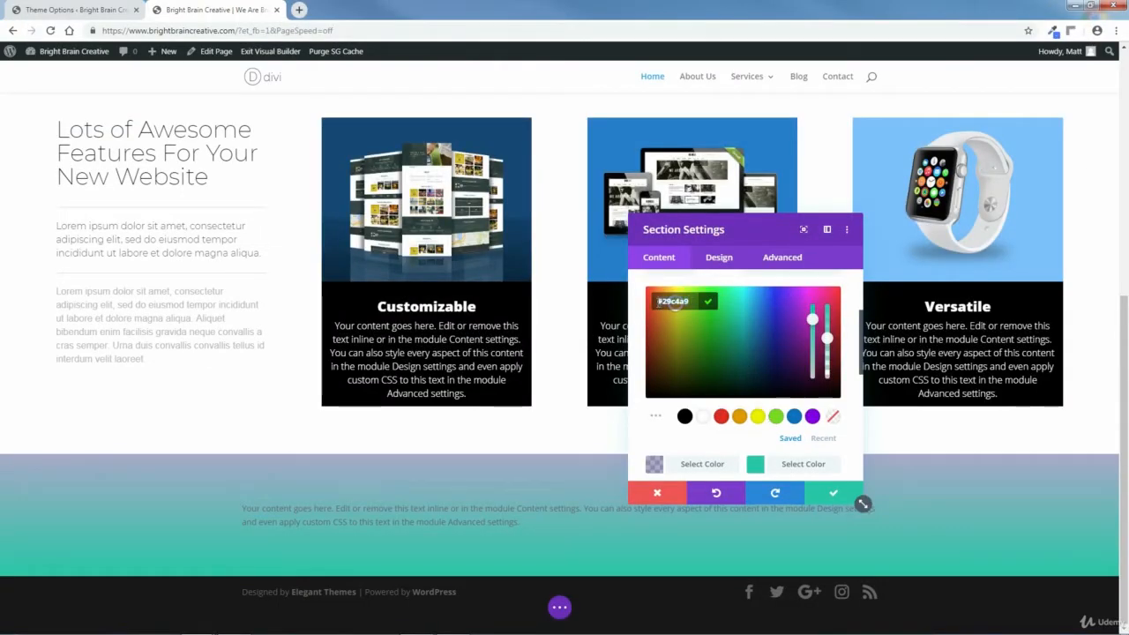
right_click(675, 302)
left_click(745, 358)
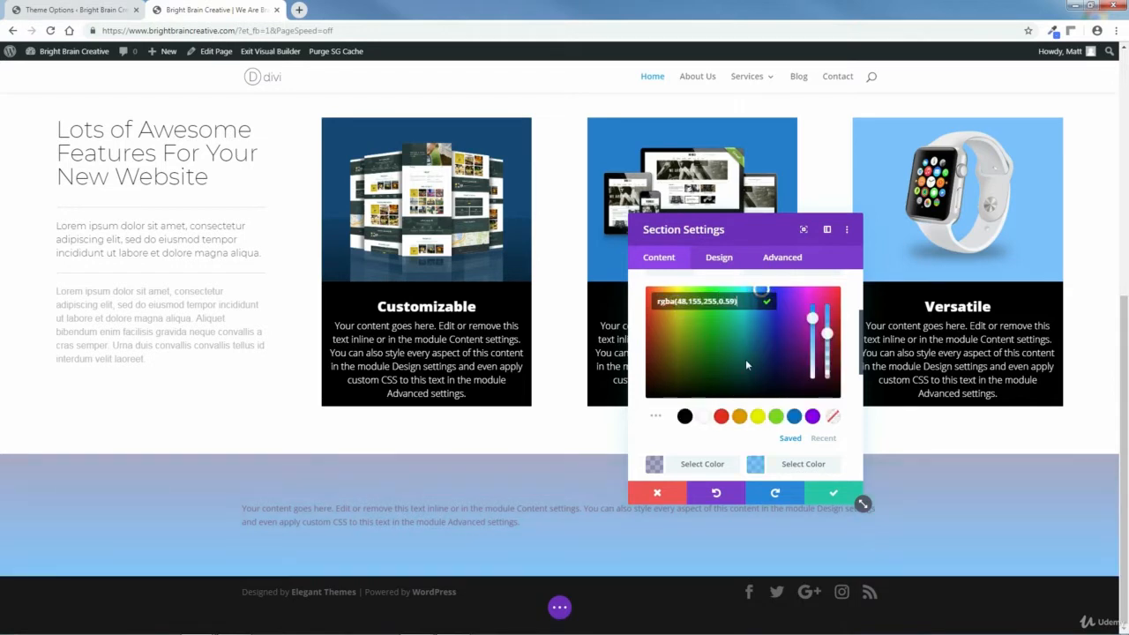
left_click(766, 307)
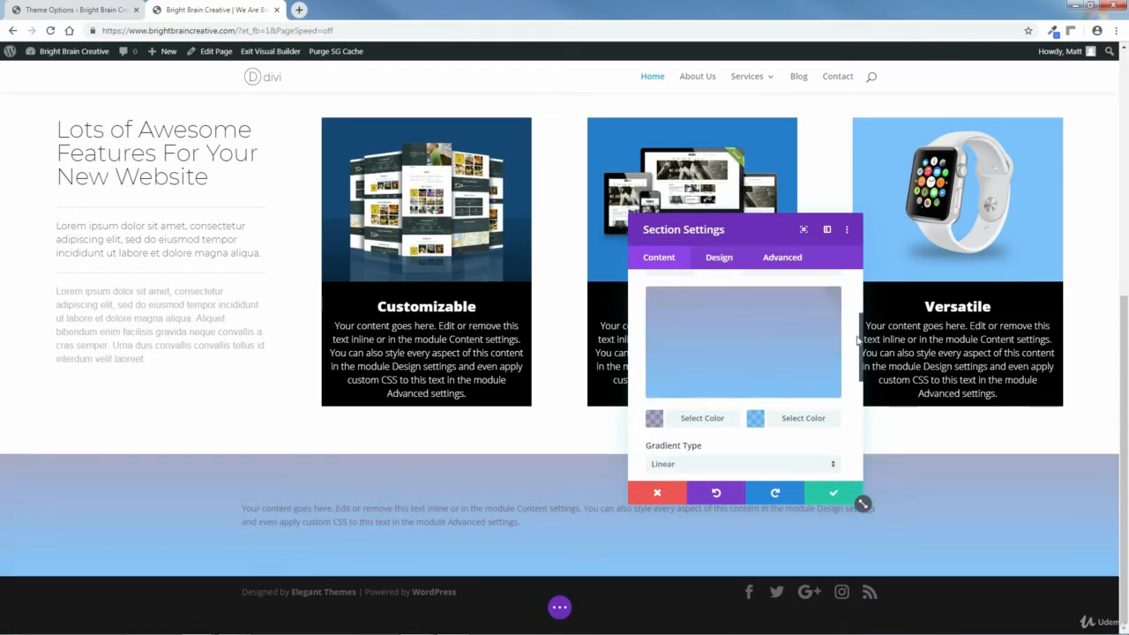
Try the Radial gradient type on the section background and switch it back to Linear.
left_click_drag(861, 340, 875, 391)
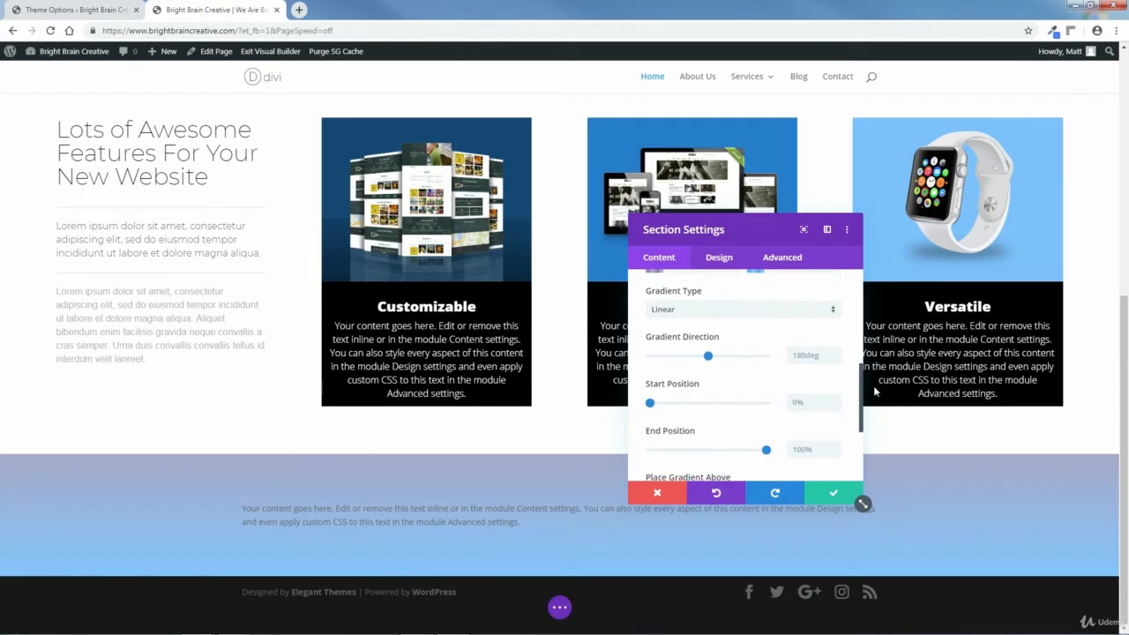
left_click(800, 308)
left_click(692, 333)
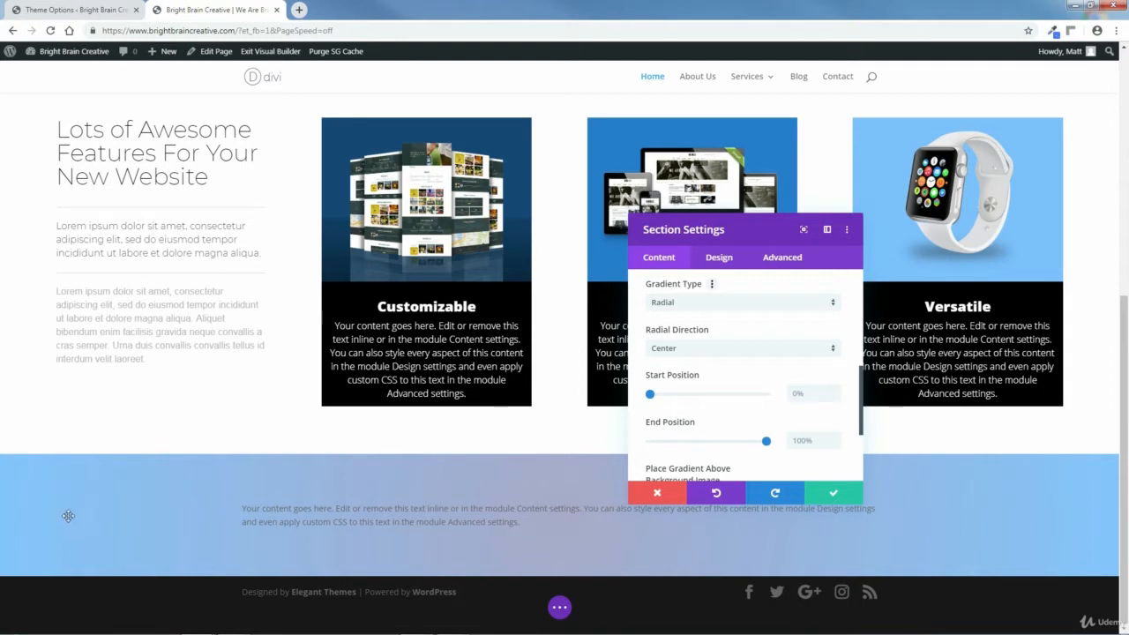
left_click(784, 304)
left_click(682, 315)
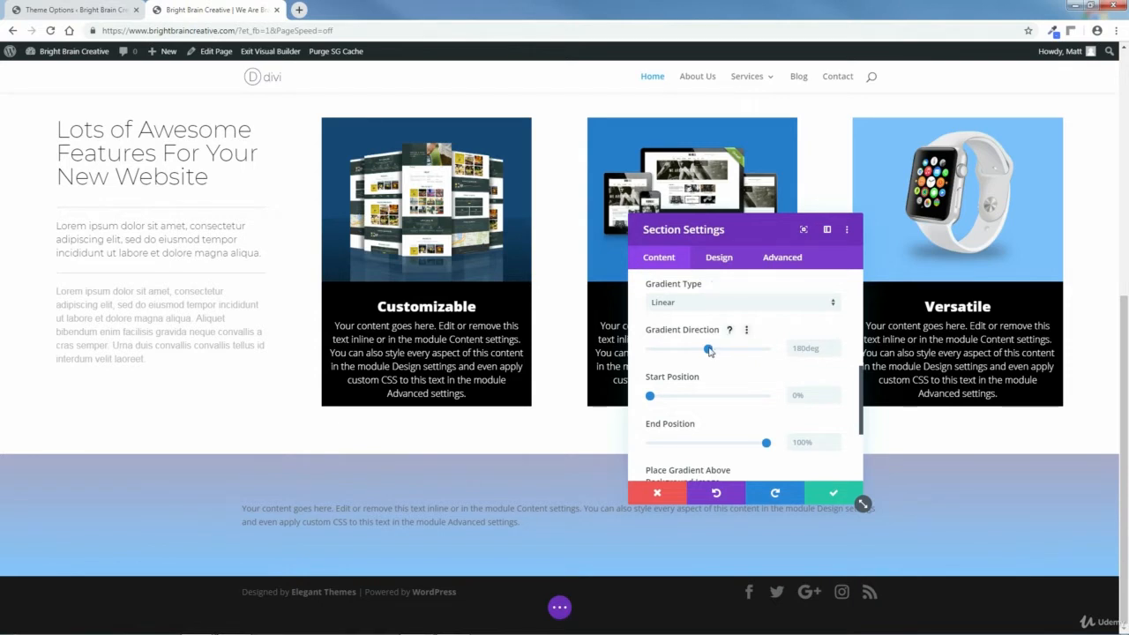
Set the section background's linear gradient direction to 25deg.
left_click_drag(710, 351, 736, 361)
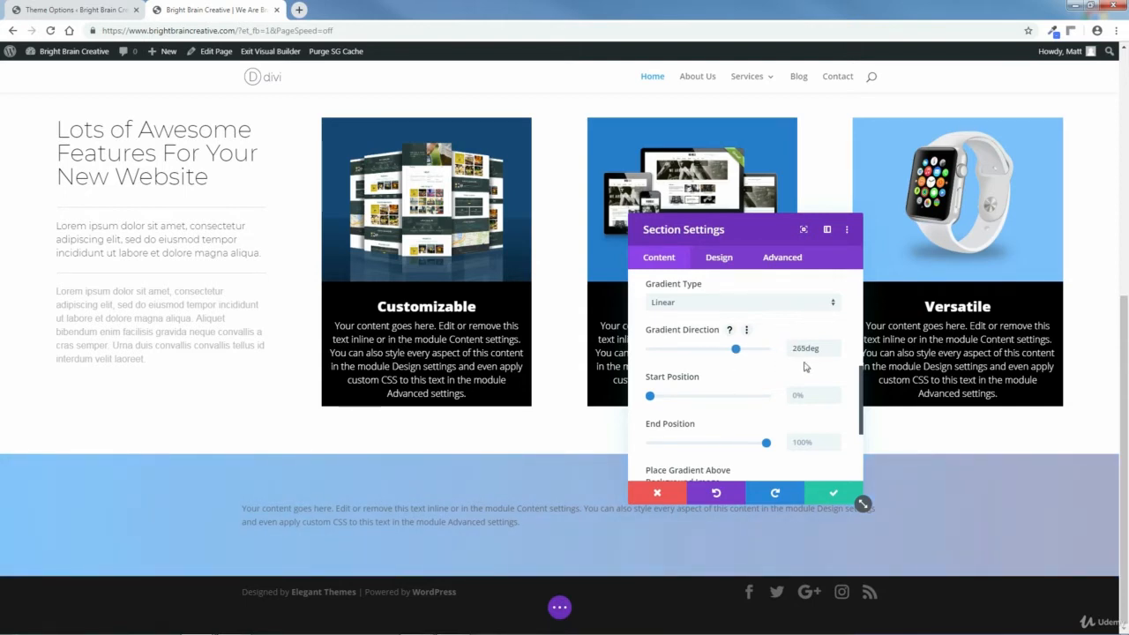
left_click_drag(825, 349, 781, 353)
type("25deg")
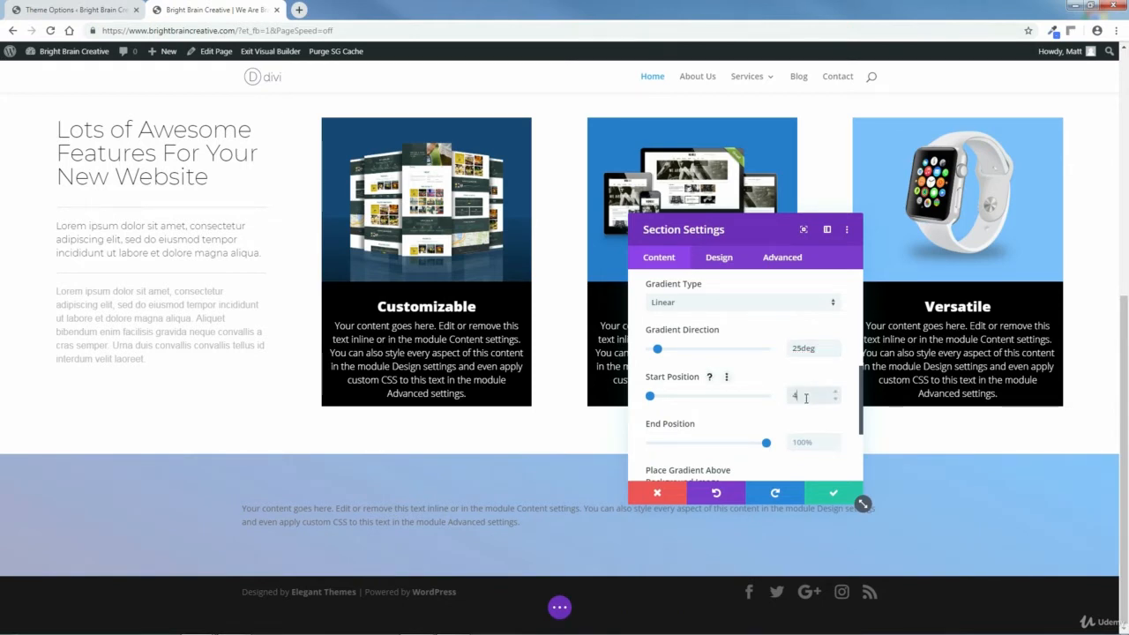
Set the section gradient's start position to 40% and its end position to 60%.
left_click(805, 398)
type("40%")
left_click_drag(767, 443, 713, 452)
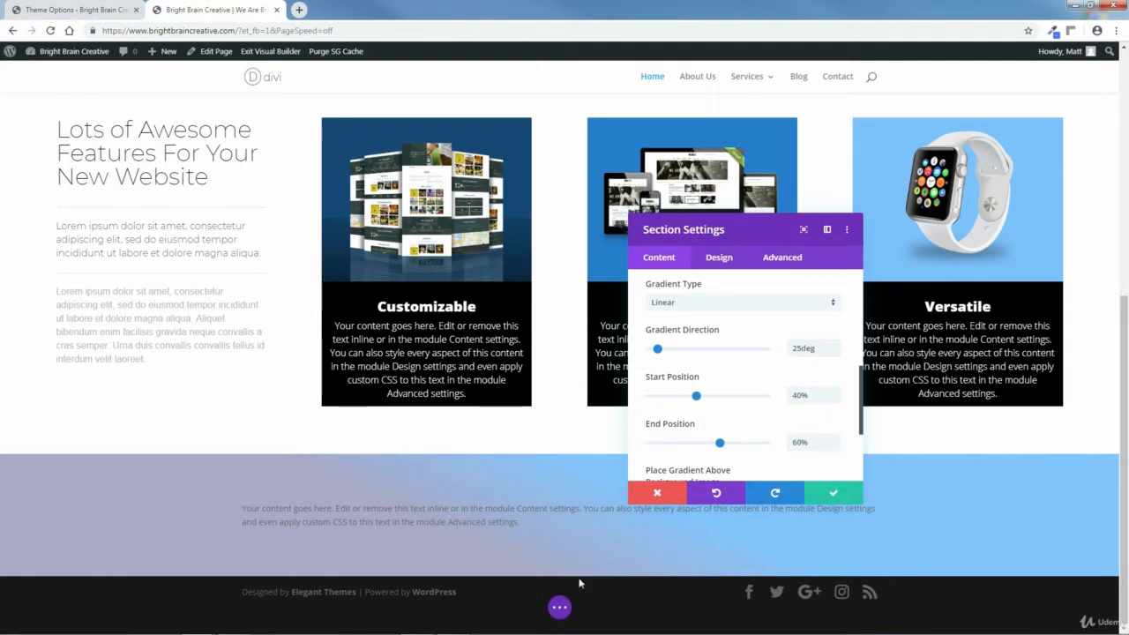
left_click_drag(861, 397, 864, 427)
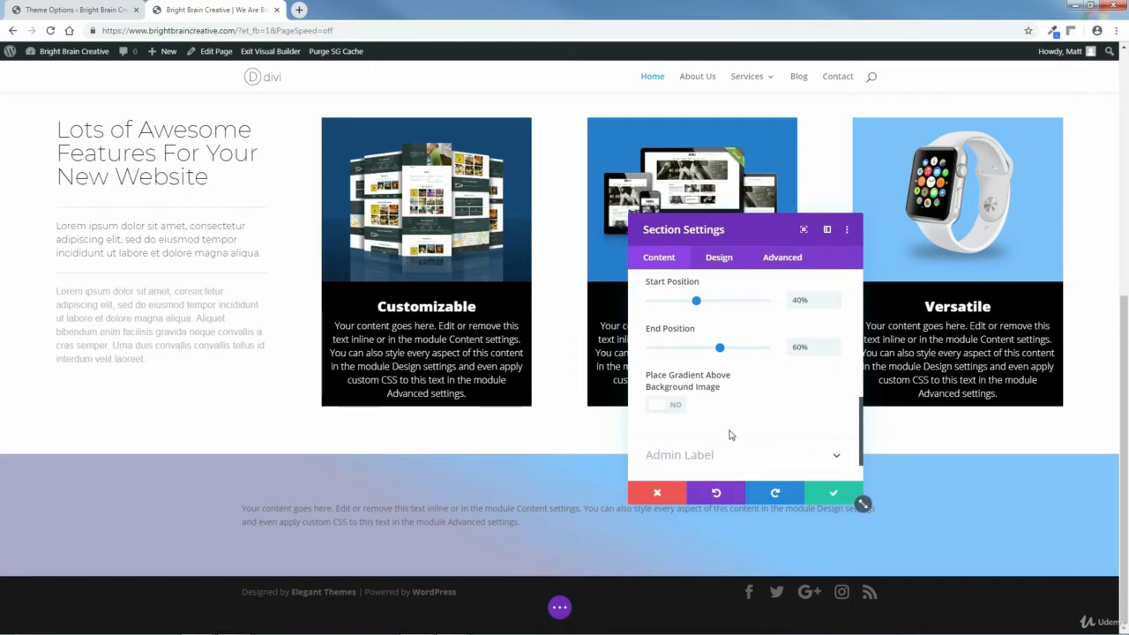
Place the gradient above the background image, upload PERSPECTIVE-WEBSITES-MOCKUP-NON-PARALLAX-3.jpg as the section's background image, and save the section settings.
left_click(662, 407)
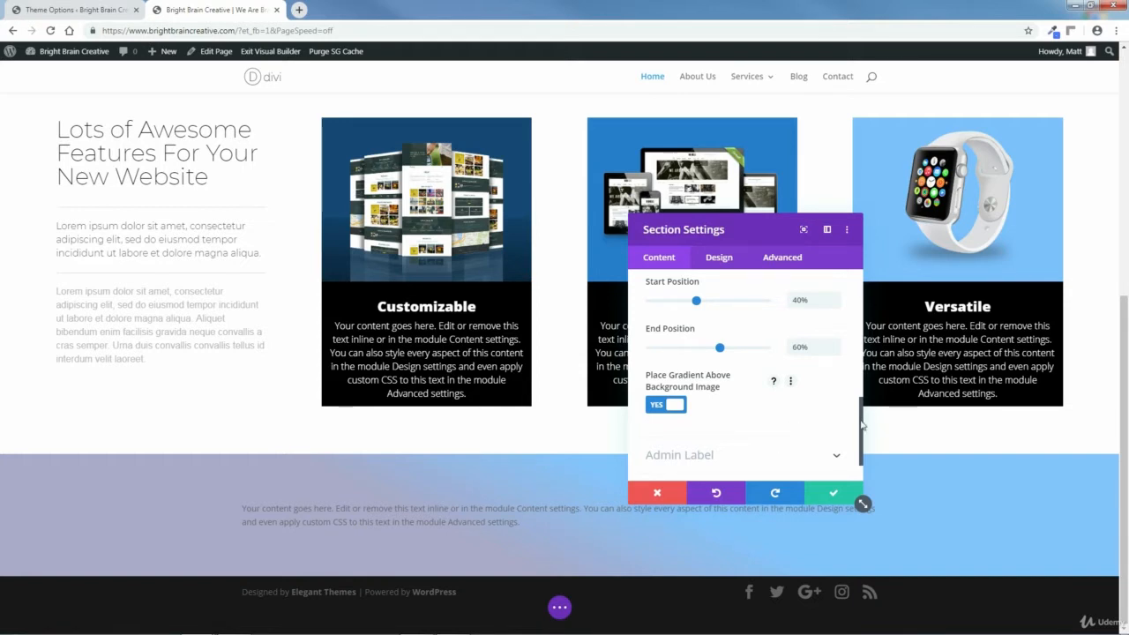
left_click_drag(864, 427, 860, 326)
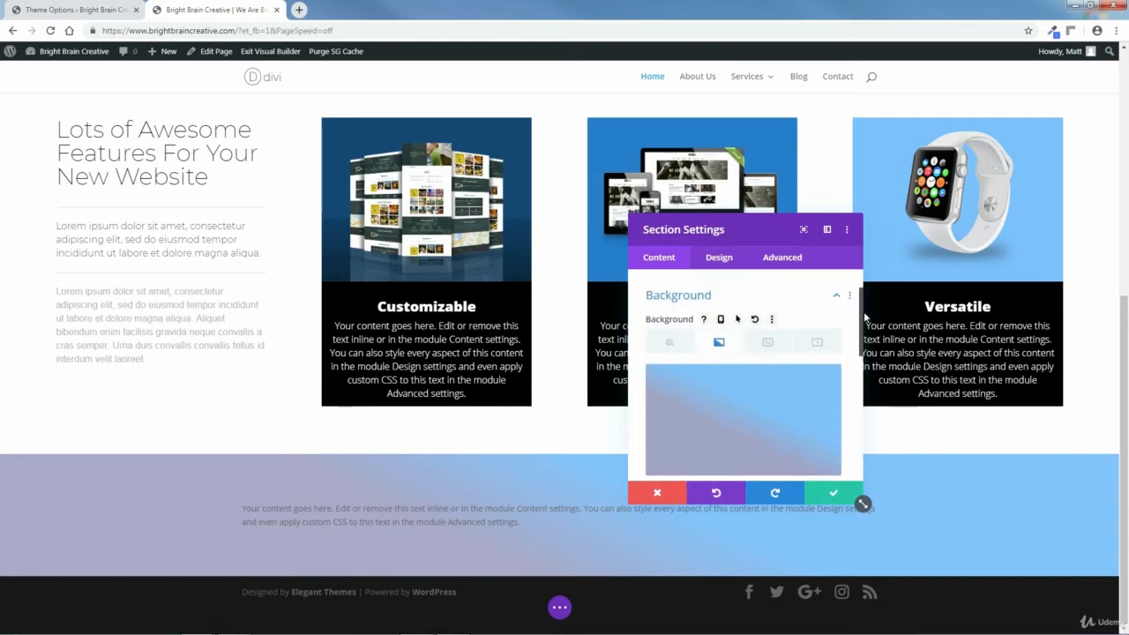
left_click(767, 343)
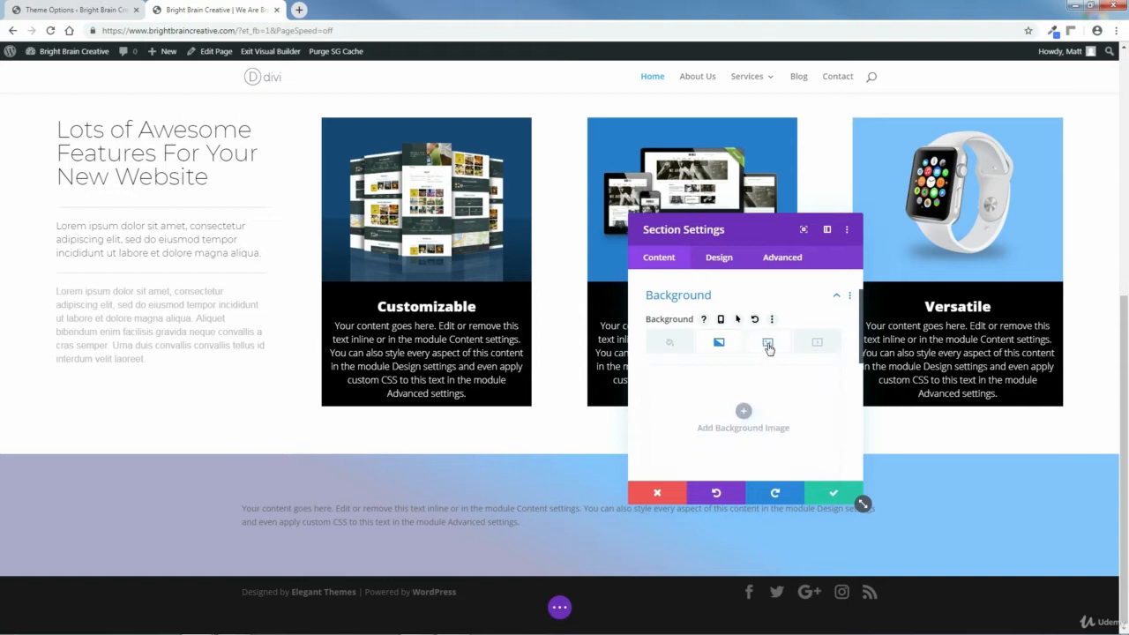
left_click(742, 412)
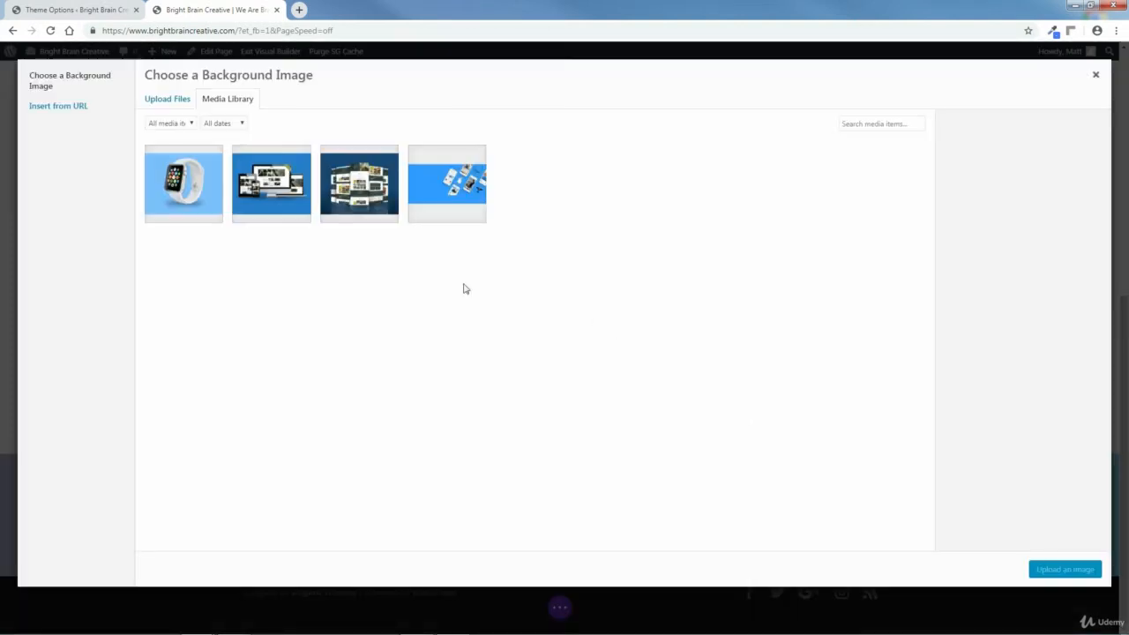
left_click(164, 100)
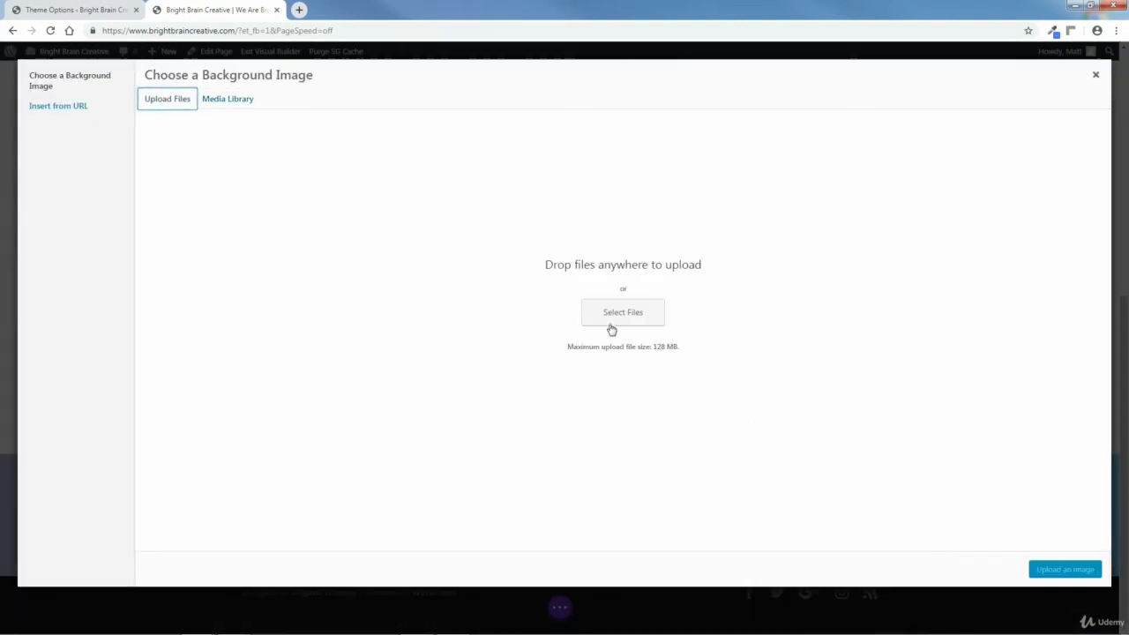
left_click(622, 317)
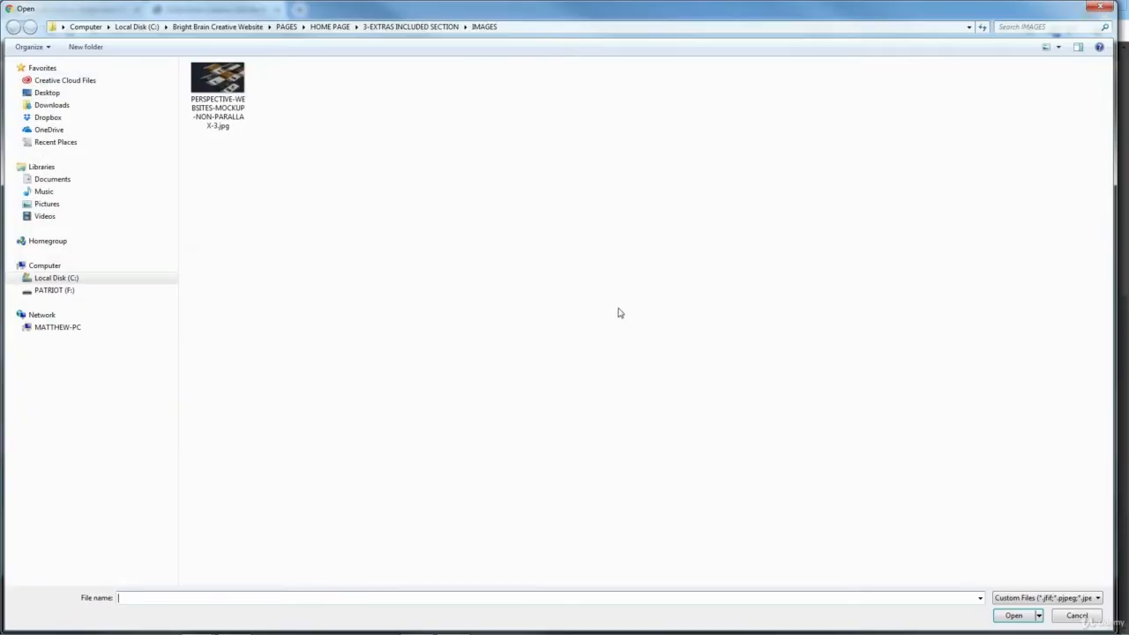
left_click(221, 91)
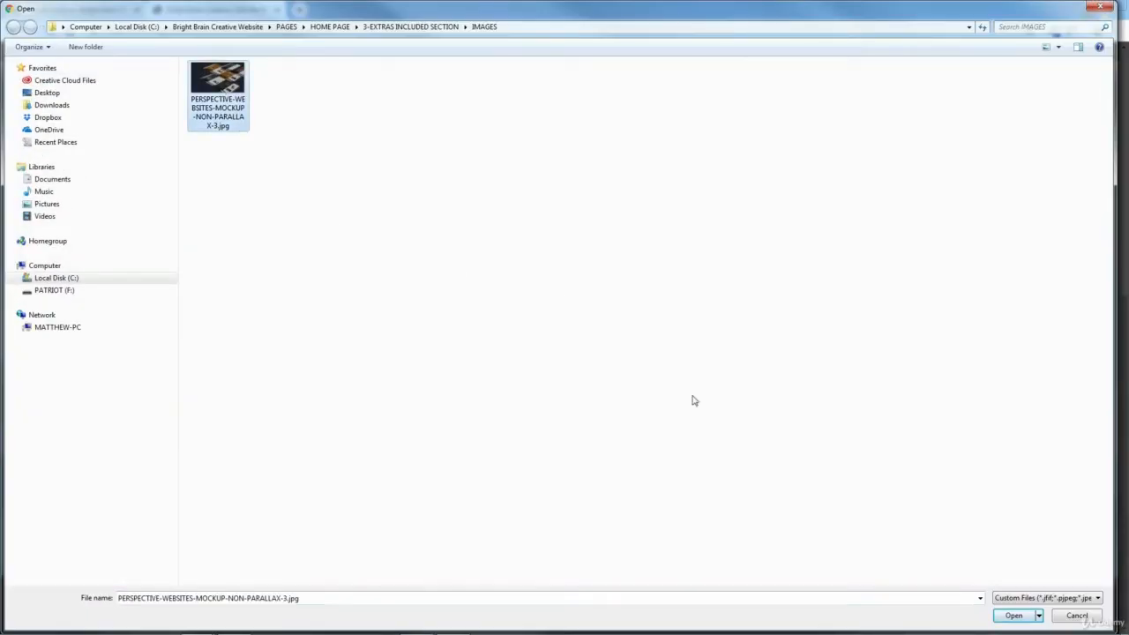
left_click(1014, 615)
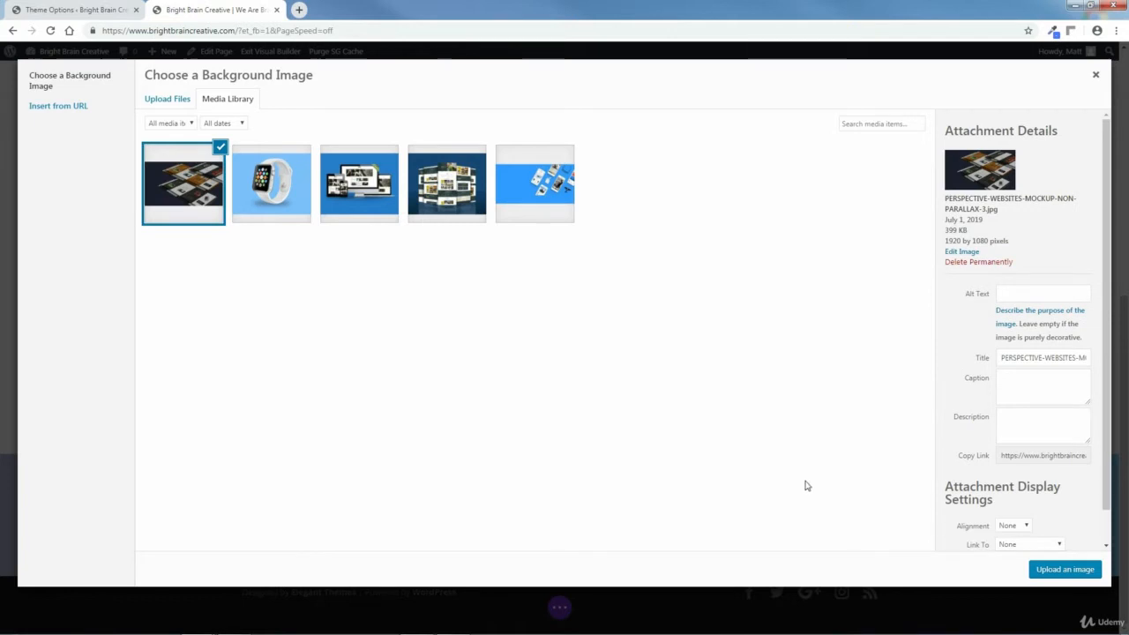
left_click(1064, 570)
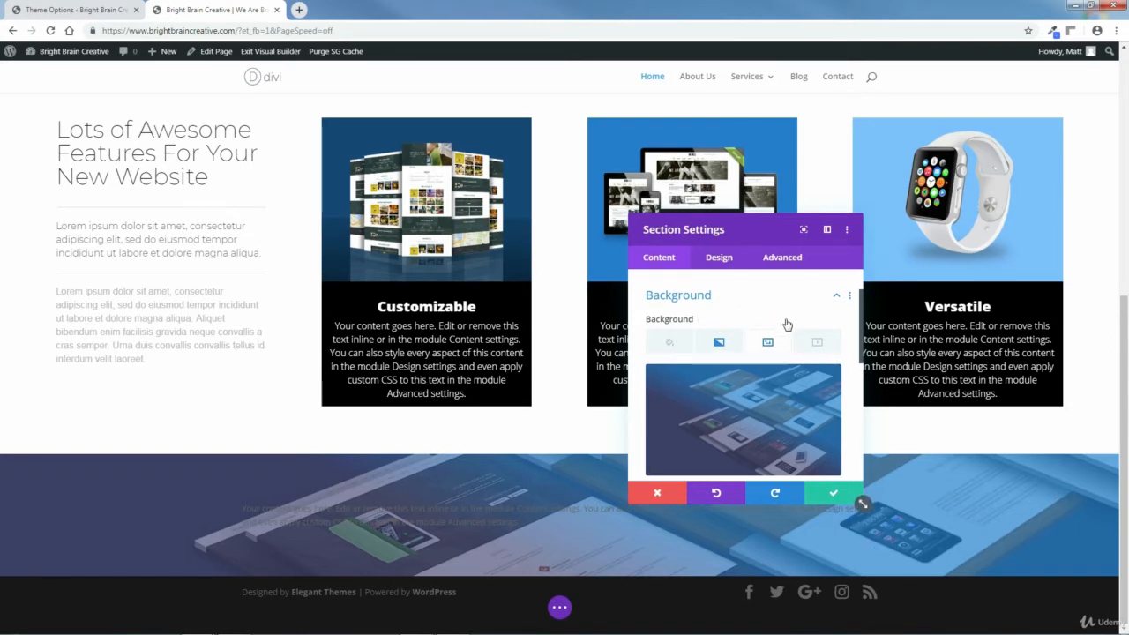
left_click(832, 496)
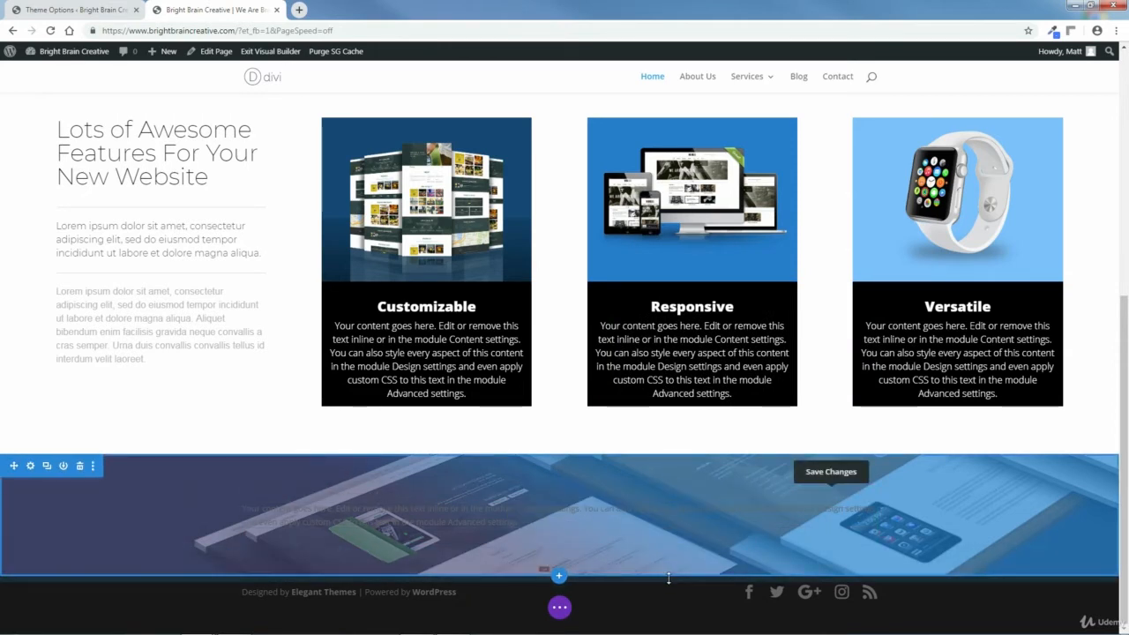
Stretch the new section's minimum height downward in stages to nearly three times its original height.
mouse_move(653, 575)
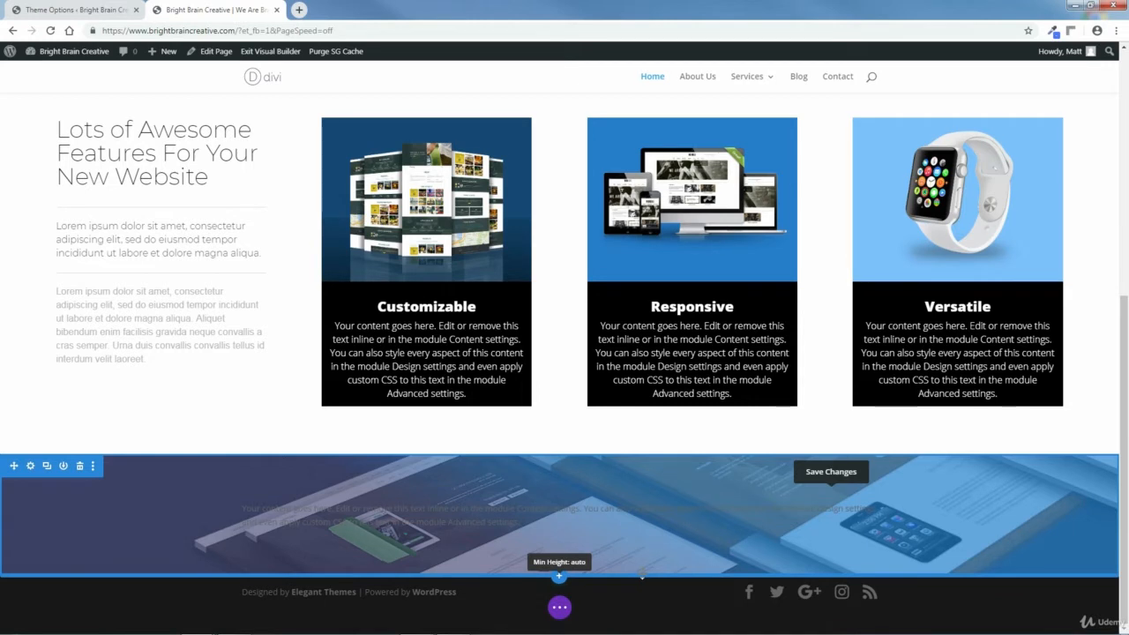
left_click_drag(642, 574, 649, 631)
left_click_drag(1125, 474, 1124, 506)
mouse_move(631, 577)
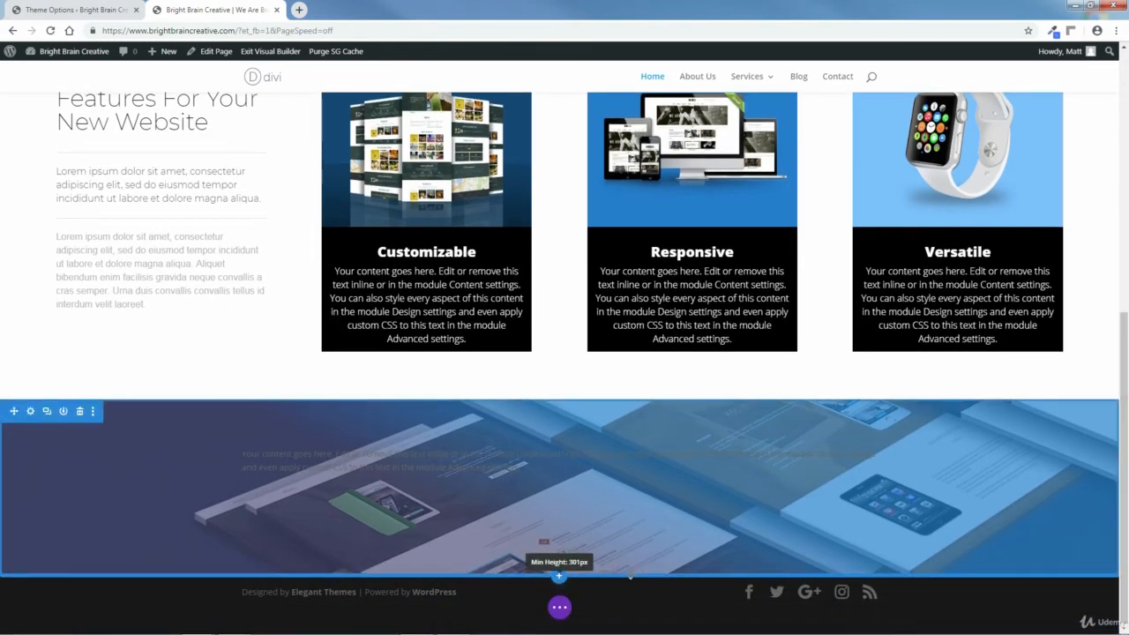
left_click_drag(631, 576, 636, 633)
left_click_drag(1123, 520, 1123, 552)
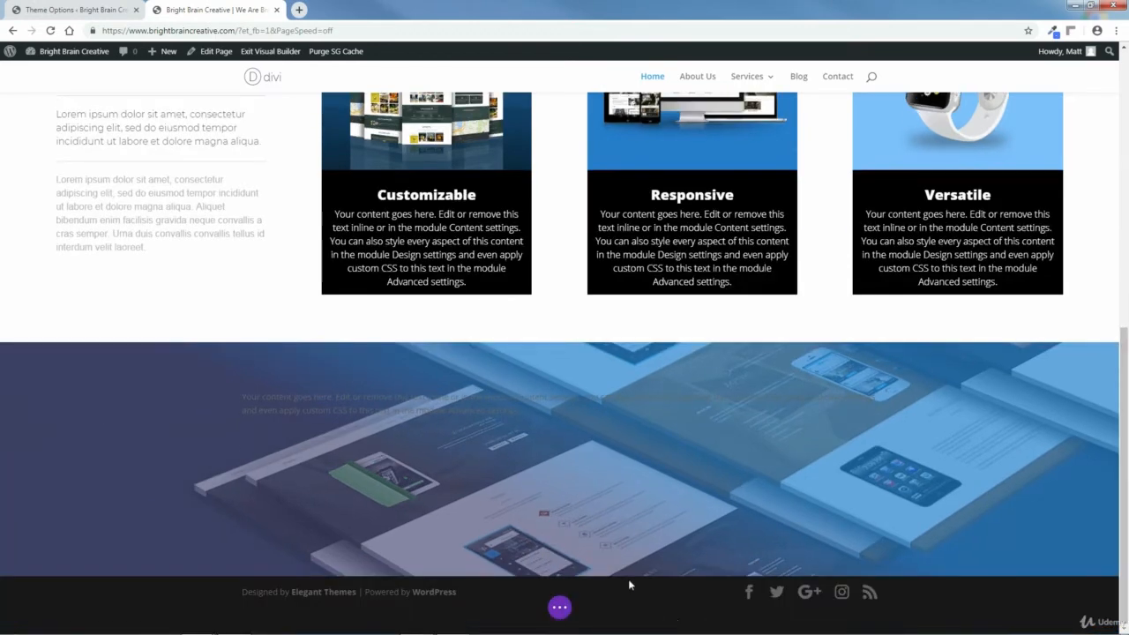
mouse_move(628, 573)
left_click_drag(628, 575, 636, 629)
scroll(636, 579, "down", 1)
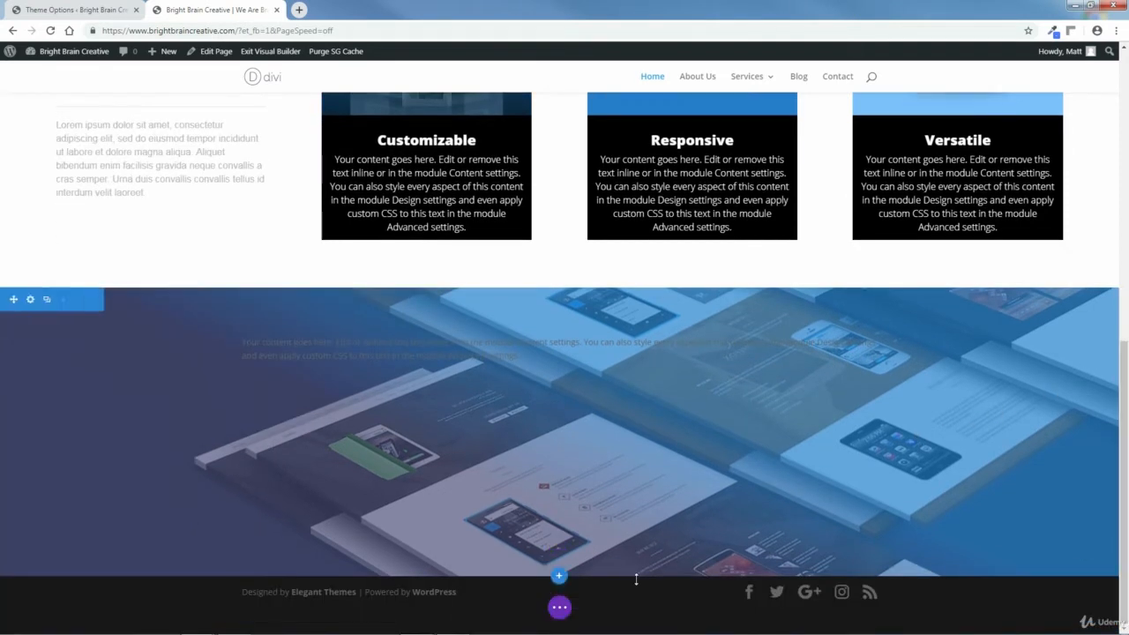
mouse_move(627, 576)
left_click_drag(625, 575, 630, 629)
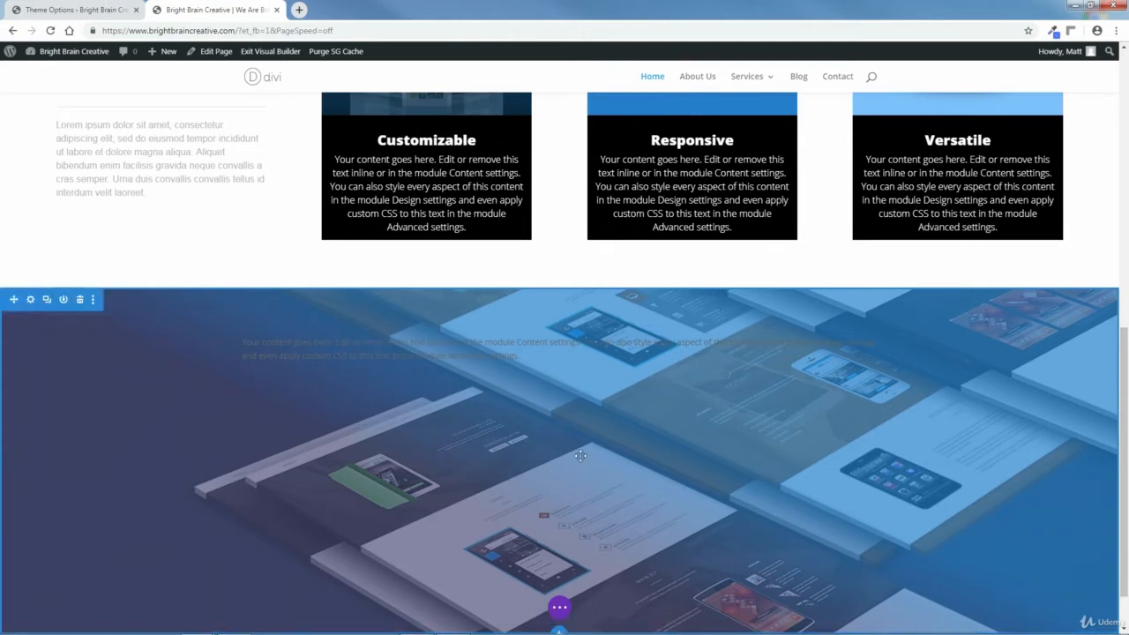
Replace the placeholder body of the section's Text module with "EXTRAS INCLUDED".
mouse_move(477, 344)
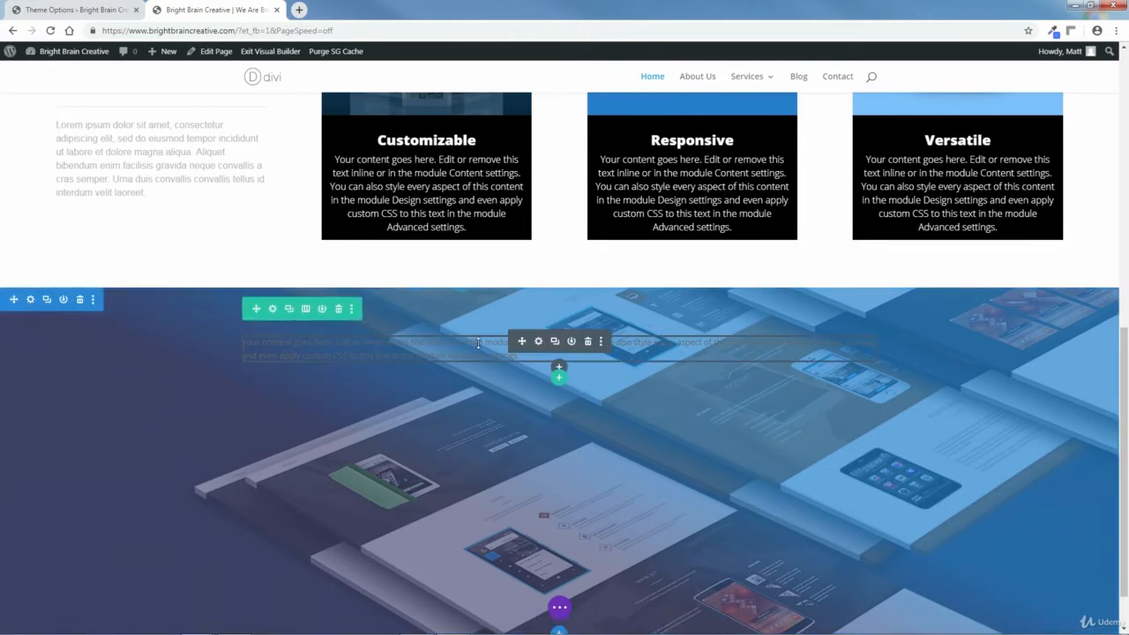
left_click(539, 343)
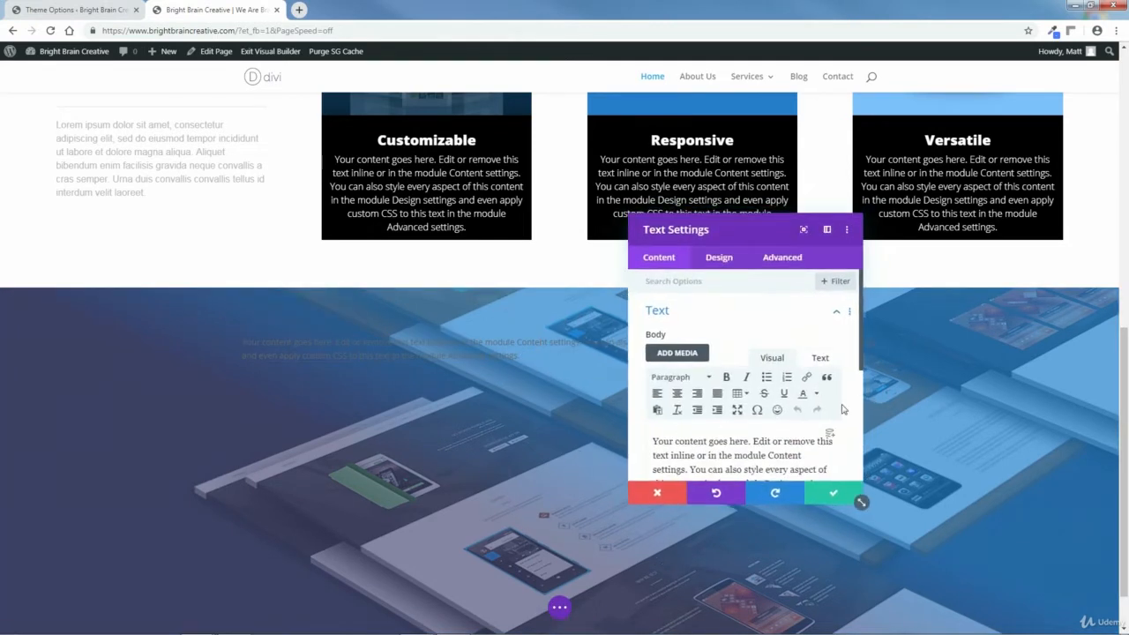
scroll(818, 419, "down", 2)
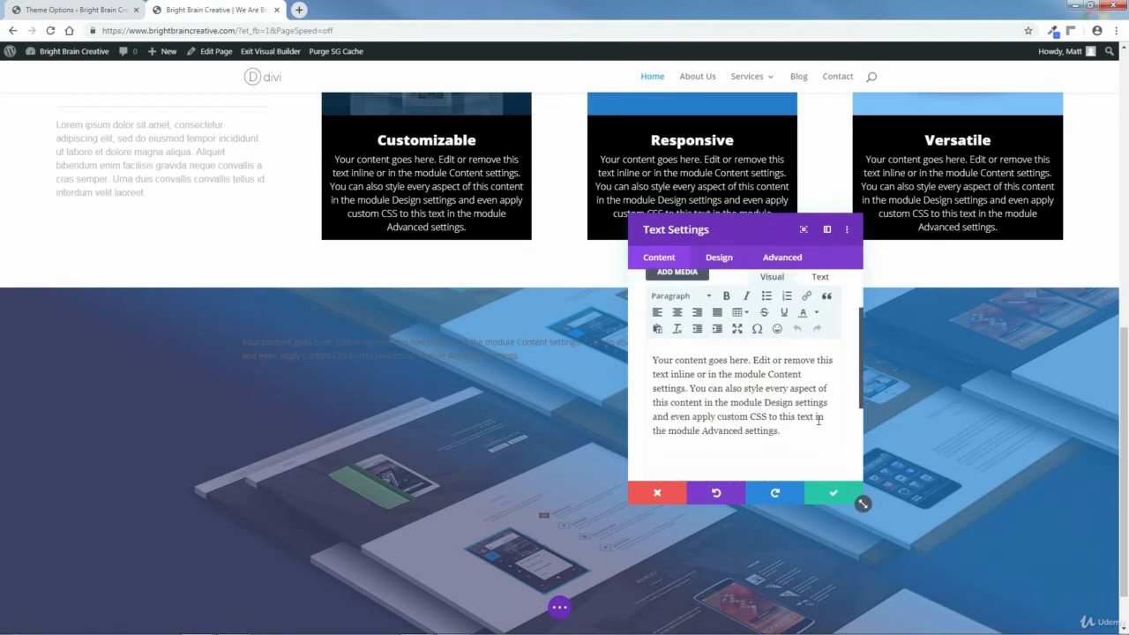
key("ctrl+a")
key("BackSpace")
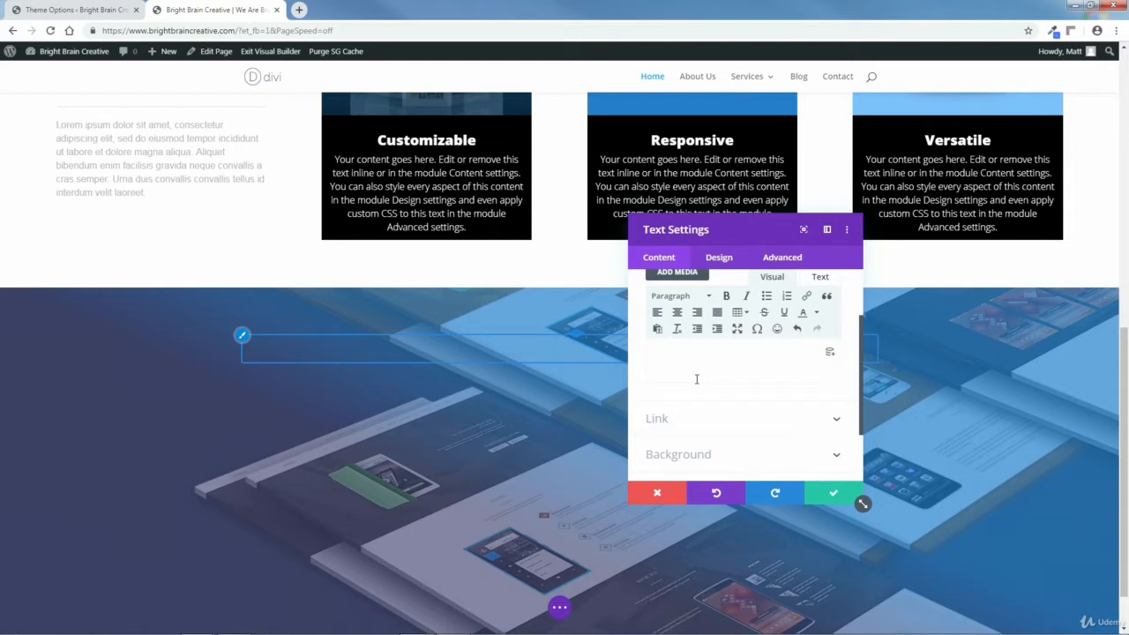
type("EXTRAS INCLUDED")
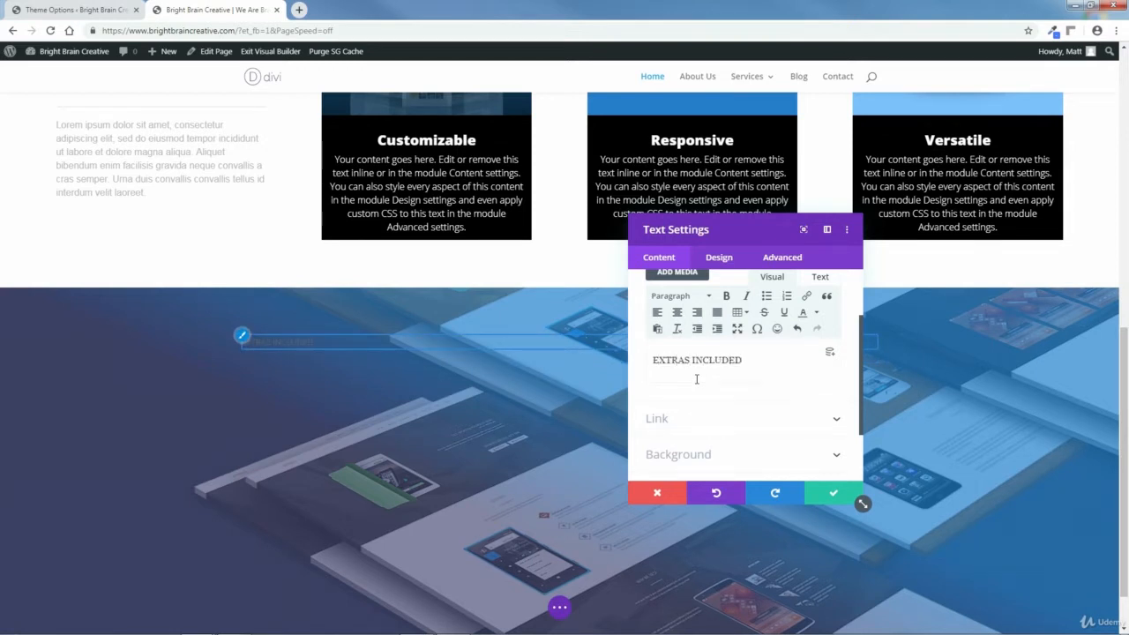
Centre the EXTRAS INCLUDED text and format it as Heading 4.
key("ctrl+a")
left_click(677, 313)
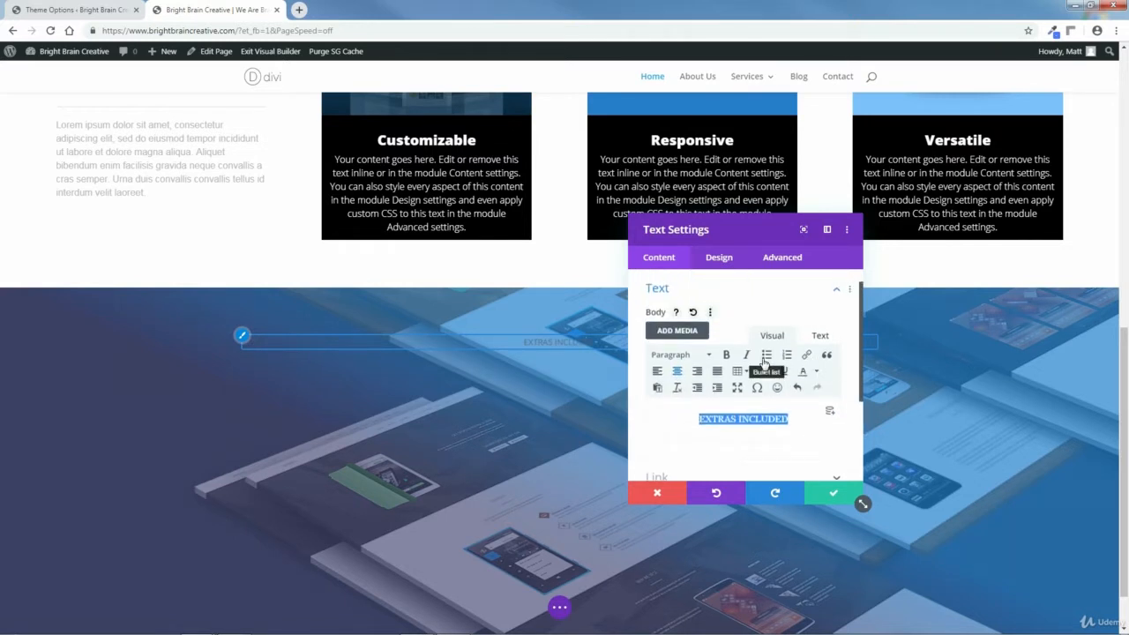
left_click(706, 355)
left_click(689, 467)
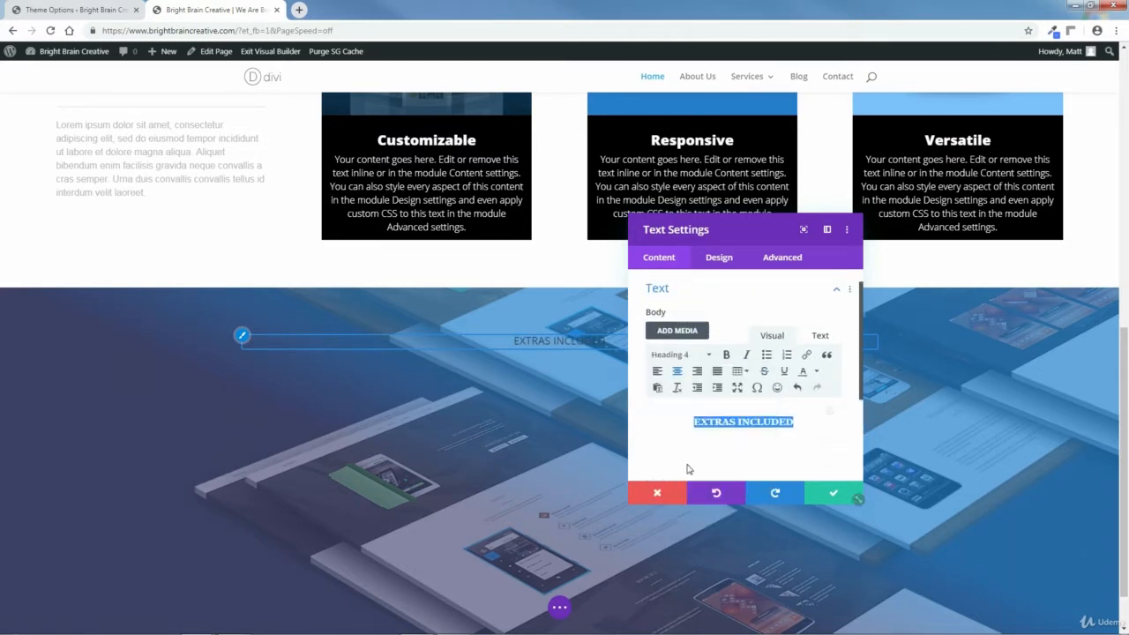
Set the Text module's Heading 4 font to Montserrat and its text color to white.
left_click(719, 263)
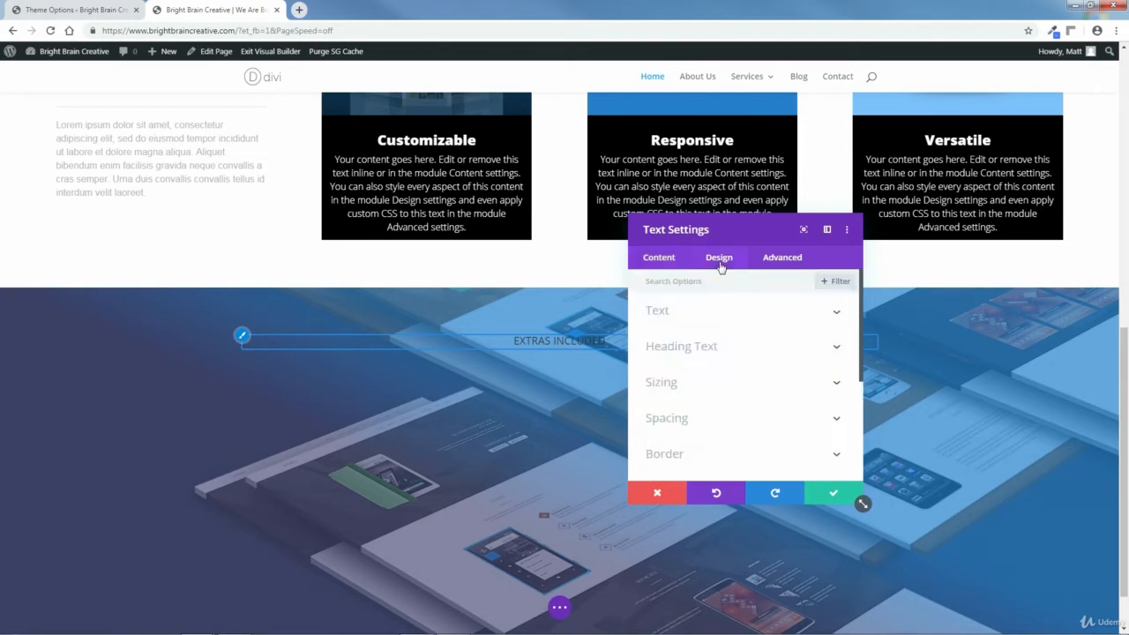
left_click(780, 349)
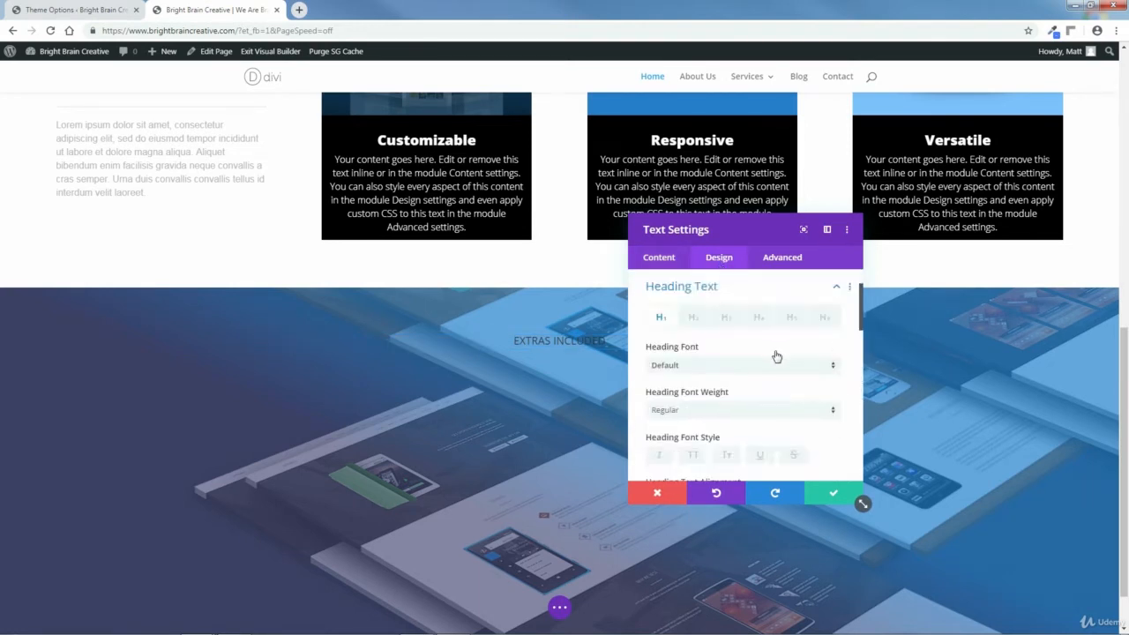
left_click(757, 319)
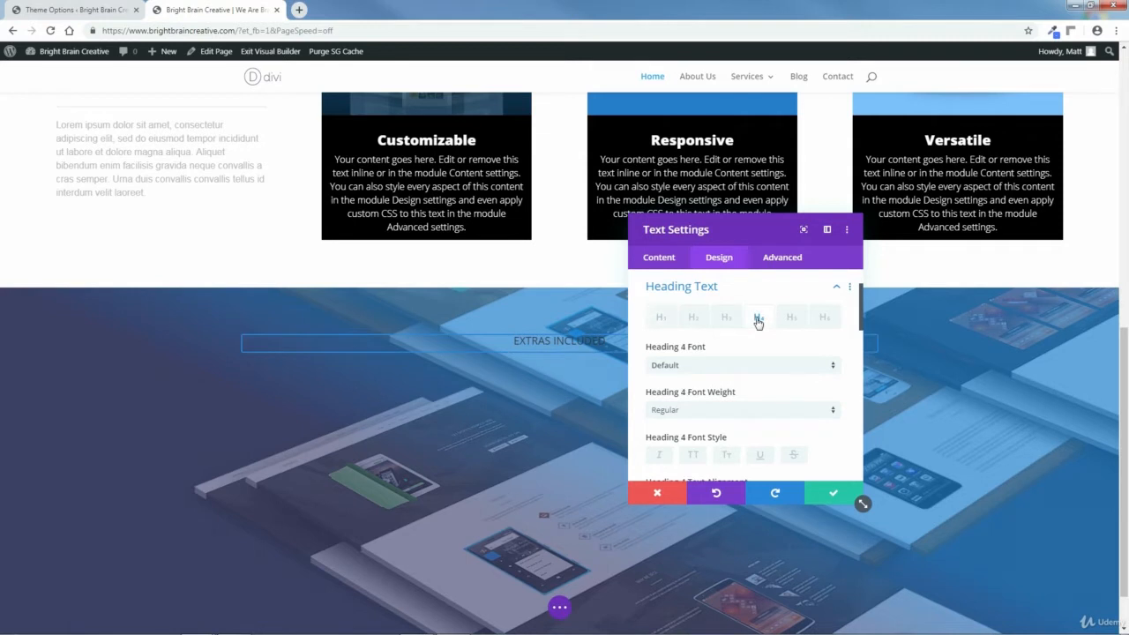
left_click(779, 367)
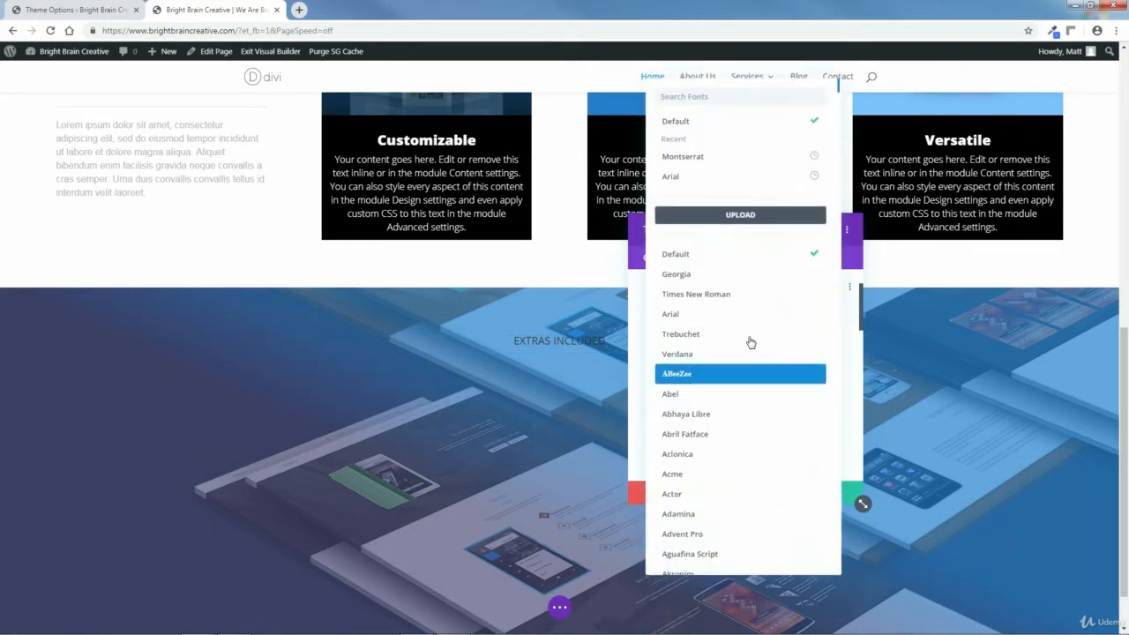
left_click(685, 157)
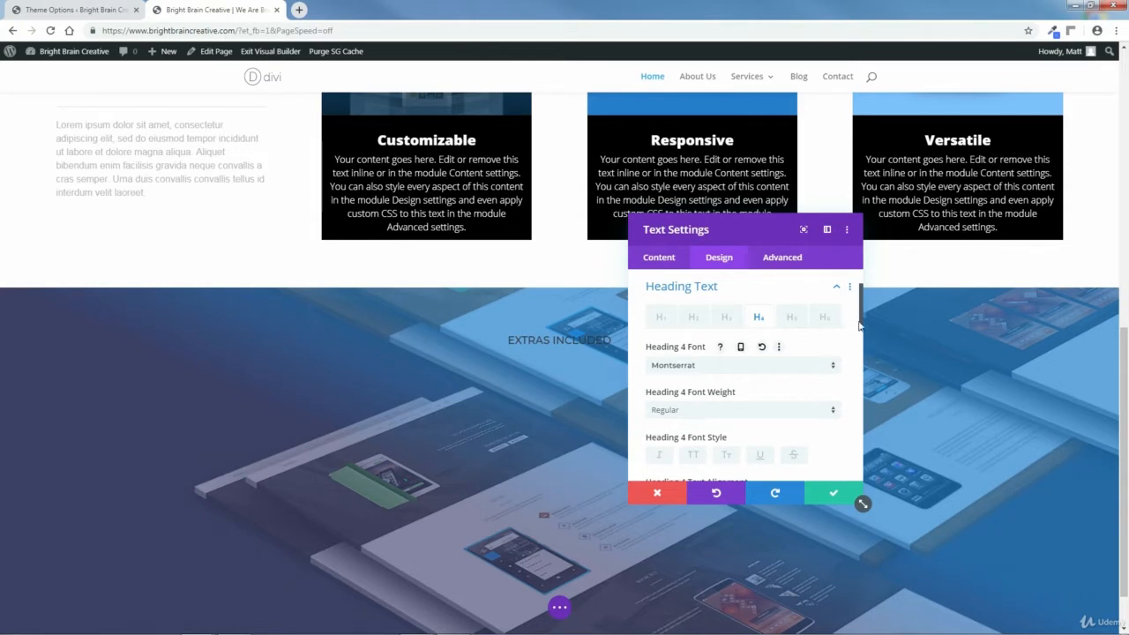
left_click_drag(861, 330, 865, 362)
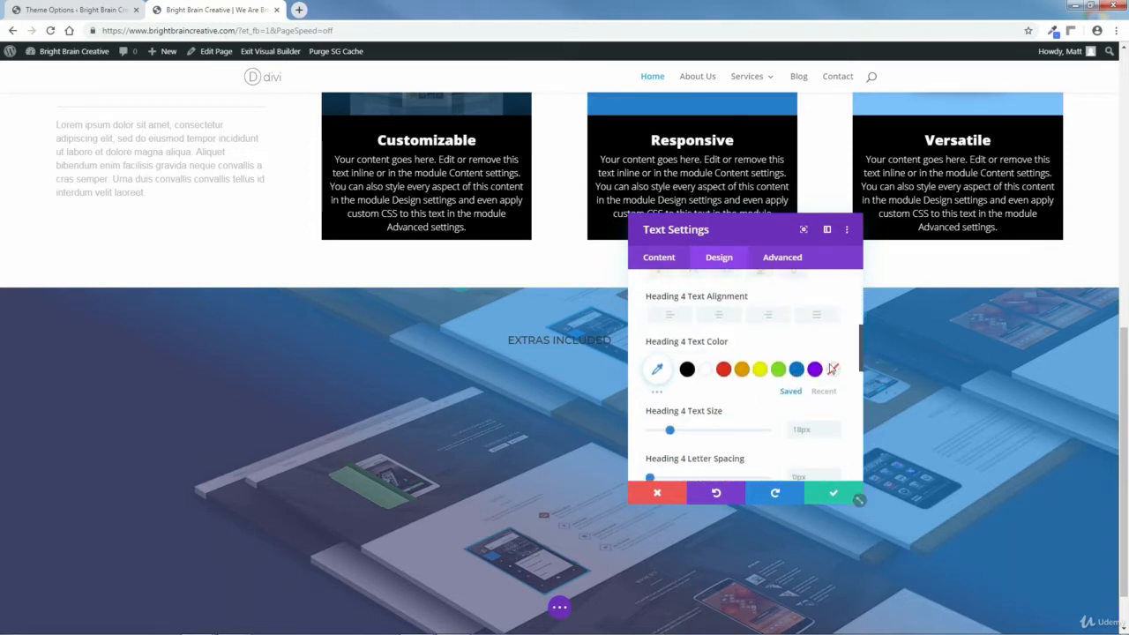
left_click(704, 371)
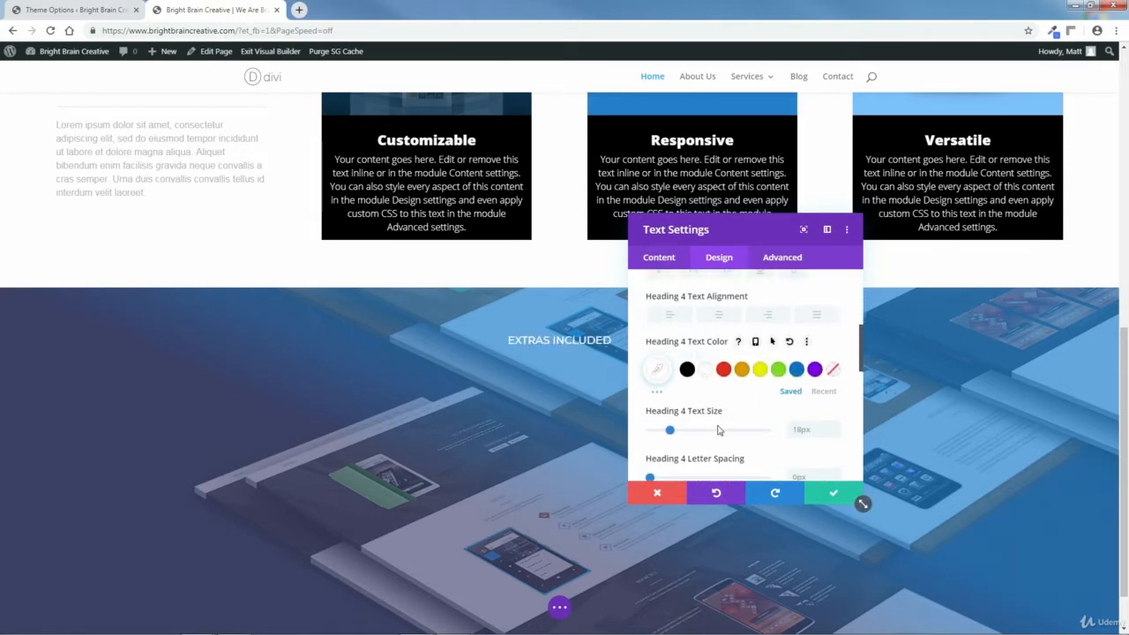
Give the Heading 4 text a shadow with a vertical length of 0.15em and save the Text module.
left_click_drag(862, 361, 838, 393)
left_click(743, 397)
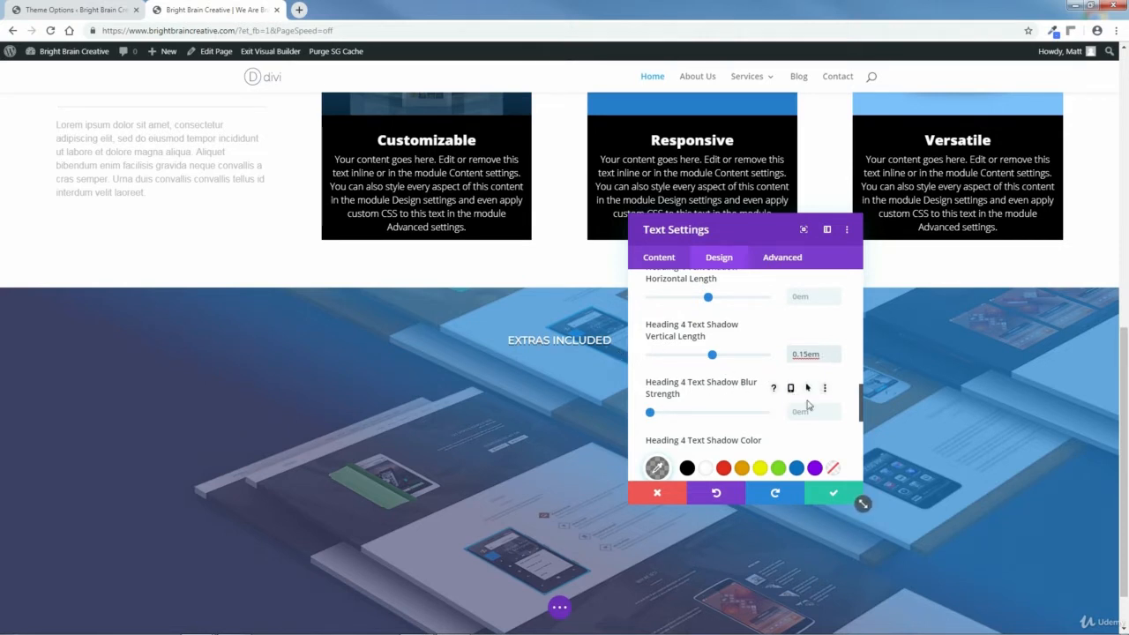
left_click(834, 498)
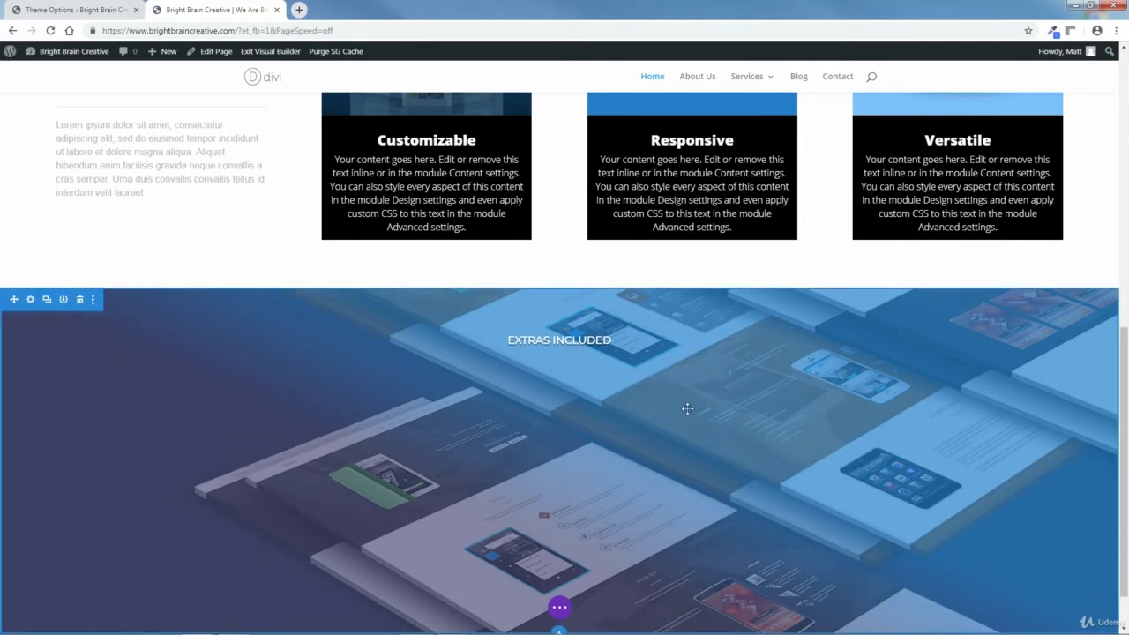
Switch to the wireframe view and add a Divider module below the EXTRAS INCLUDED Text module.
mouse_move(551, 344)
left_click(559, 606)
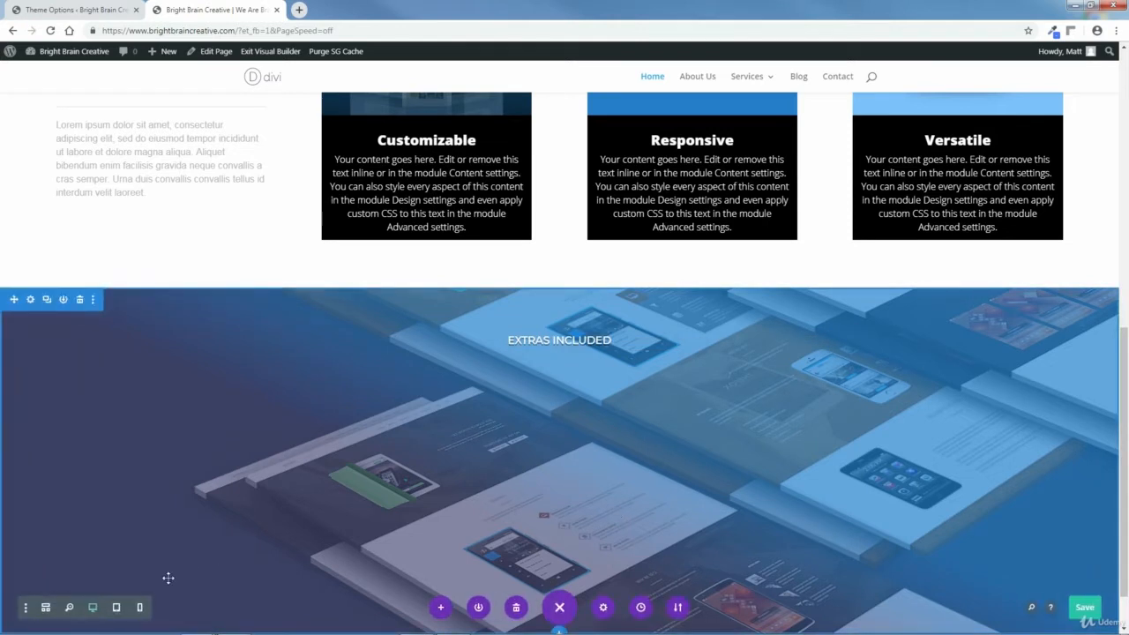
left_click(46, 608)
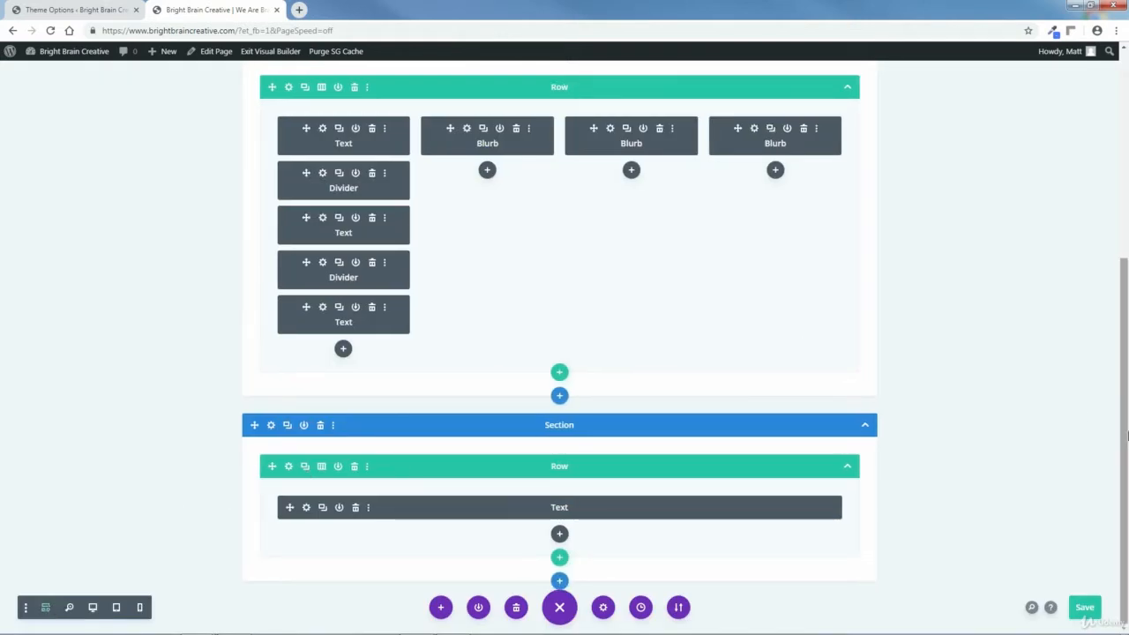
left_click(560, 534)
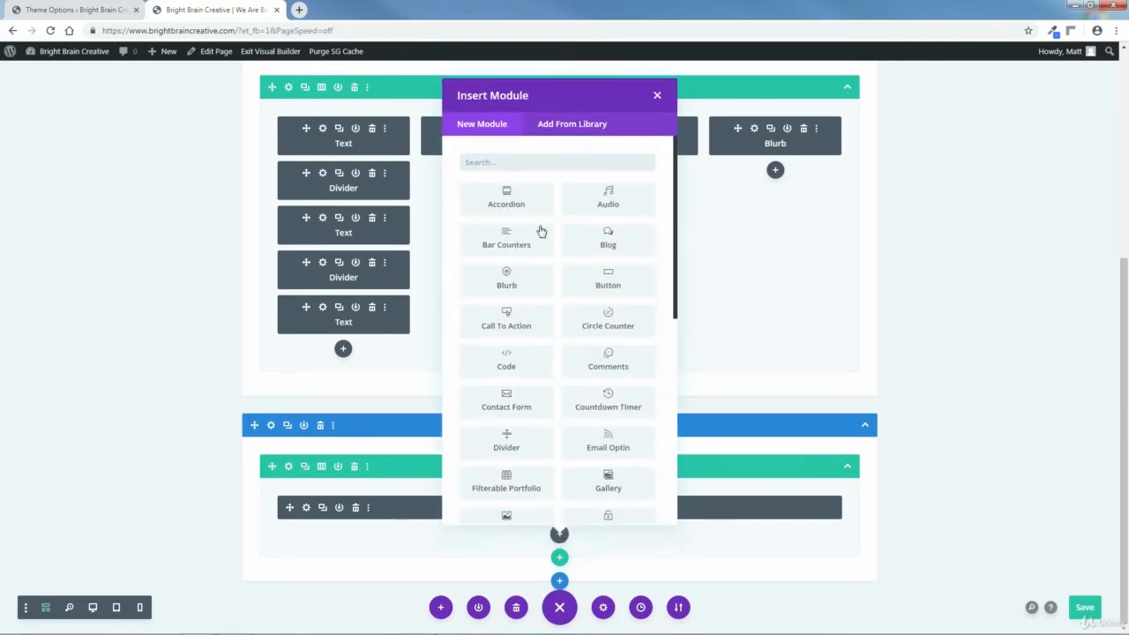
type("DIVI")
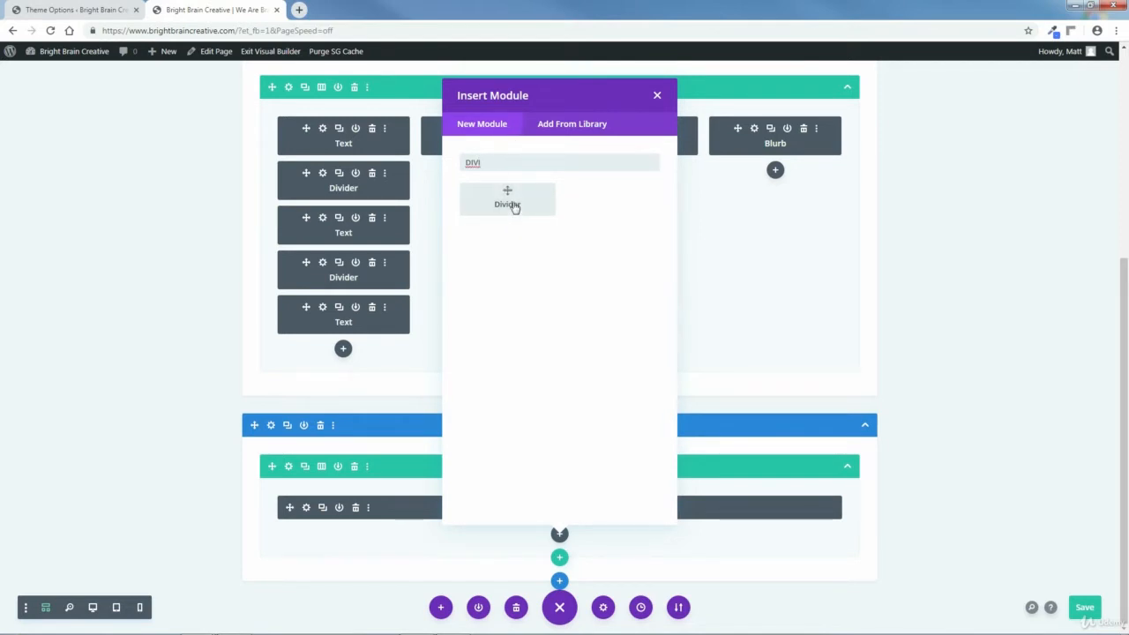
left_click(513, 205)
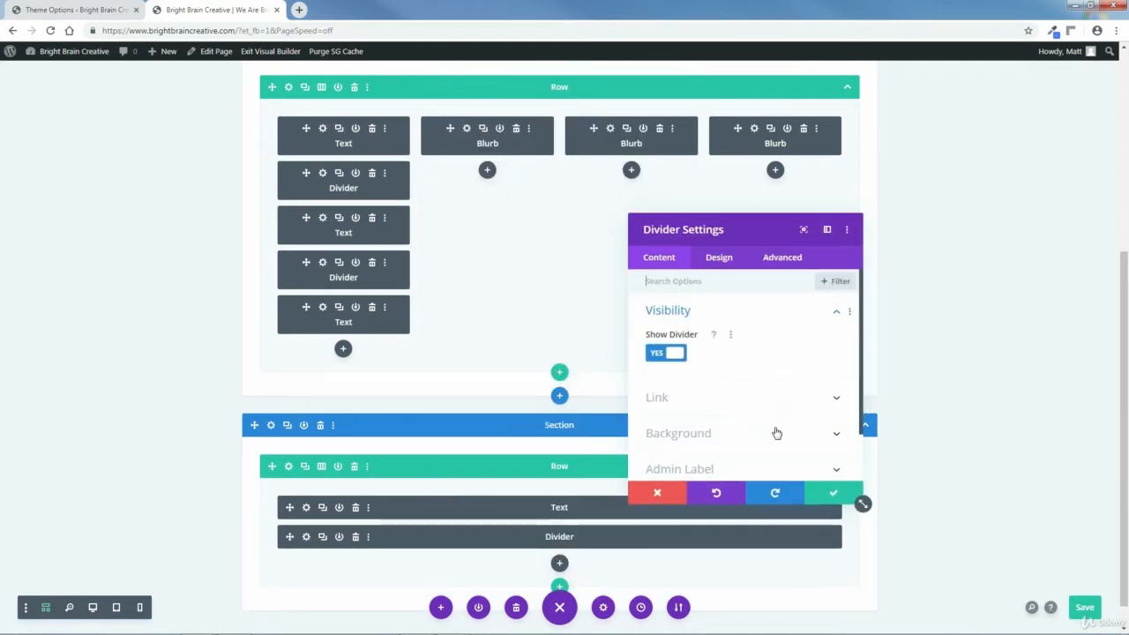
Return to the desktop view and set the new divider's line color to white.
left_click(44, 606)
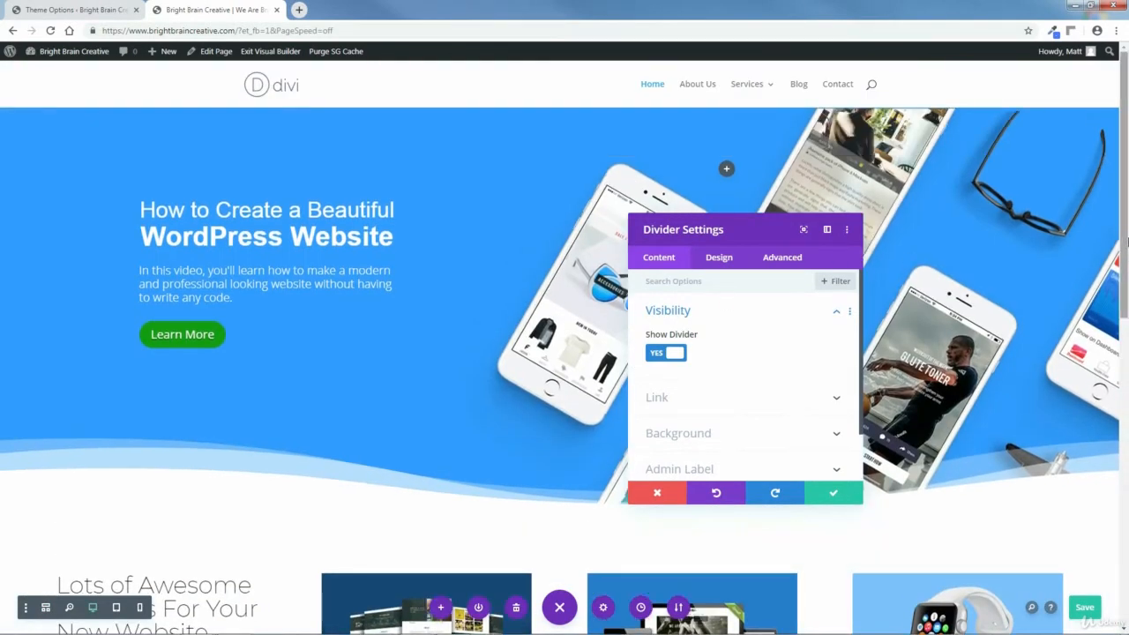
left_click_drag(1123, 243, 1127, 542)
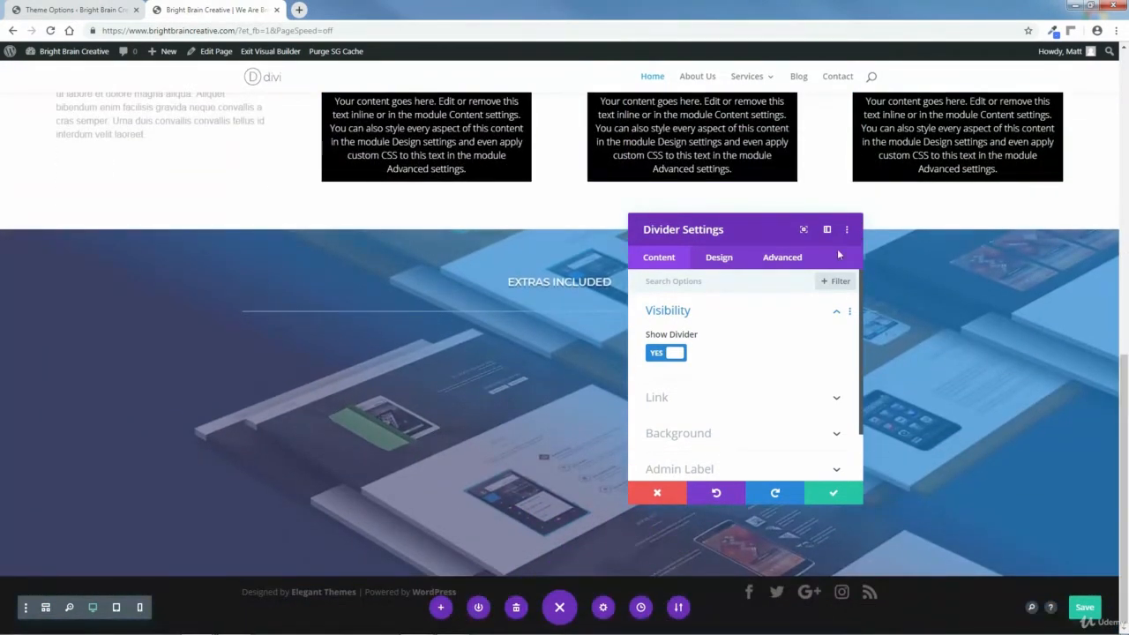
left_click_drag(753, 234, 818, 254)
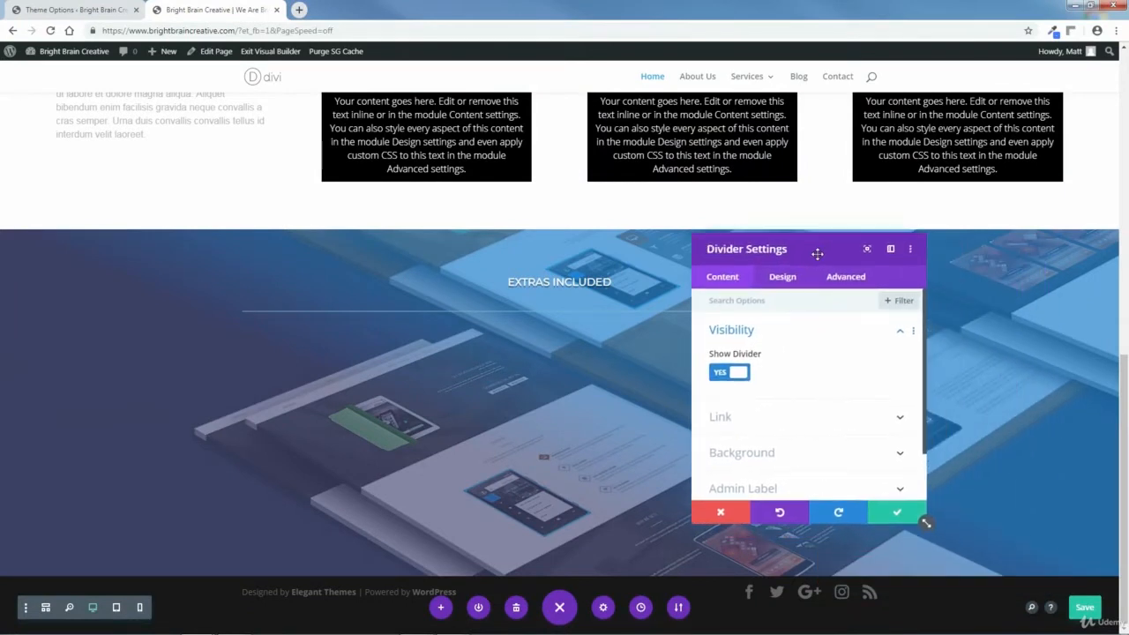
left_click(793, 287)
left_click(871, 336)
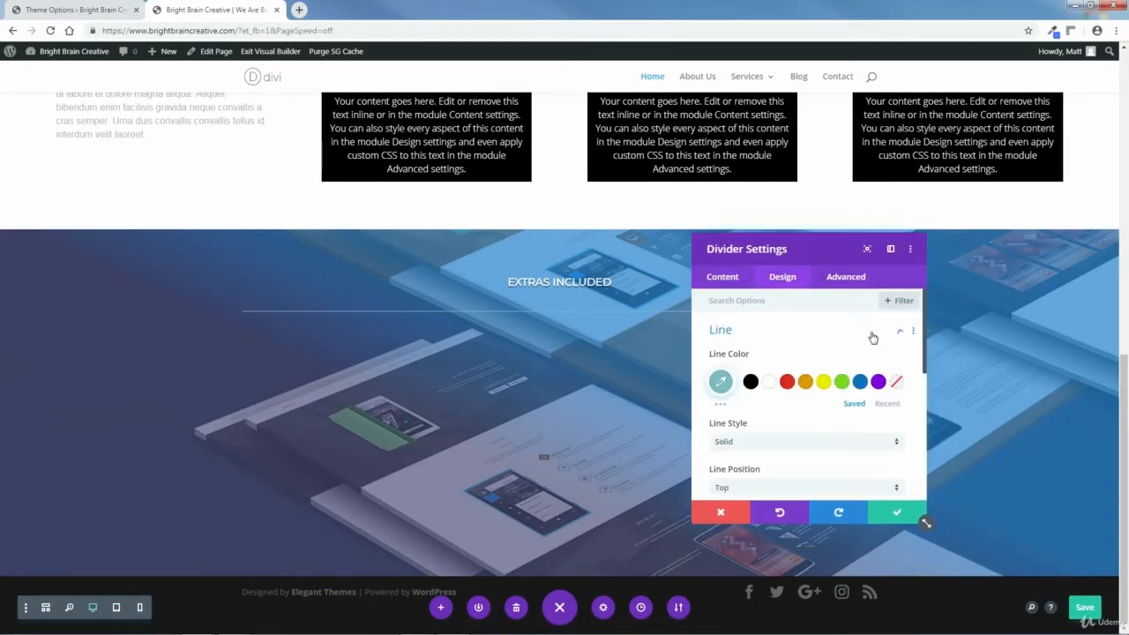
left_click(767, 381)
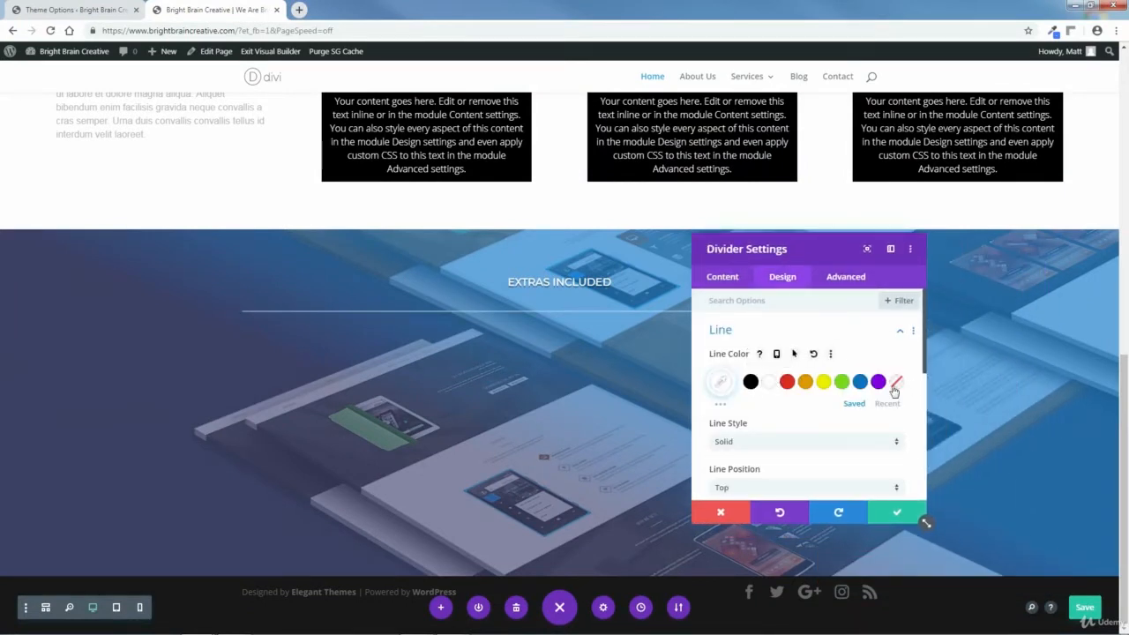
left_click(917, 342)
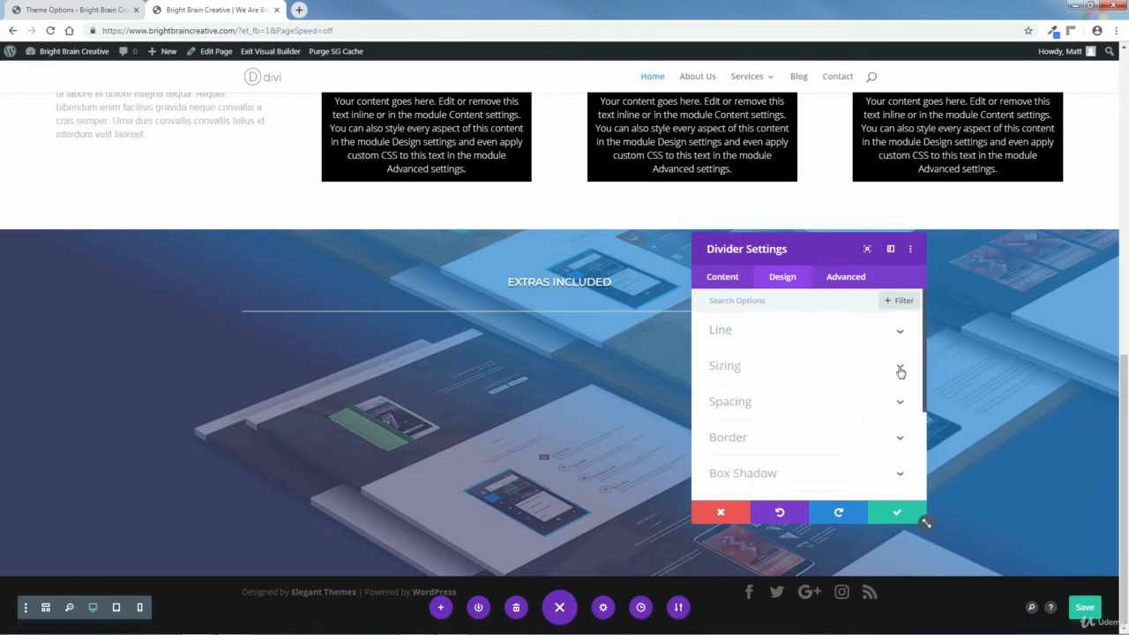
Set the divider's maximum width to 12%.
left_click(899, 370)
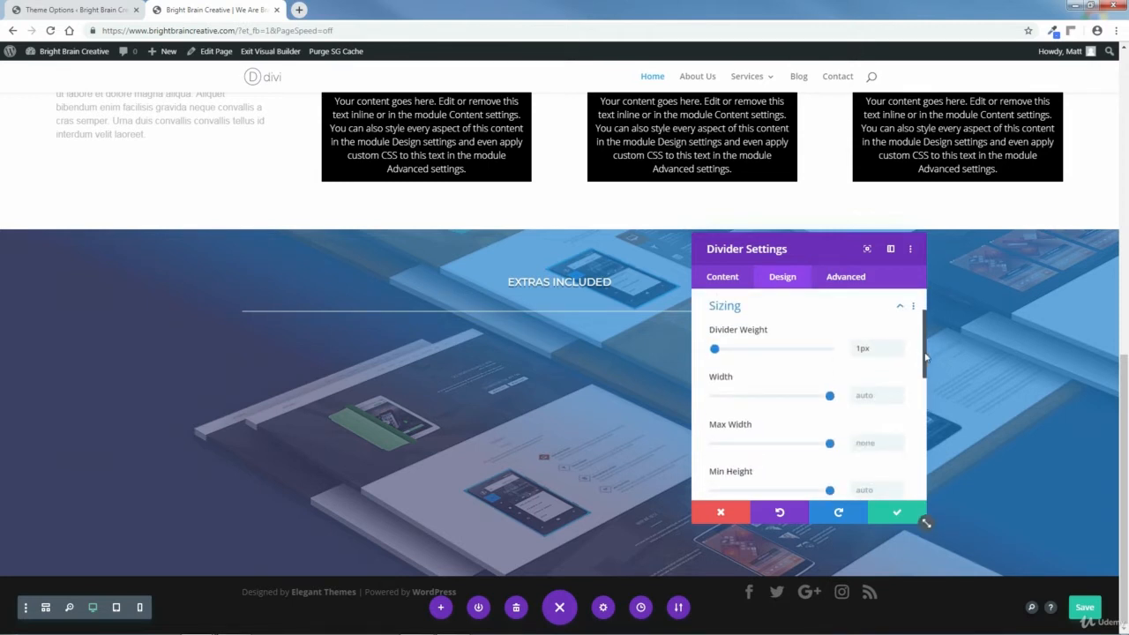
left_click_drag(926, 357, 928, 370)
left_click(877, 399)
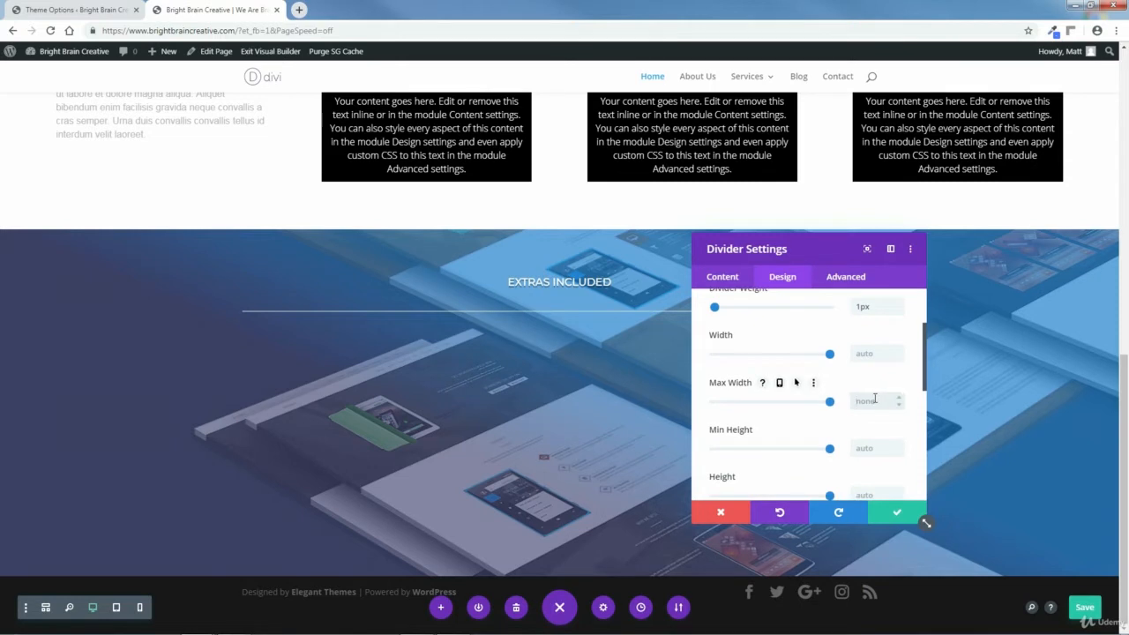
type("12px")
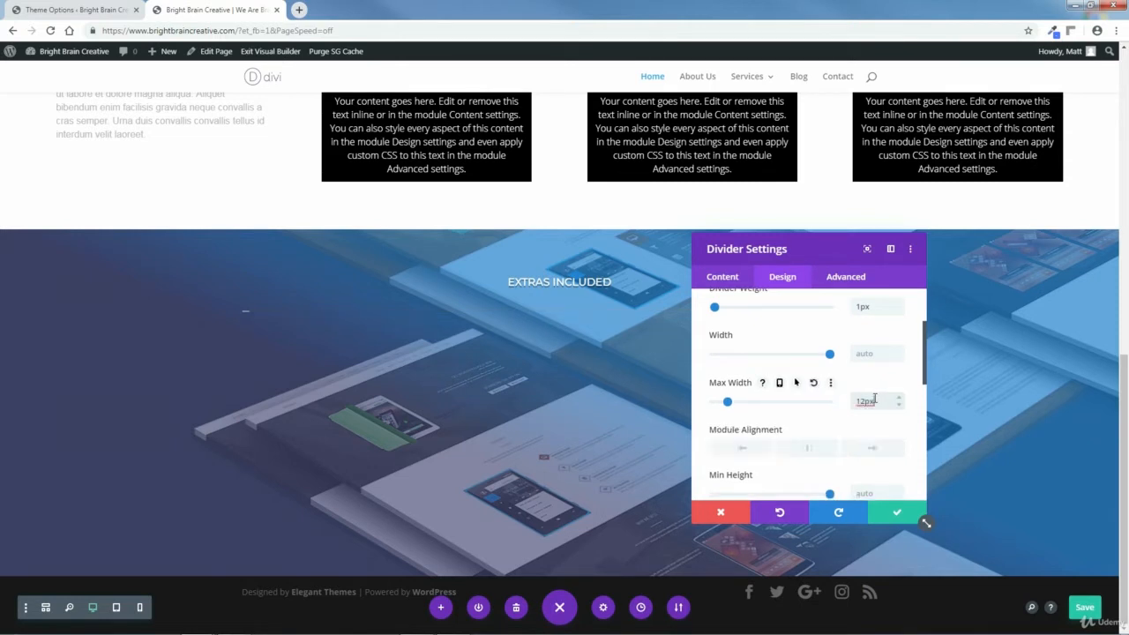
key("BackSpace")
key("BackSpace")
type("%")
scroll(924, 370, "down", 1)
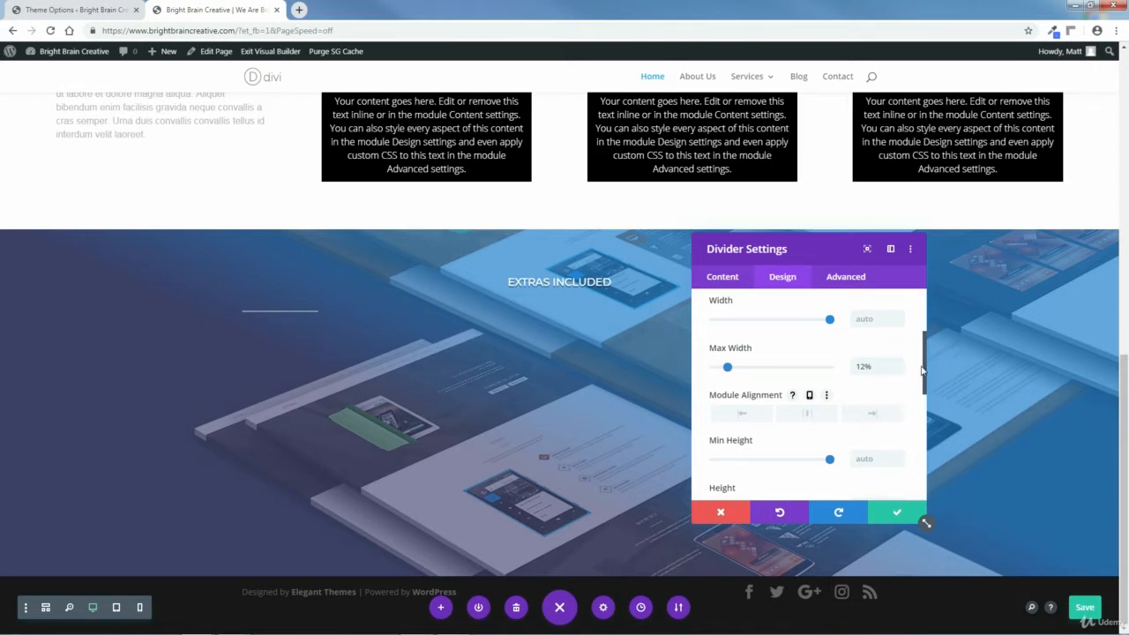
Set the divider's height to 0px and save the Divider module.
left_click_drag(925, 371, 921, 406)
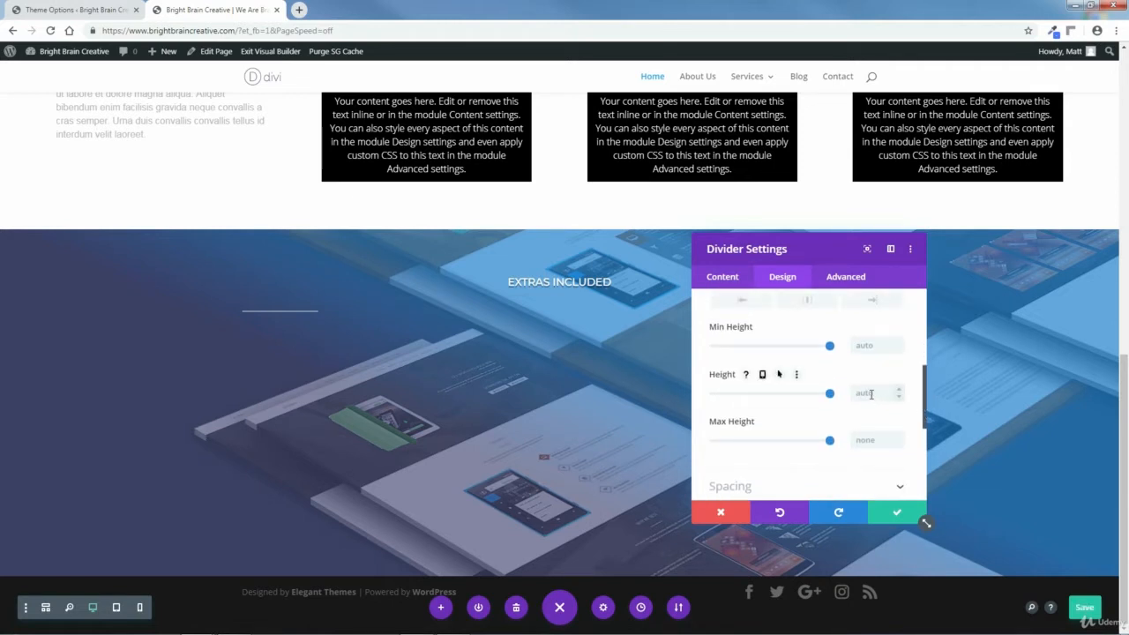
left_click(871, 390)
type("0px")
left_click_drag(928, 383, 929, 387)
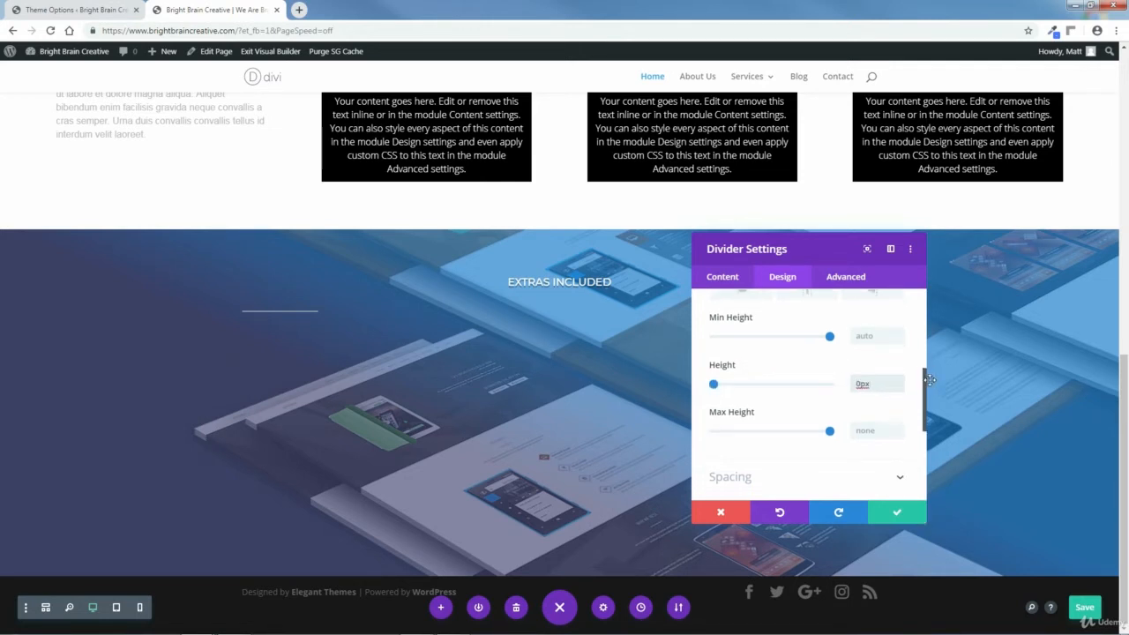
scroll(922, 397, "up", 2)
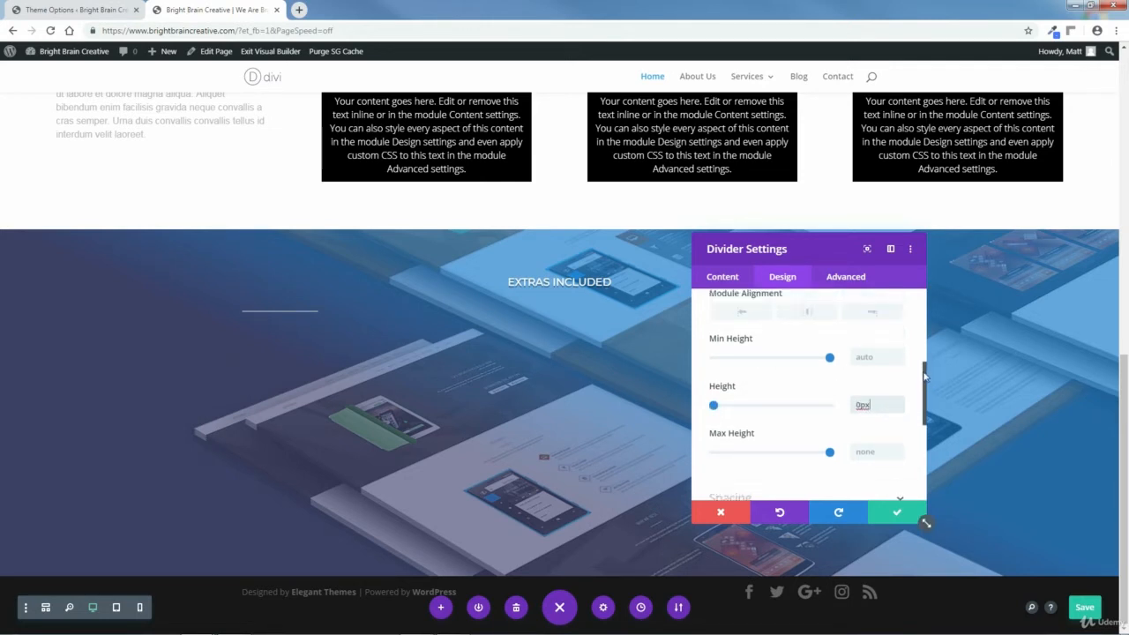
left_click(896, 514)
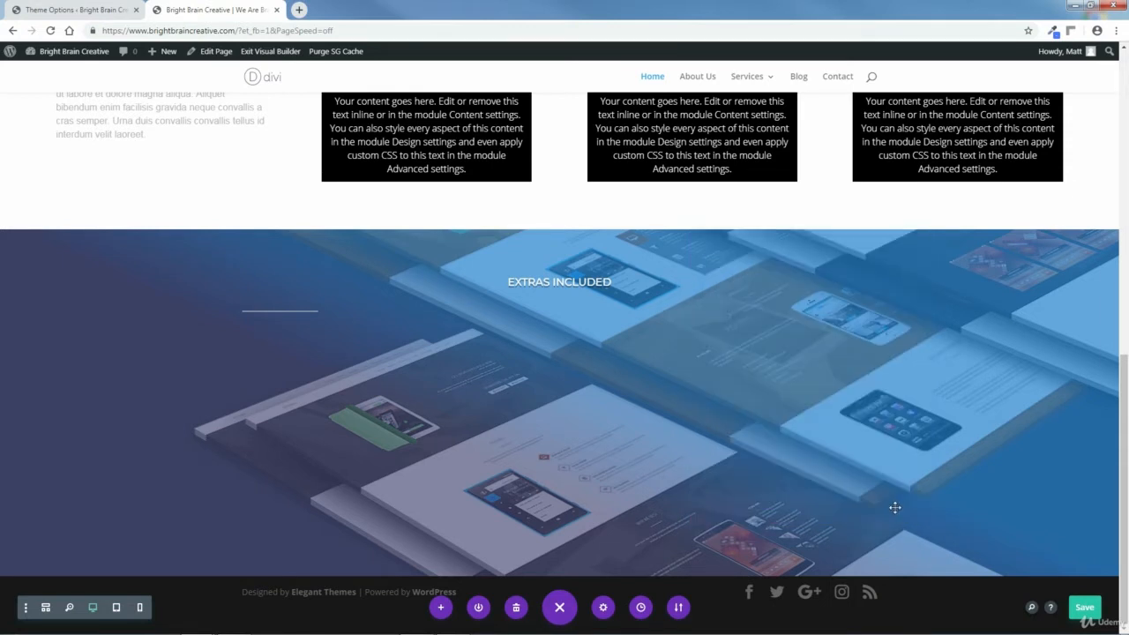
Save the page, exit the visual builder and open the Home page in the WordPress back-end editor.
left_click(1085, 608)
left_click(266, 52)
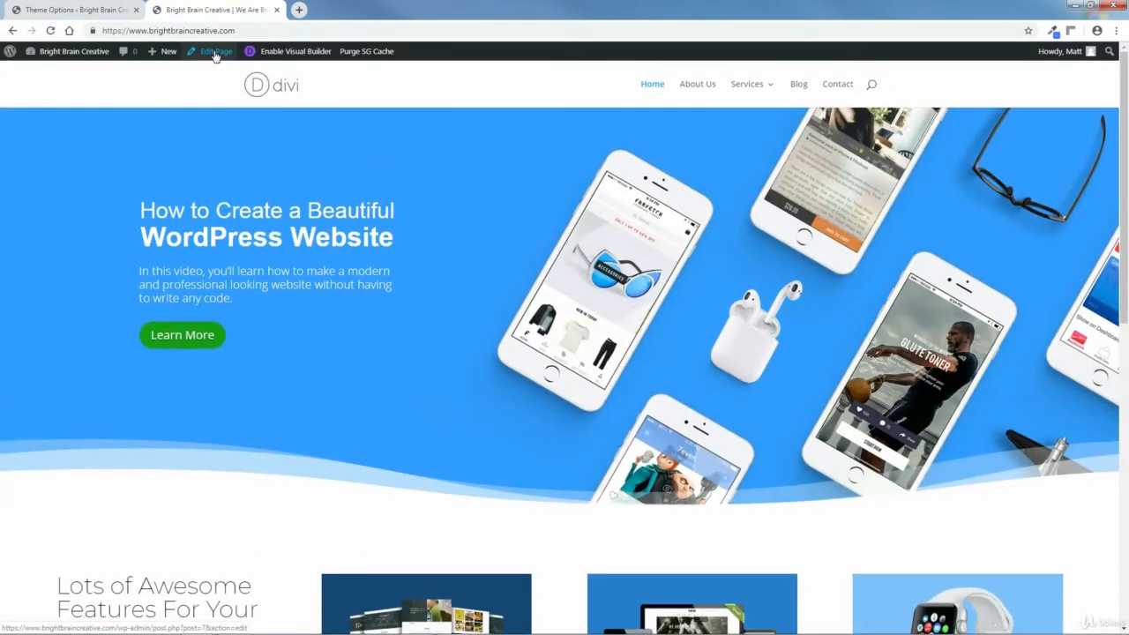
left_click(215, 52)
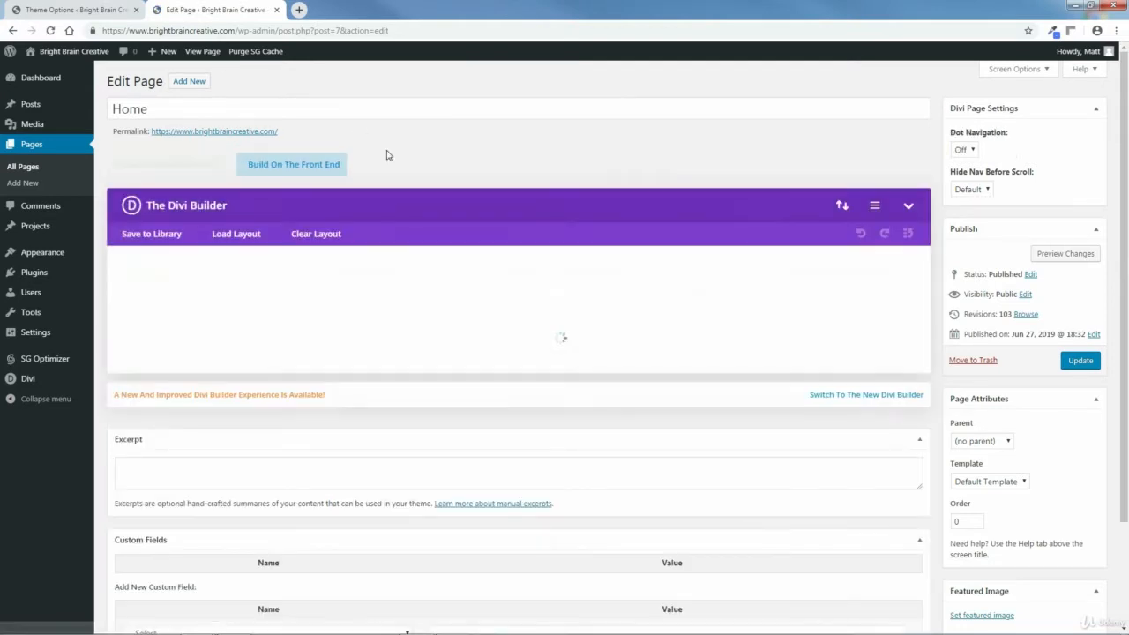
Set the module alignment of the Extras Included section's Divider to "center" and save the module.
left_click_drag(1125, 178, 1126, 360)
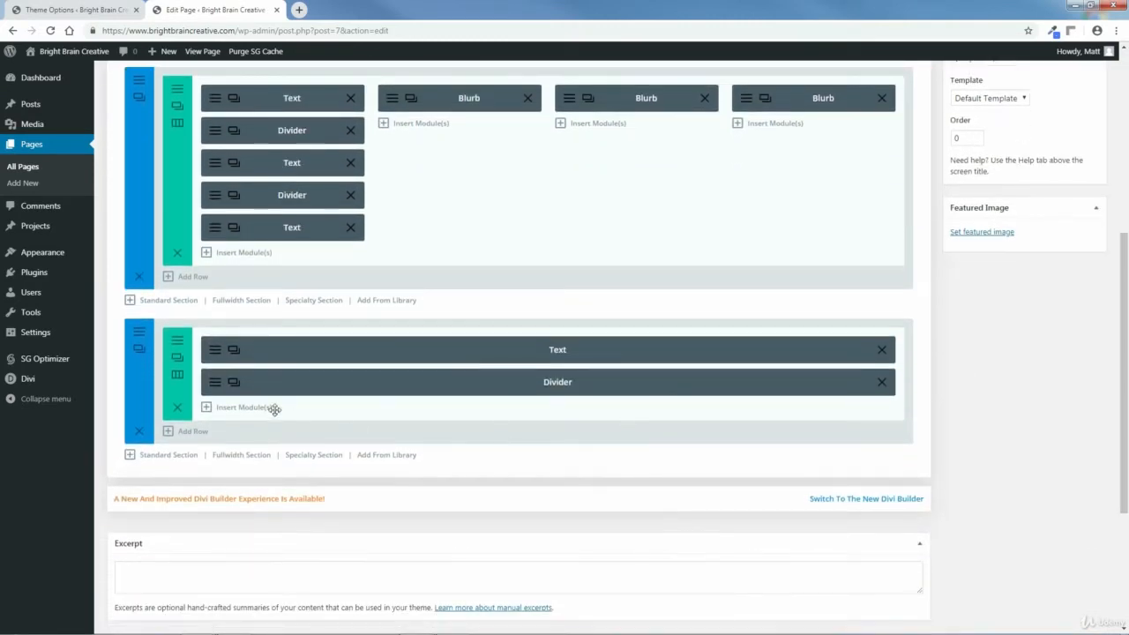
left_click(215, 384)
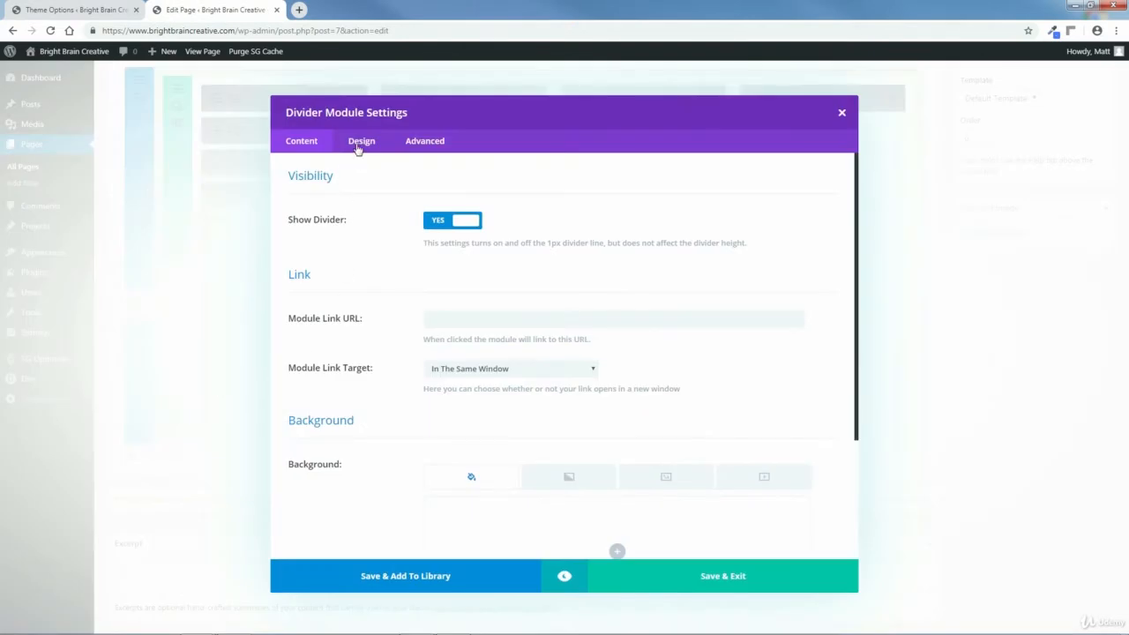
left_click(358, 146)
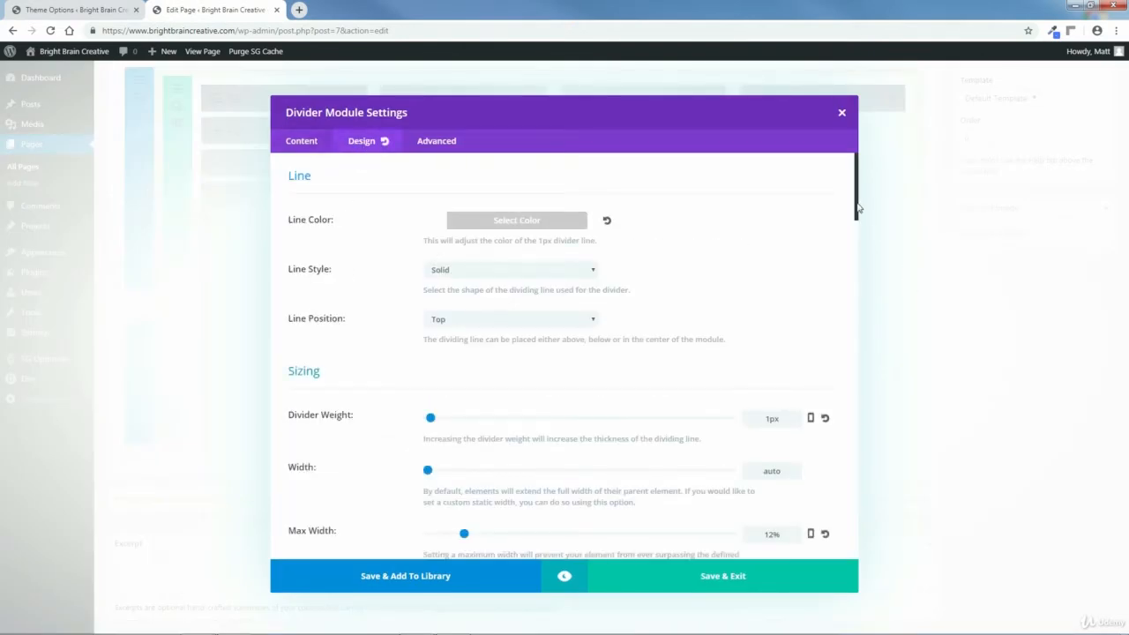
left_click_drag(857, 206, 893, 252)
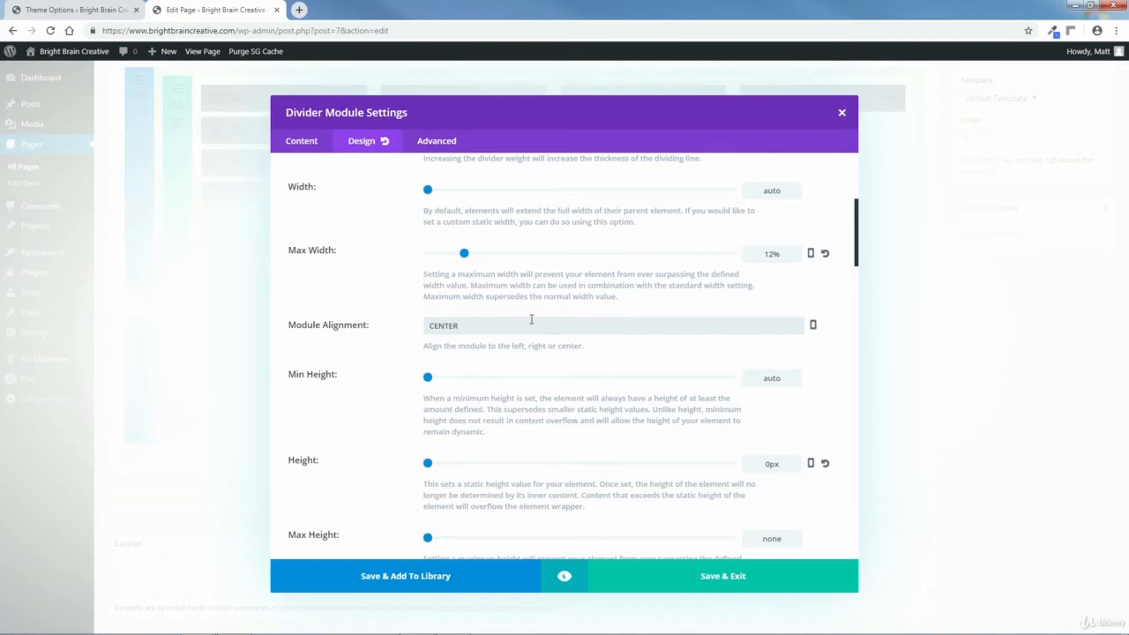
left_click_drag(467, 327, 421, 318)
type("center")
left_click(734, 579)
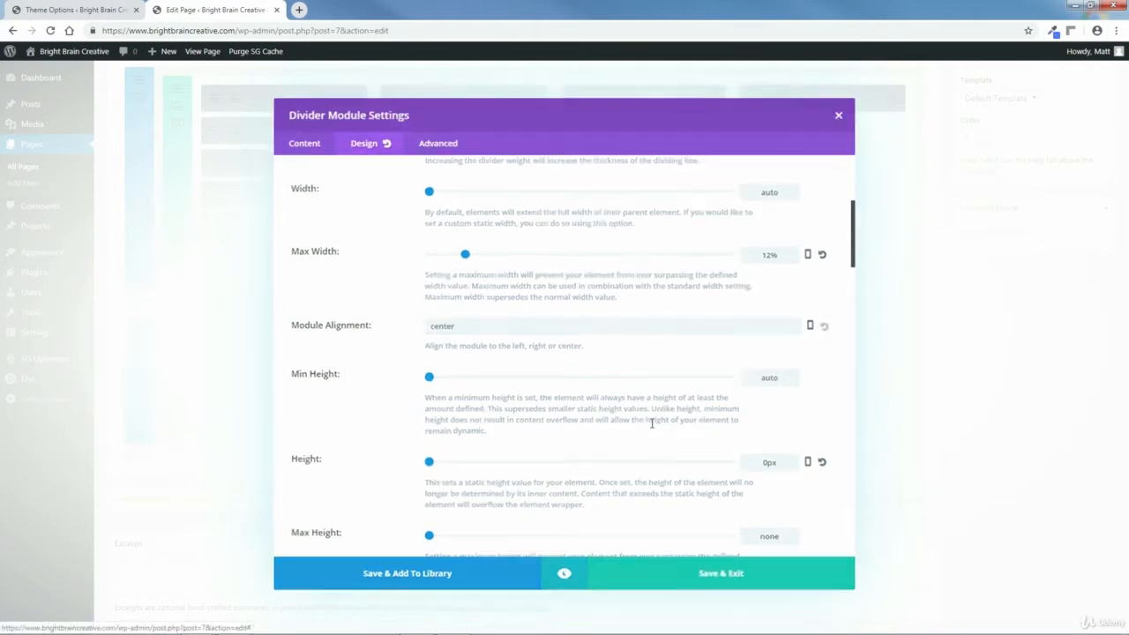
Preview the Home page changes, check the divider under the EXTRAS INCLUDED heading and close the preview.
scroll(1127, 273, "up", 5)
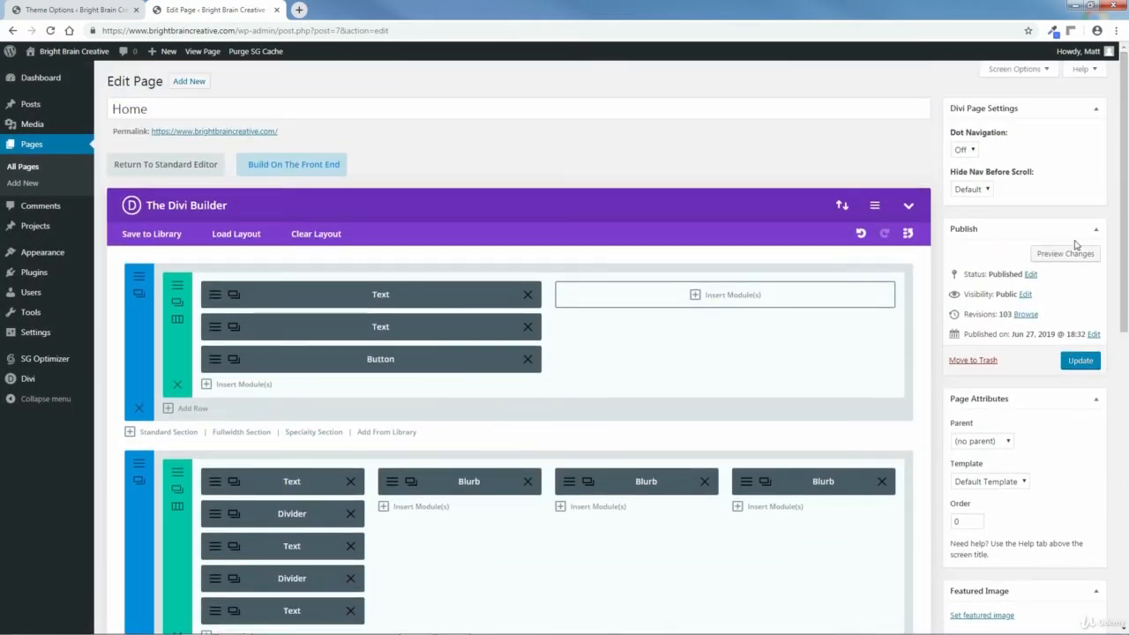
left_click(1067, 254)
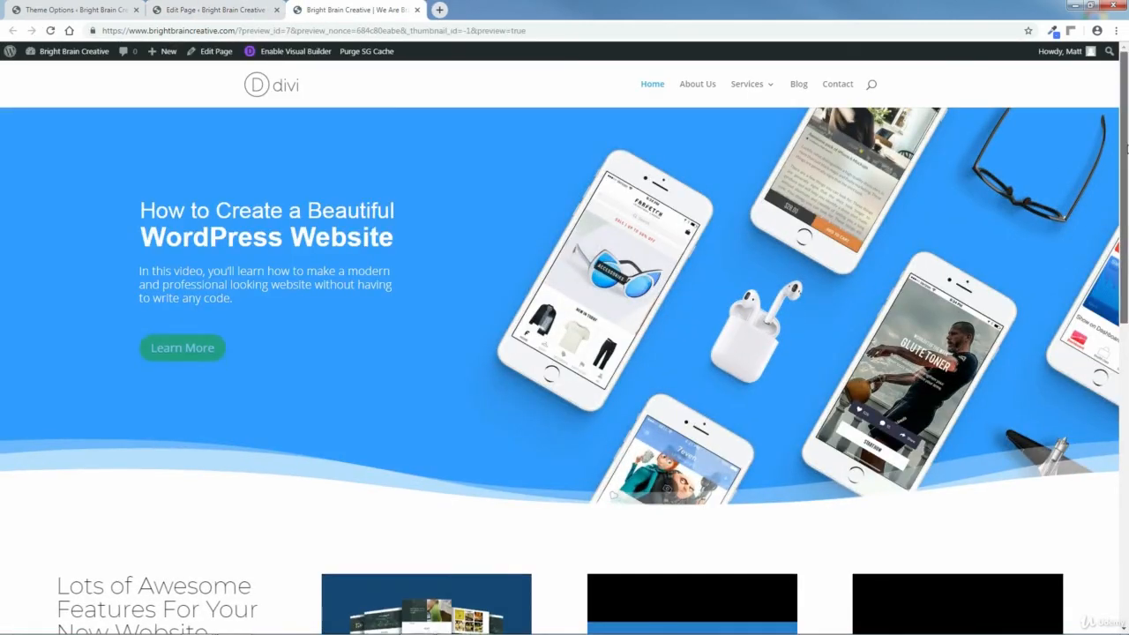
scroll(624, 402, "down", 7)
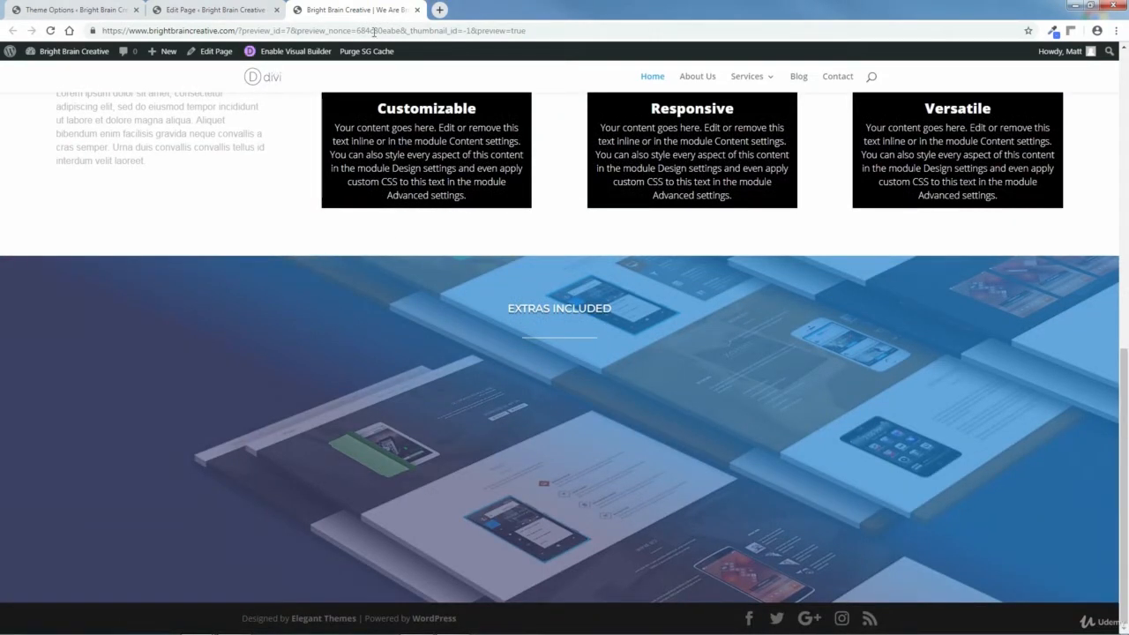
left_click(417, 10)
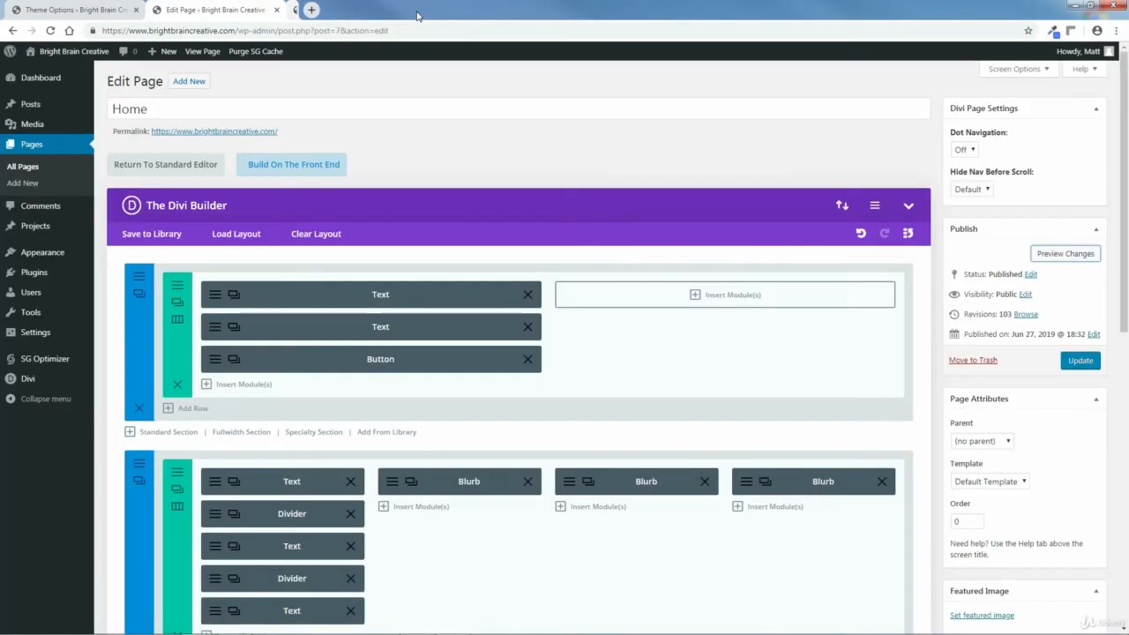
Update the Home page and reopen its live version in the visual builder.
left_click(1079, 361)
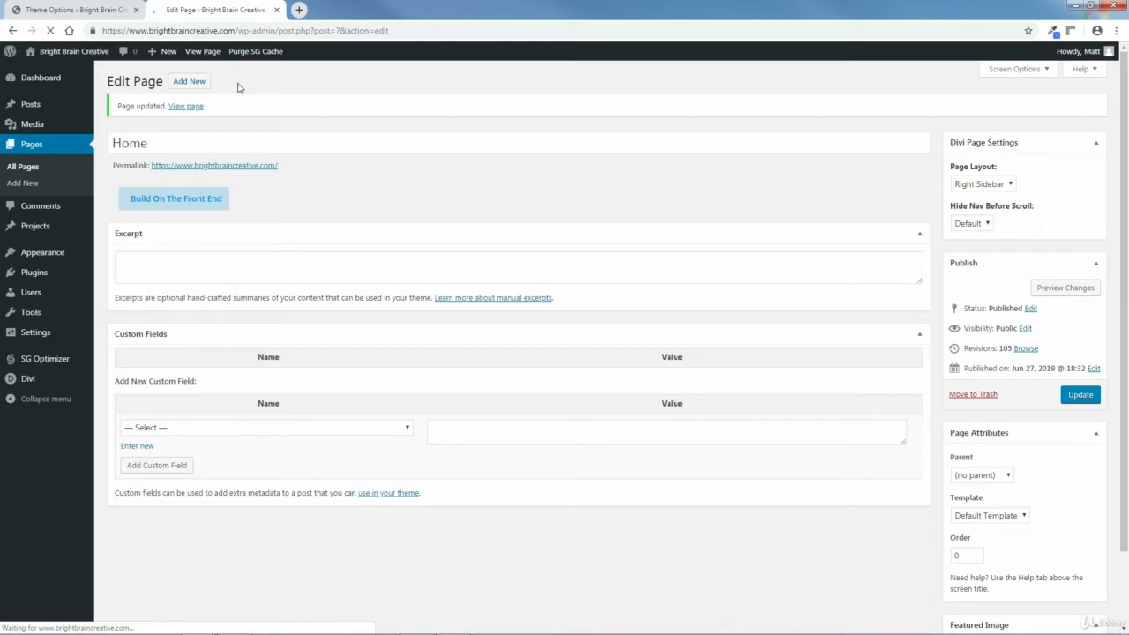
left_click(199, 53)
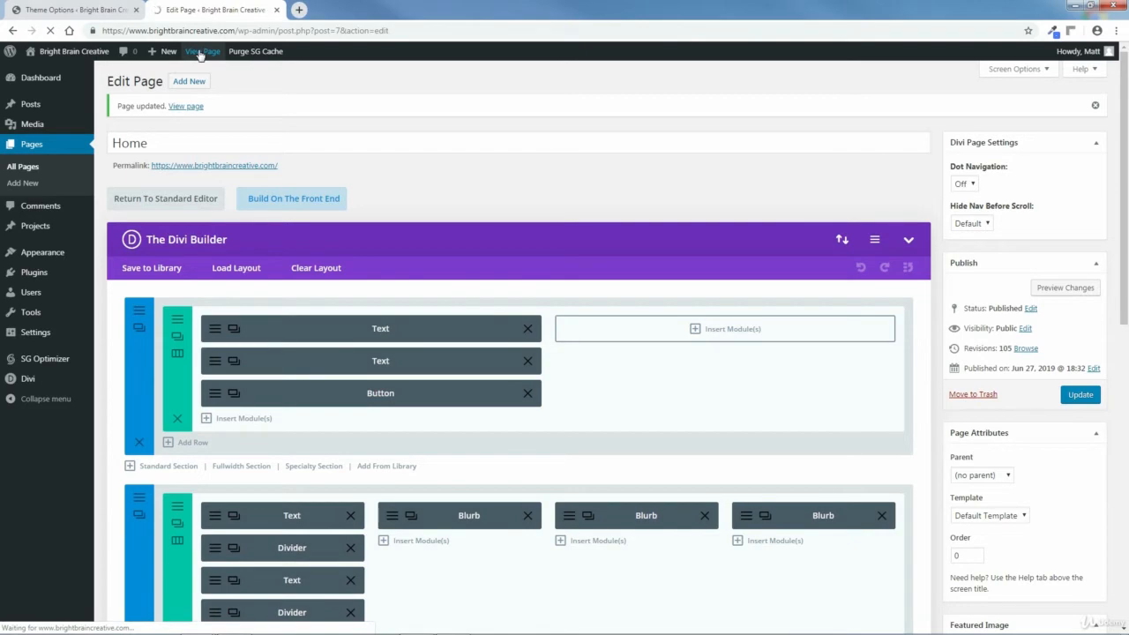
scroll(1126, 298, "down", 4)
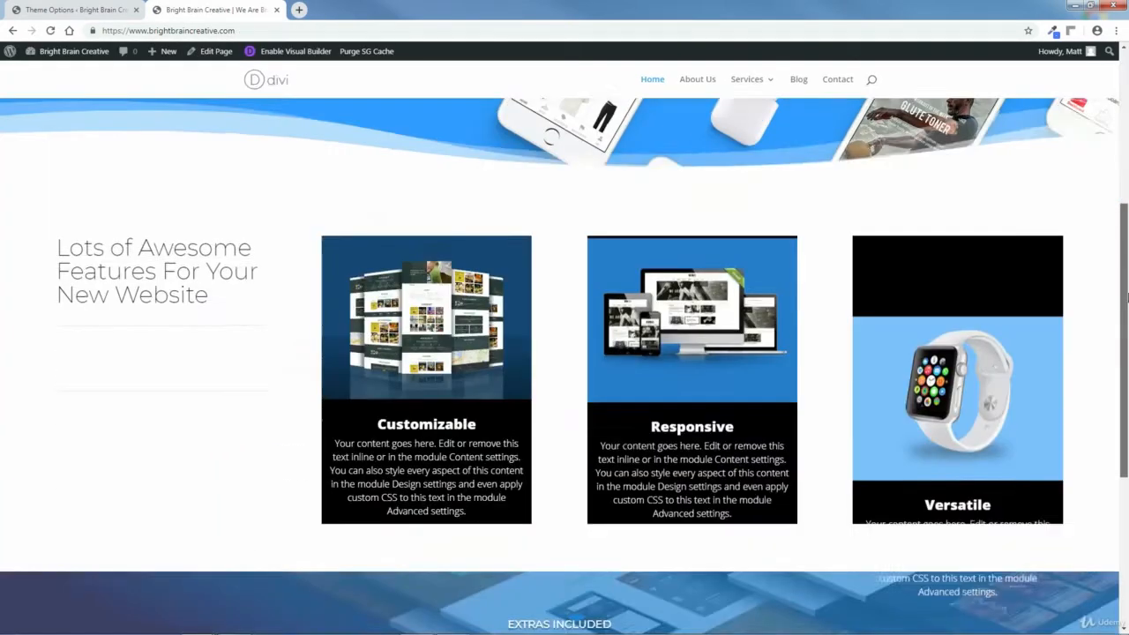
scroll(1125, 298, "down", 4)
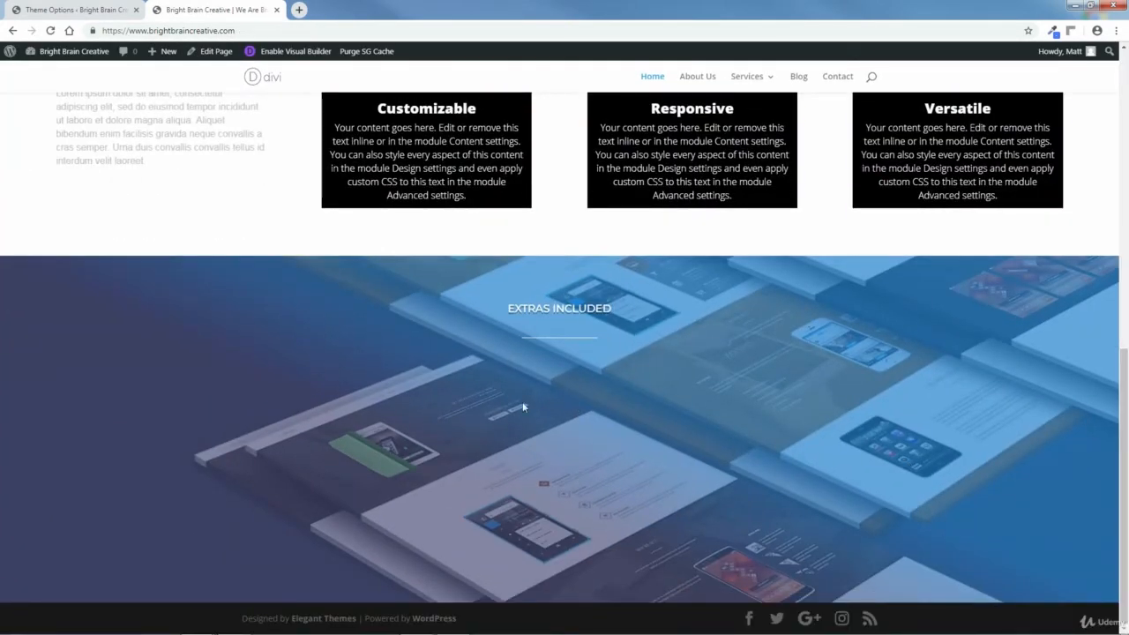
left_click(292, 56)
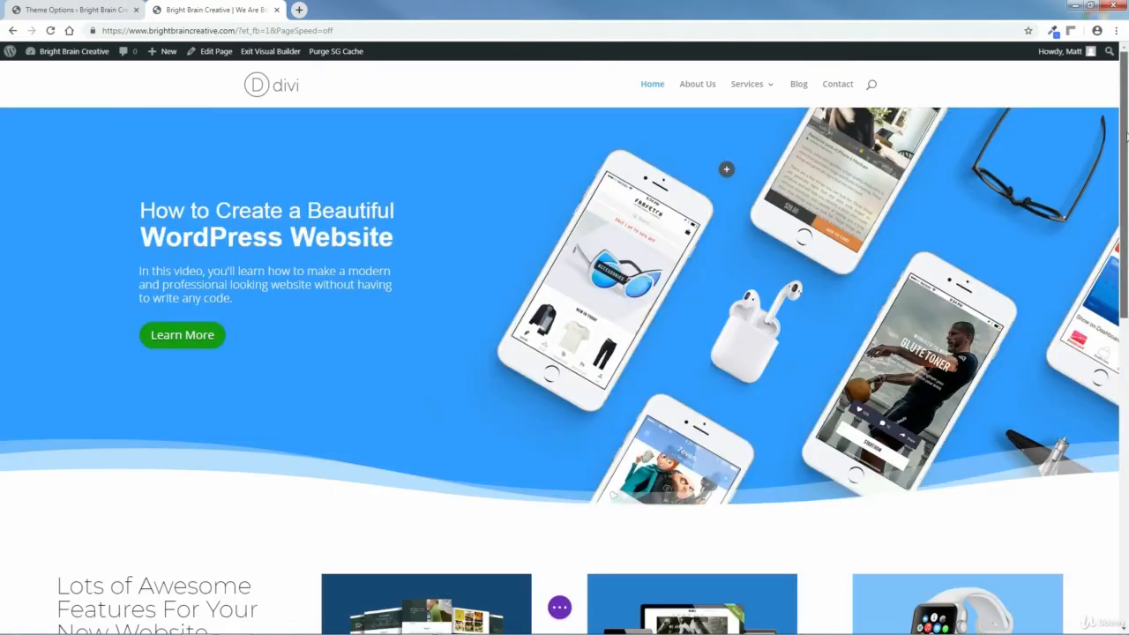
Set the top margin of the Divider under the EXTRAS INCLUDED heading to -25px and save the module.
left_click_drag(1124, 162, 1124, 465)
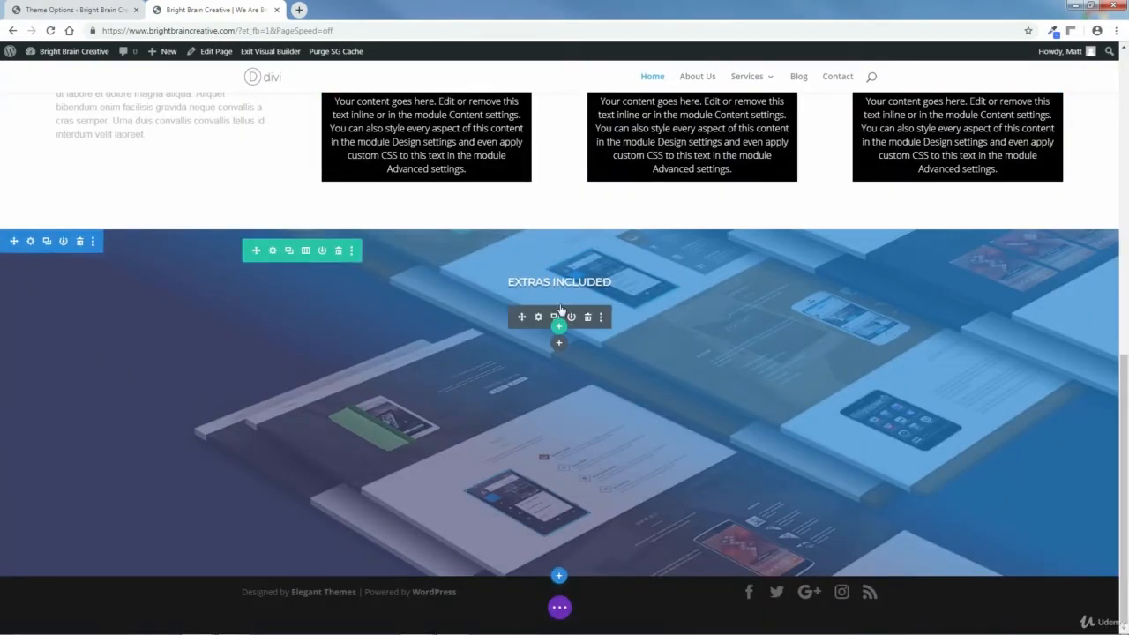
left_click(538, 316)
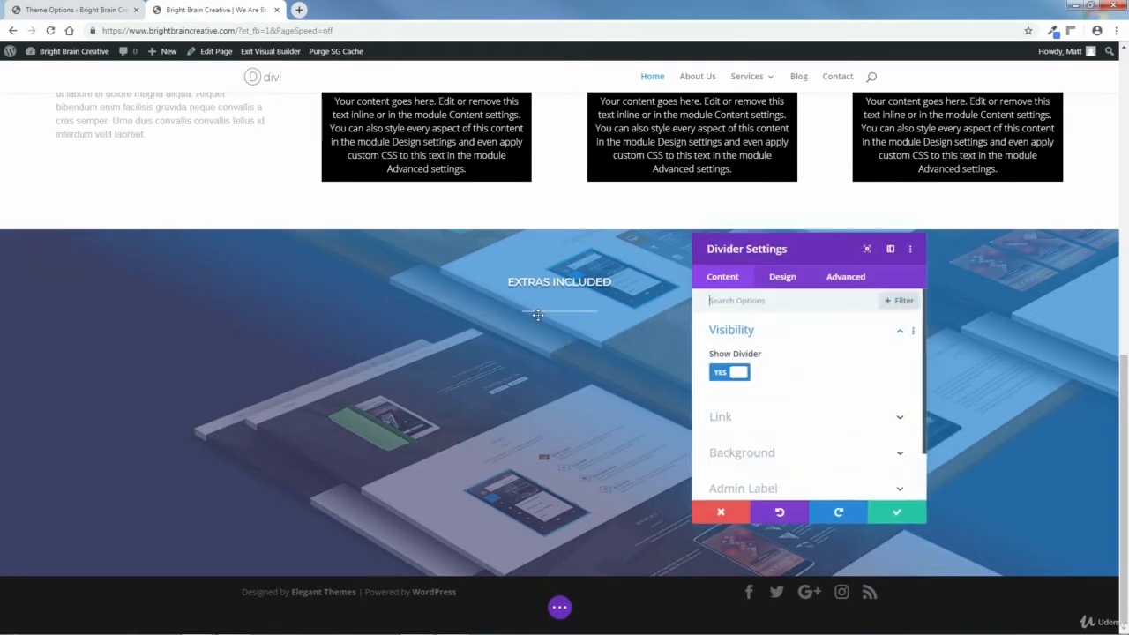
left_click(771, 278)
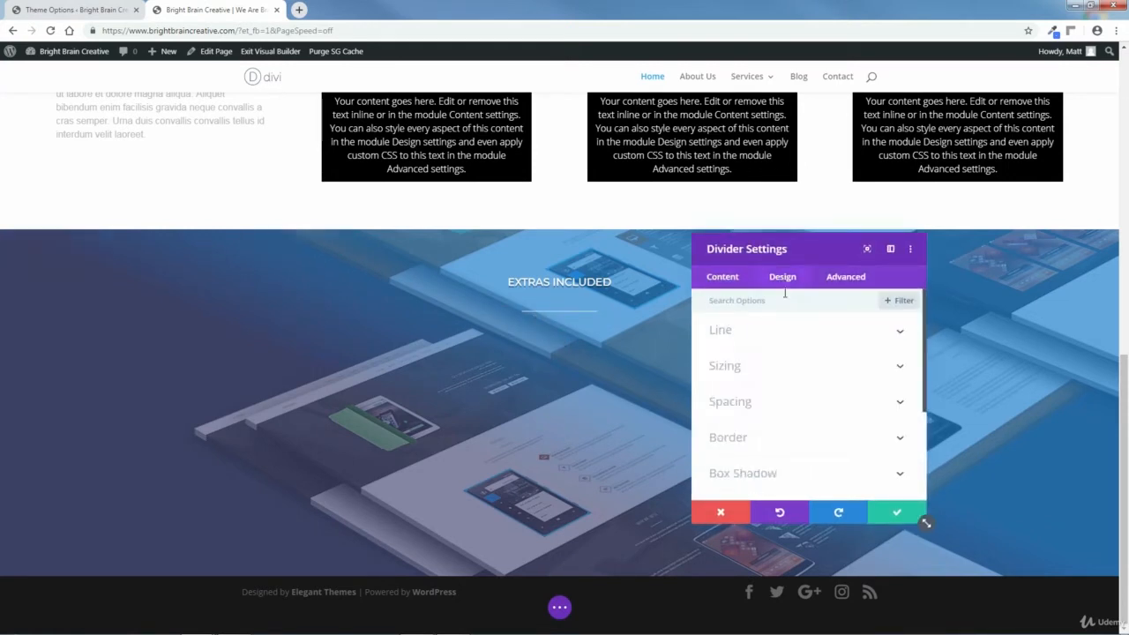
left_click(898, 402)
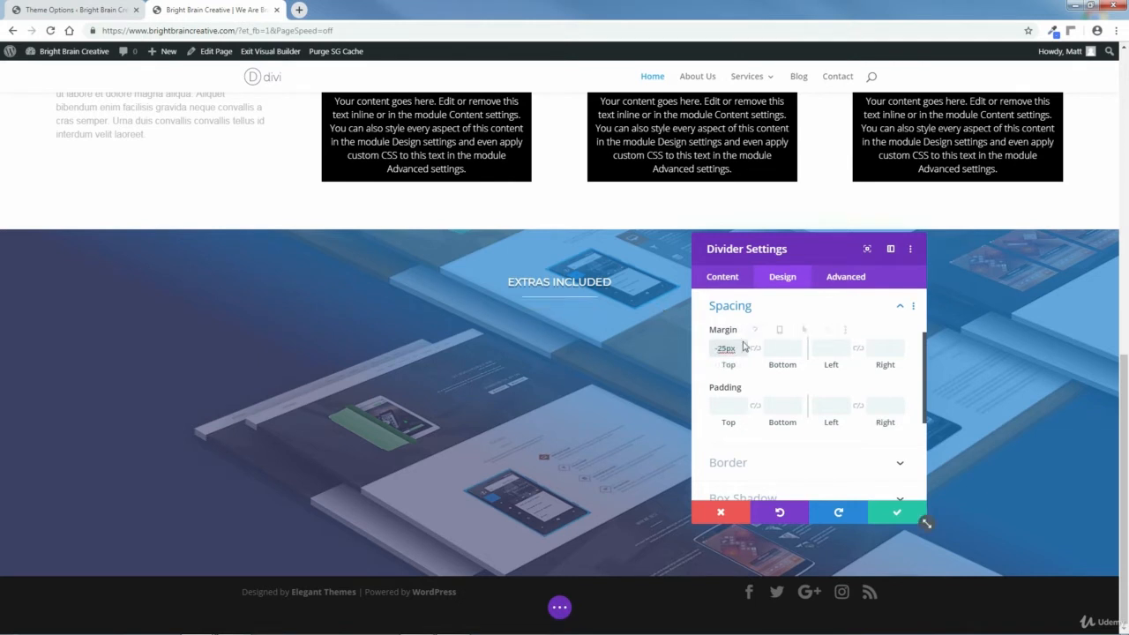
left_click(894, 515)
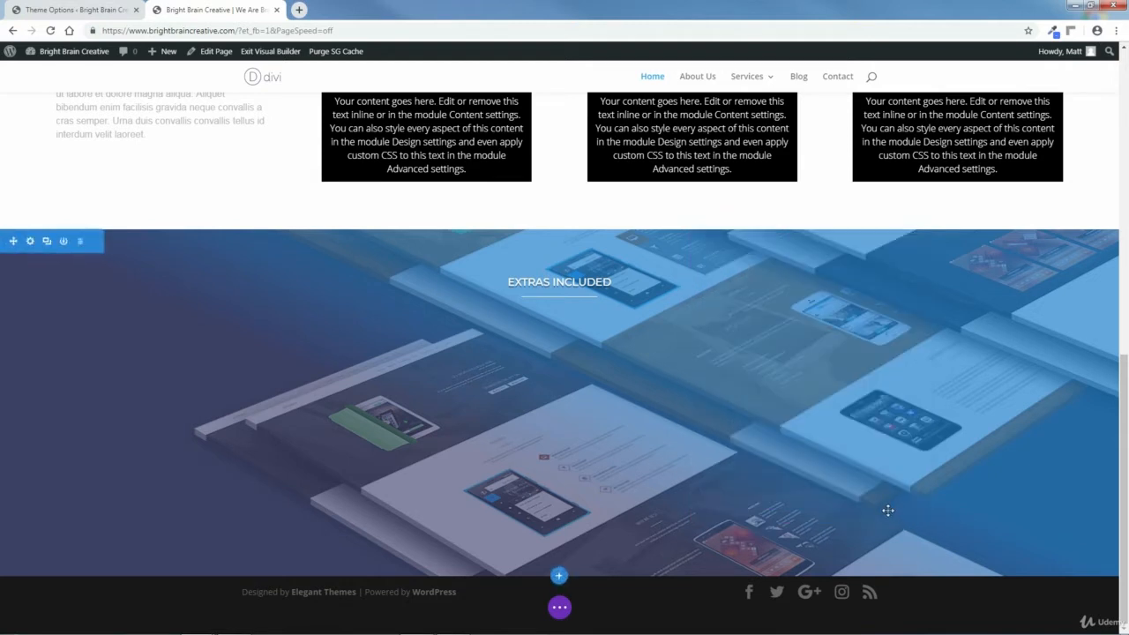
Insert a Text module below the Divider in the last section's row and return to the desktop view.
left_click(561, 607)
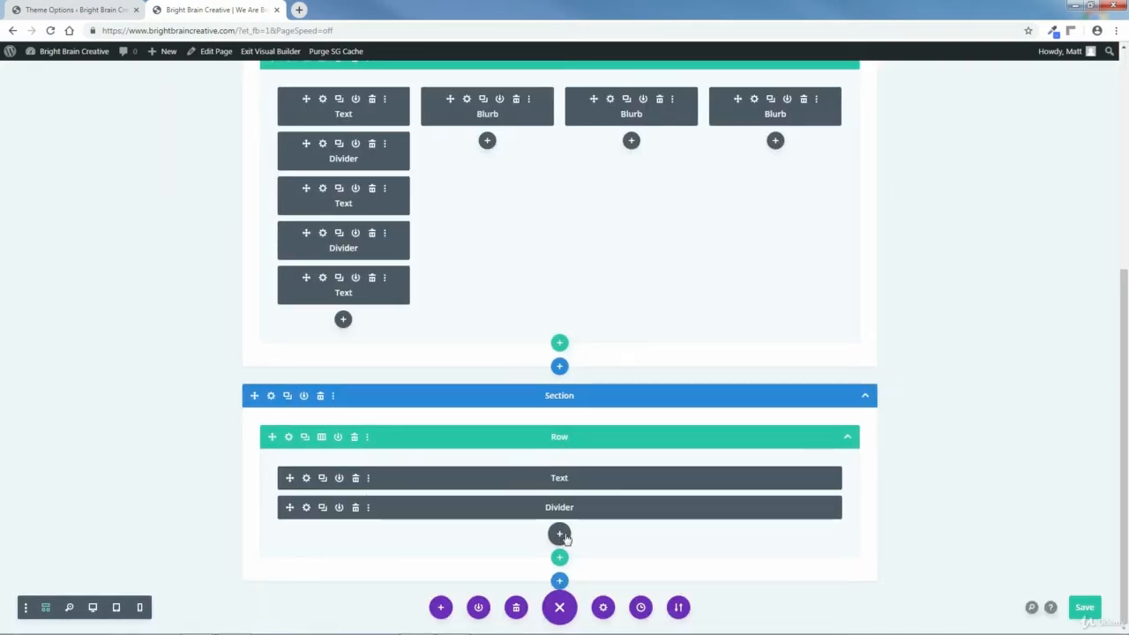
left_click(559, 535)
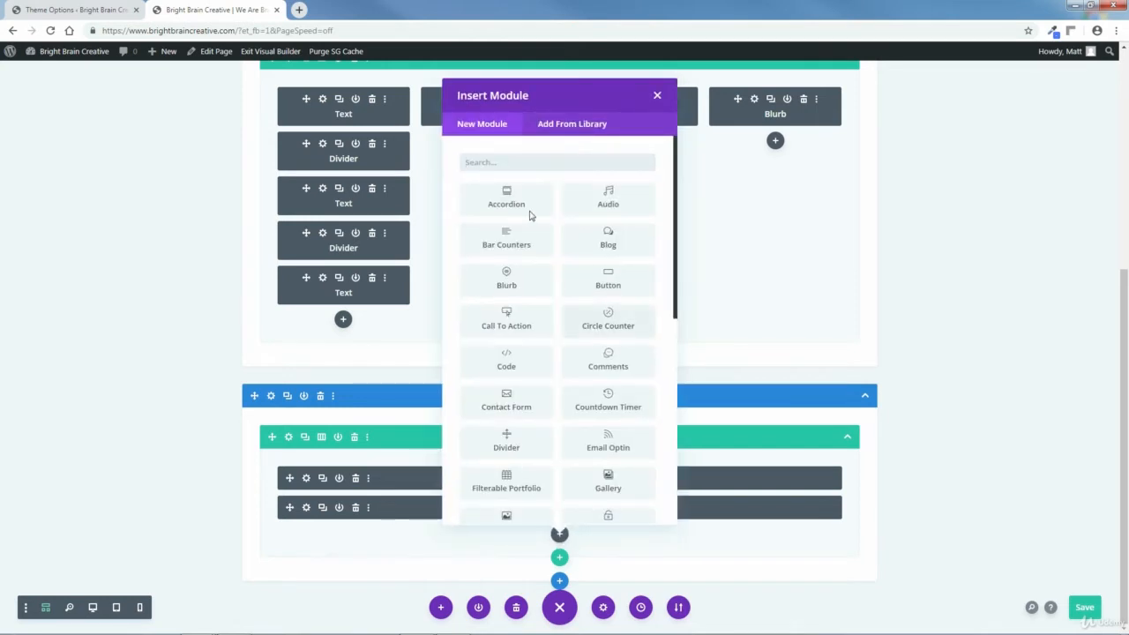
type("tex")
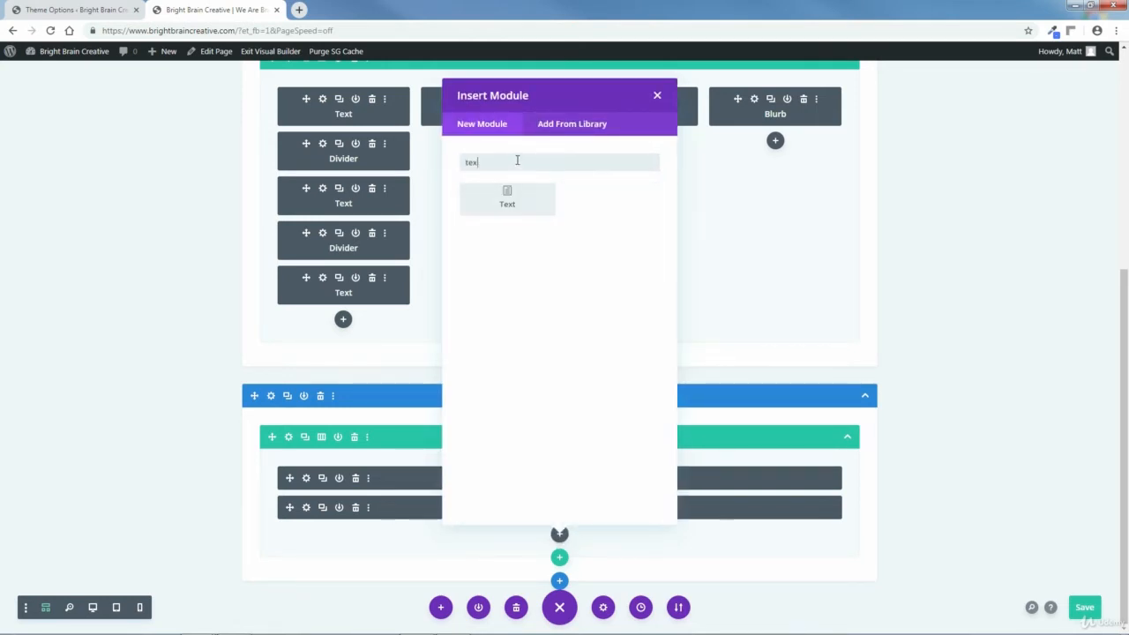
type("t")
left_click(517, 204)
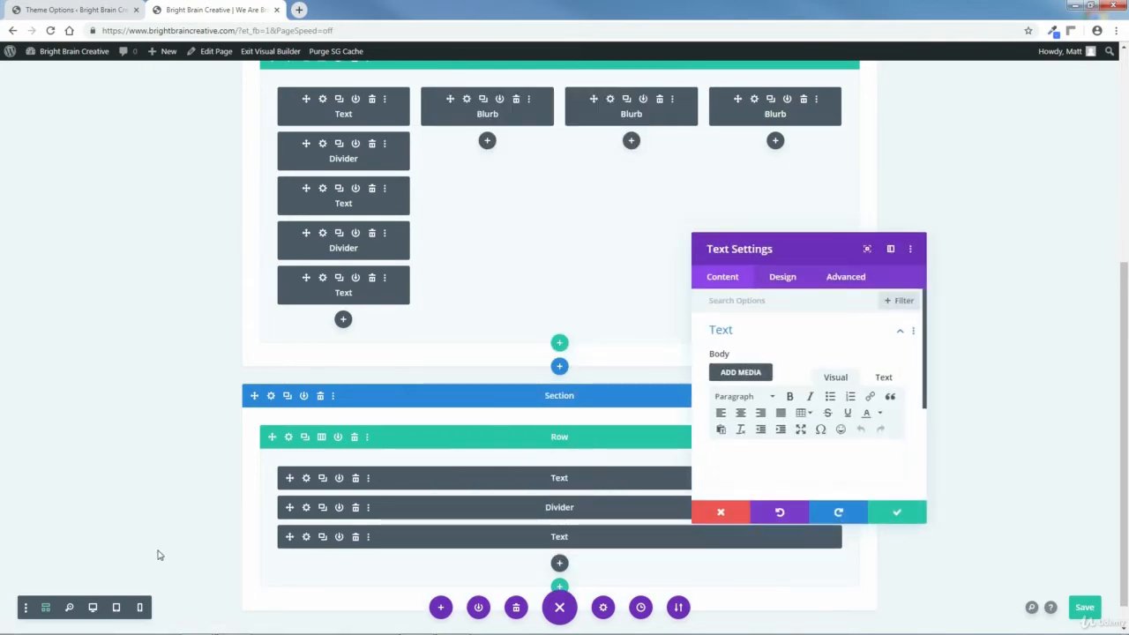
left_click(45, 607)
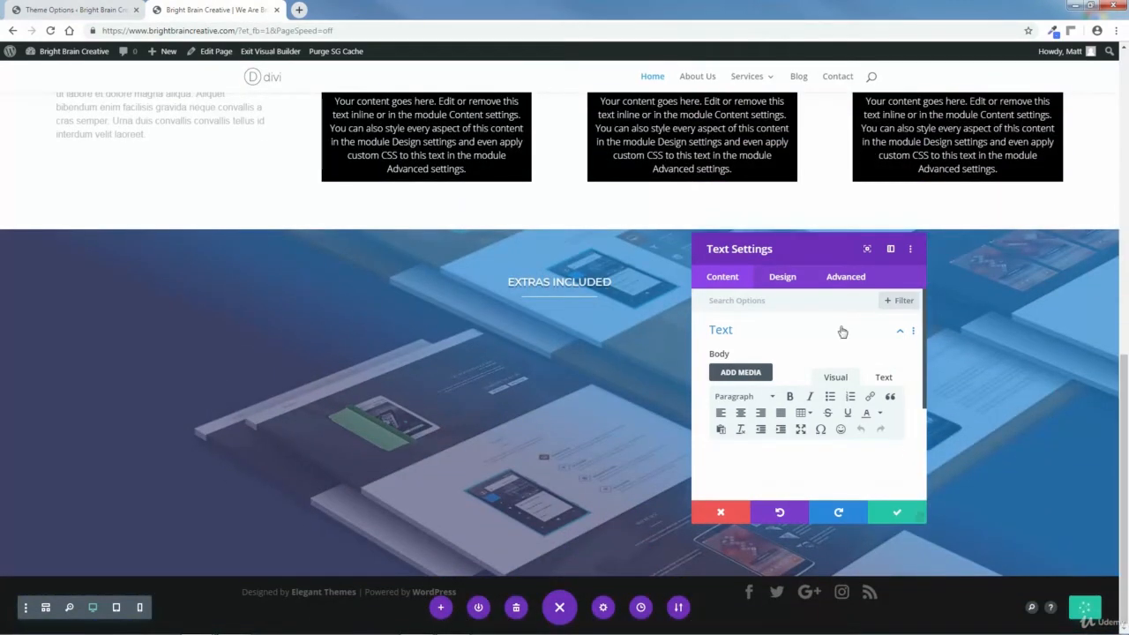
Enter "You get more than just a website." as centred body text with "more than just a website." in bold.
left_click_drag(801, 250, 806, 278)
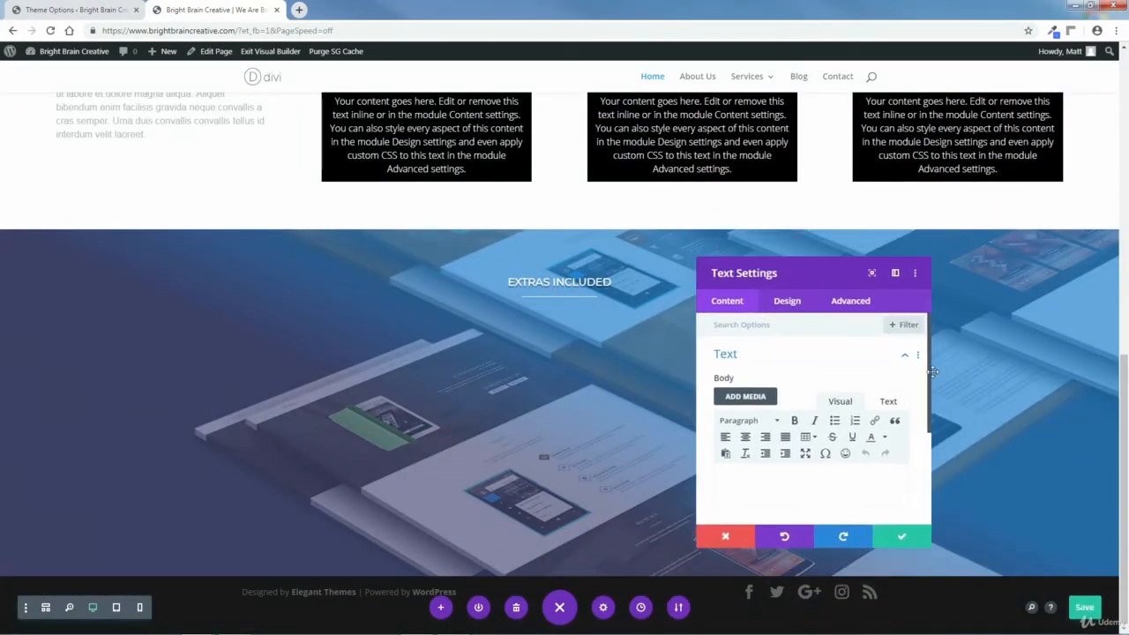
left_click_drag(931, 374, 939, 420)
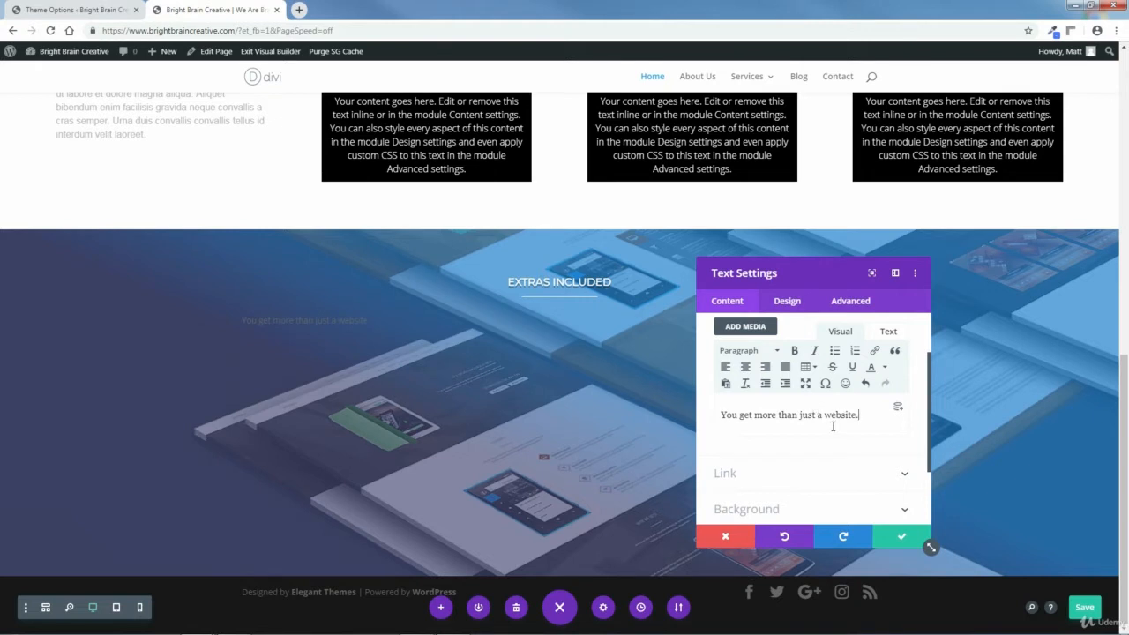
left_click_drag(863, 416, 757, 415)
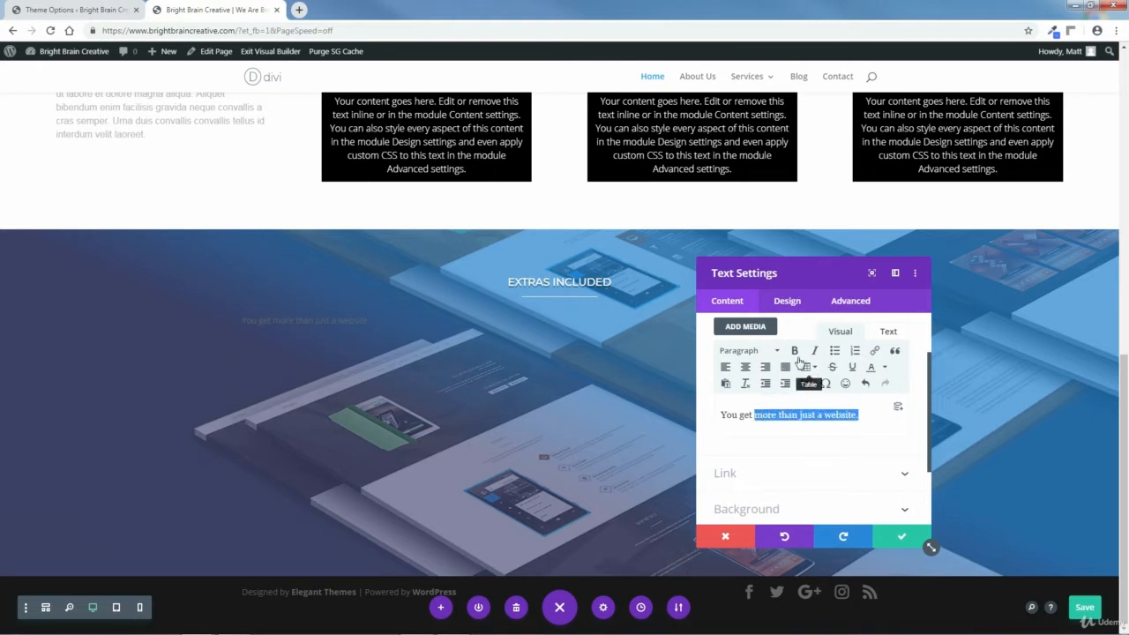
left_click(796, 352)
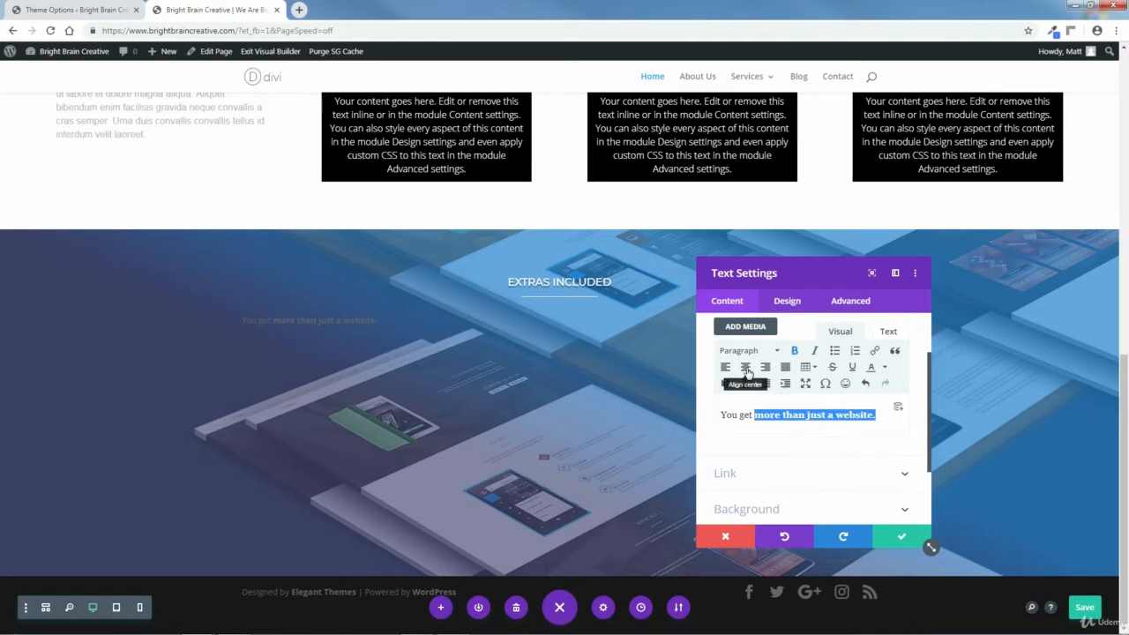
left_click(746, 368)
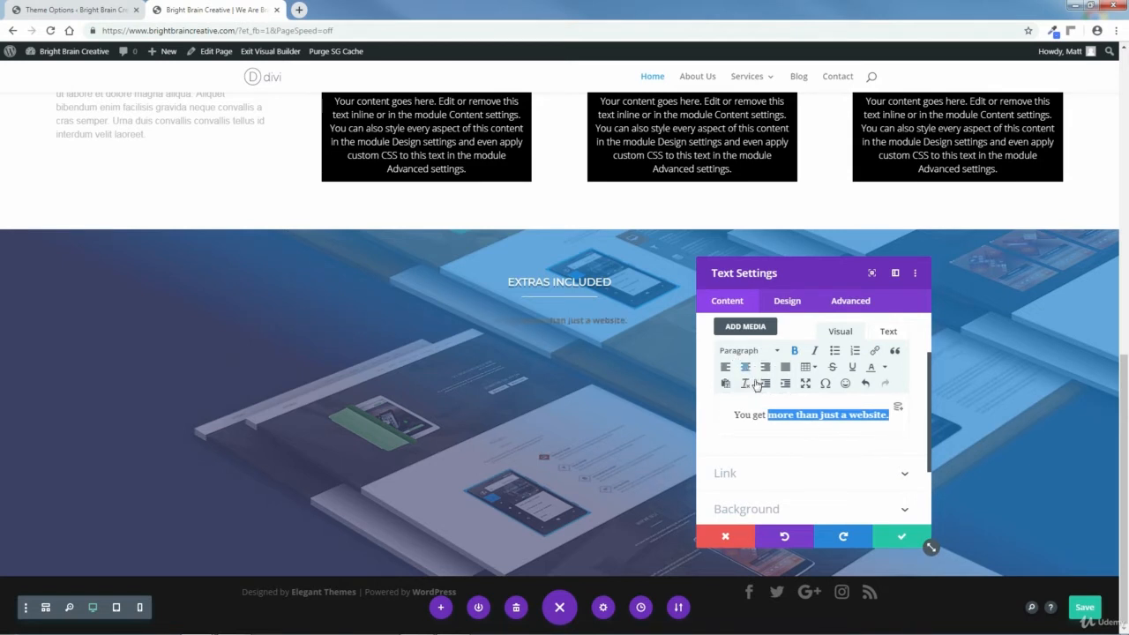
Set the new Text module's text font to Montserrat with a Light font weight.
left_click(785, 302)
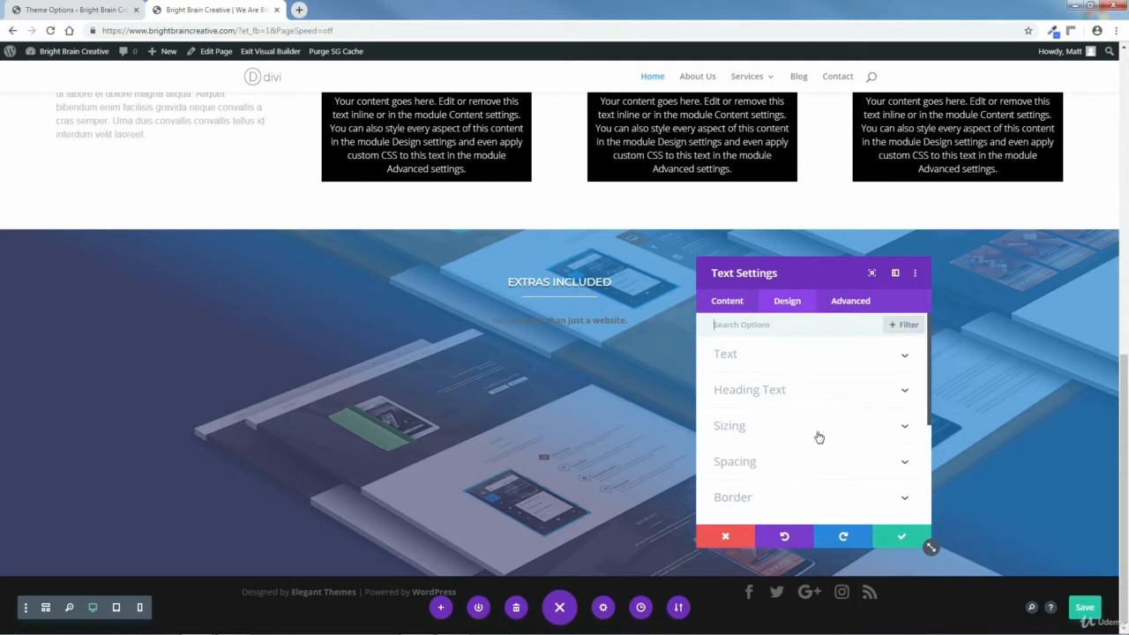
left_click(905, 358)
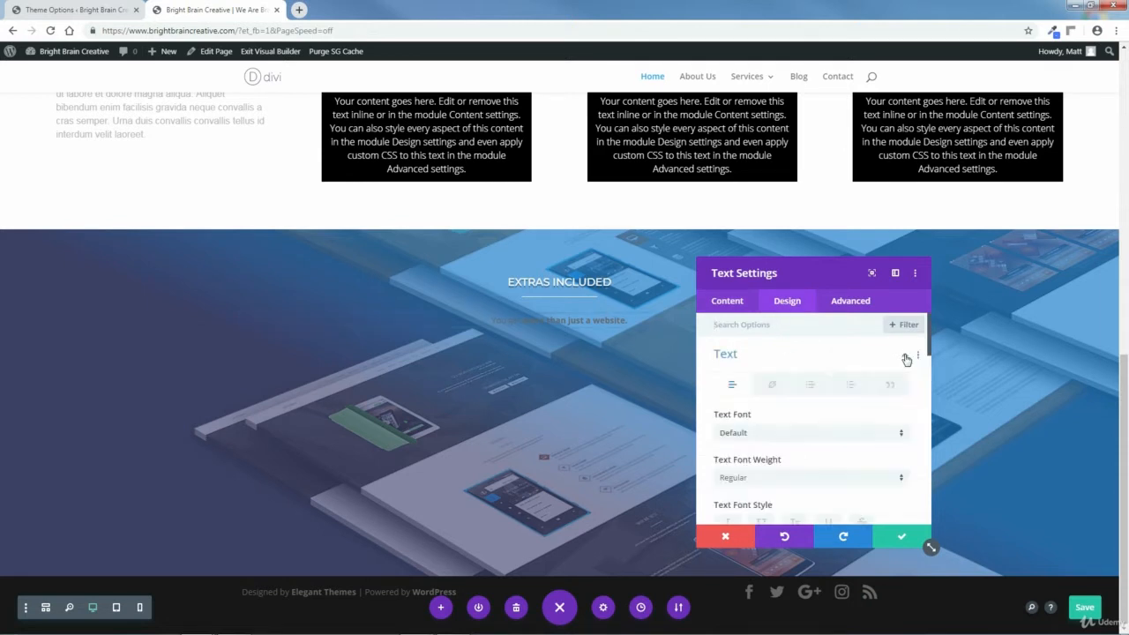
scroll(928, 352, "down", 2)
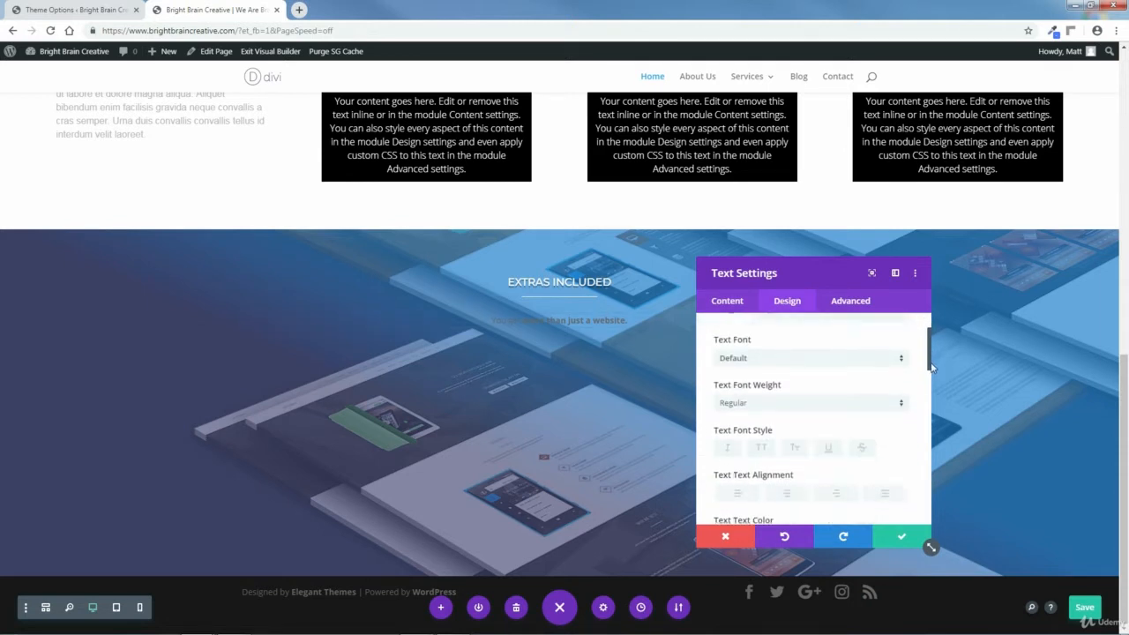
left_click(900, 352)
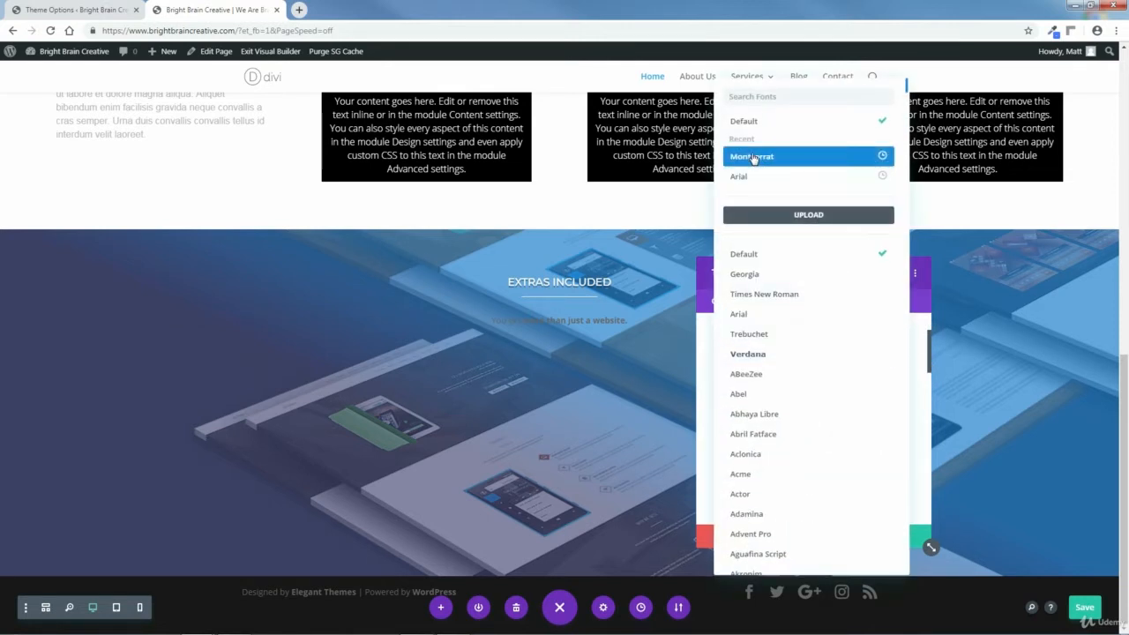
left_click(750, 156)
left_click(796, 394)
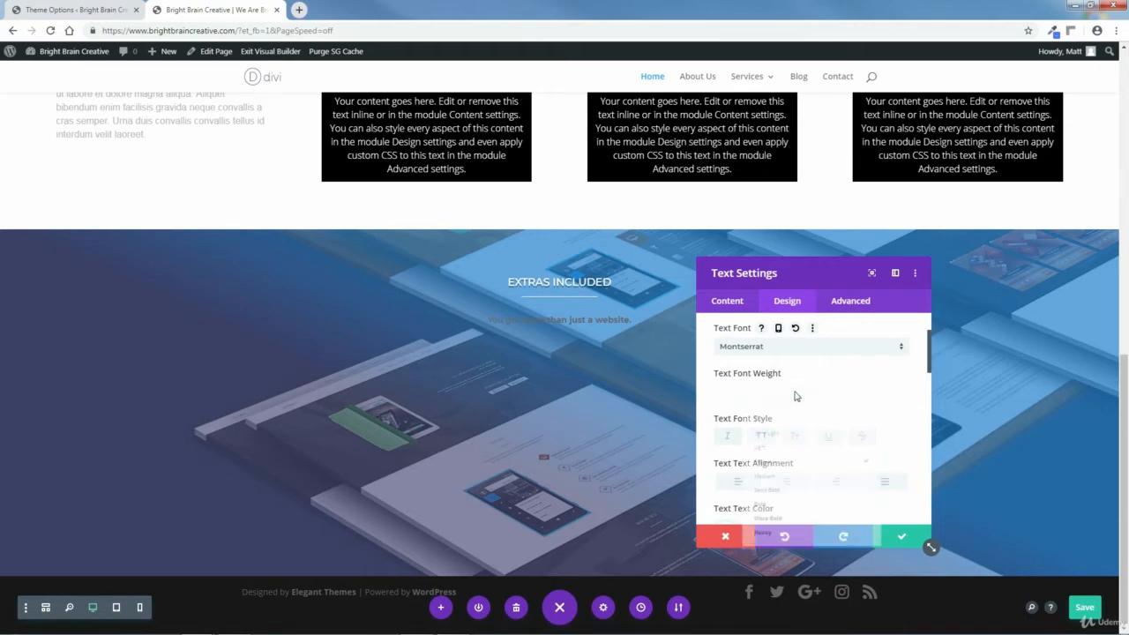
left_click(745, 435)
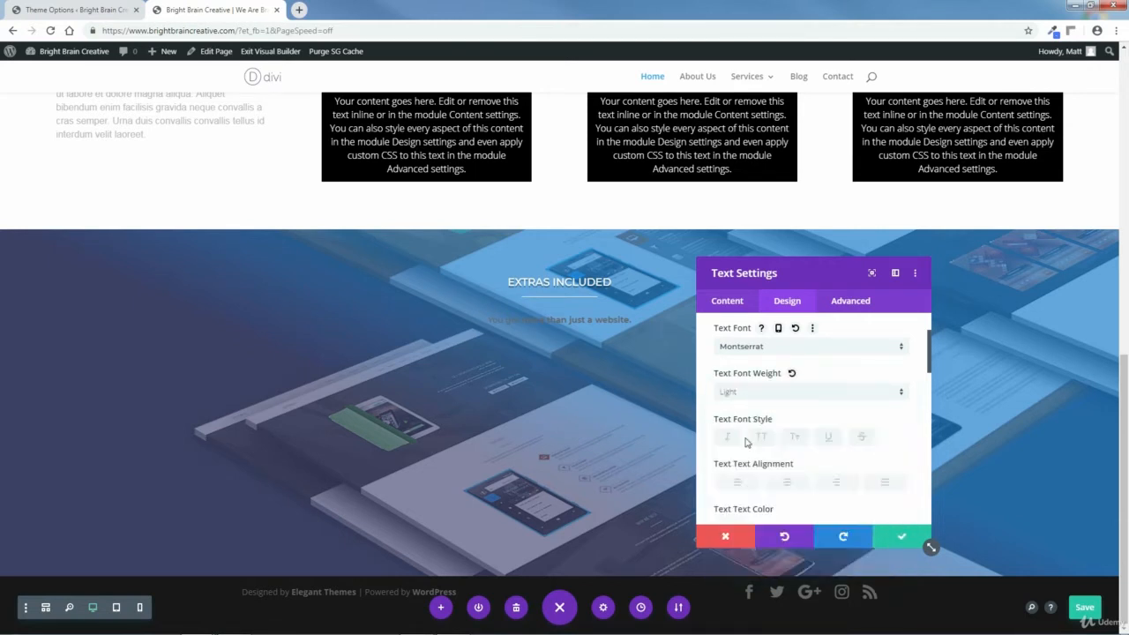
Make the module's text white (#ffffff) and set its text size to 36px.
scroll(881, 396, "down", 3)
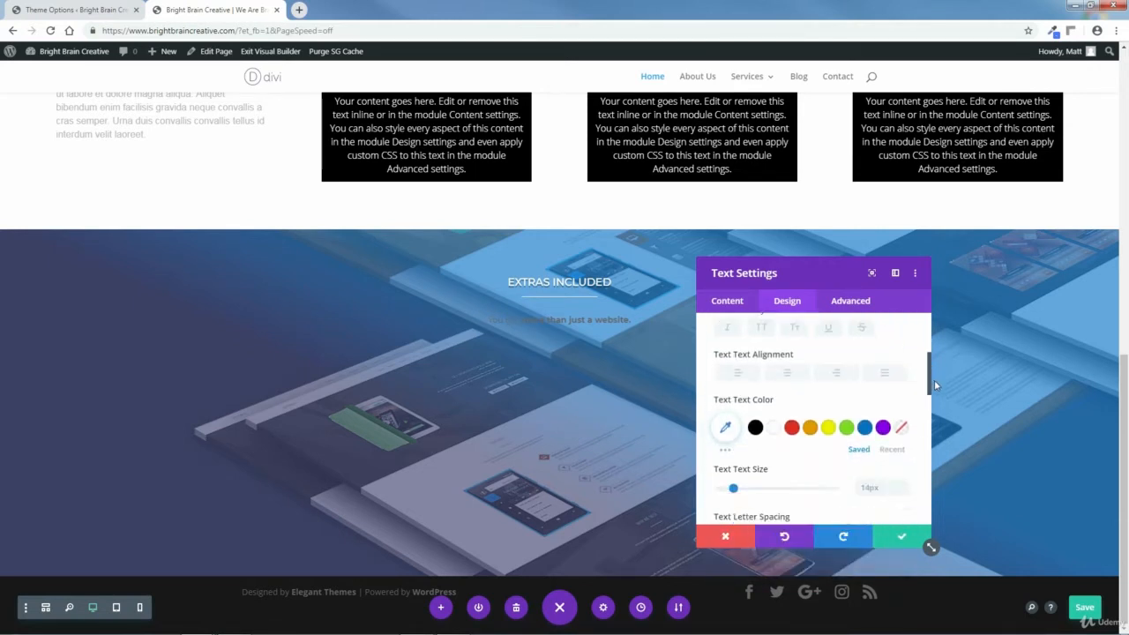
left_click(774, 398)
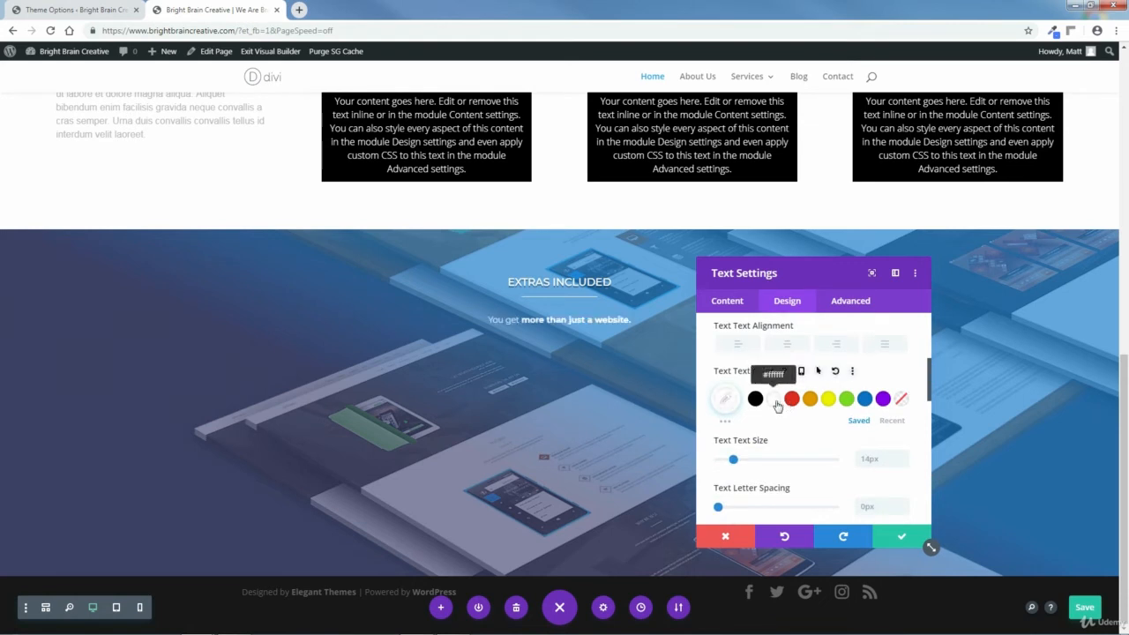
left_click_drag(735, 462, 761, 465)
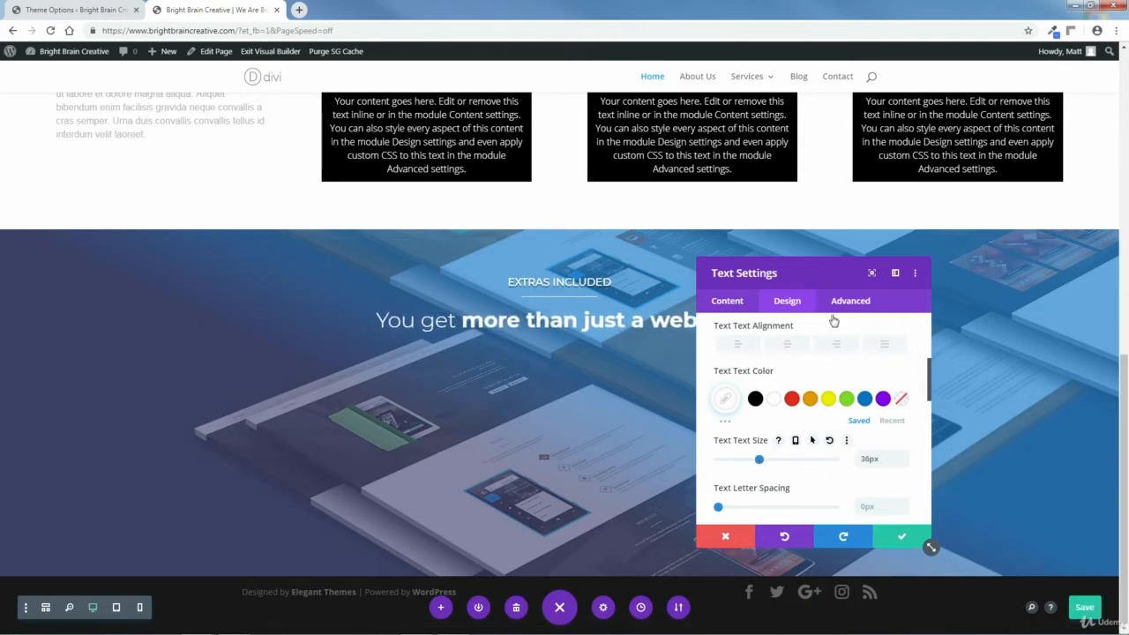
Set the text line height to 1.8em and apply a text shadow preset.
left_click_drag(816, 278, 904, 267)
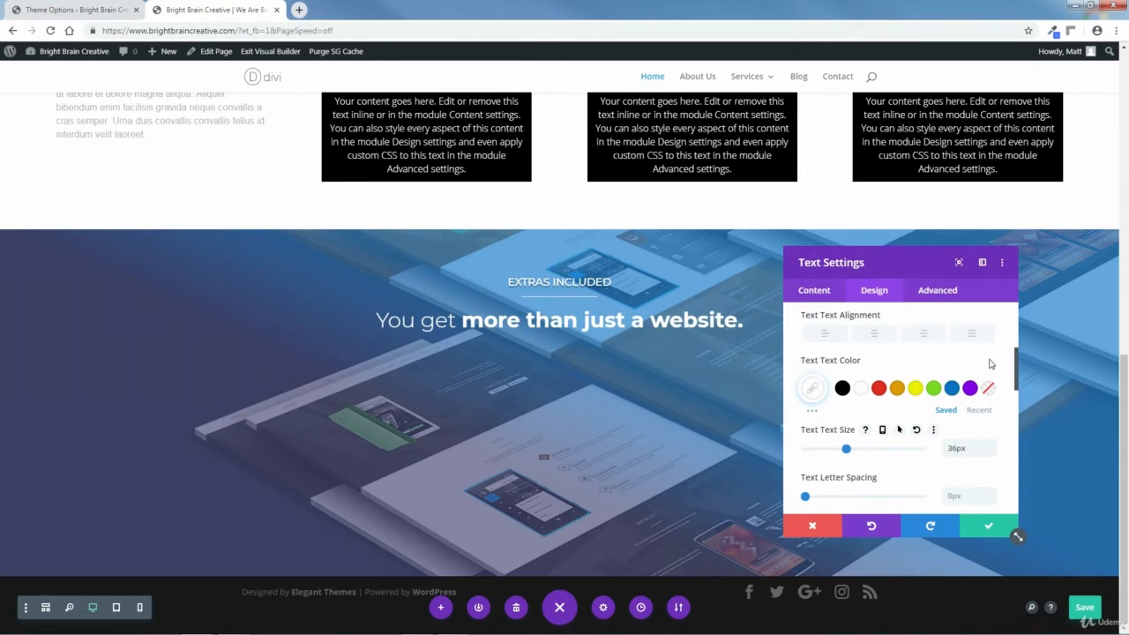
left_click_drag(1014, 370, 1014, 405)
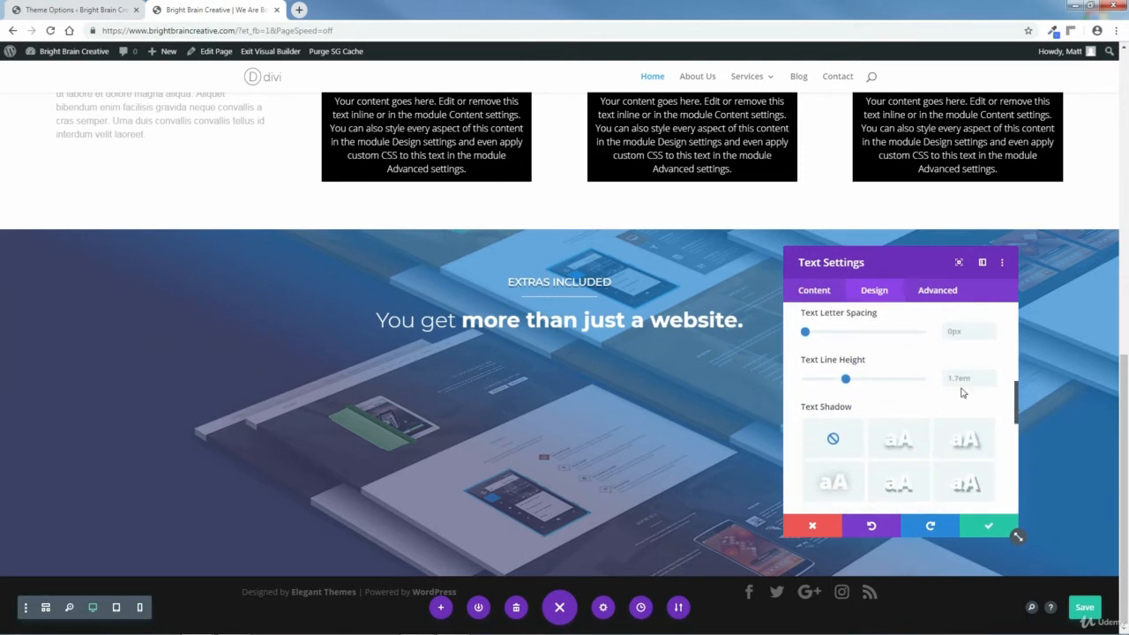
left_click_drag(846, 380, 852, 380)
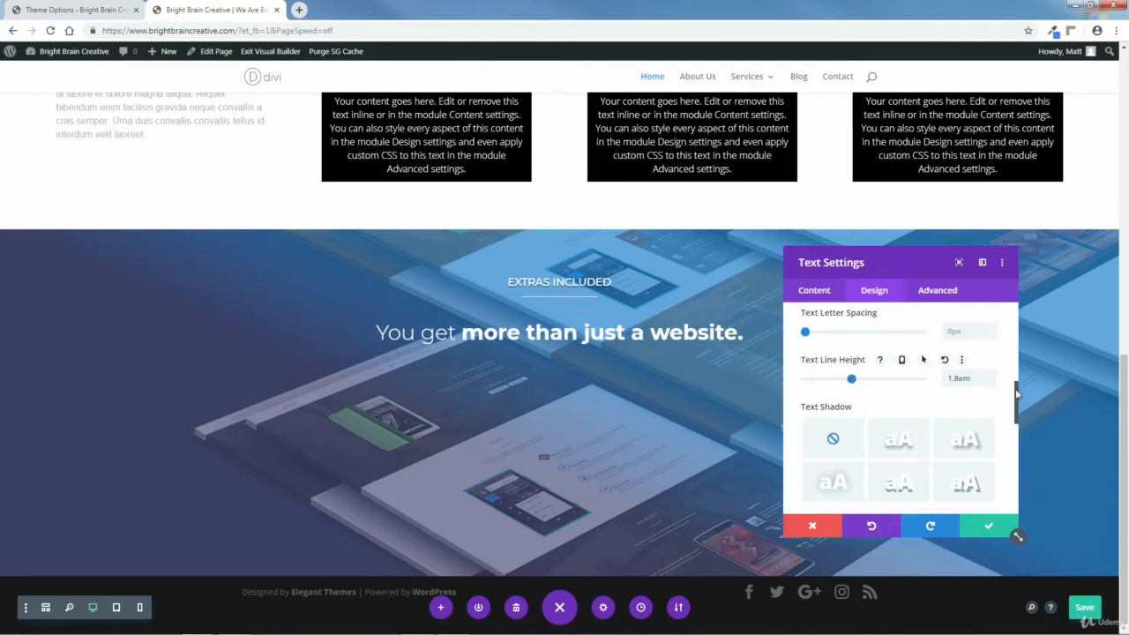
scroll(1015, 388, "down", 1)
left_click(903, 431)
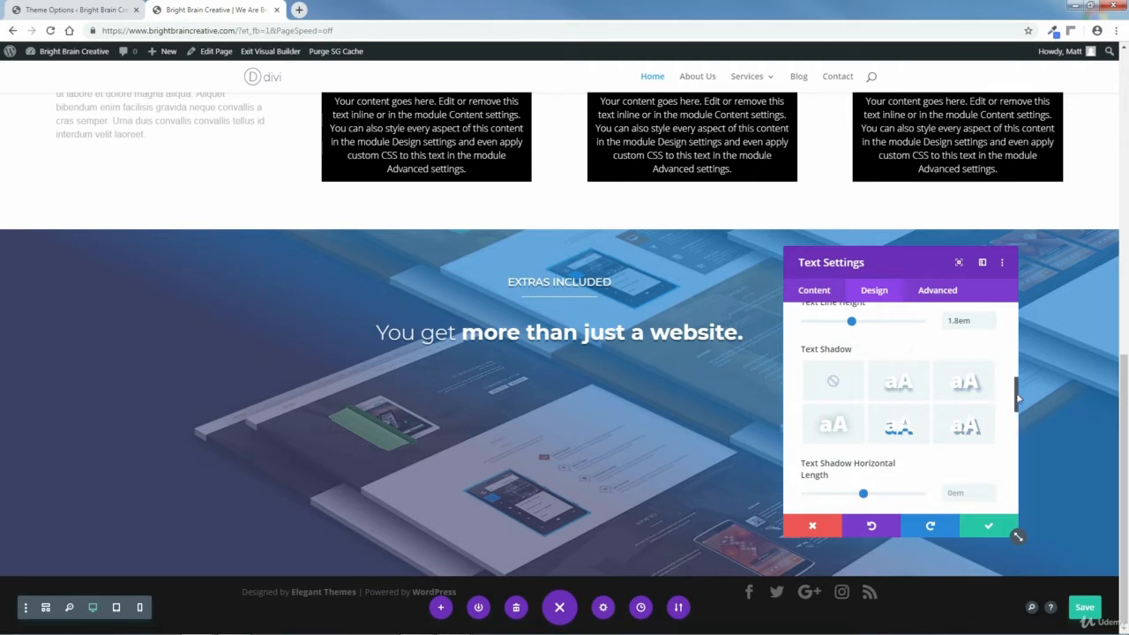
Set the Text module's top margin to -25px and save the module.
mouse_move(1015, 399)
left_mouse_down()
mouse_move(1016, 428)
mouse_move(1011, 321)
mouse_move(1014, 398)
left_mouse_up()
left_click(993, 347)
left_click(991, 382)
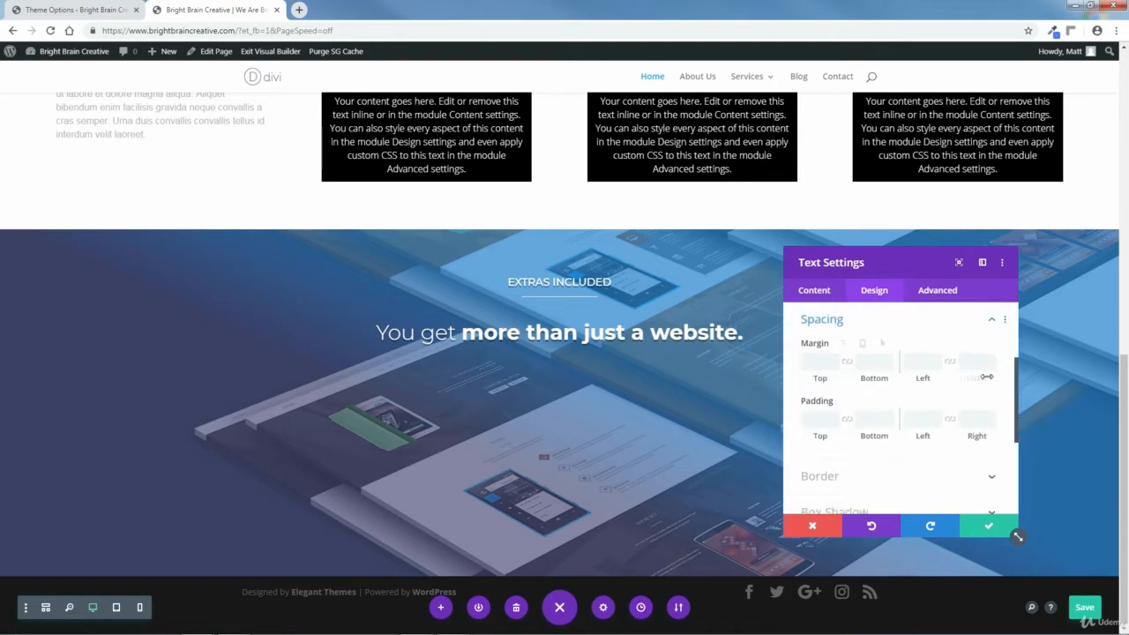
left_click_drag(821, 377, 806, 381)
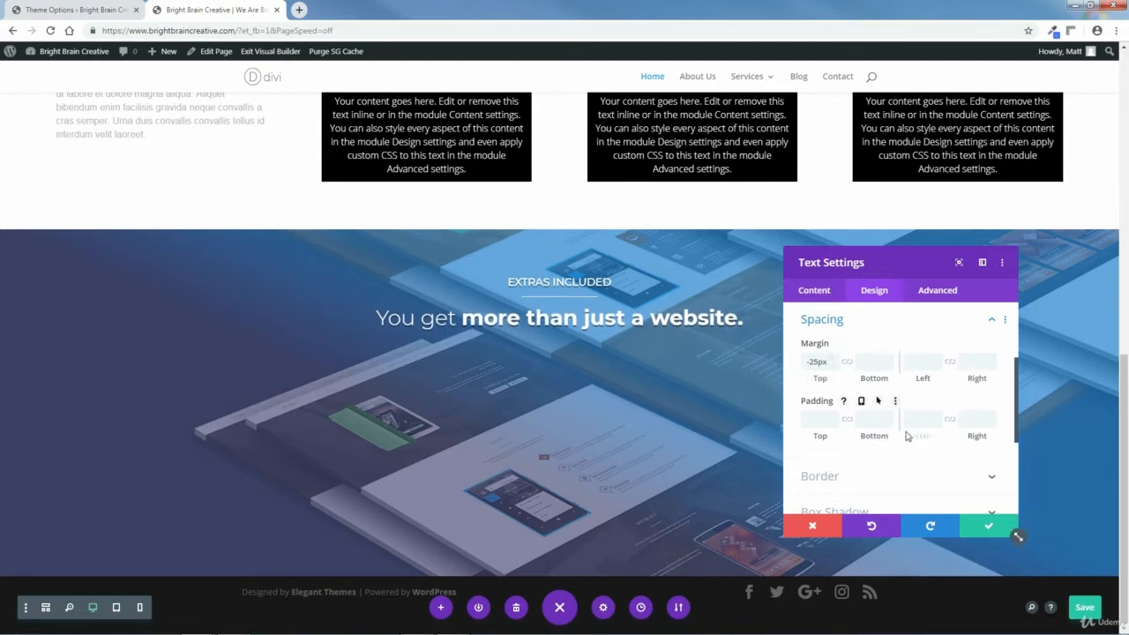
left_click(987, 526)
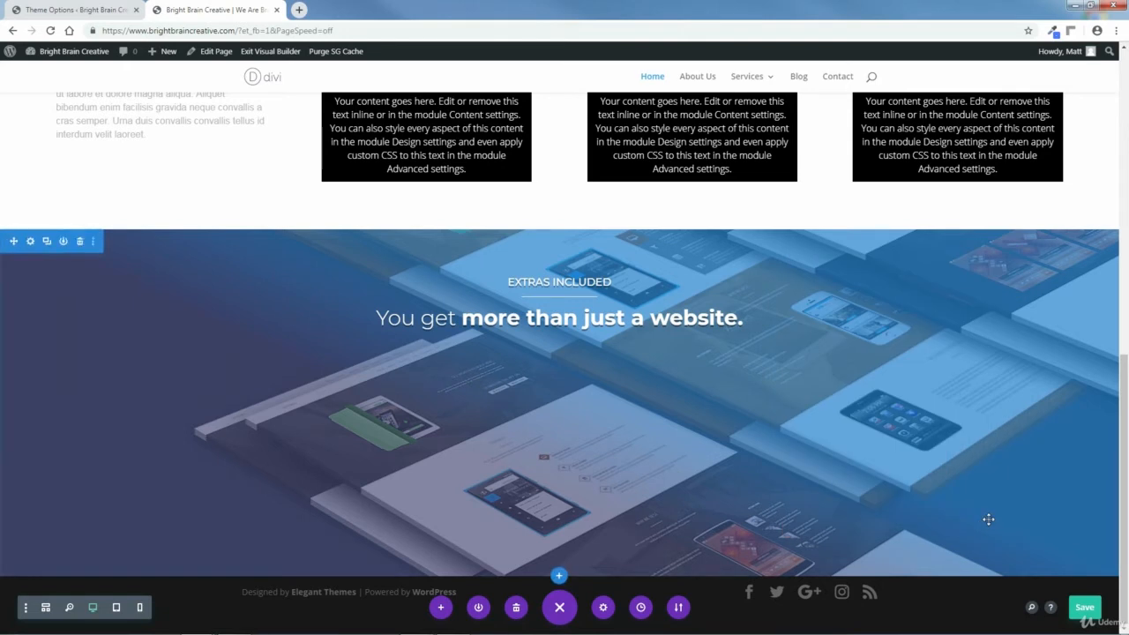
Save the home page.
left_click(1084, 608)
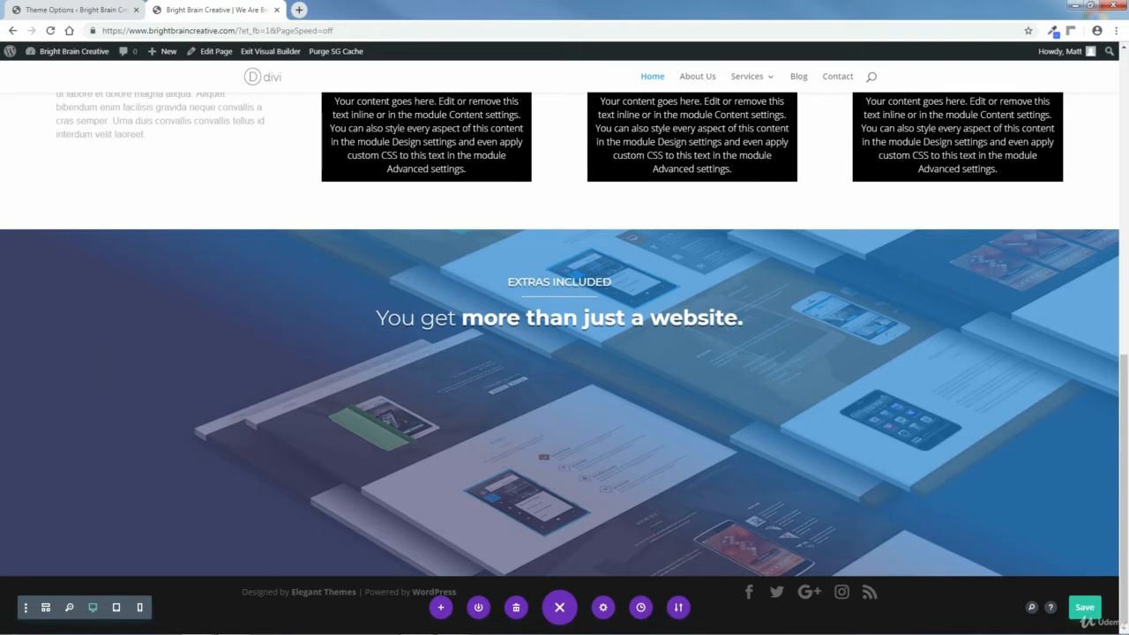
mouse_move(1127, 456)
left_mouse_down()
mouse_move(1127, 423)
mouse_move(1127, 454)
left_mouse_up()
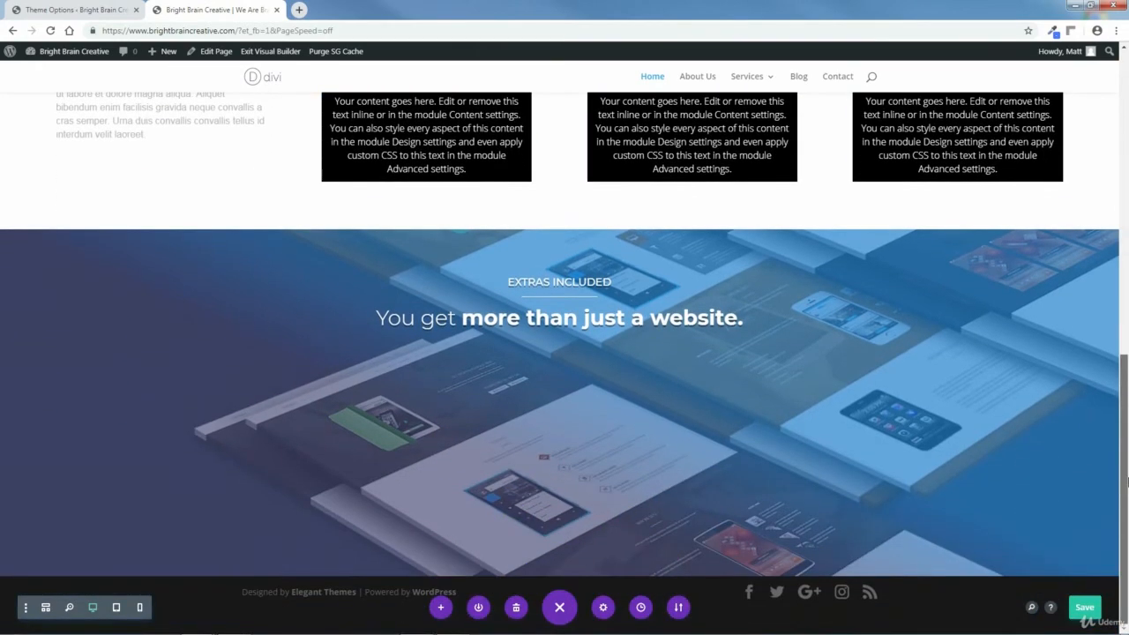
key("ctrl+s")
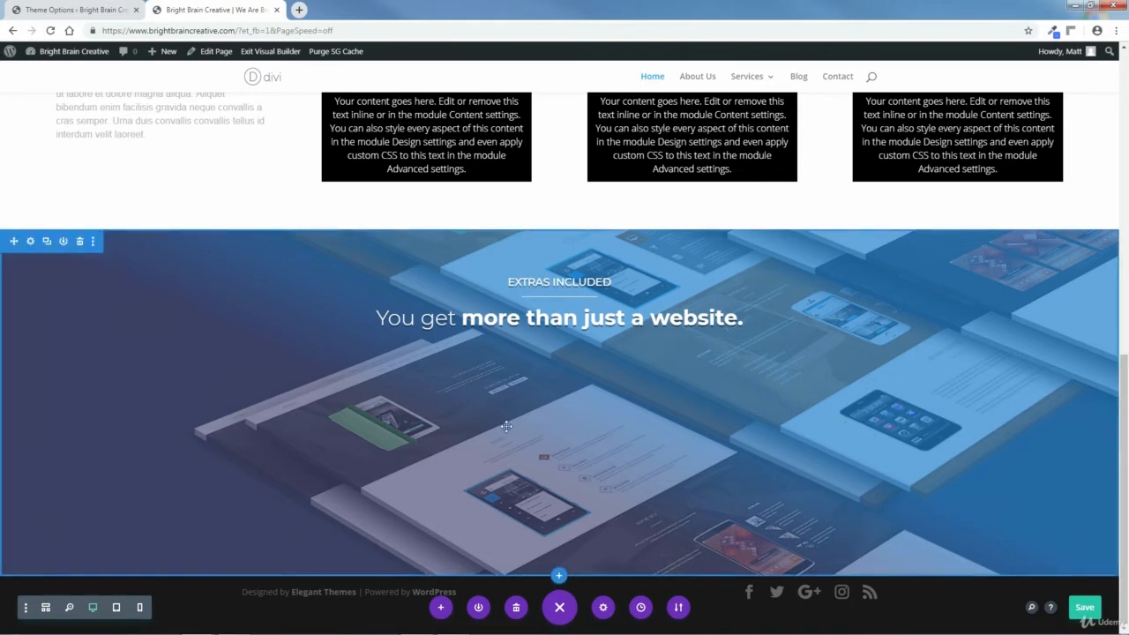
Try the parallax effect on the Extras Included section's background image, turn it off again and save the section settings.
left_click(31, 243)
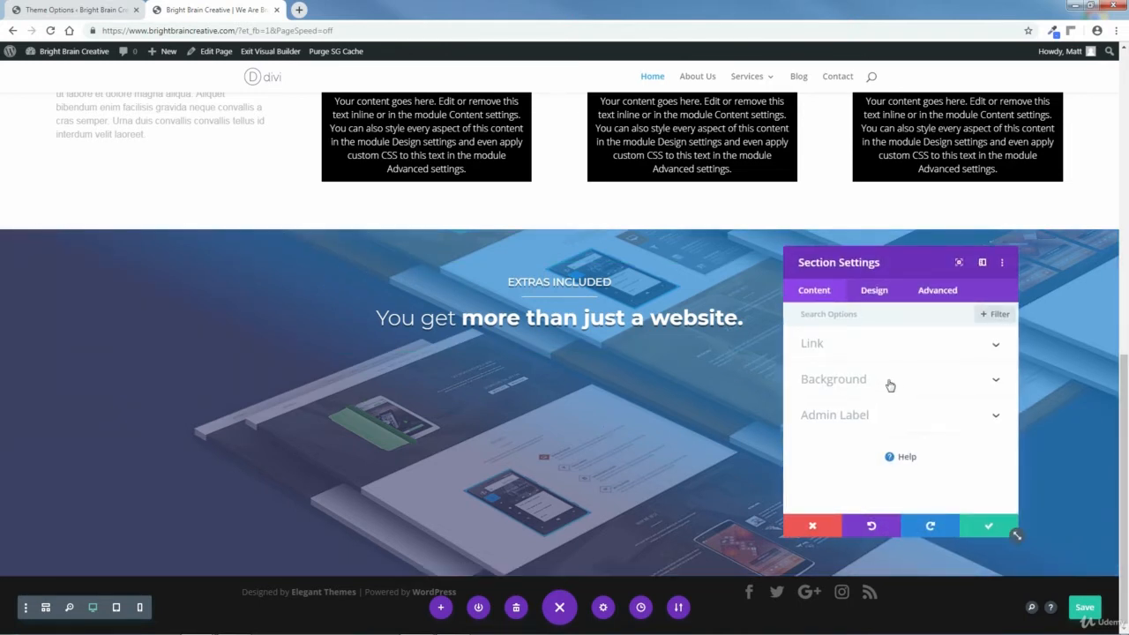
left_click_drag(912, 267, 912, 224)
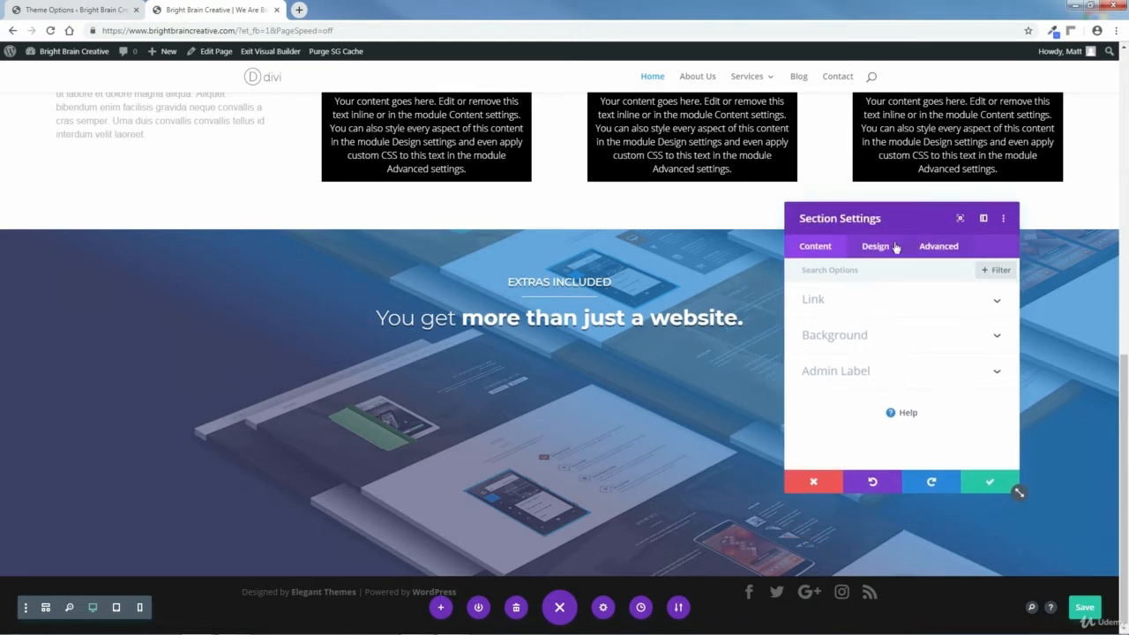
left_click(998, 337)
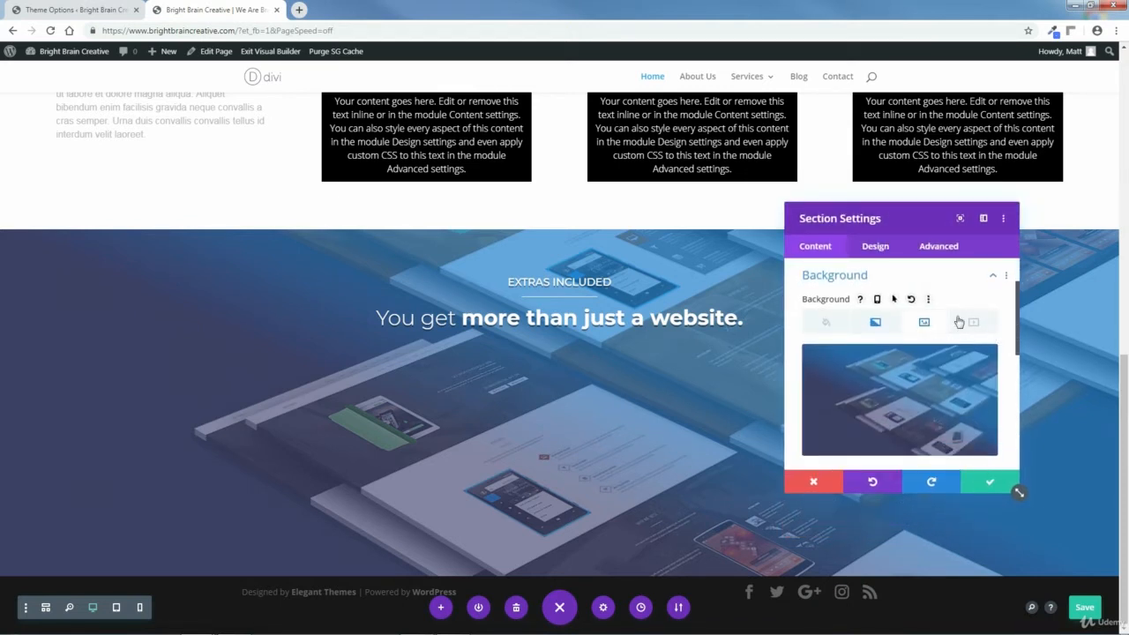
left_click_drag(1018, 325, 1021, 366)
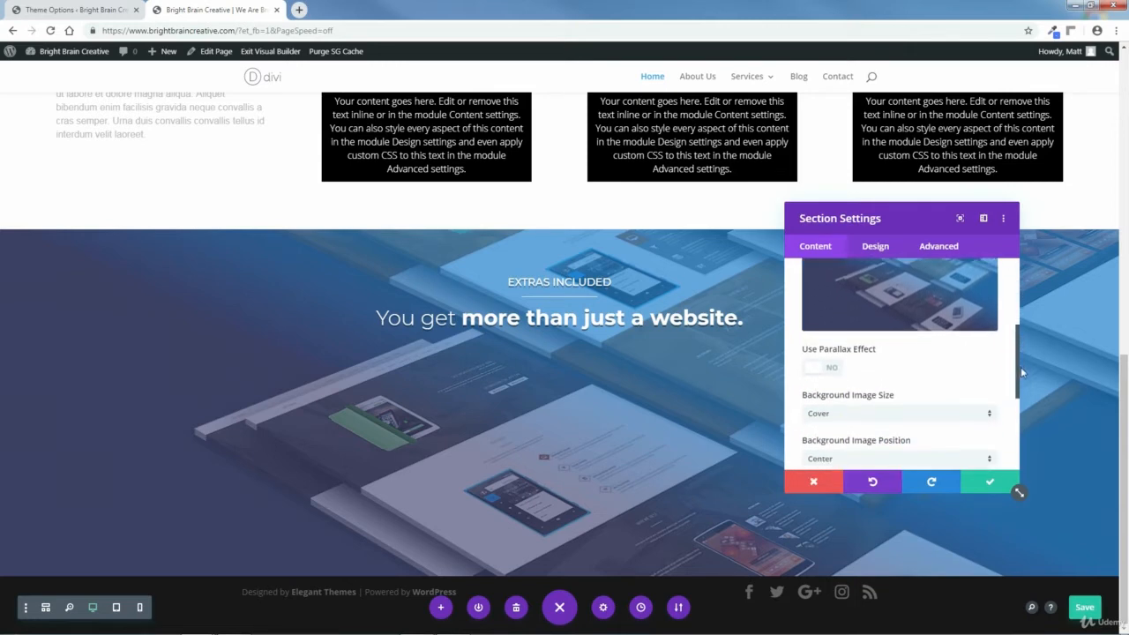
left_click(814, 364)
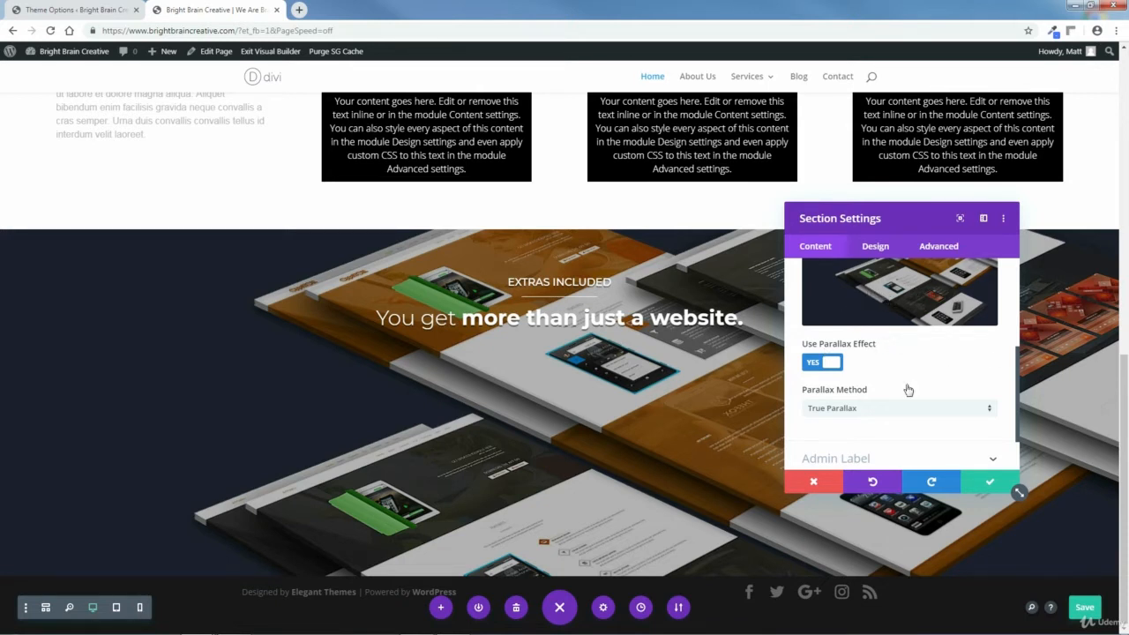
left_click(830, 365)
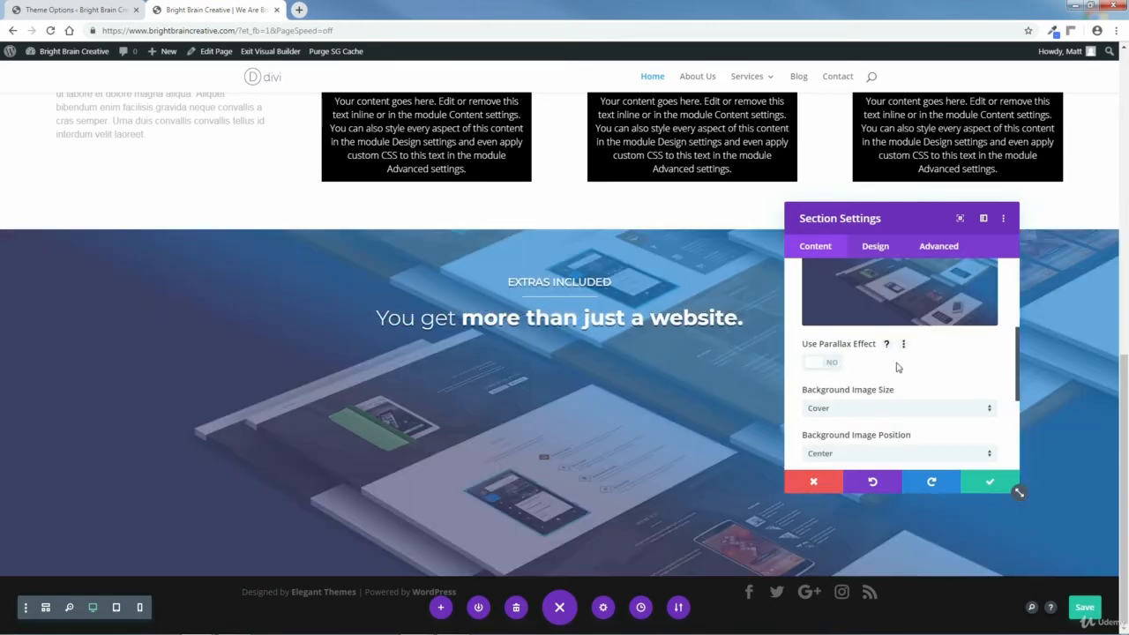
left_click_drag(1017, 386, 1012, 335)
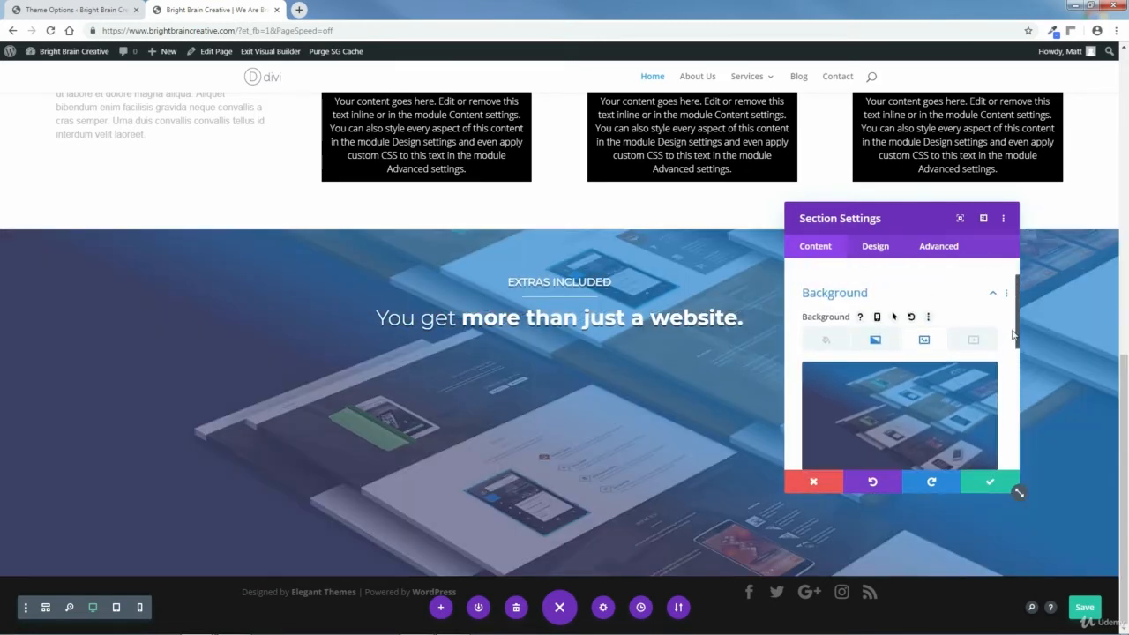
left_click(991, 481)
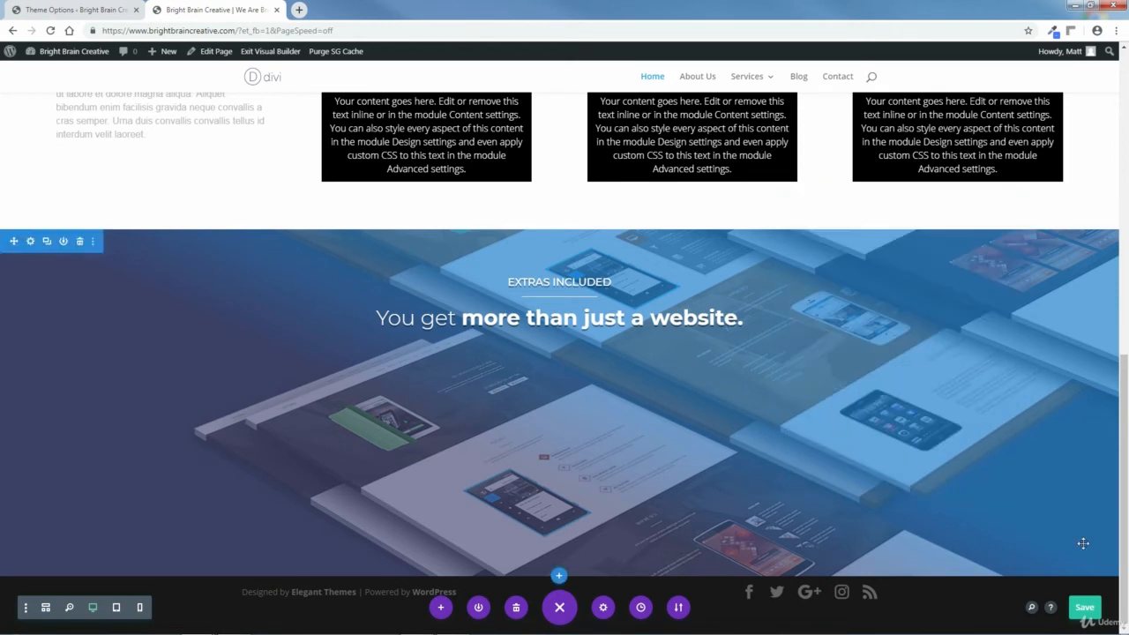
Save the home page, leave the Visual Builder and open the page in the backend page editor.
left_click(1085, 610)
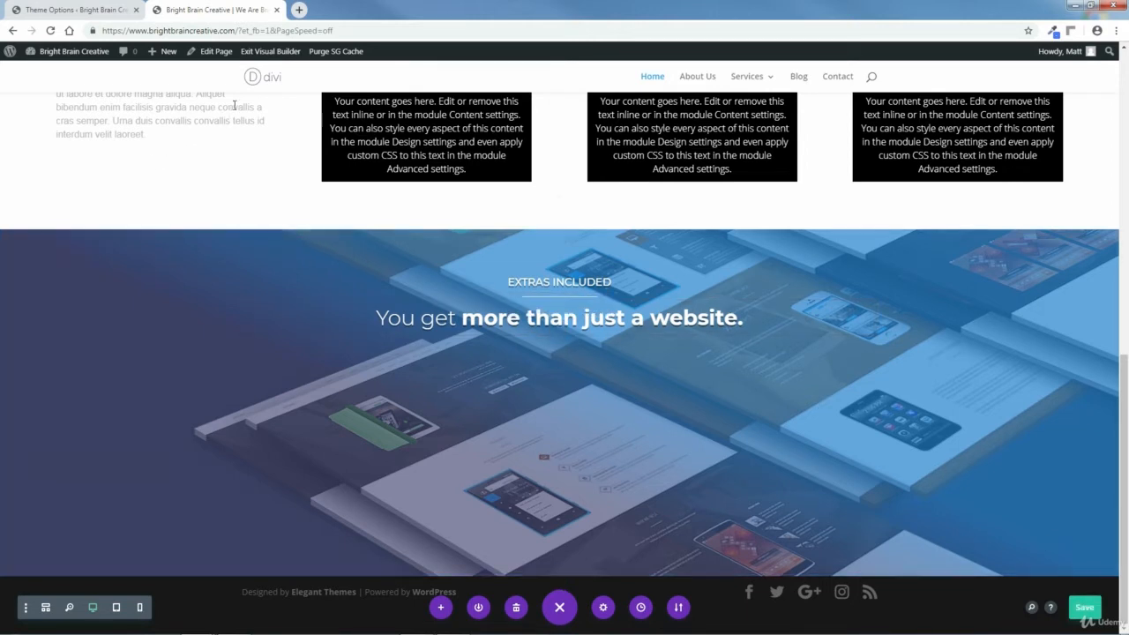
left_click(266, 53)
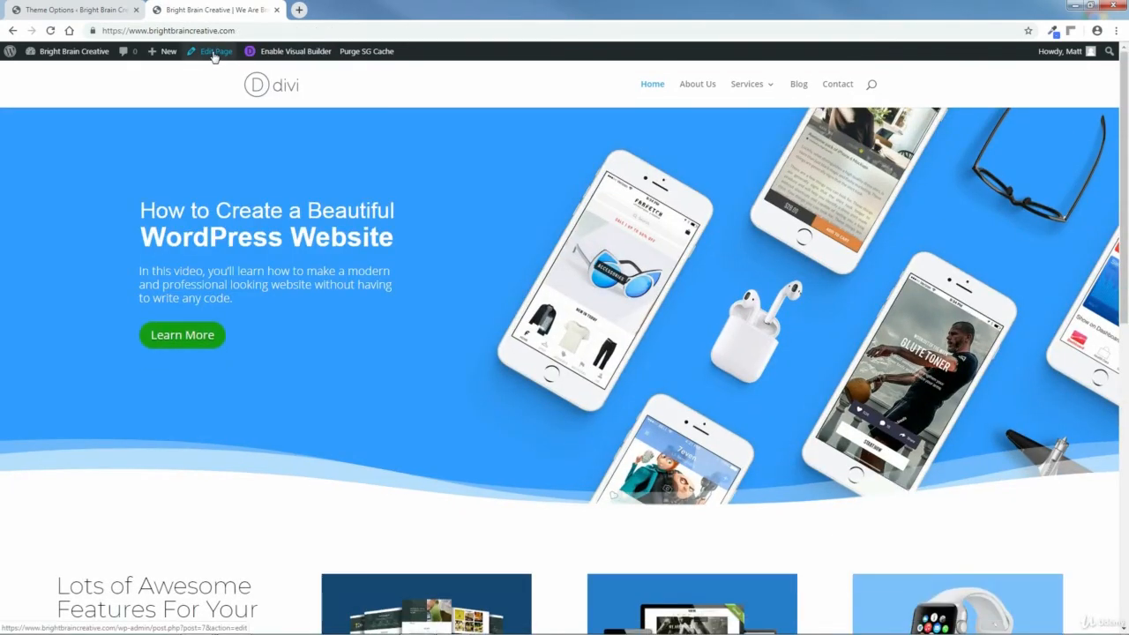
left_click(213, 53)
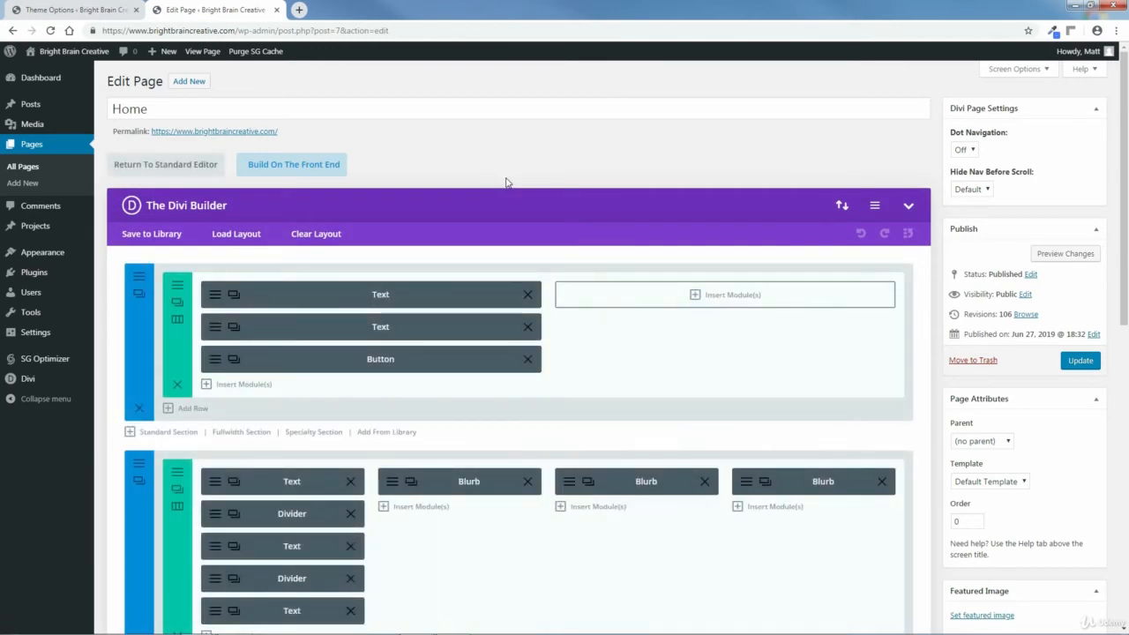
In the Divi Builder Settings, add blank lines after the last rule in the Custom CSS.
left_click(875, 209)
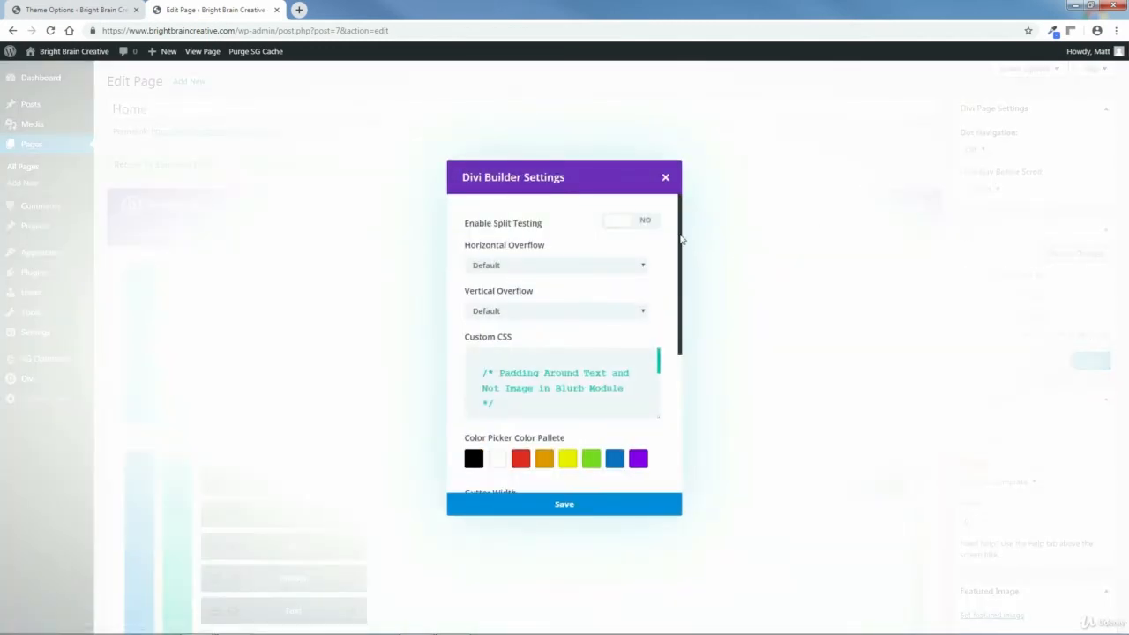
left_click_drag(680, 235, 680, 281)
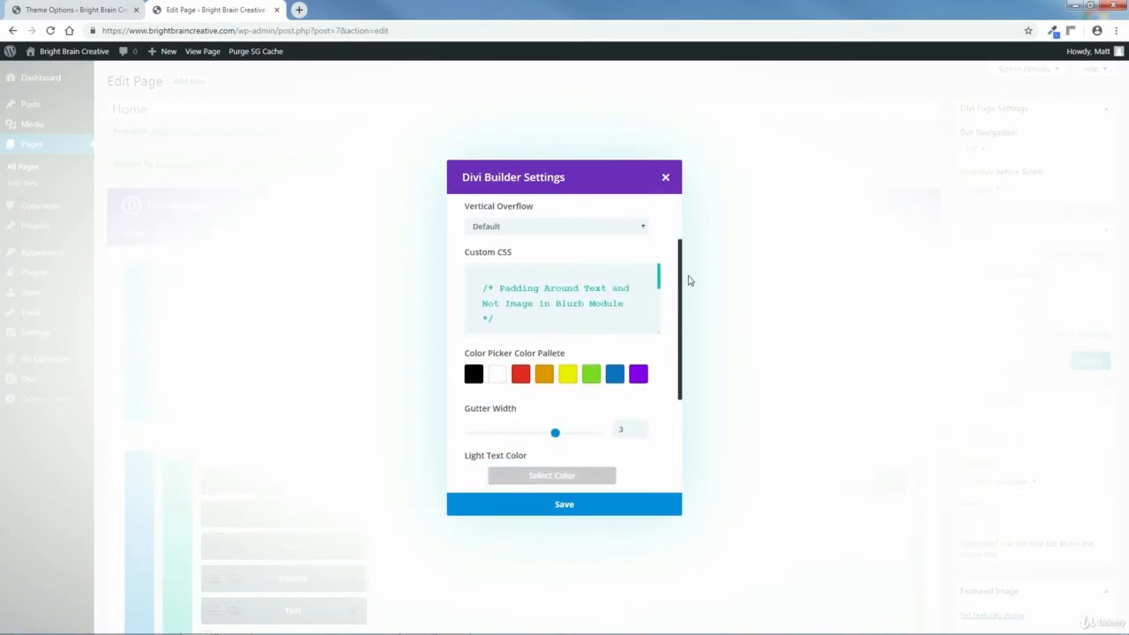
scroll(672, 284, "down", 1)
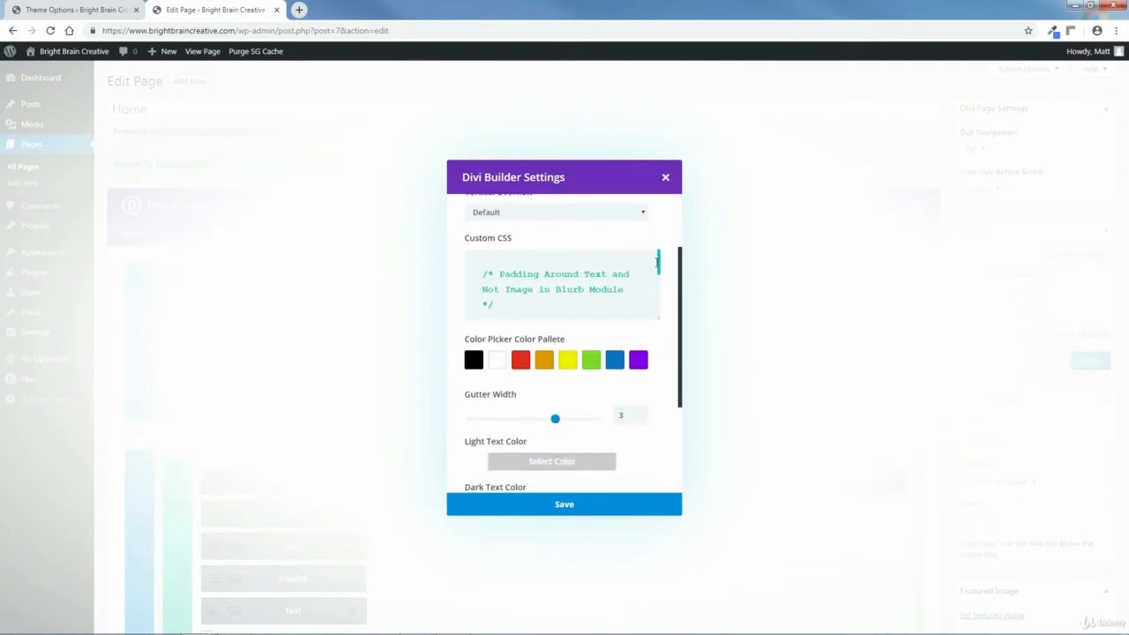
left_click_drag(659, 262, 668, 309)
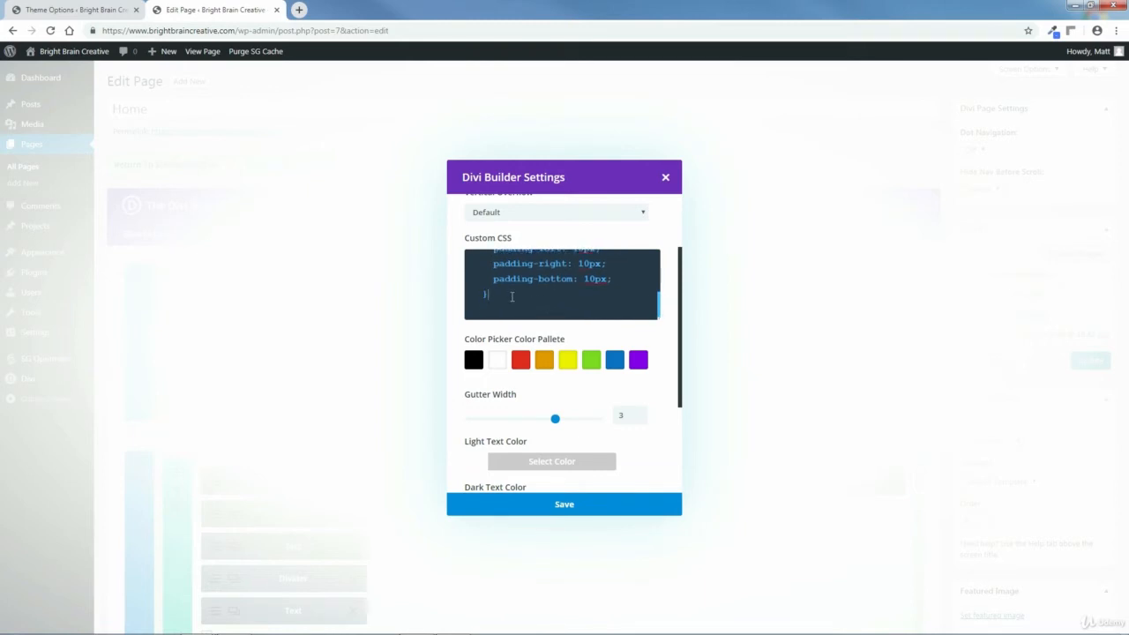
key("Return")
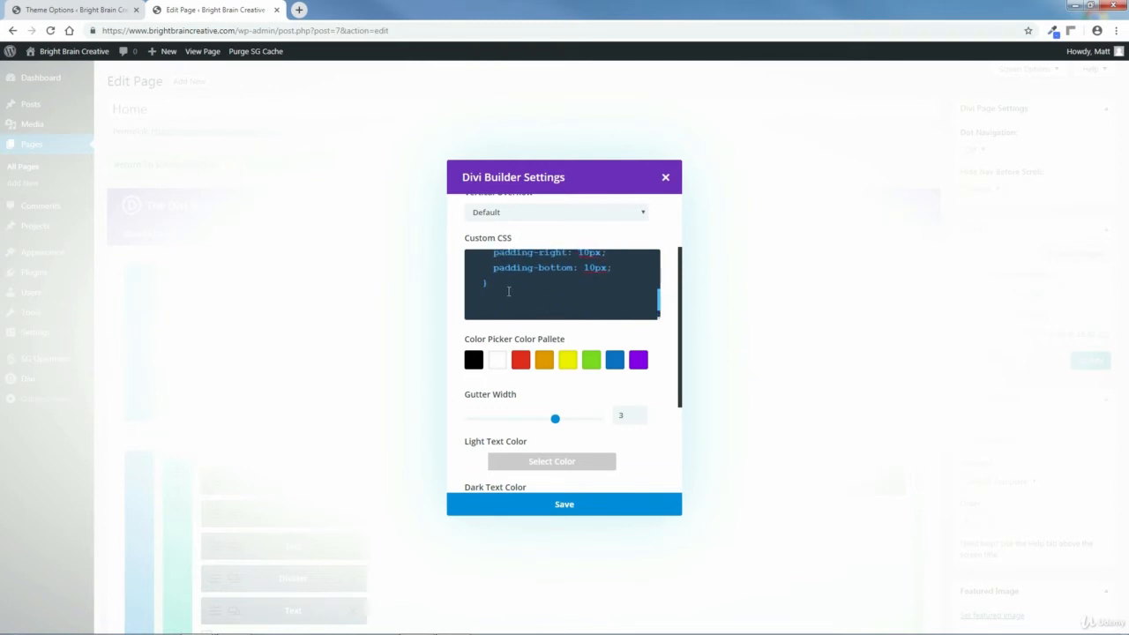
In File Explorer, open Color Gradient With Parallax.txt from Local Disk (C:), Bright Brain Creative Website, PAGES, HOME PAGE, 3-EXTRAS INCLUDED SECTION, CUSTOM CSS.
mouse_move(188, 629)
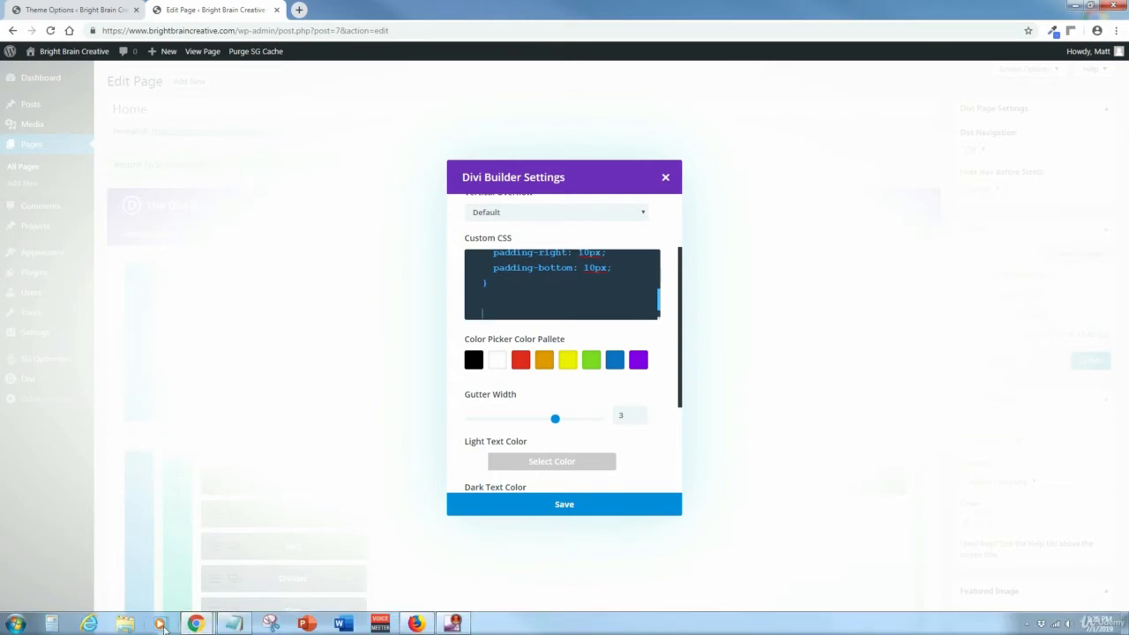
left_click(124, 623)
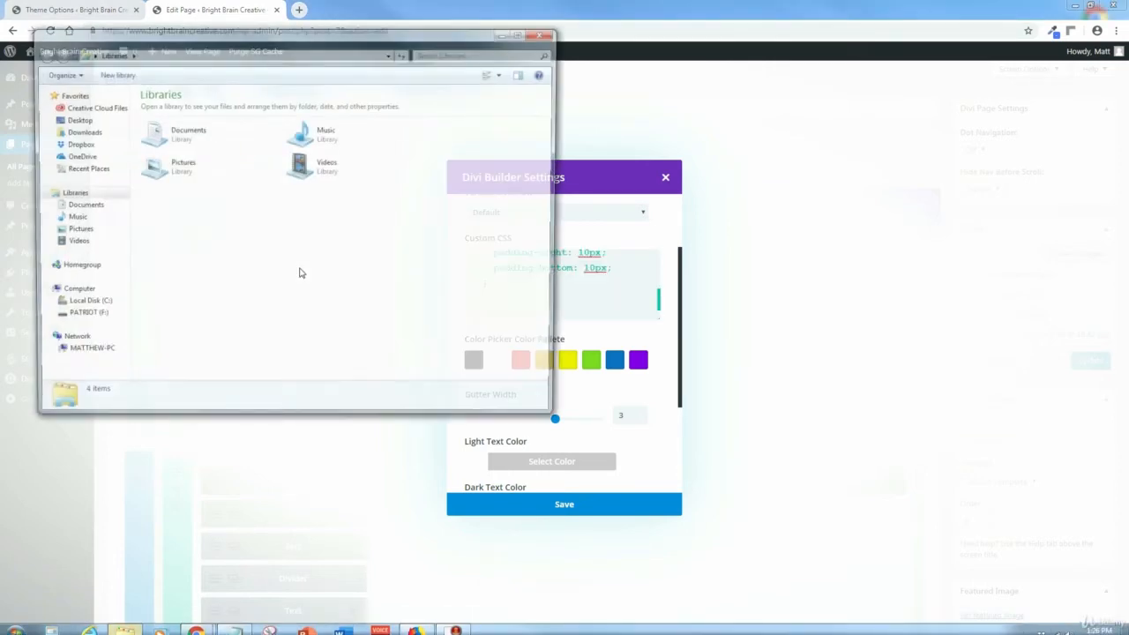
left_click(84, 305)
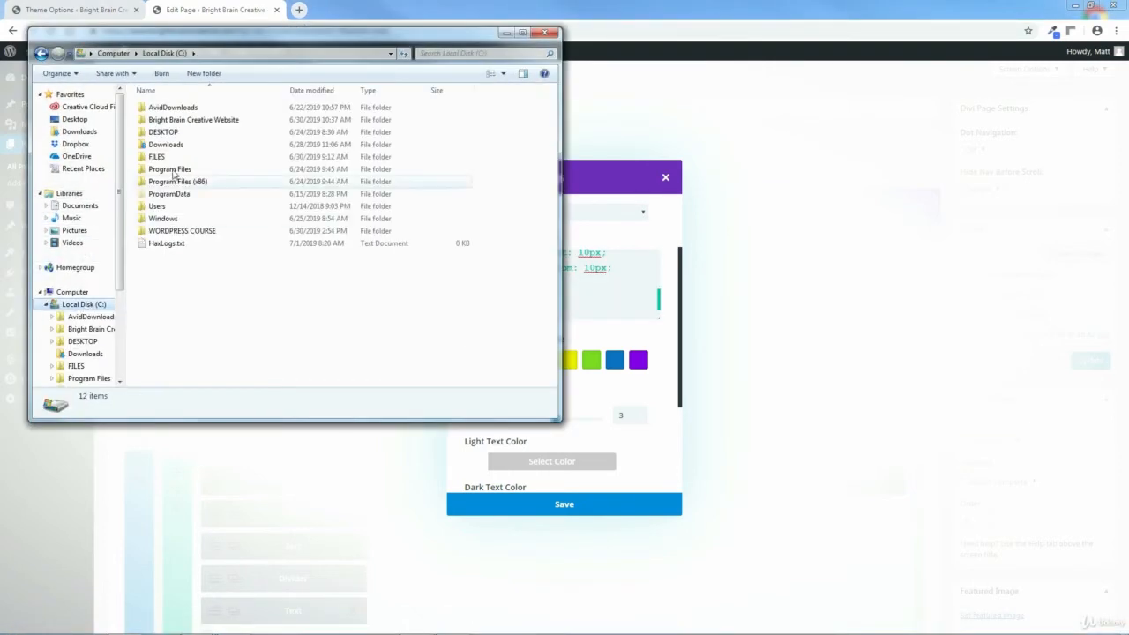
double_click(174, 120)
double_click(160, 120)
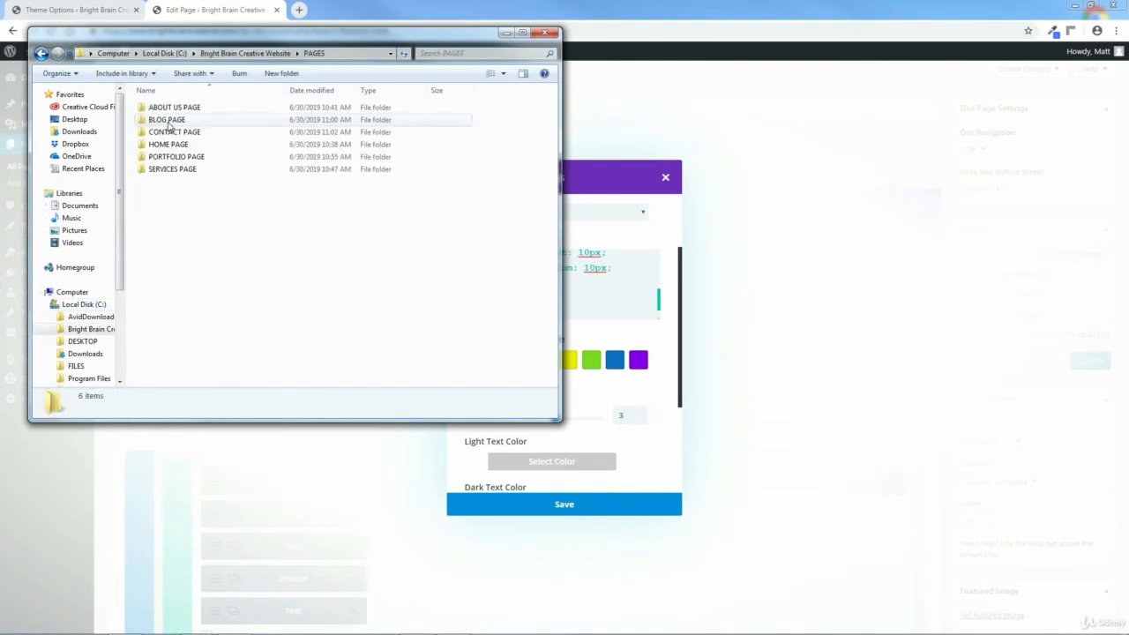
double_click(164, 144)
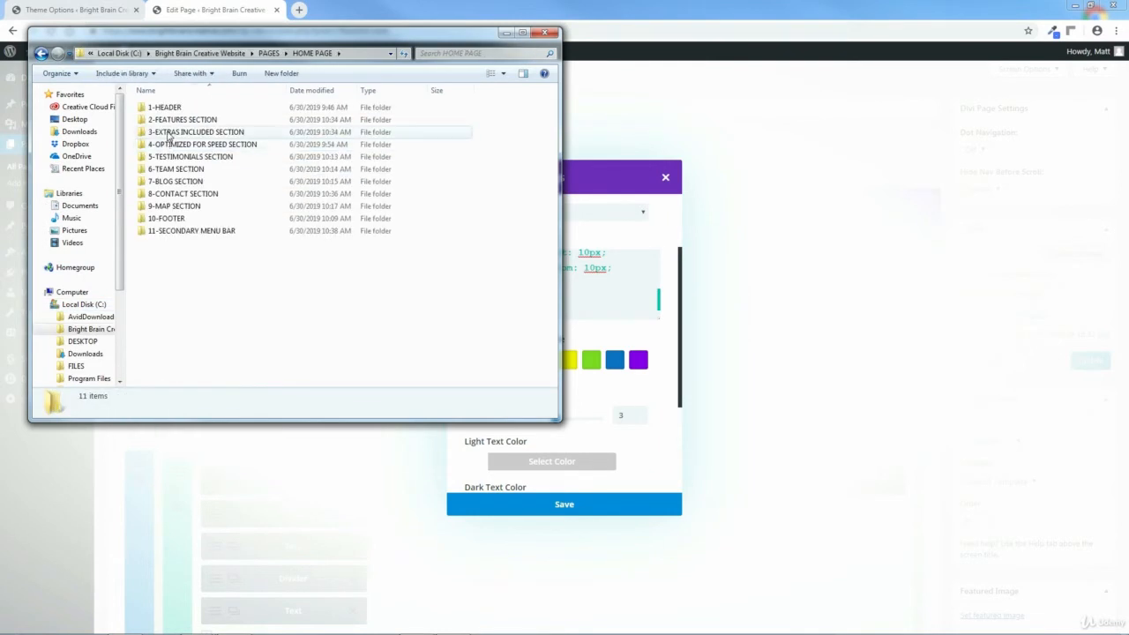
double_click(168, 131)
double_click(167, 105)
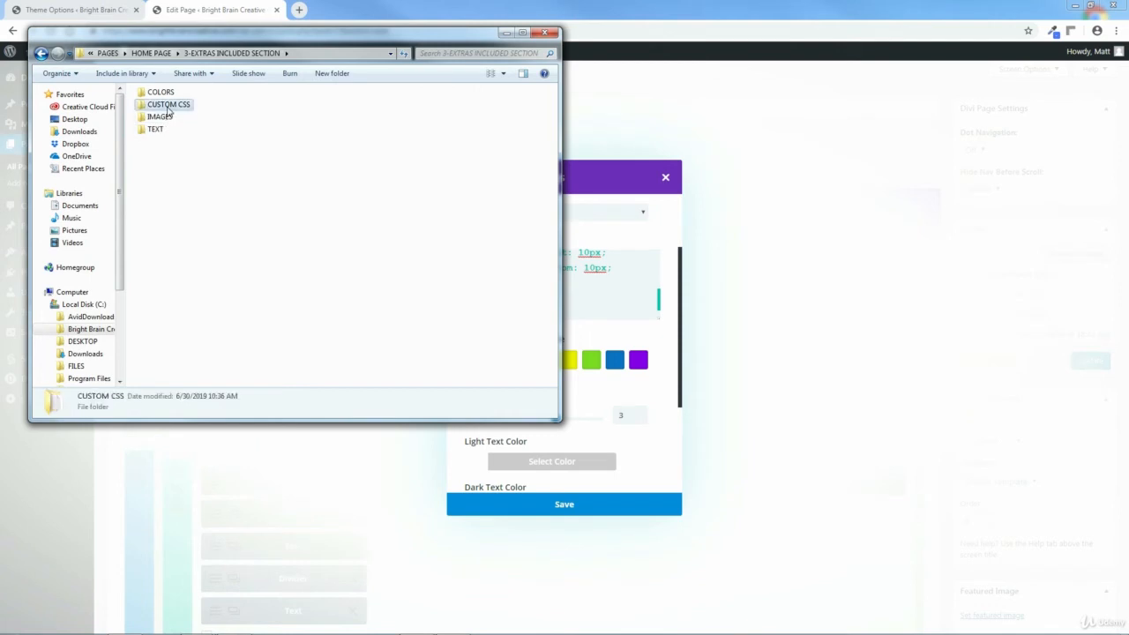
double_click(193, 108)
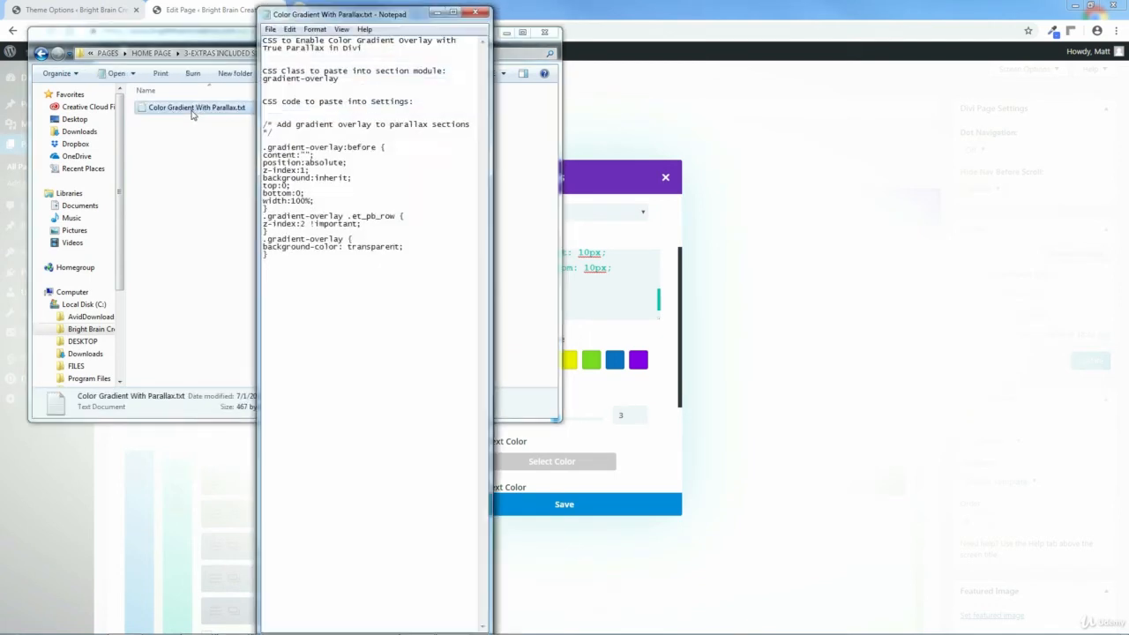
Copy the gradient overlay CSS code from its comment line through the final brace, and return to the Divi Builder Settings.
double_click(449, 12)
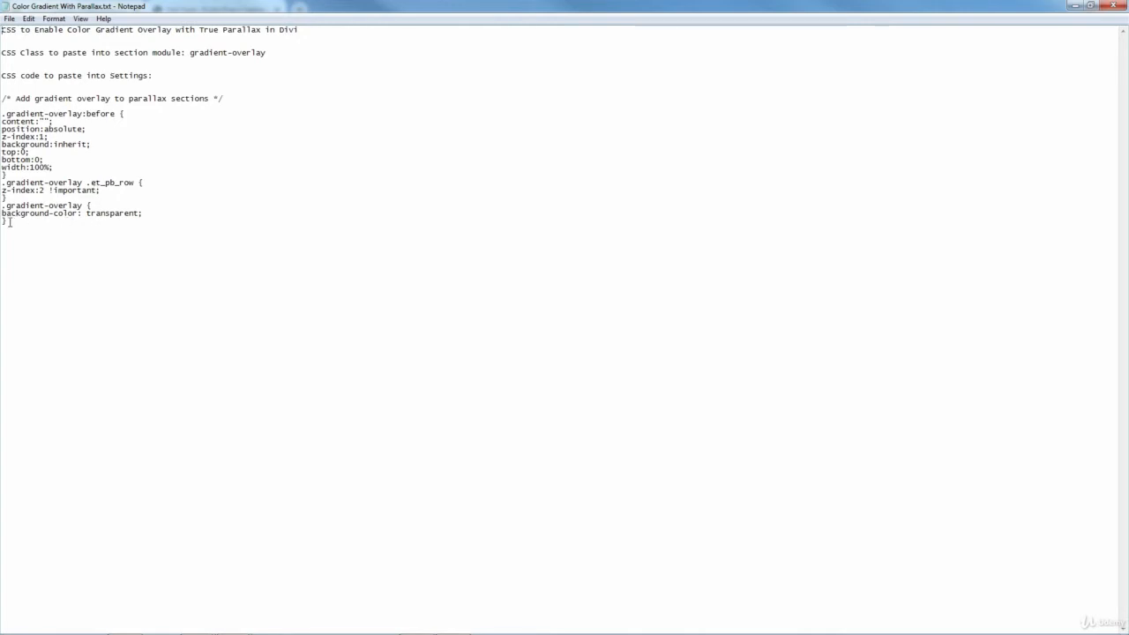
left_click_drag(9, 222, 2, 98)
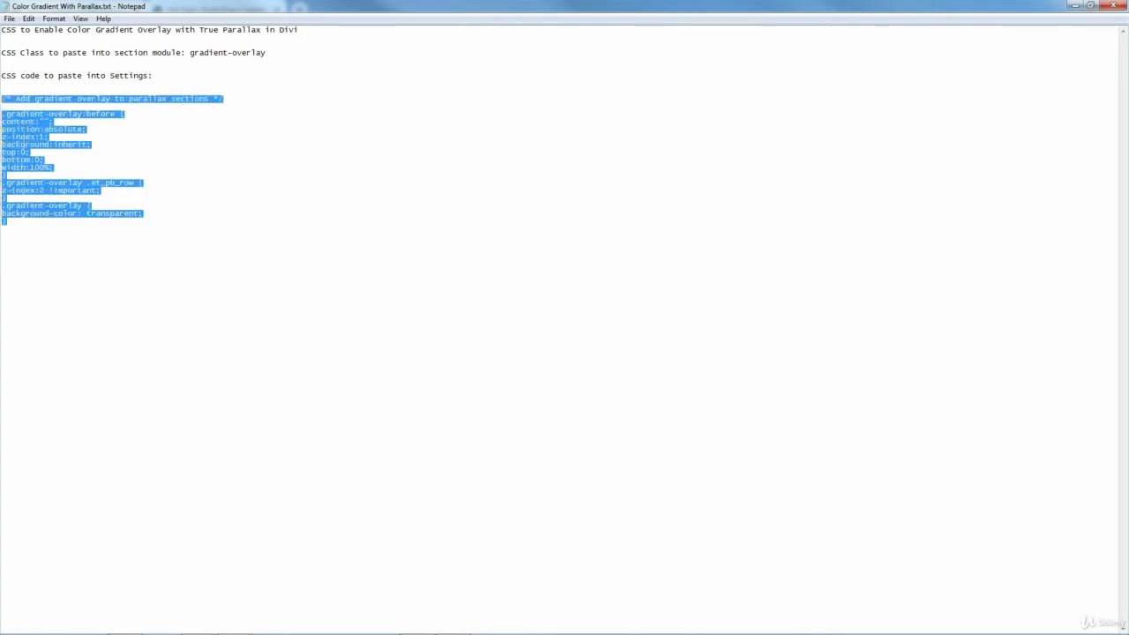
right_click(61, 101)
left_click(85, 138)
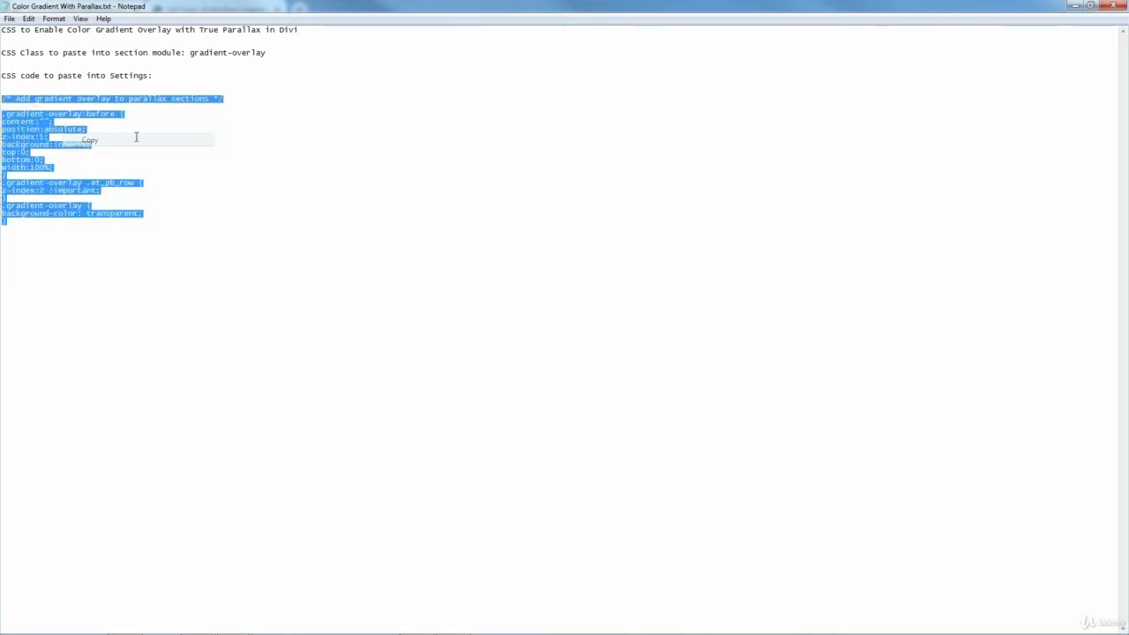
left_click(1074, 5)
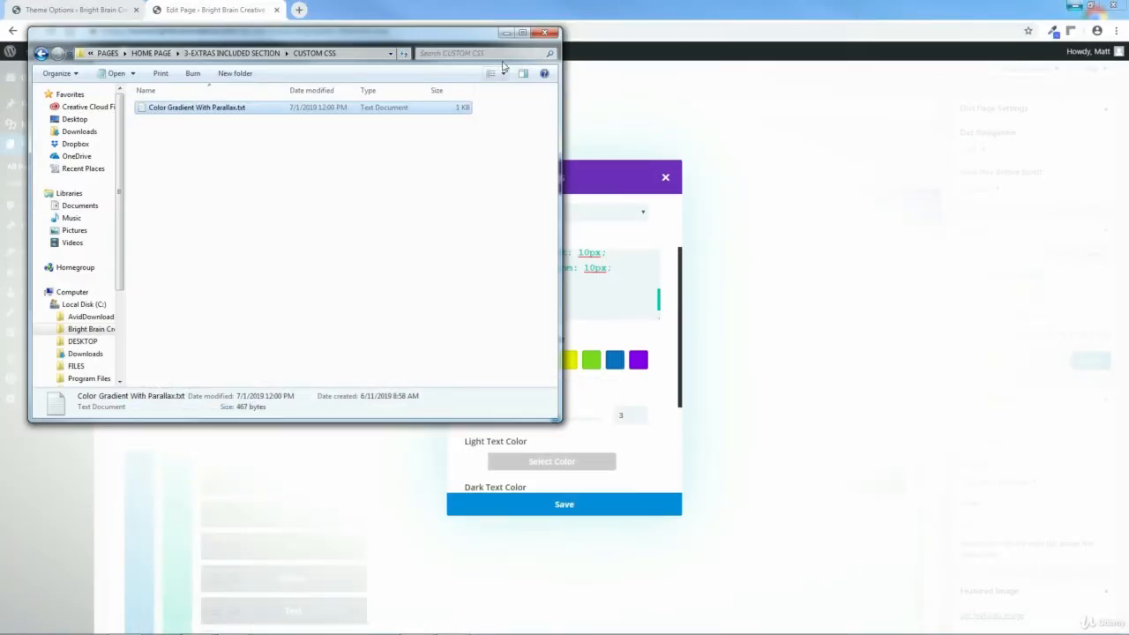
left_click(546, 34)
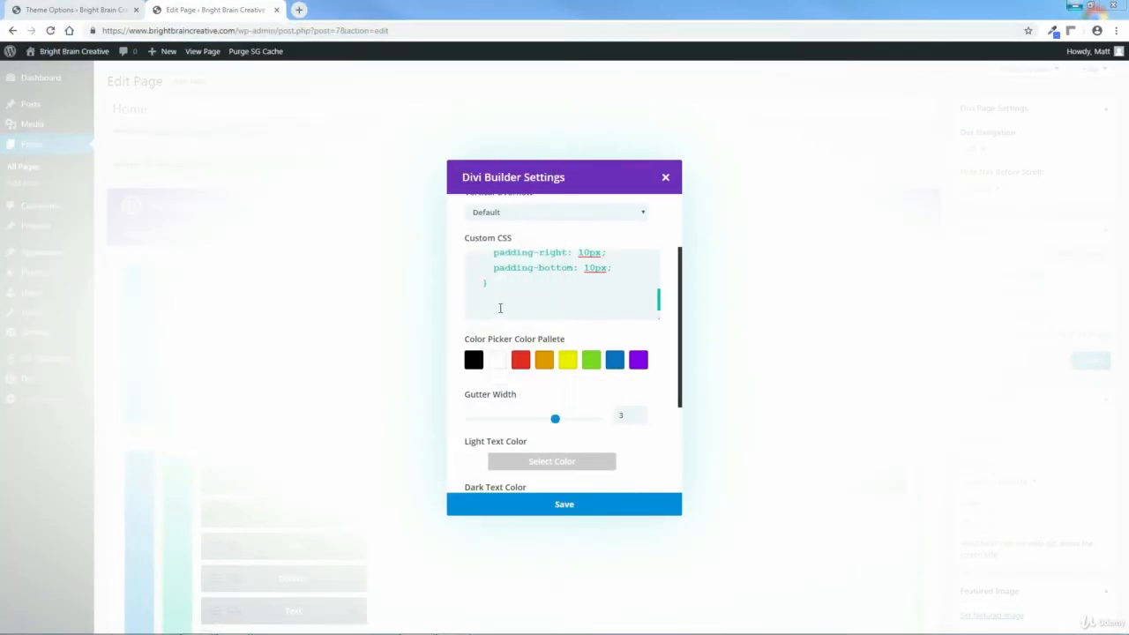
Paste the gradient overlay CSS at the end of the Custom CSS and save the Divi Builder Settings.
left_click(489, 305)
right_click(491, 311)
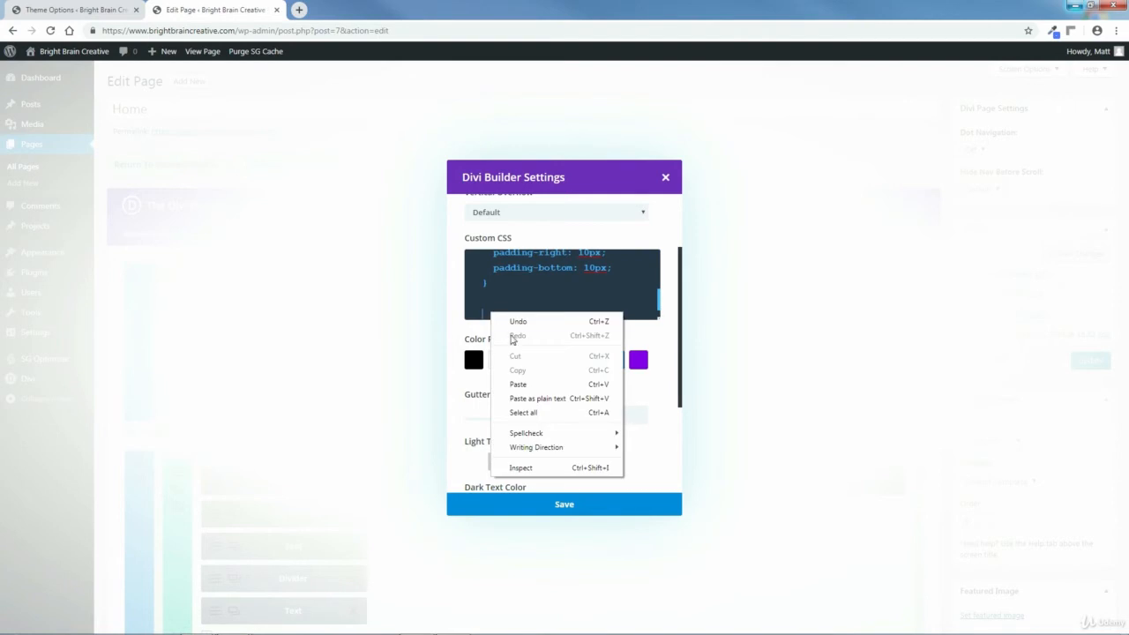
left_click(520, 381)
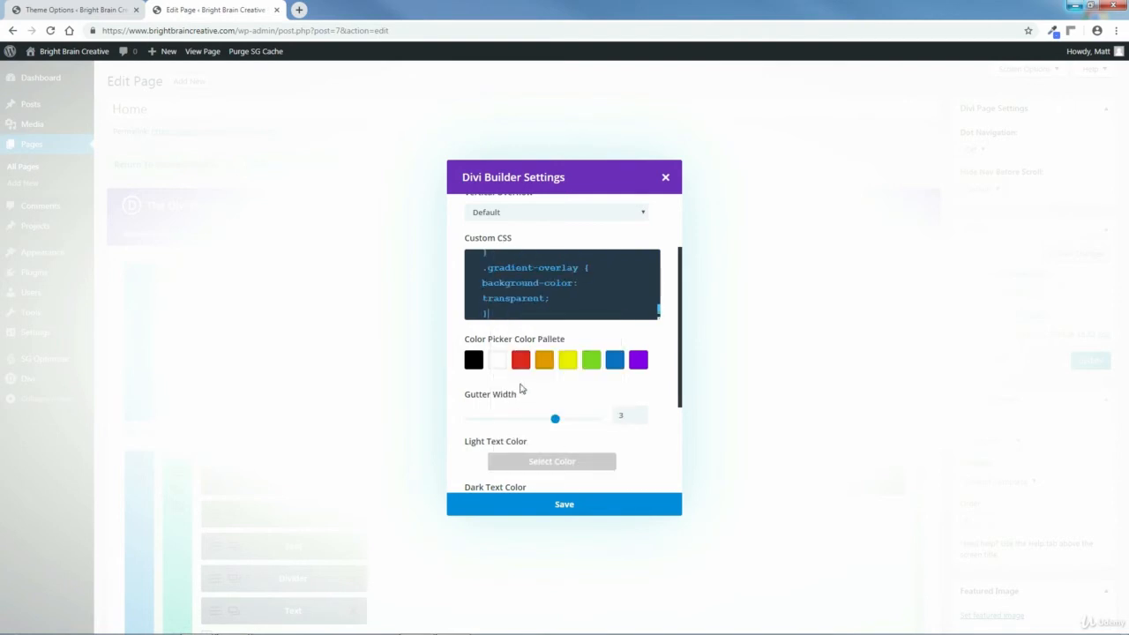
left_click(564, 505)
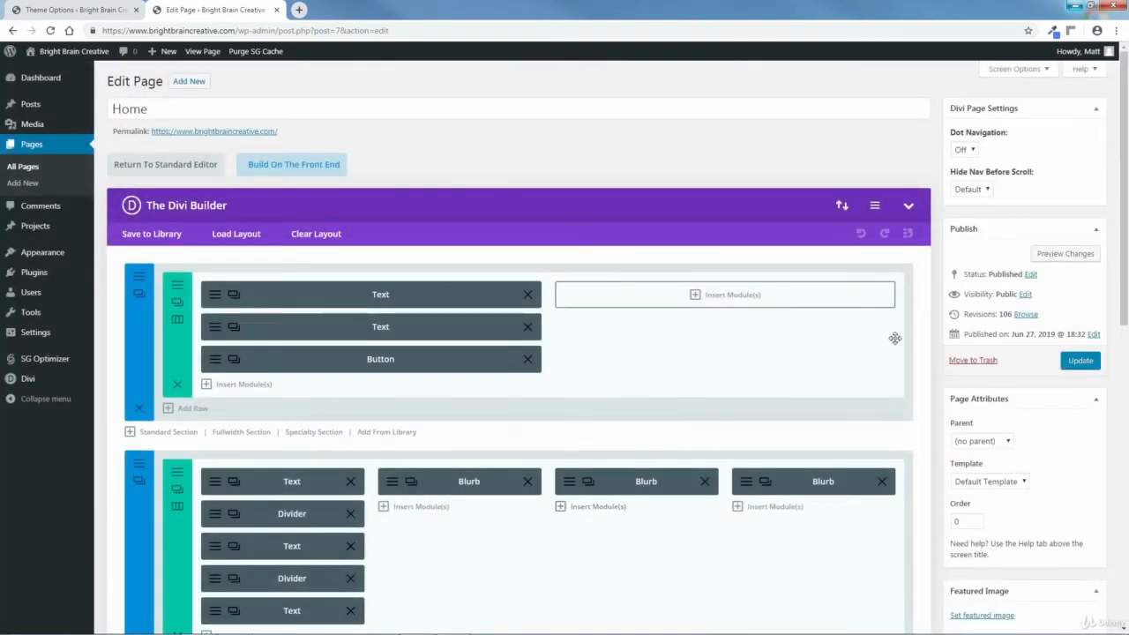
Update the home page and reopen it in the Visual Builder at the Extras Included section.
left_click(1080, 362)
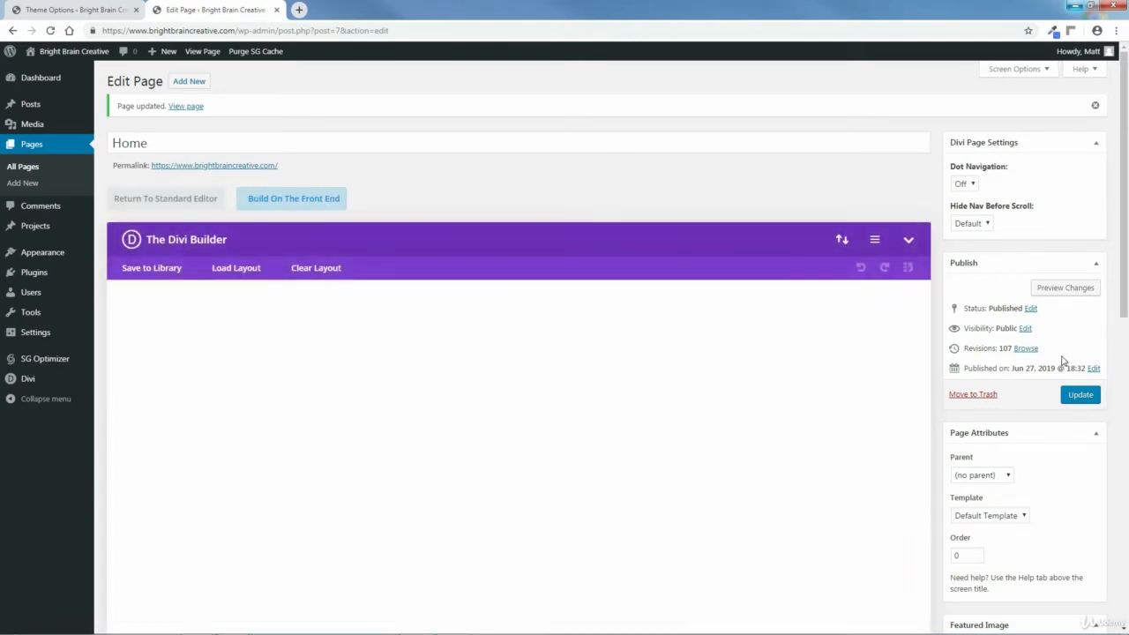
left_click(189, 108)
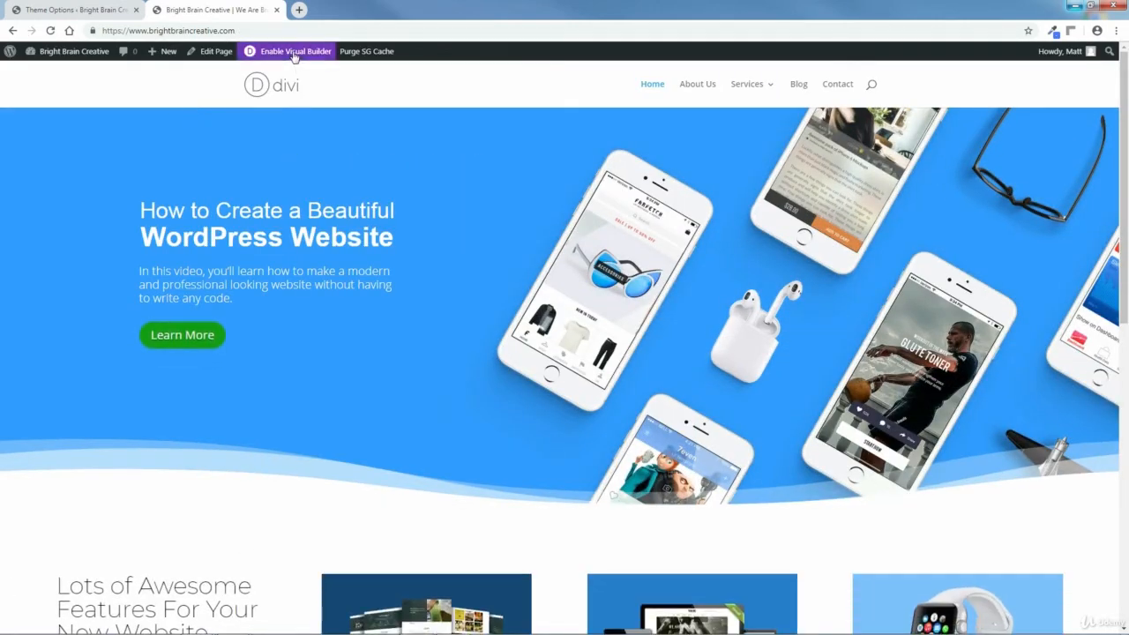
left_click(293, 53)
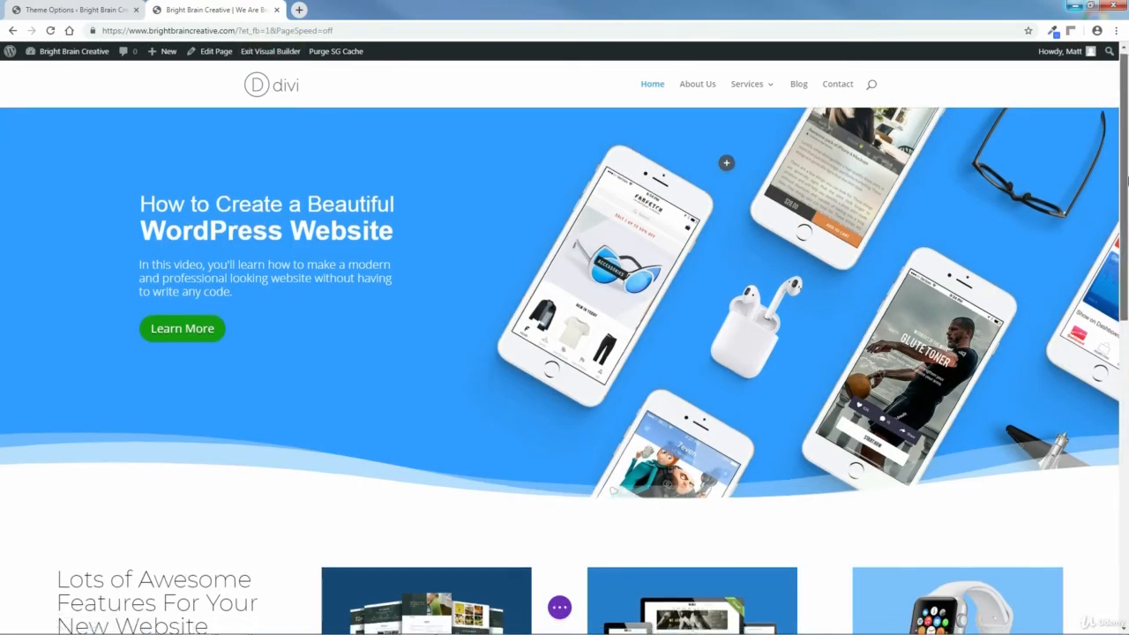
left_click_drag(1124, 183, 1127, 481)
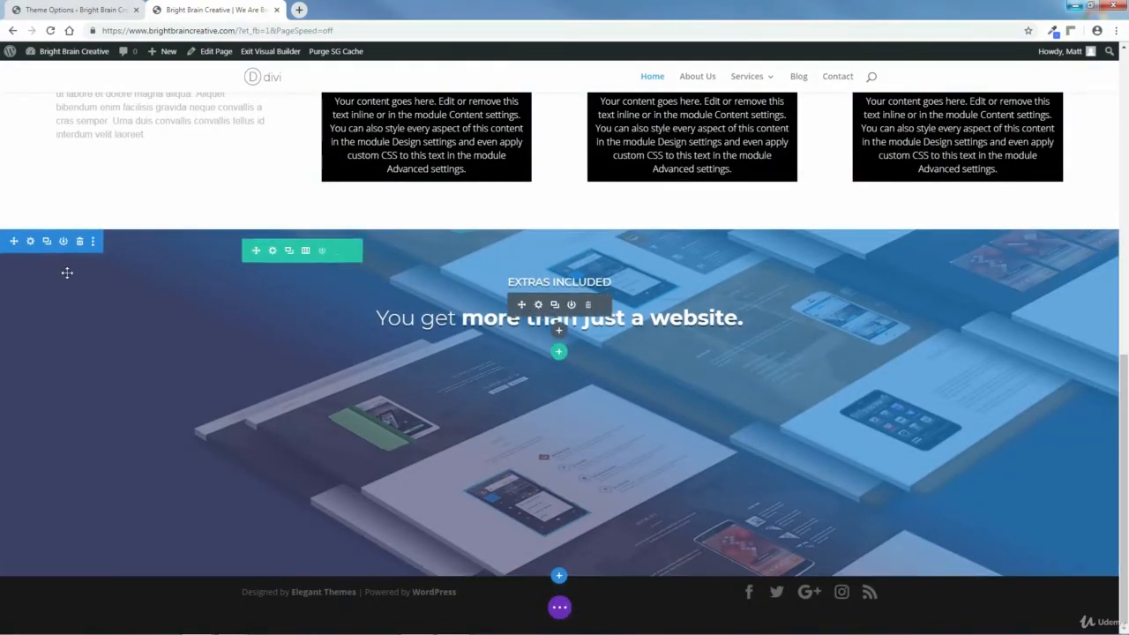
Open the Extras Included section's CSS class setting and copy the class name gradient-overlay from Color Gradient With Parallax.txt in Notepad.
left_click(30, 240)
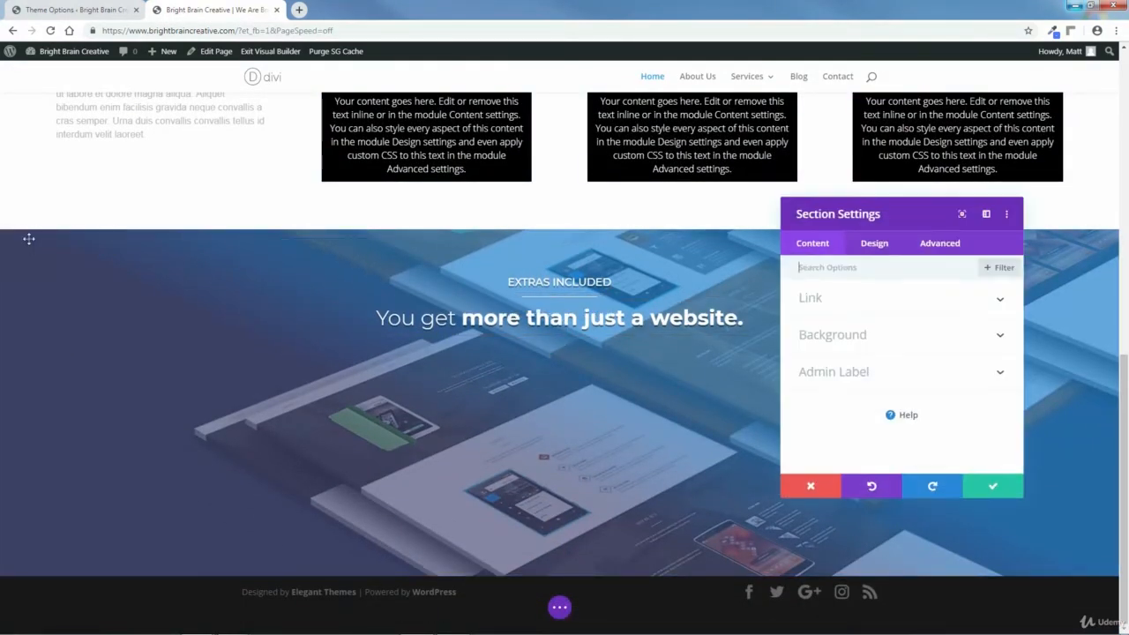
left_click(938, 250)
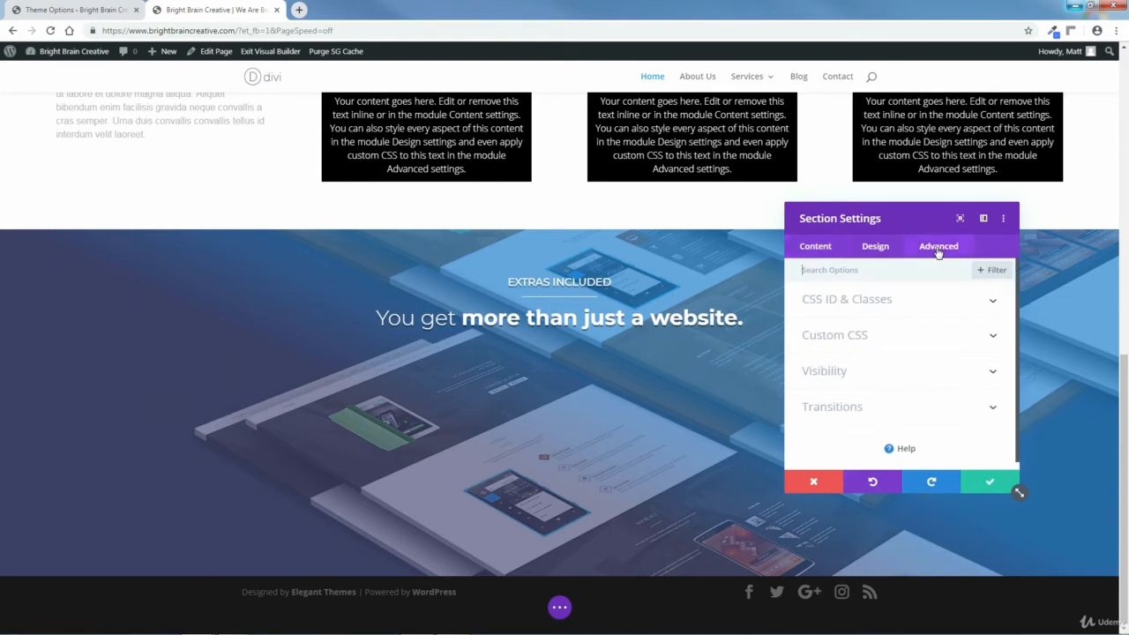
left_click(871, 306)
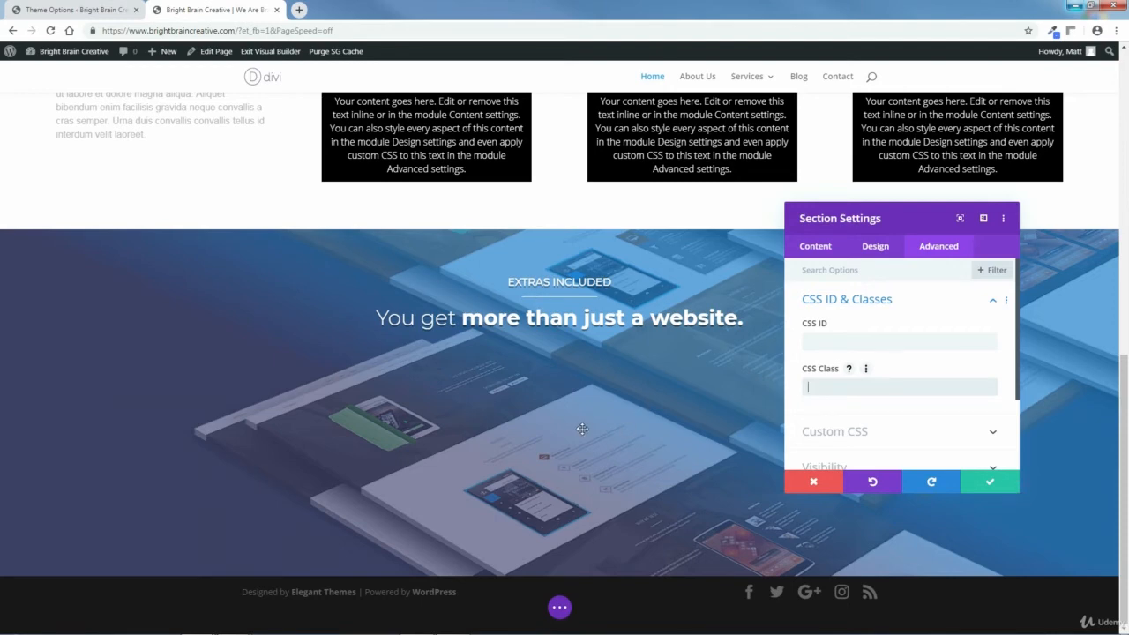
mouse_move(232, 624)
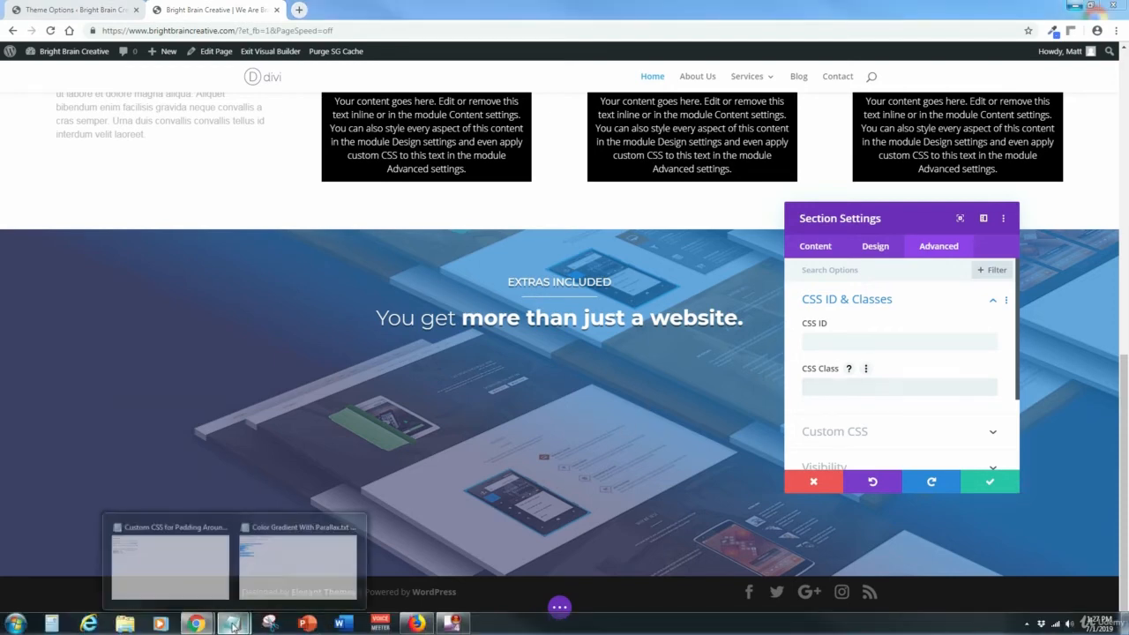
left_click(295, 574)
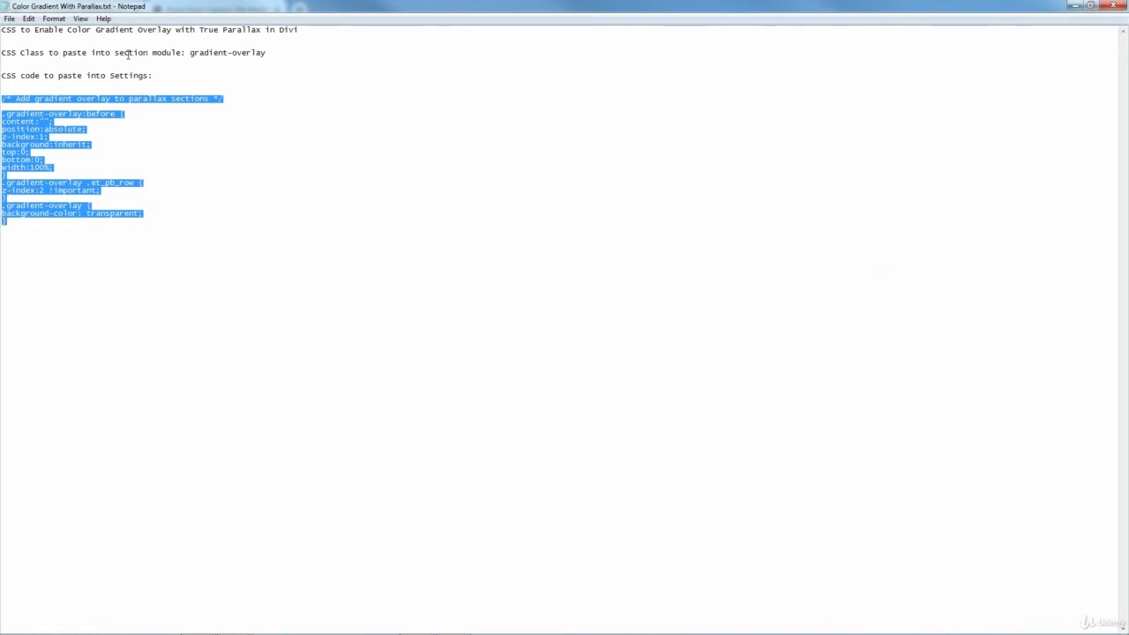
left_click_drag(269, 52, 204, 53)
right_click(208, 54)
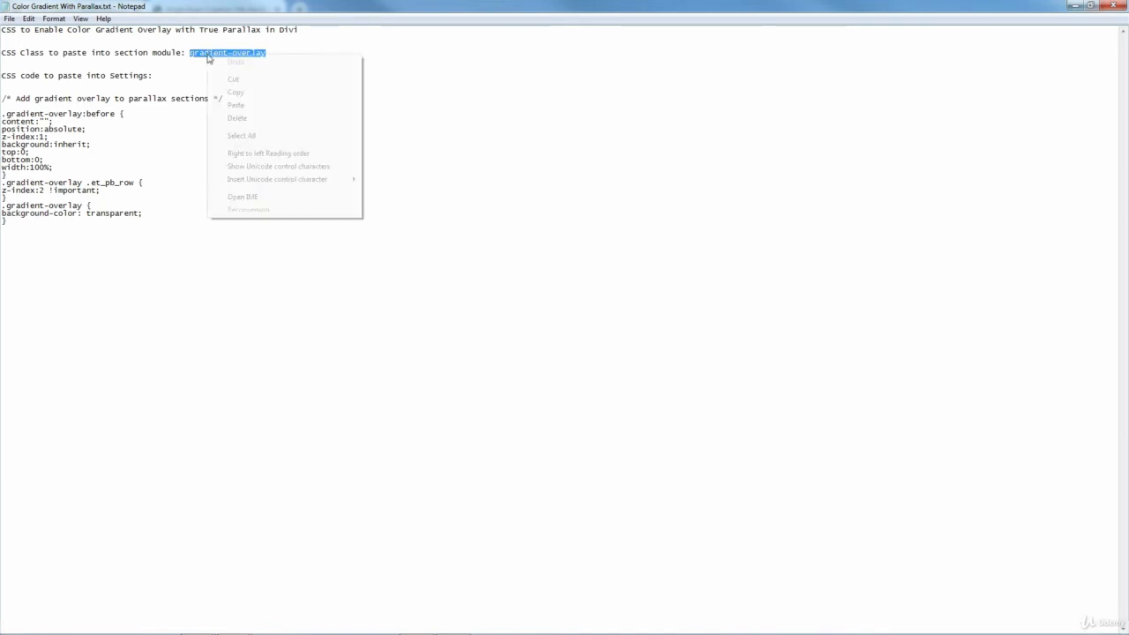
left_click(235, 93)
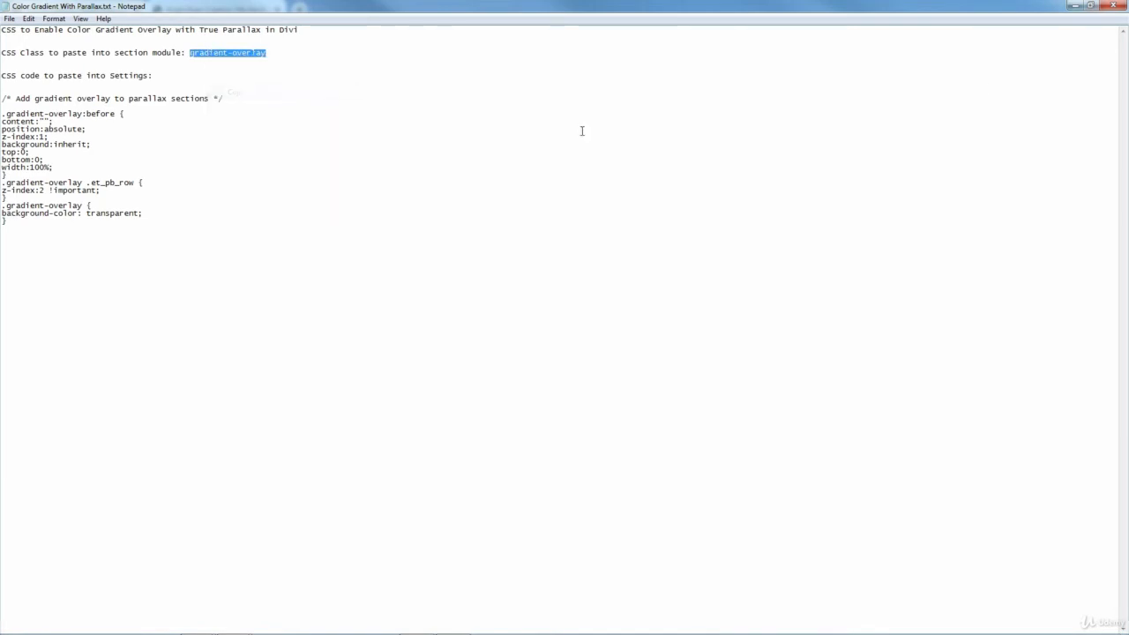
Return to the browser, paste gradient-overlay as the section's CSS class, and save the section settings.
left_click(1076, 9)
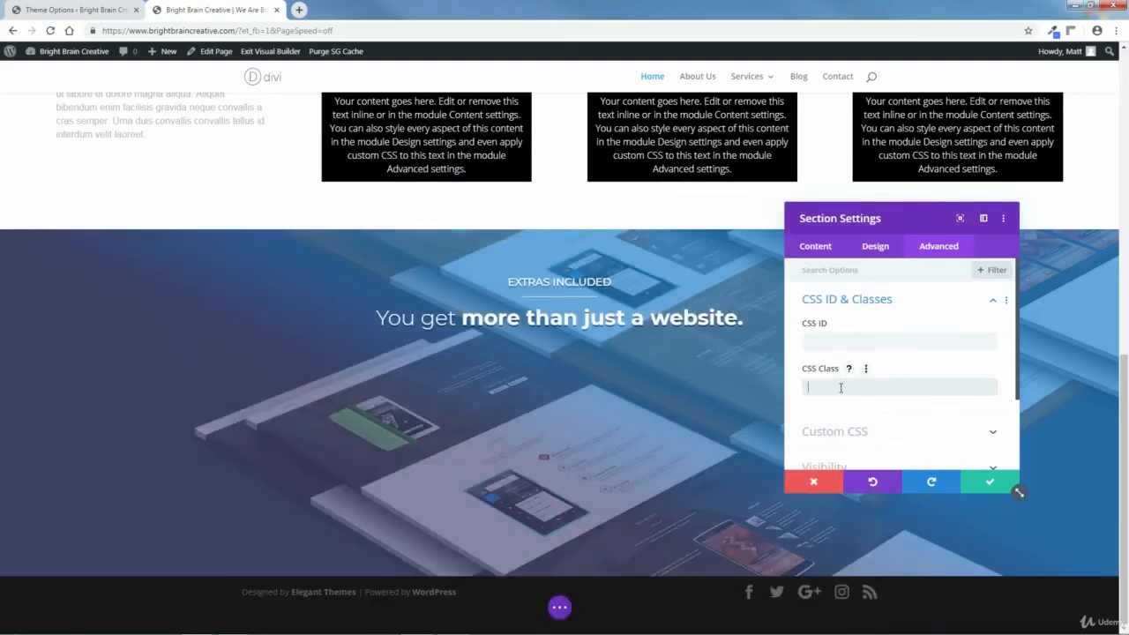
right_click(840, 388)
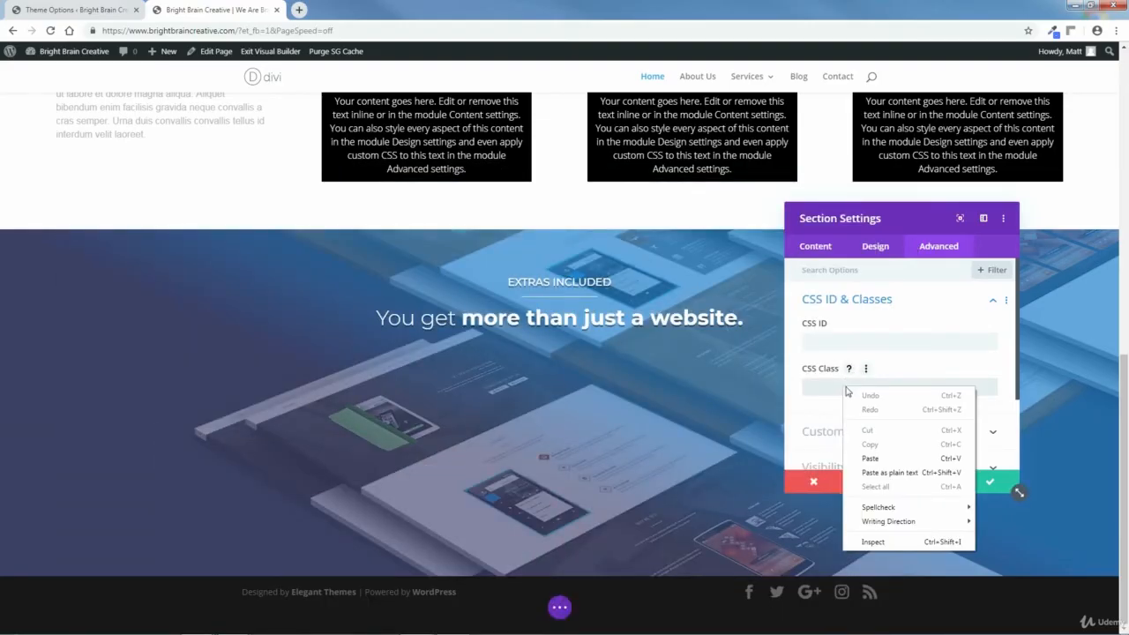
left_click(869, 455)
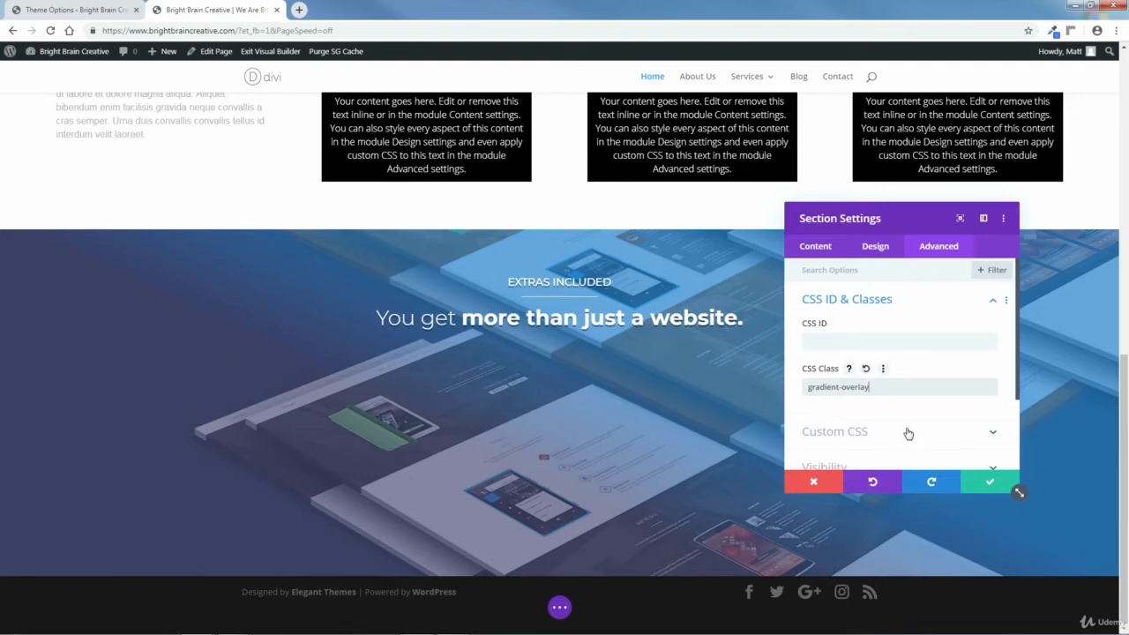
left_click(989, 483)
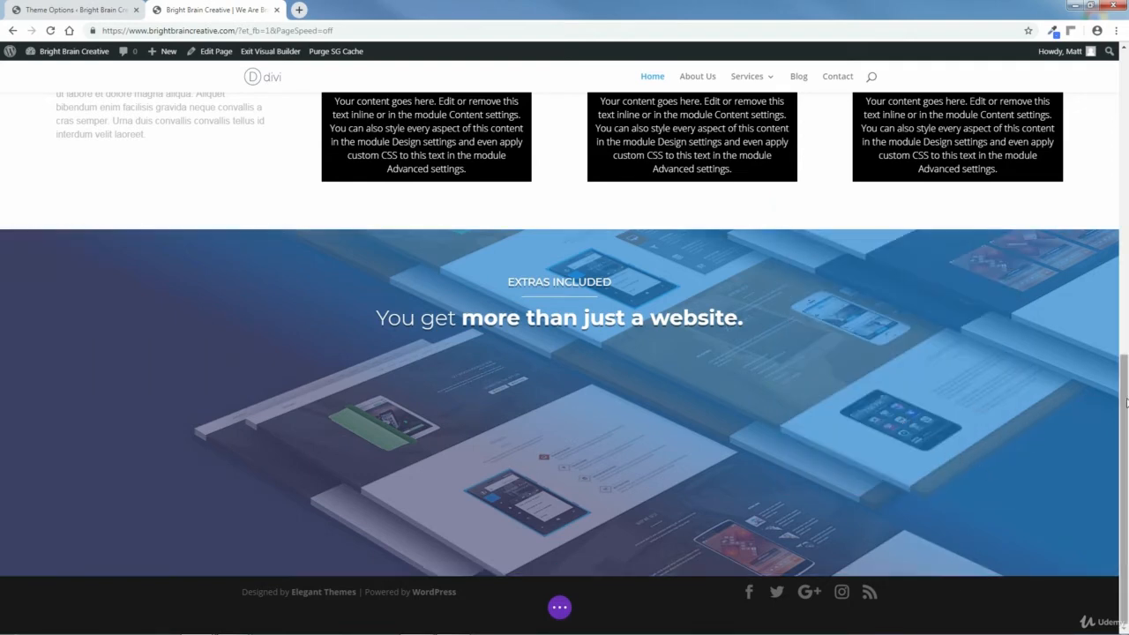
Enable the parallax effect on the Extras Included section's background image with the True Parallax method, and save the section settings.
mouse_move(1125, 403)
left_mouse_down()
mouse_move(1124, 392)
mouse_move(1123, 416)
left_mouse_up()
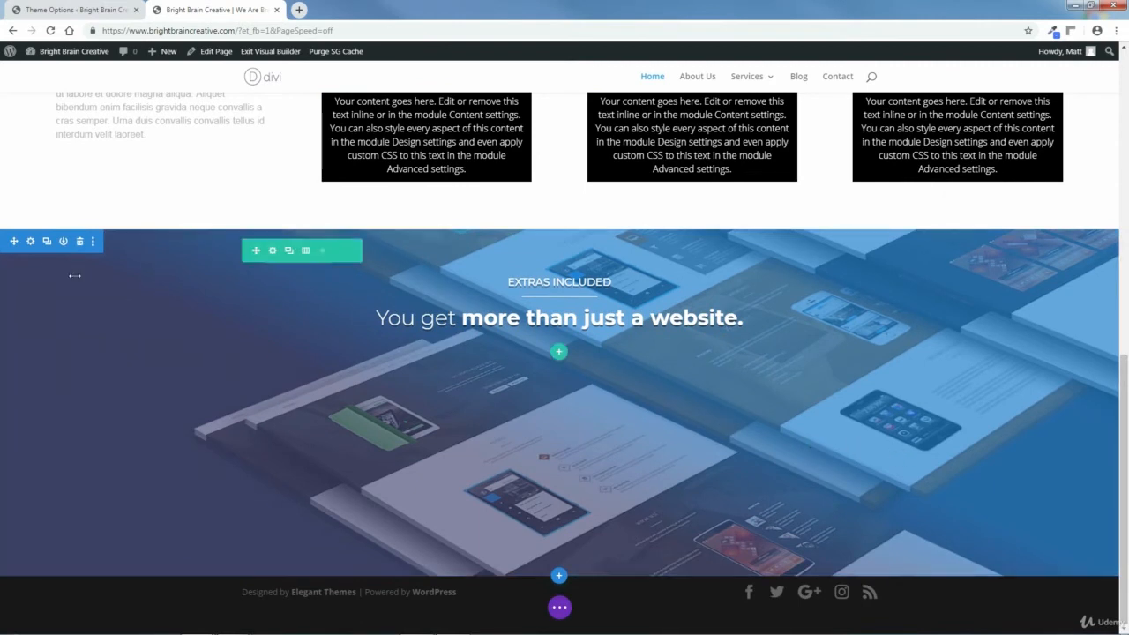
left_click(30, 241)
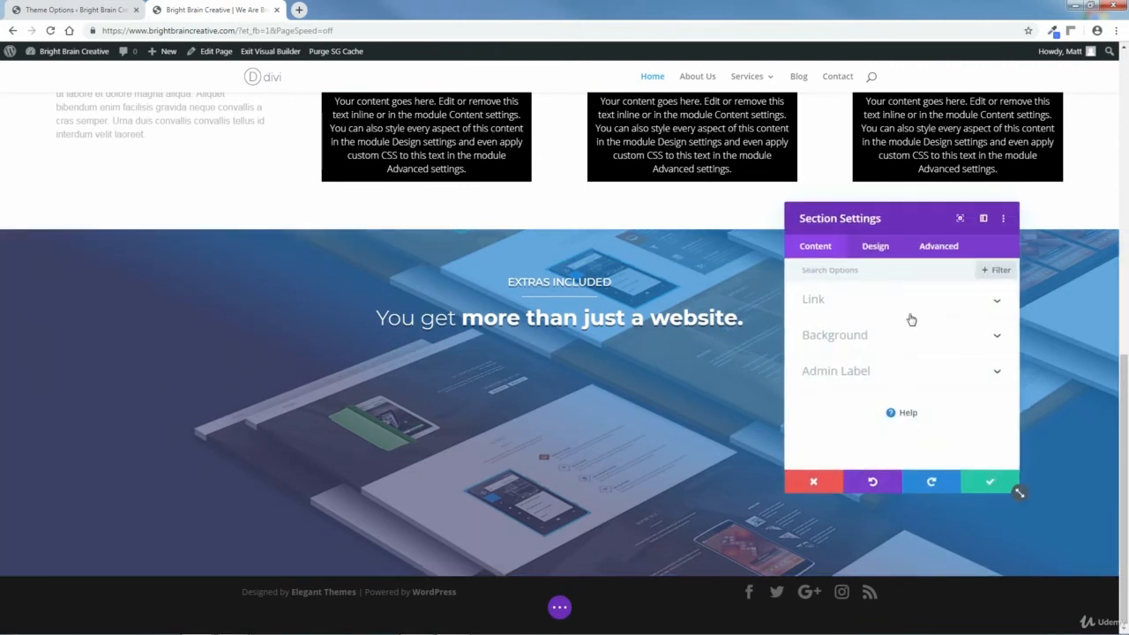
left_click(898, 339)
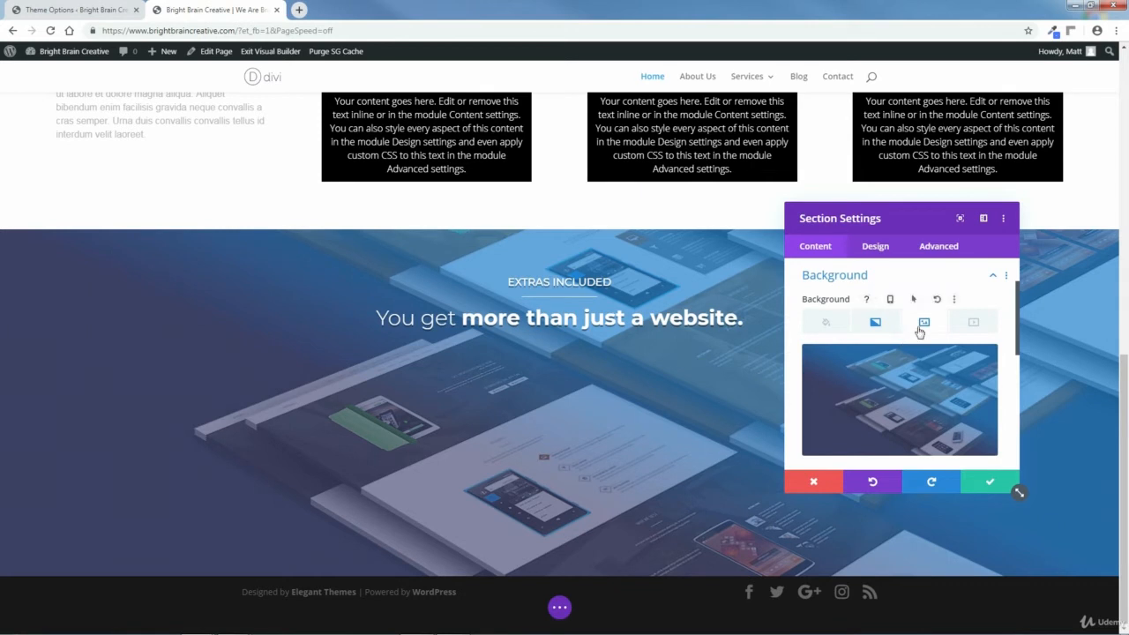
left_click_drag(1017, 330, 1021, 374)
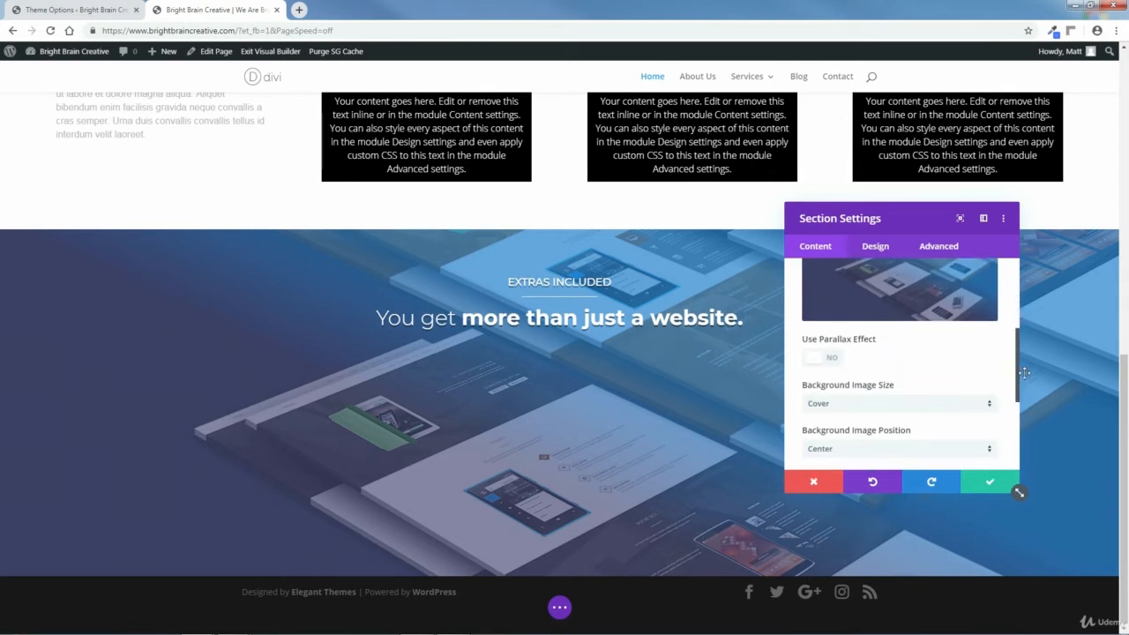
left_click(817, 359)
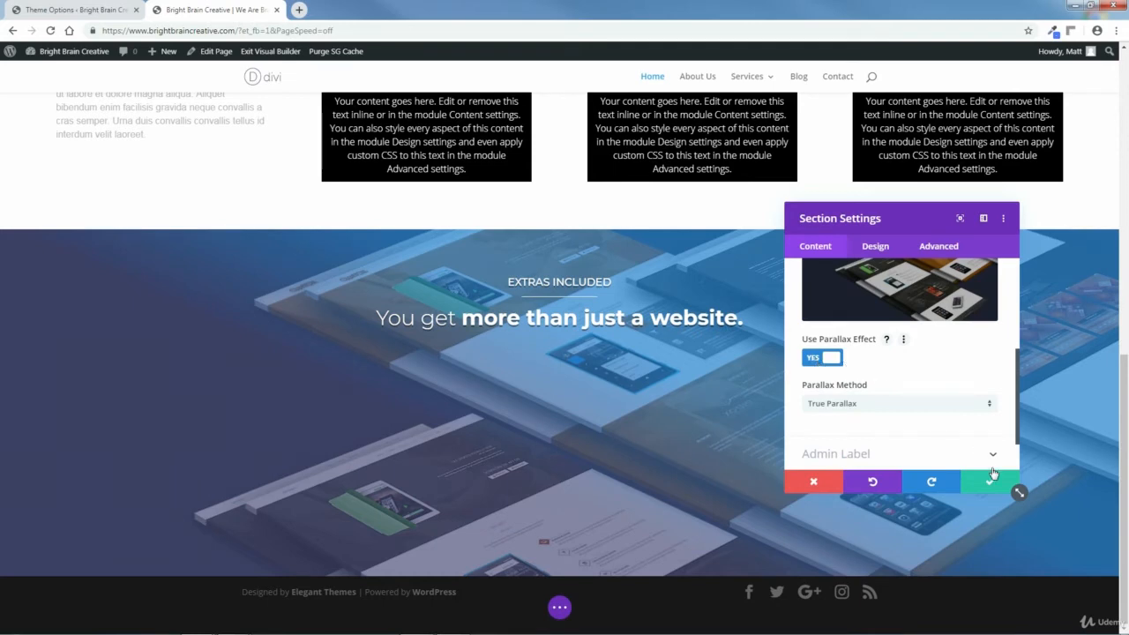
left_click(989, 481)
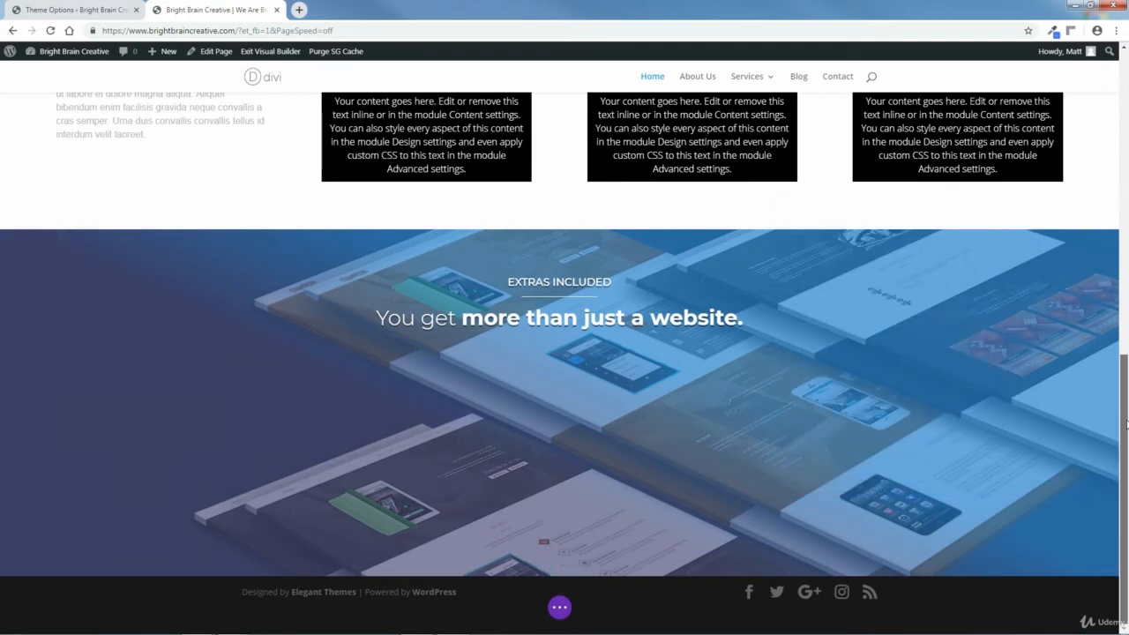
Check the parallax background in the Extras Included section and save the home page.
mouse_move(1124, 430)
left_mouse_down()
mouse_move(1124, 391)
mouse_move(1126, 444)
mouse_move(1124, 355)
mouse_move(1127, 451)
mouse_move(1126, 325)
mouse_move(1126, 429)
mouse_move(1122, 360)
mouse_move(1124, 416)
left_mouse_up()
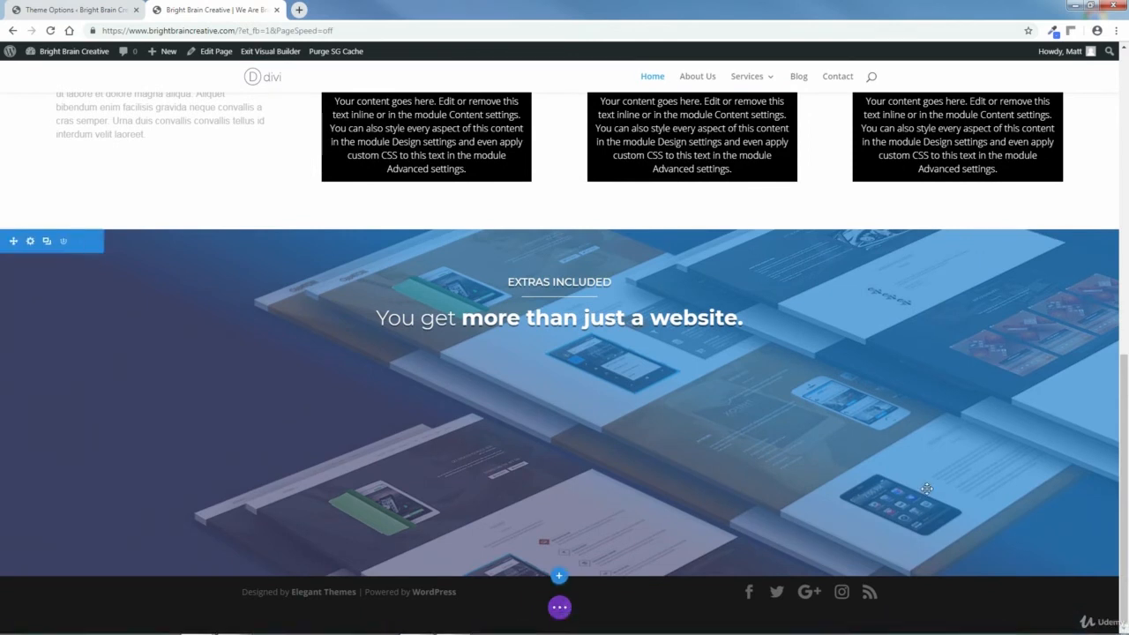
left_click(560, 608)
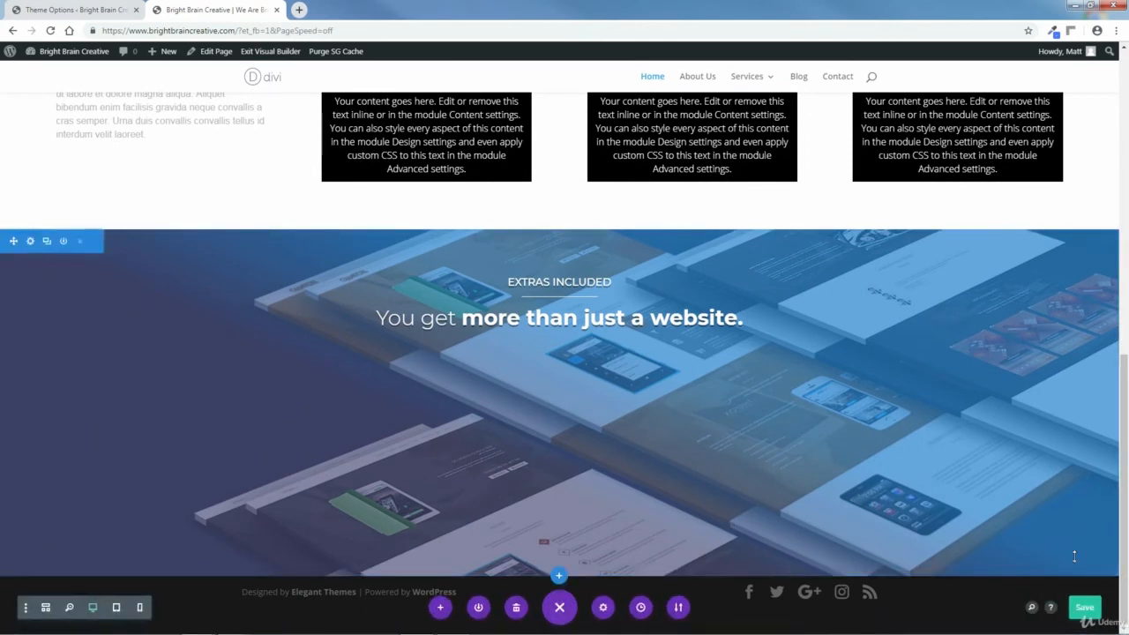
left_click(1084, 608)
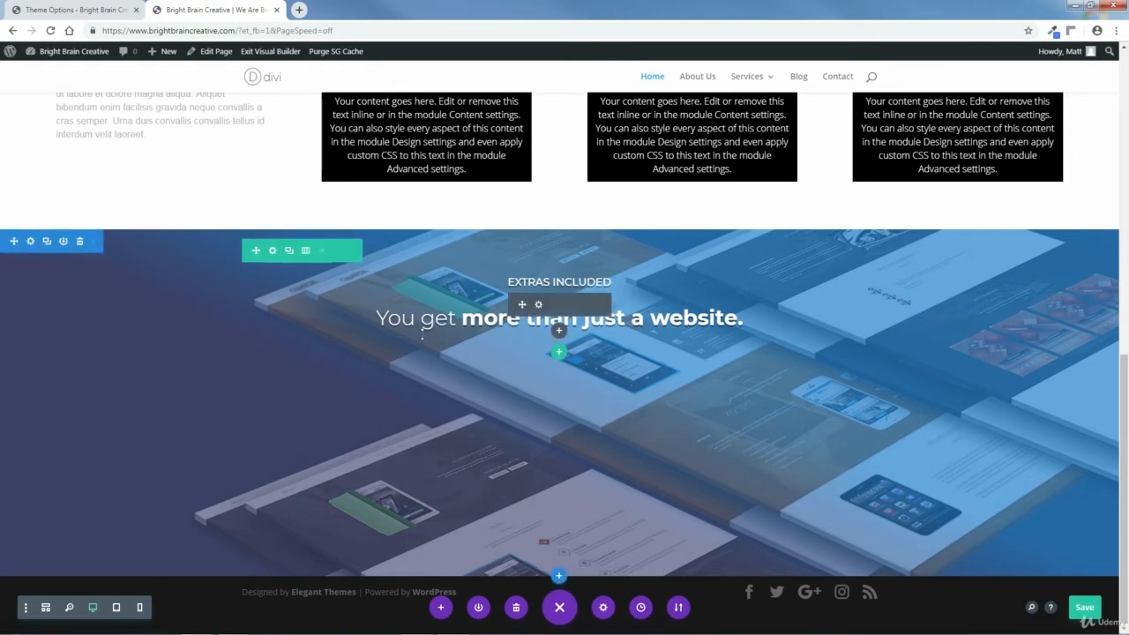
Insert a row of three equal columns below the Extras Included heading and add a Blurb module to its first column.
left_click(559, 353)
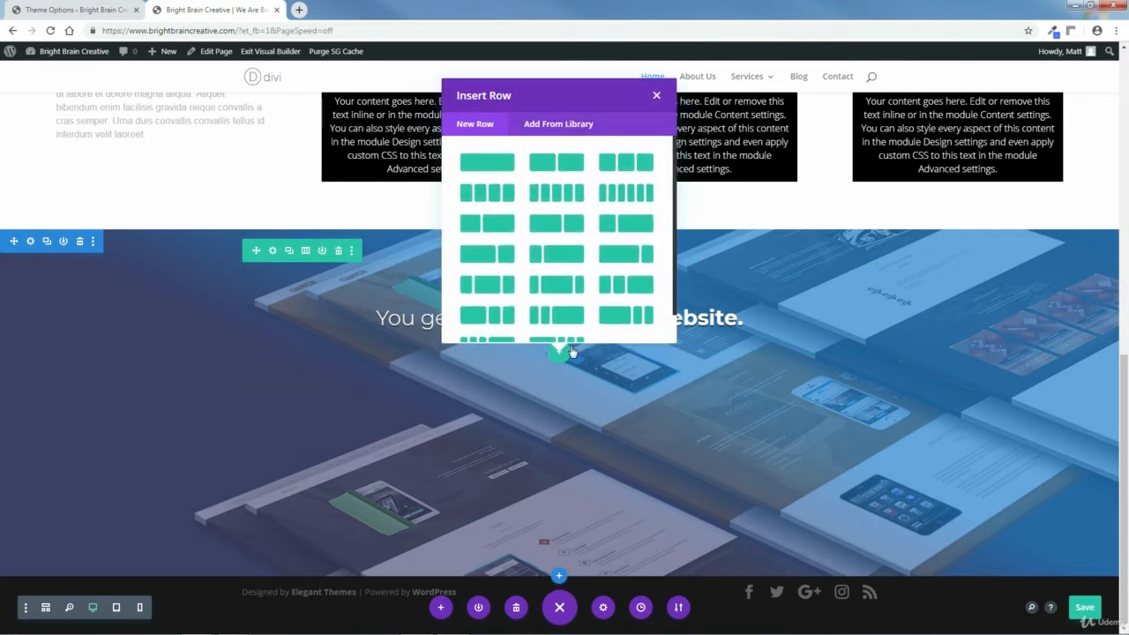
left_click(608, 168)
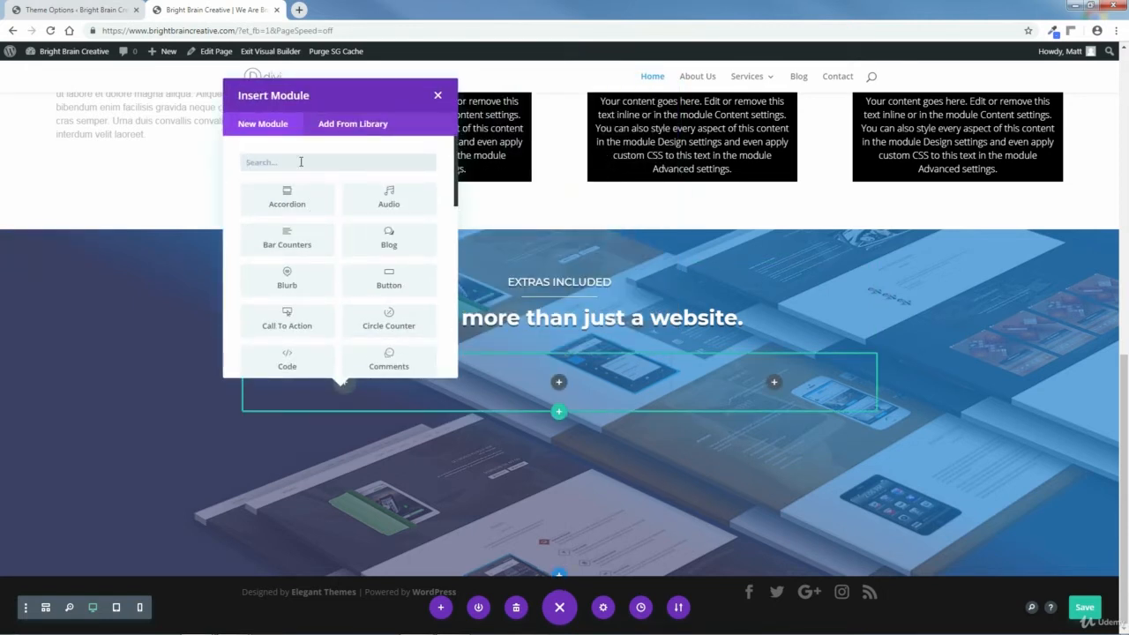
type("blu")
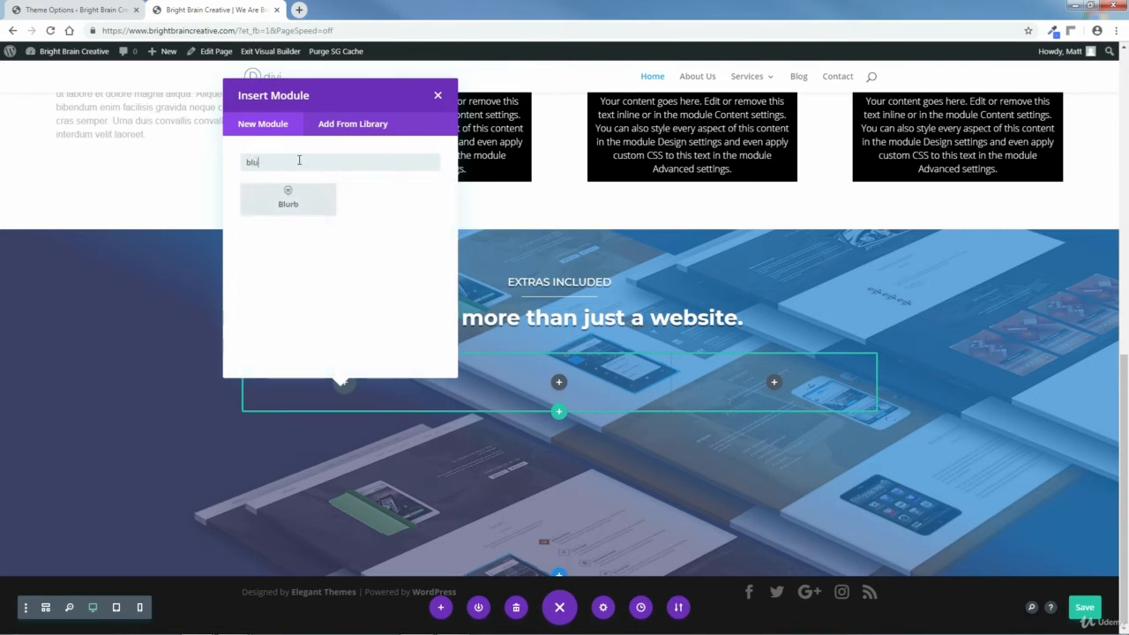
left_click(284, 203)
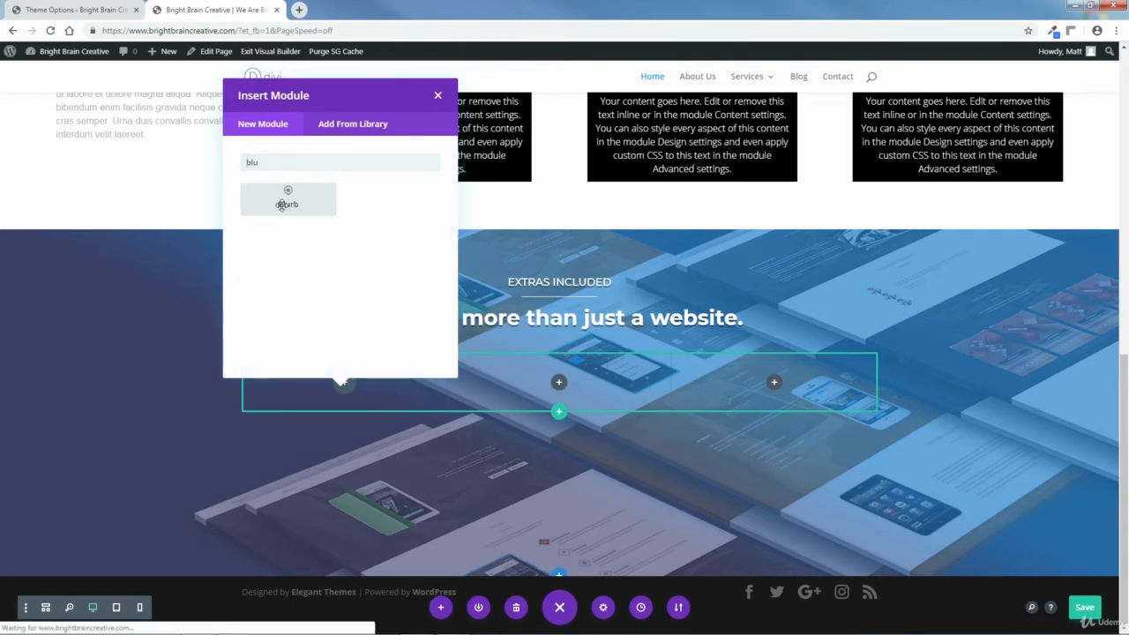
Title the blurb "24 Hour Support" and replace its image with the headphones icon.
left_click_drag(717, 386, 629, 385)
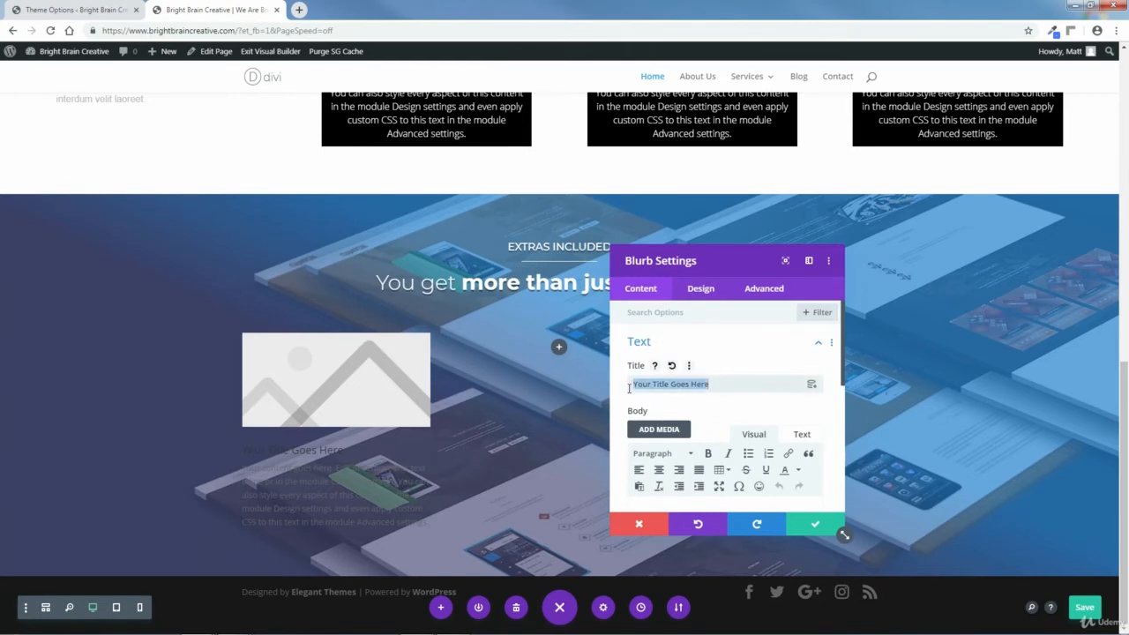
type("24 Hour Support")
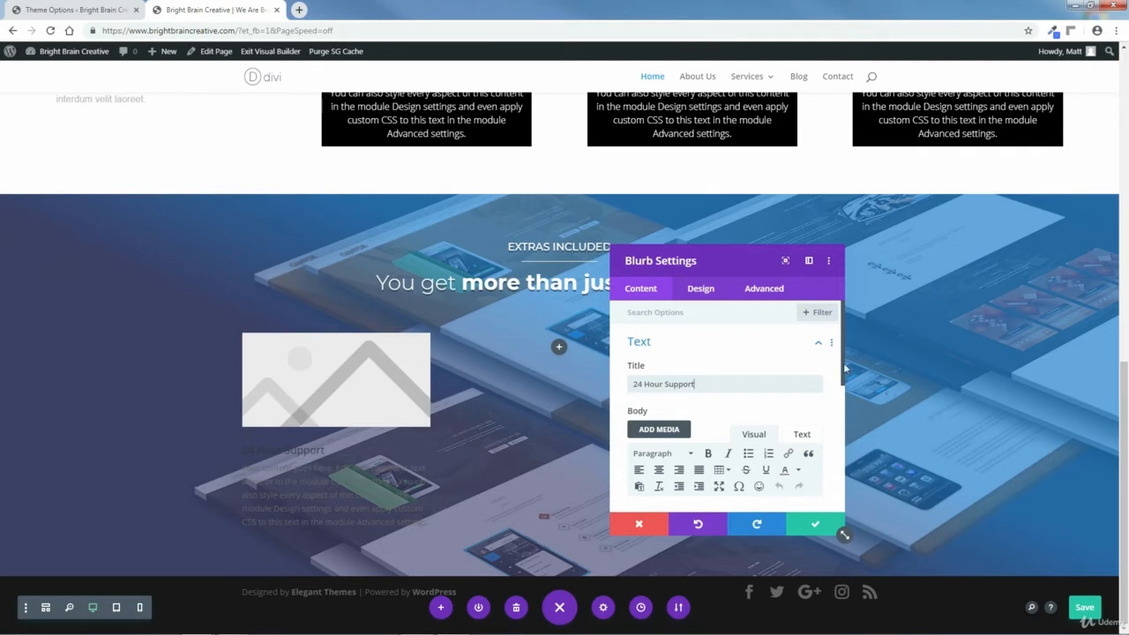
left_click_drag(843, 369, 845, 462)
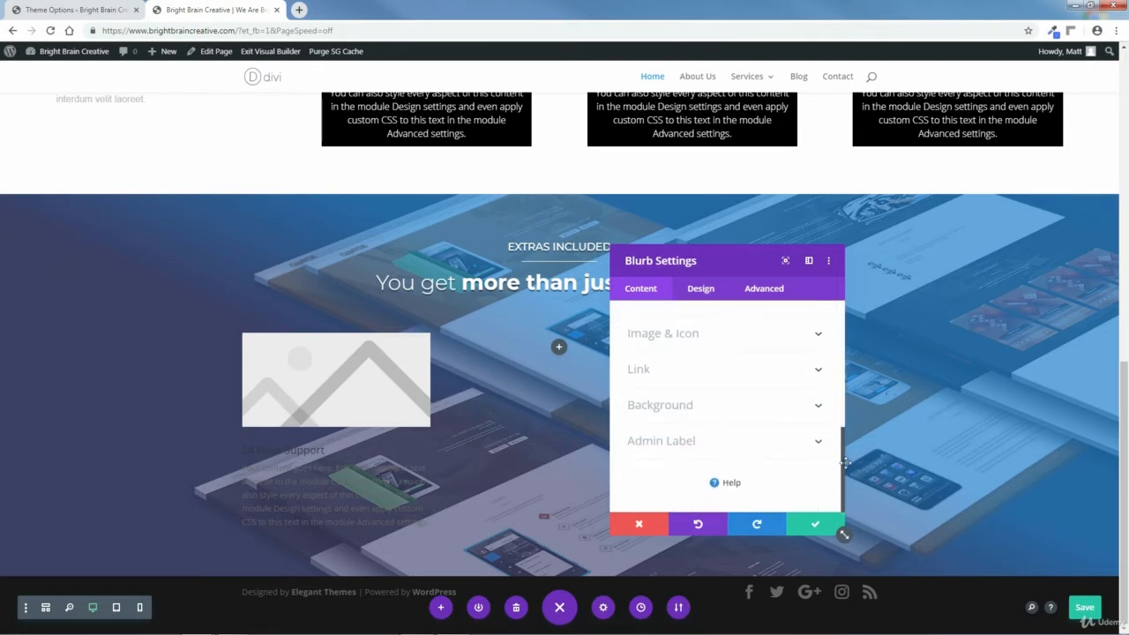
left_click(660, 336)
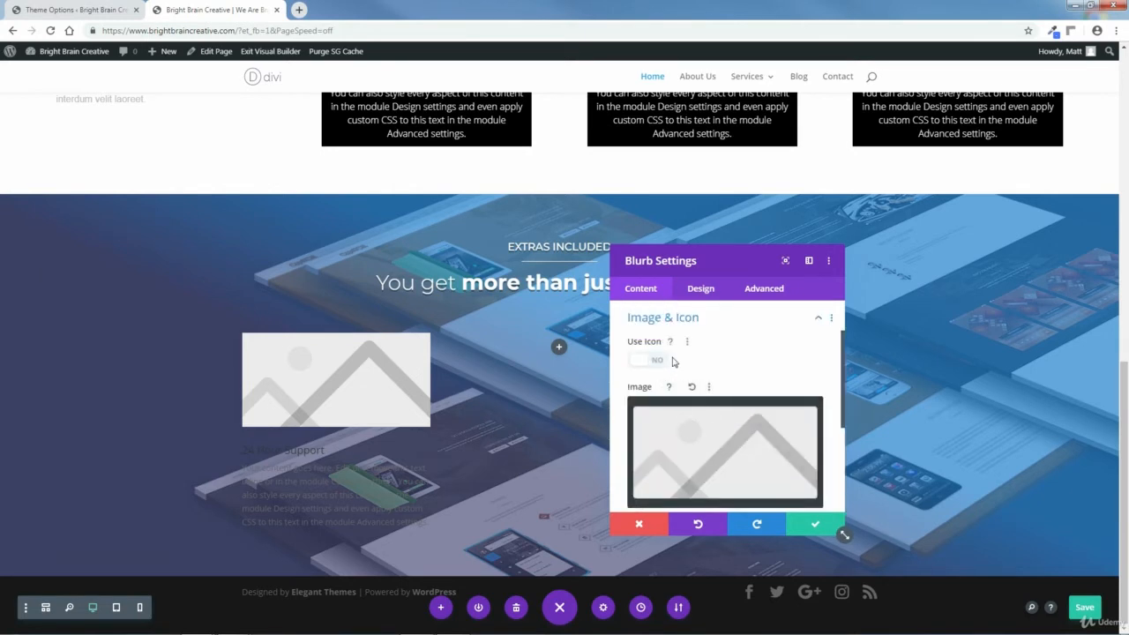
left_click(642, 361)
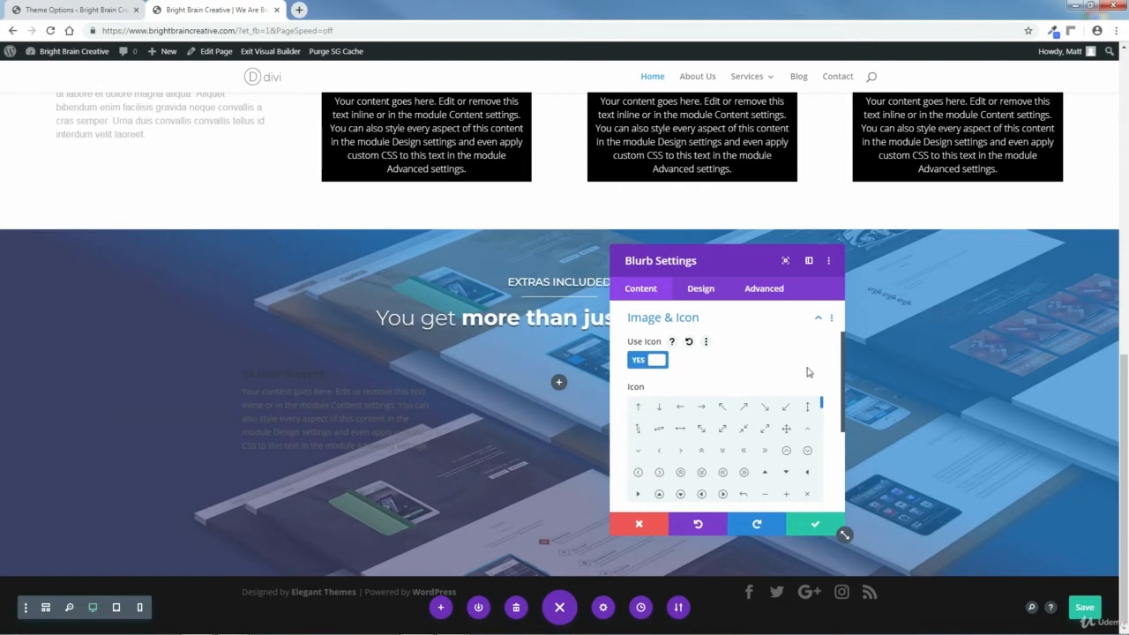
scroll(838, 371, "down", 1)
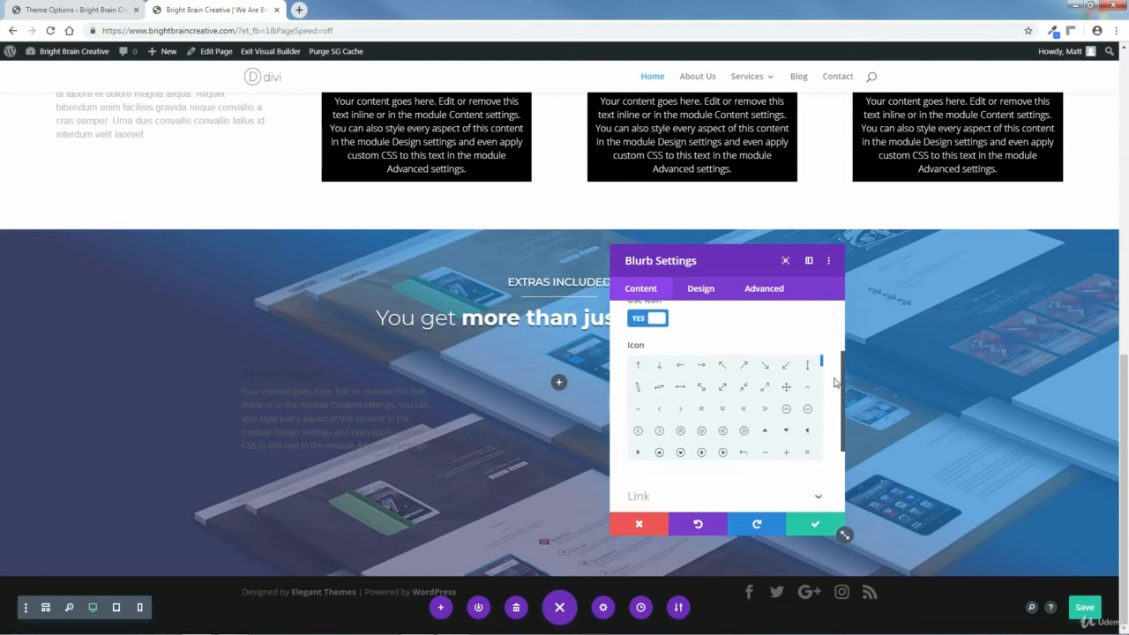
left_click_drag(821, 367, 823, 393)
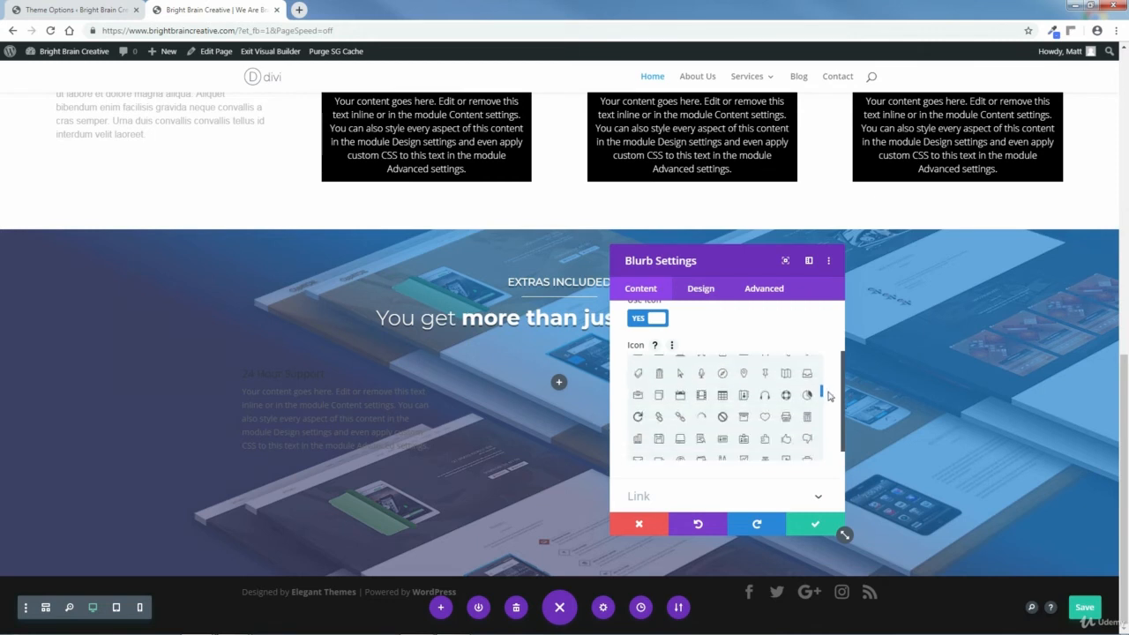
left_click(765, 395)
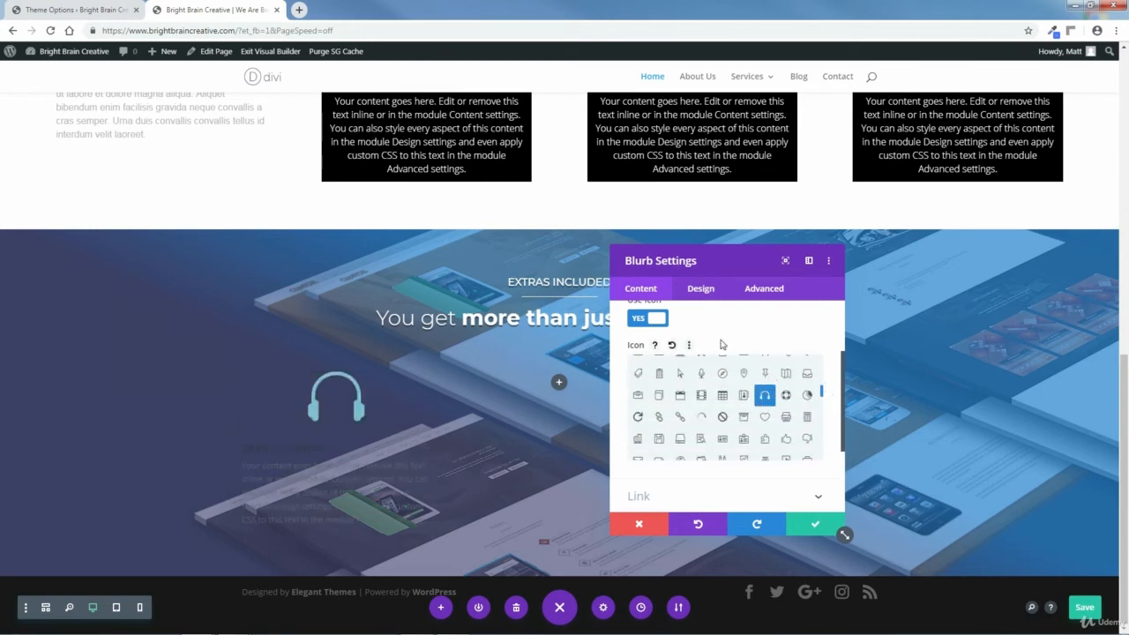
Set the blurb's headphones icon color to #00dbb6.
left_click(696, 290)
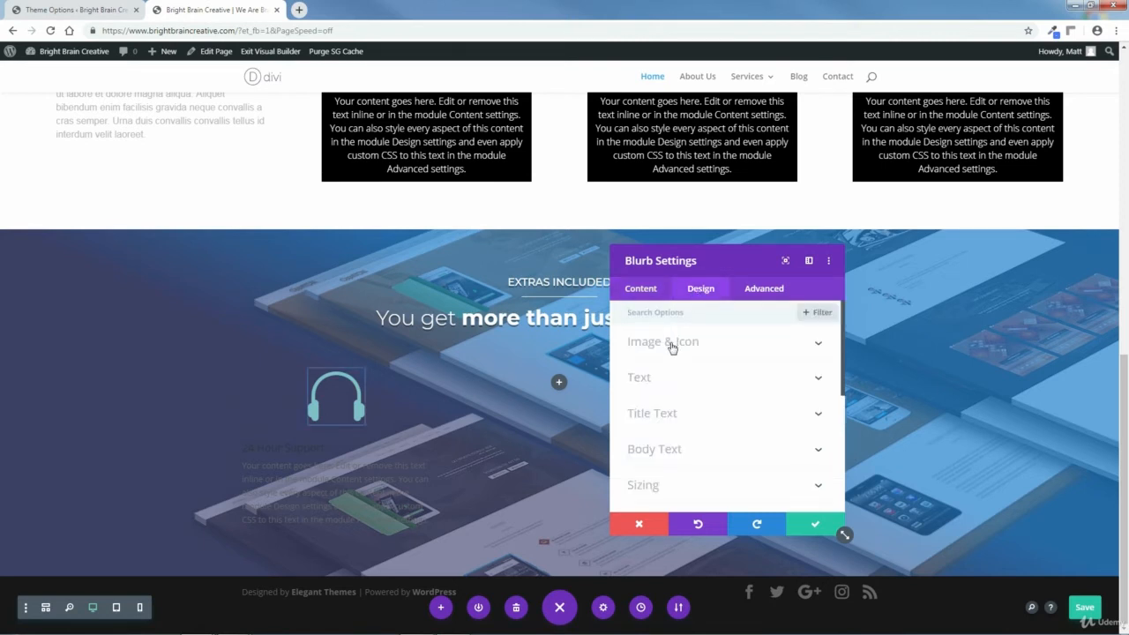
left_click(667, 343)
left_click(642, 394)
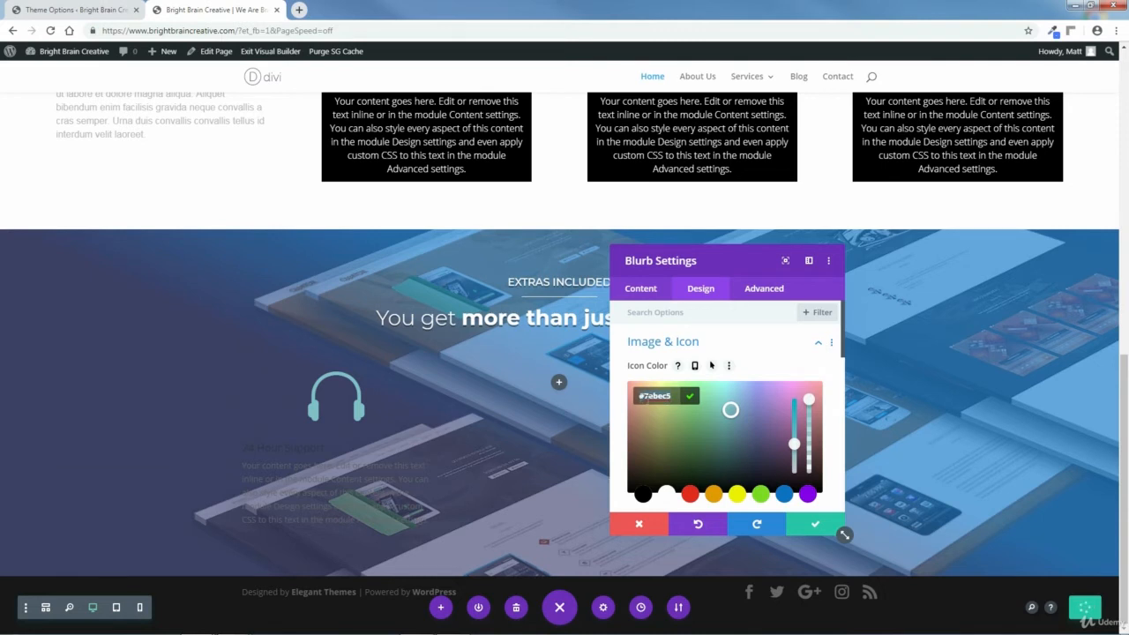
type("0c")
type("d")
type("bb")
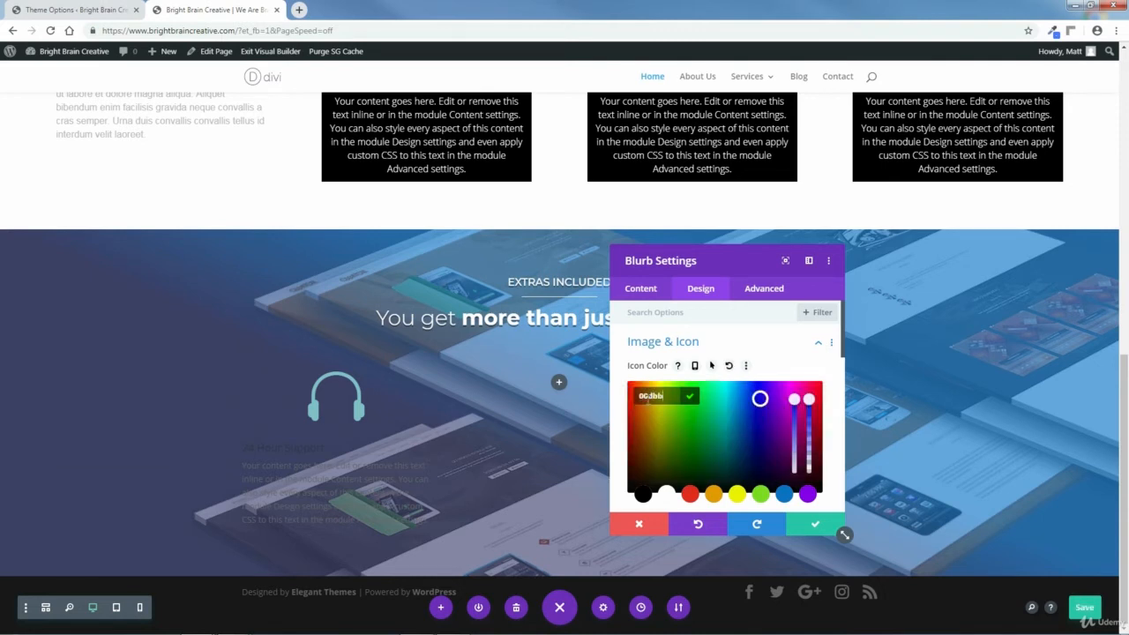
type("6")
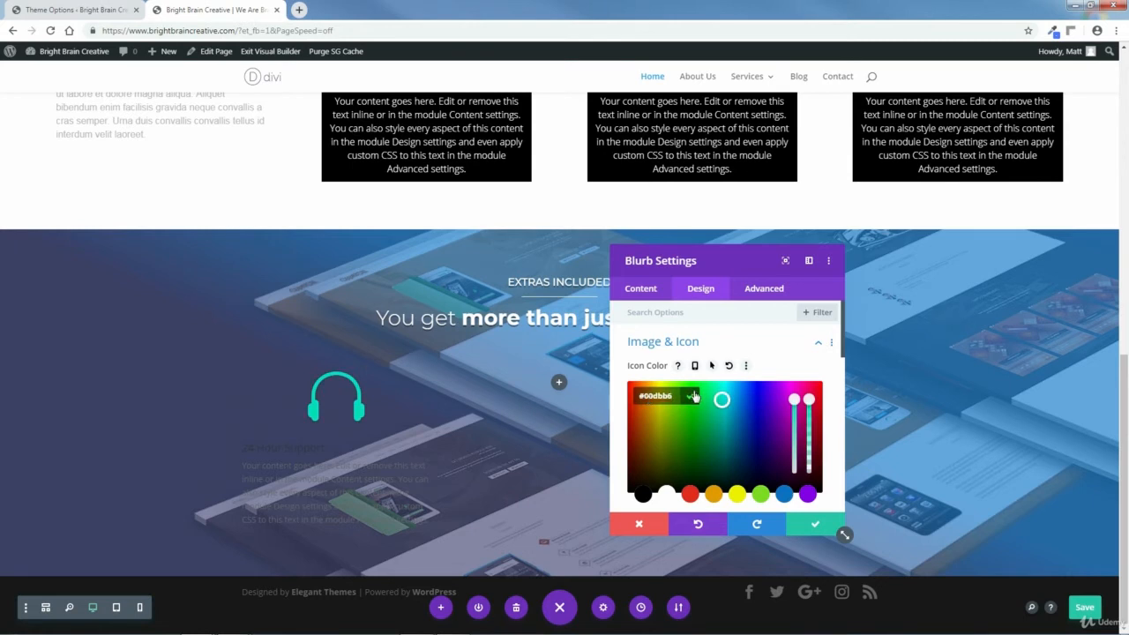
left_click(690, 399)
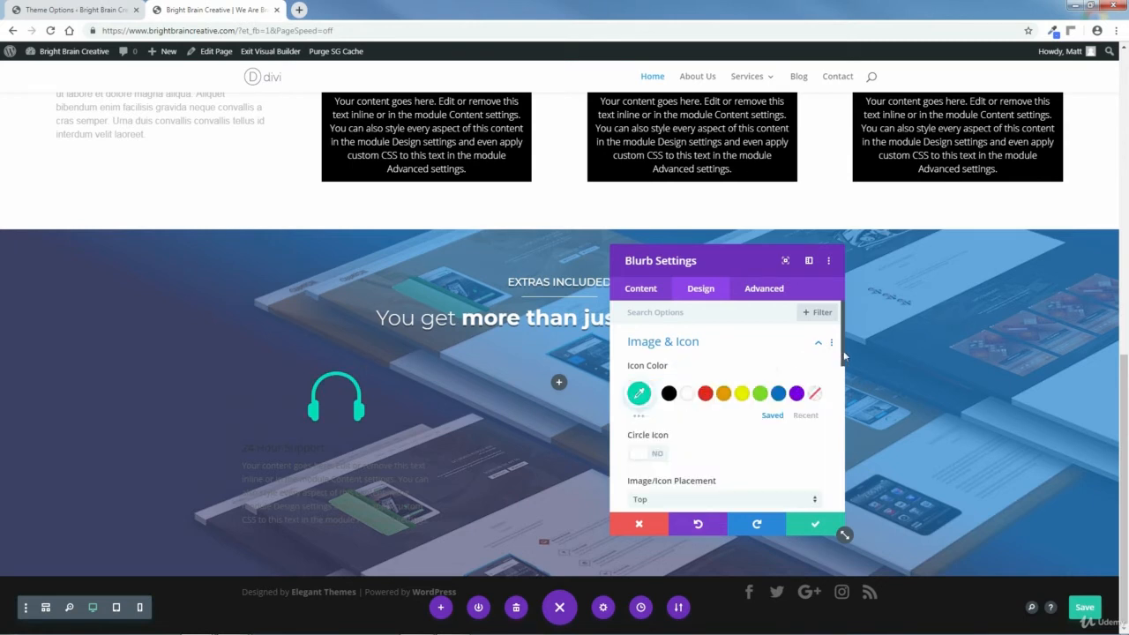
scroll(842, 361, "down", 1)
left_click(818, 323)
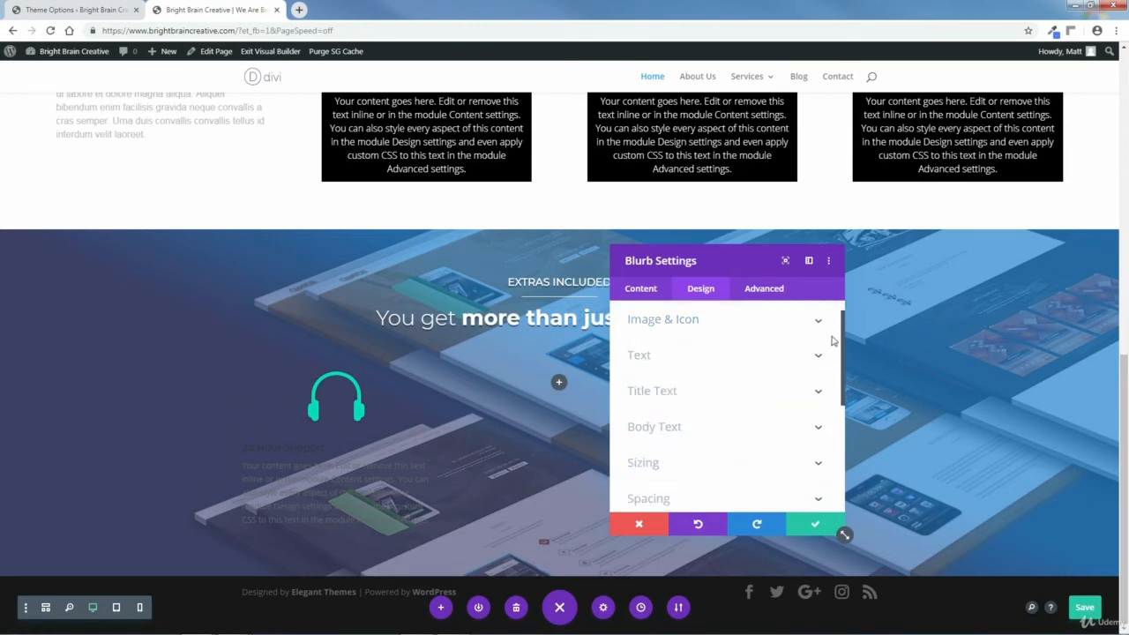
Set the blurb's title font to Montserrat with a Light font weight.
scroll(838, 351, "down", 1)
left_click(818, 355)
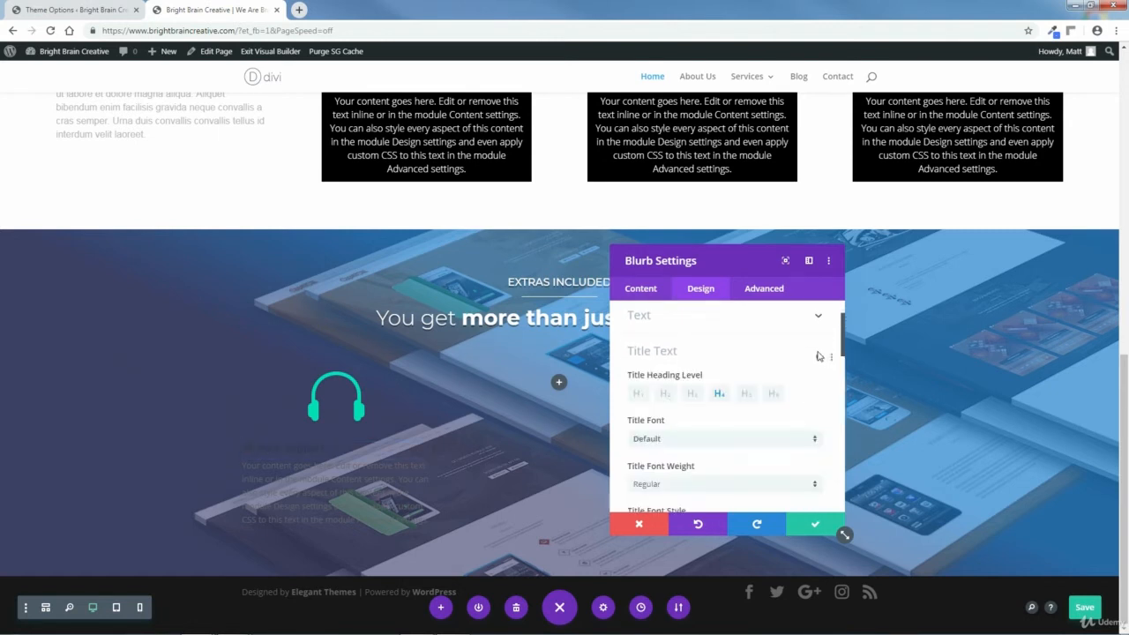
scroll(827, 349, "down", 1)
scroll(829, 348, "down", 1)
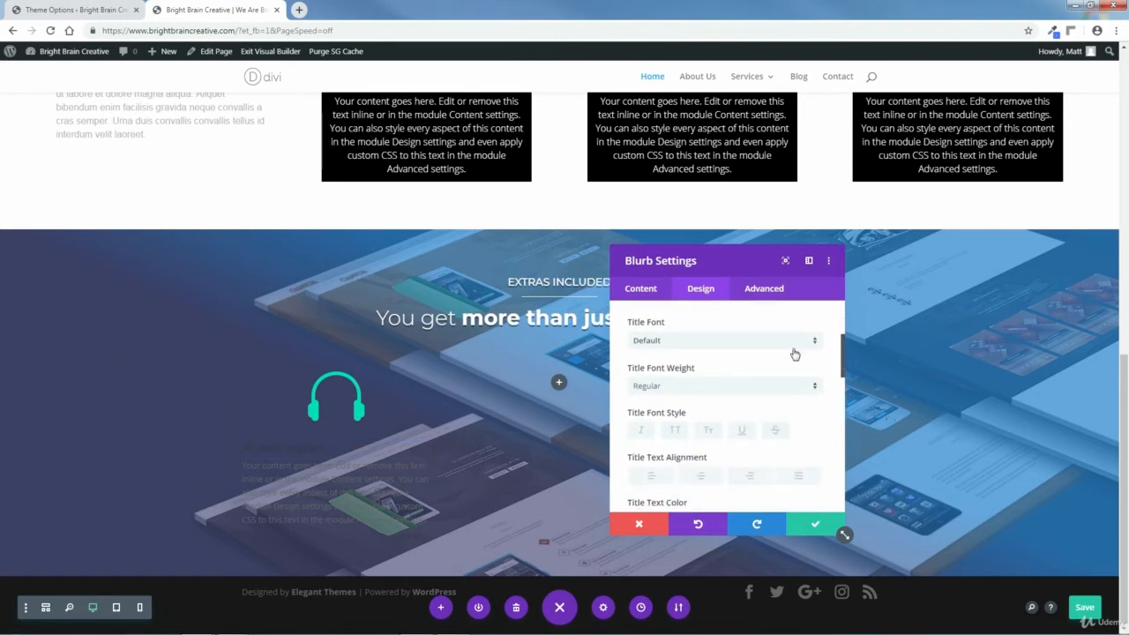
left_click(782, 342)
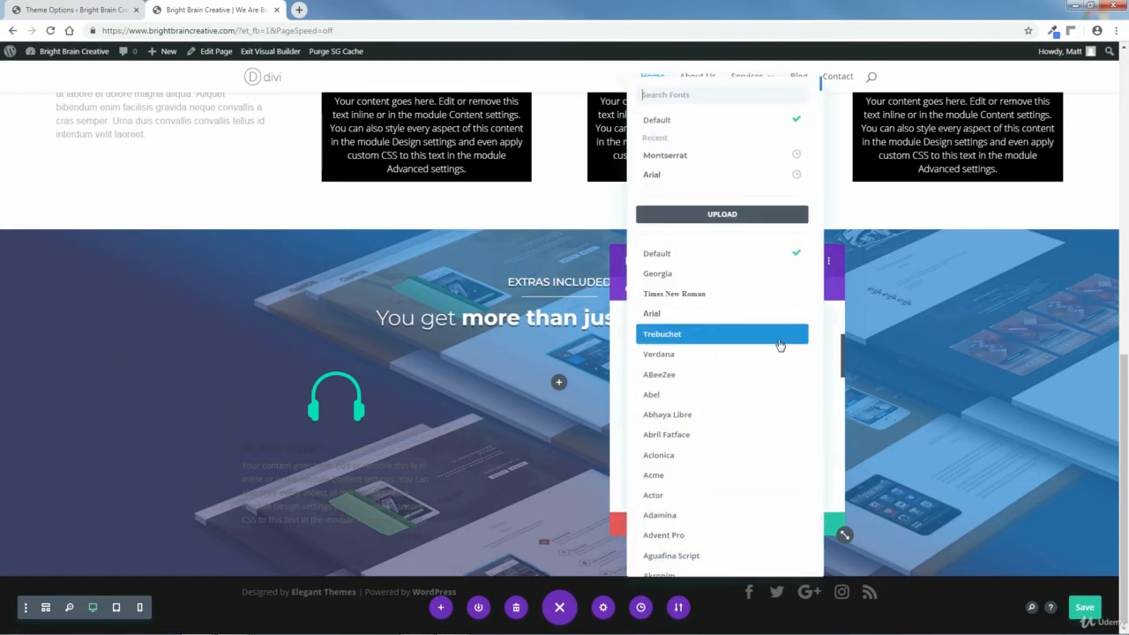
left_click(662, 156)
left_click(721, 391)
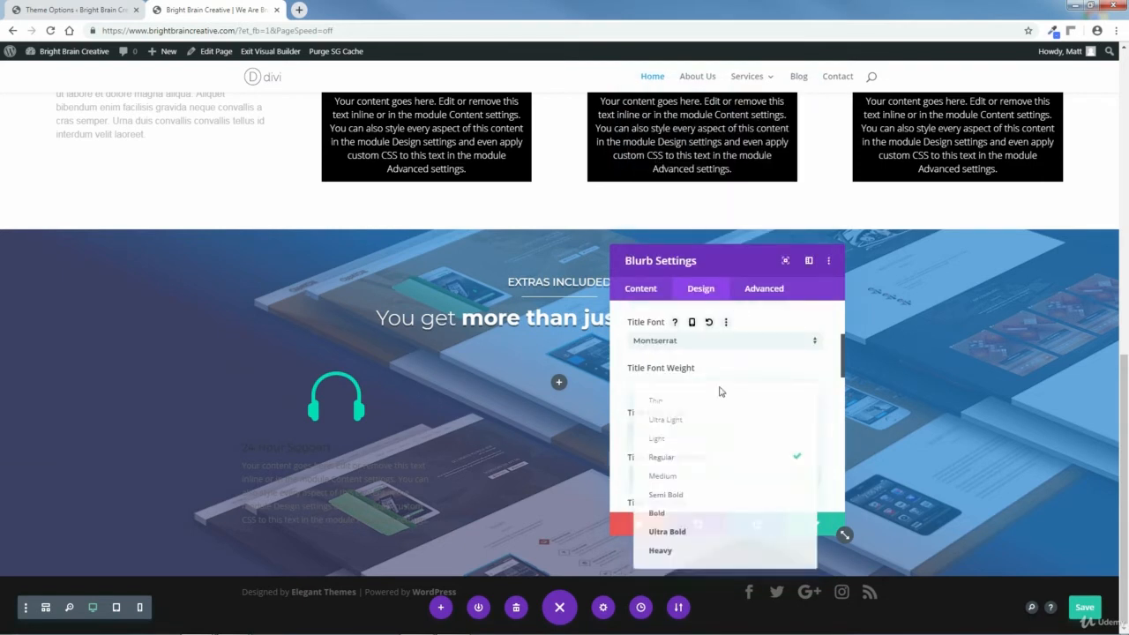
left_click(670, 436)
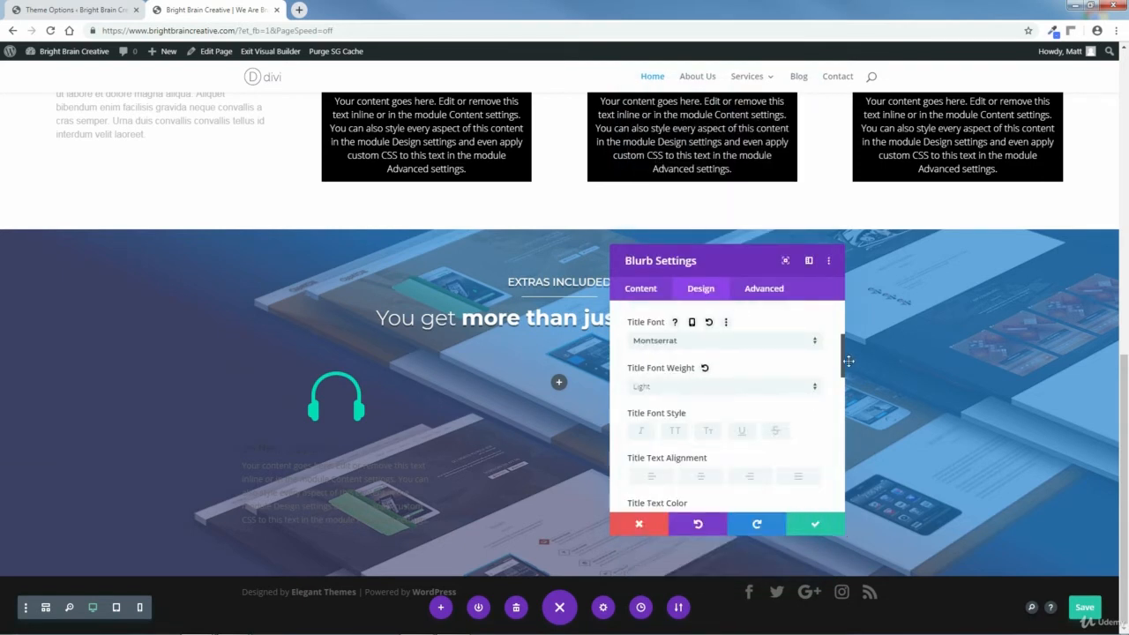
Format the blurb title as white, centered 30px text with a line height of 1.8em.
left_click_drag(842, 356, 845, 413)
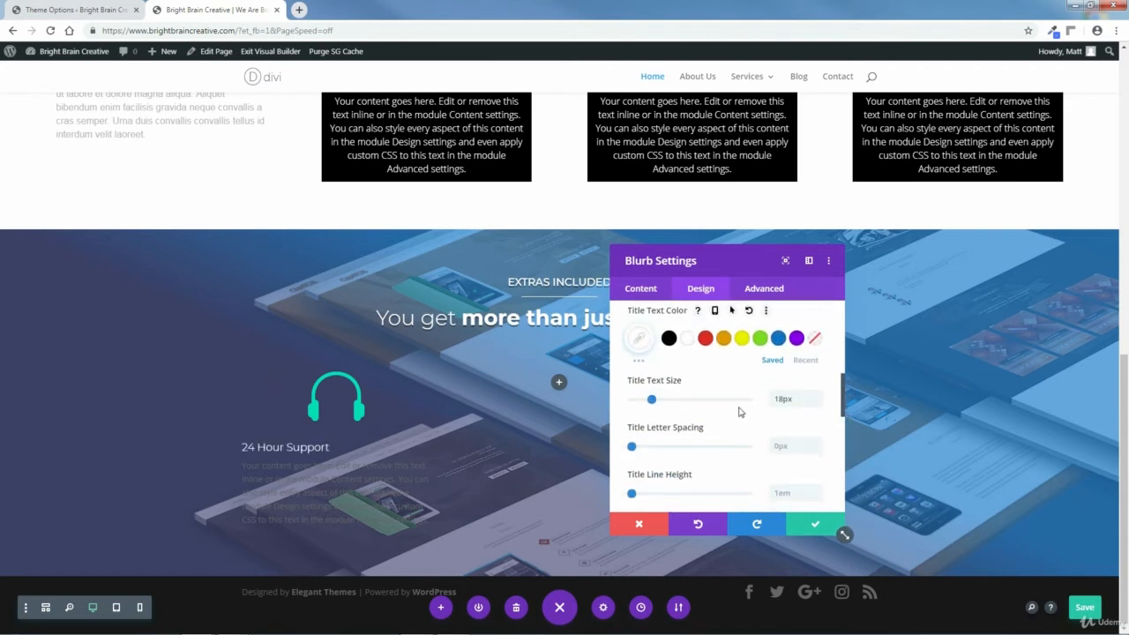
left_click_drag(651, 401, 667, 406)
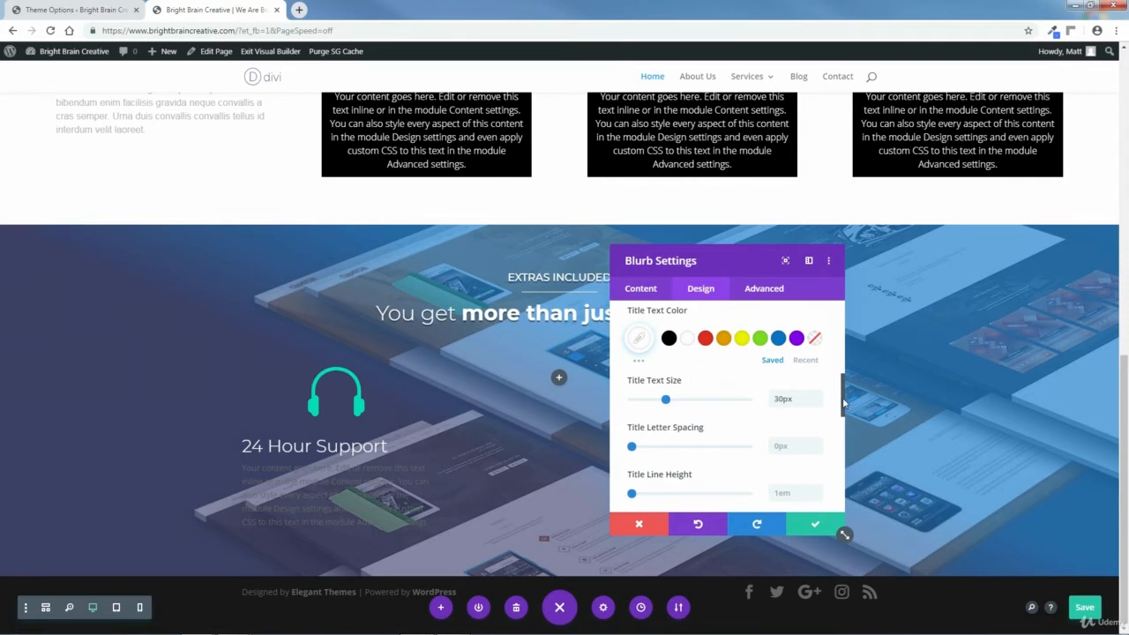
scroll(794, 403, "up", 2)
left_click(700, 385)
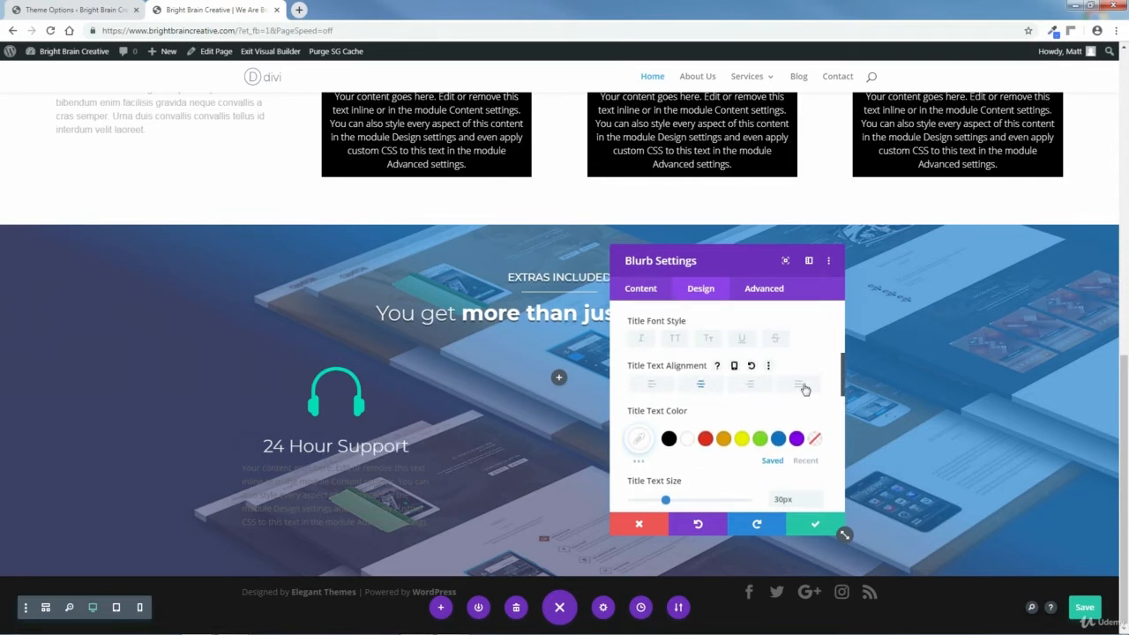
left_click_drag(842, 377, 848, 415)
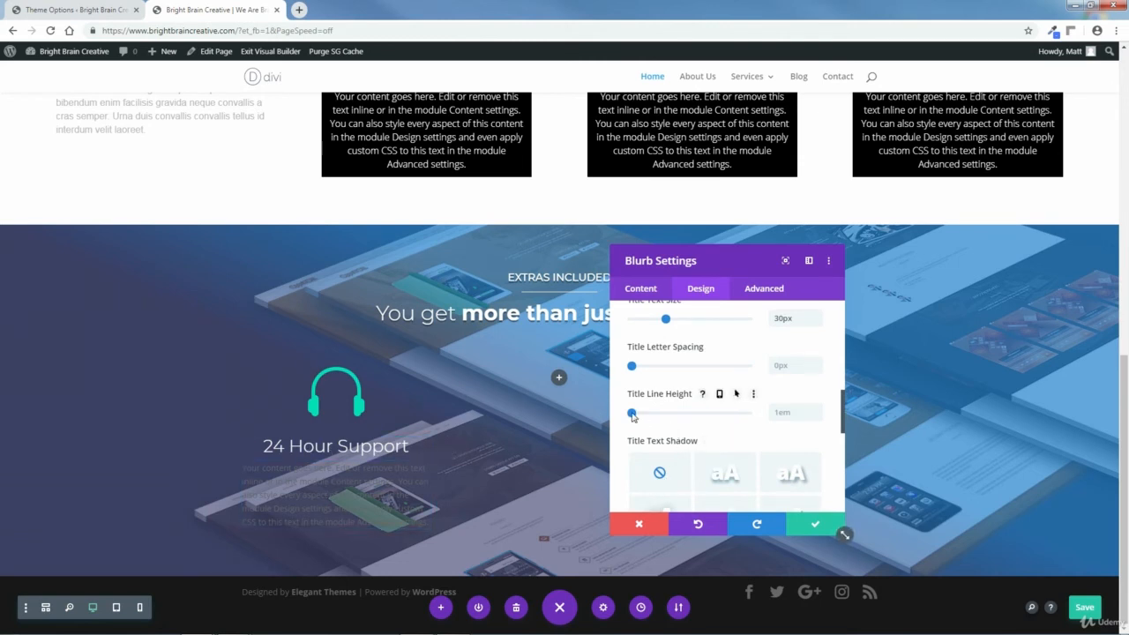
left_click_drag(634, 417, 677, 417)
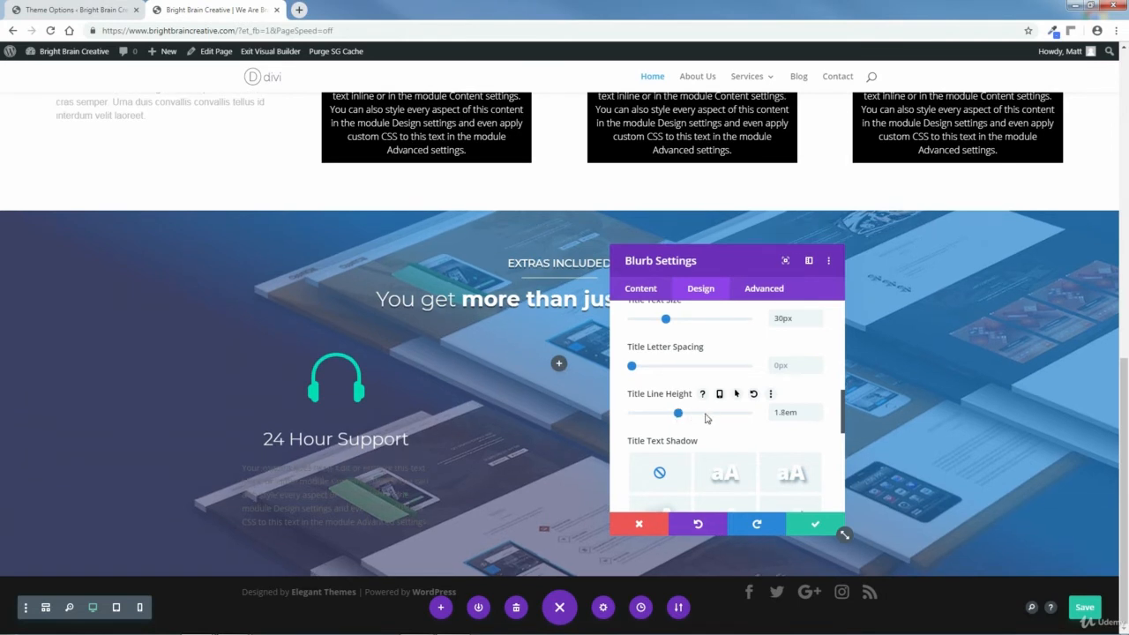
Set the blurb's body font to Arial.
scroll(829, 413, "up", 5)
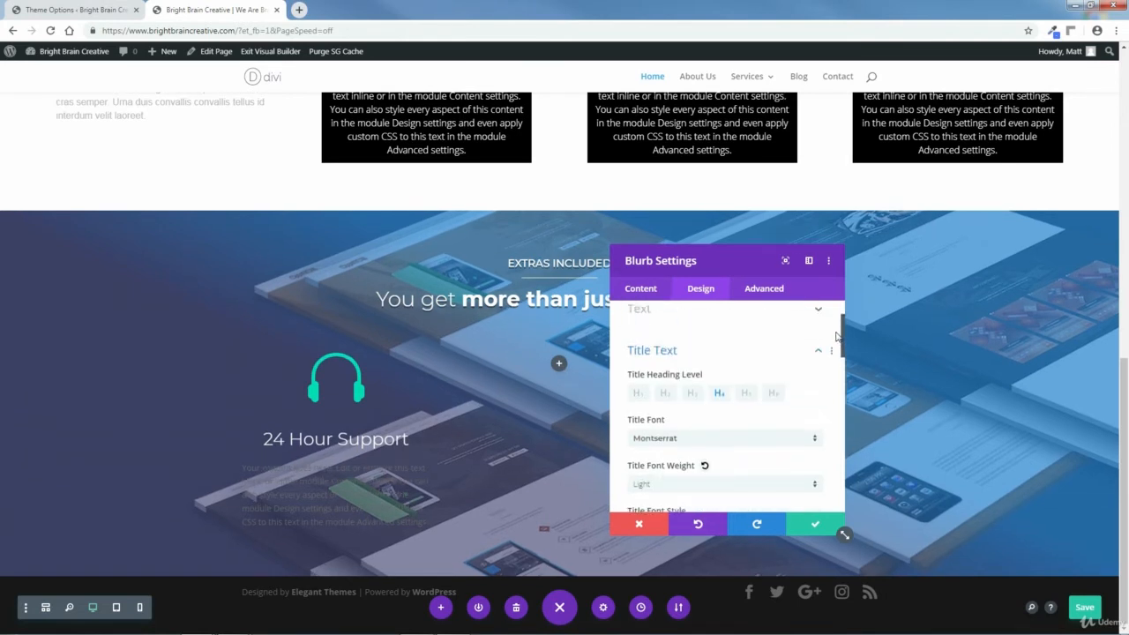
left_click(817, 444)
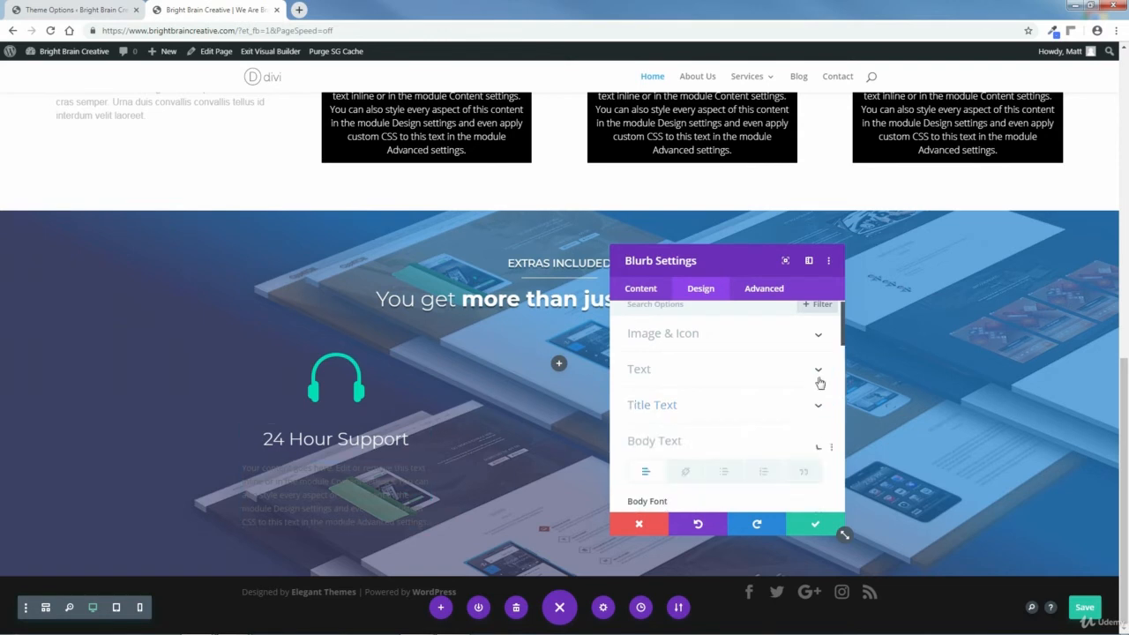
scroll(819, 378, "down", 3)
scroll(842, 360, "down", 1)
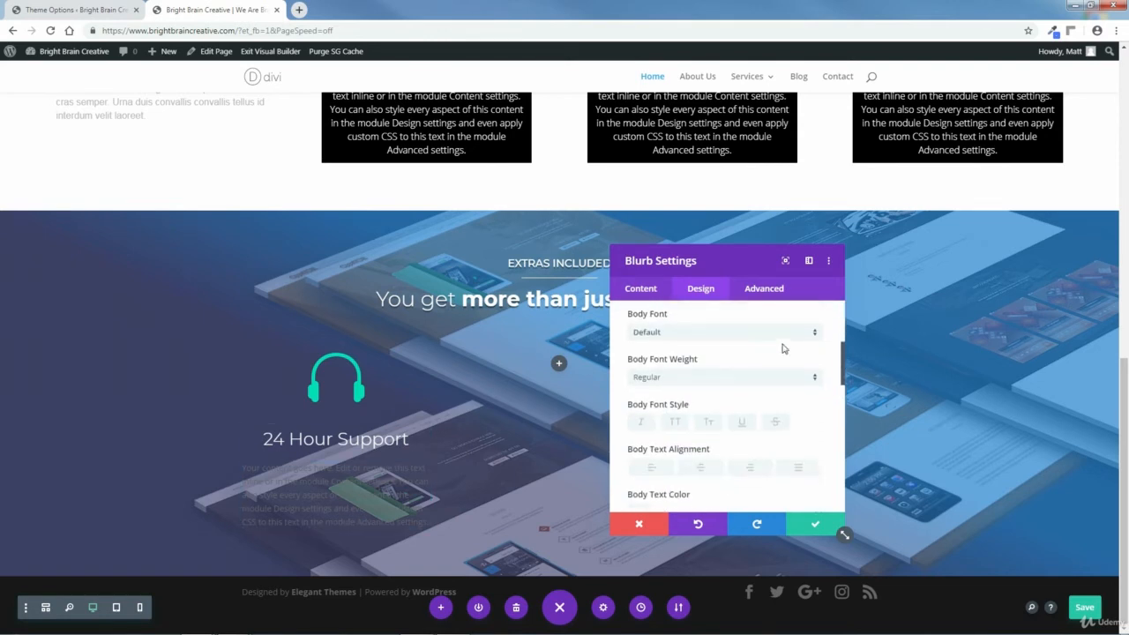
left_click(711, 340)
left_click(657, 175)
Make the blurb's body text white at 16px and save the blurb settings.
scroll(846, 384, "down", 1)
scroll(846, 384, "down", 3)
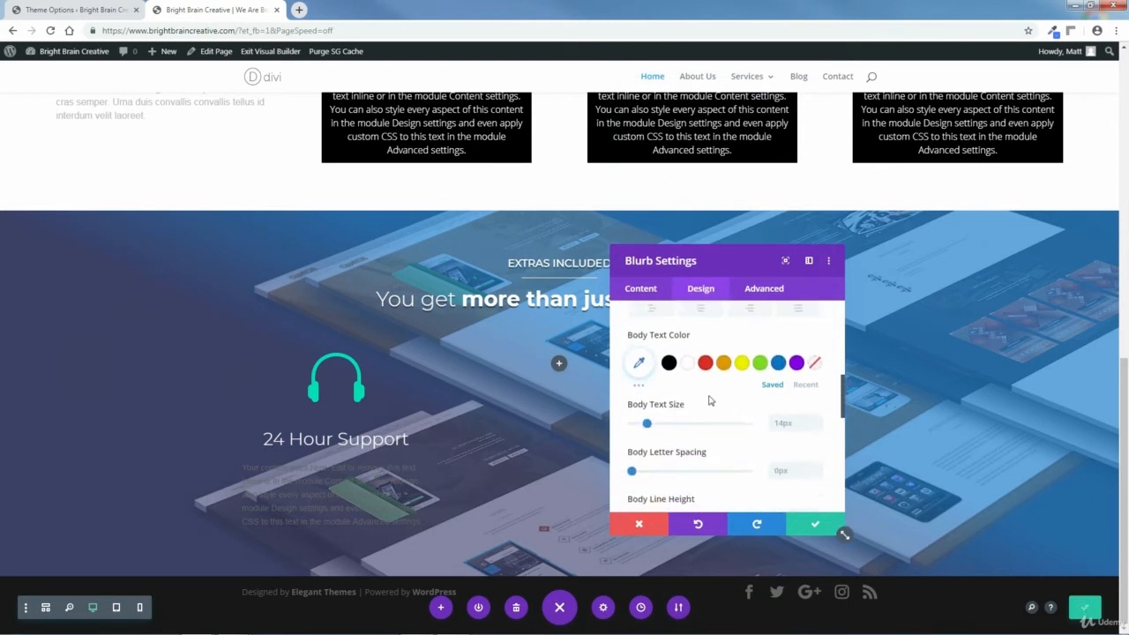
left_click(688, 368)
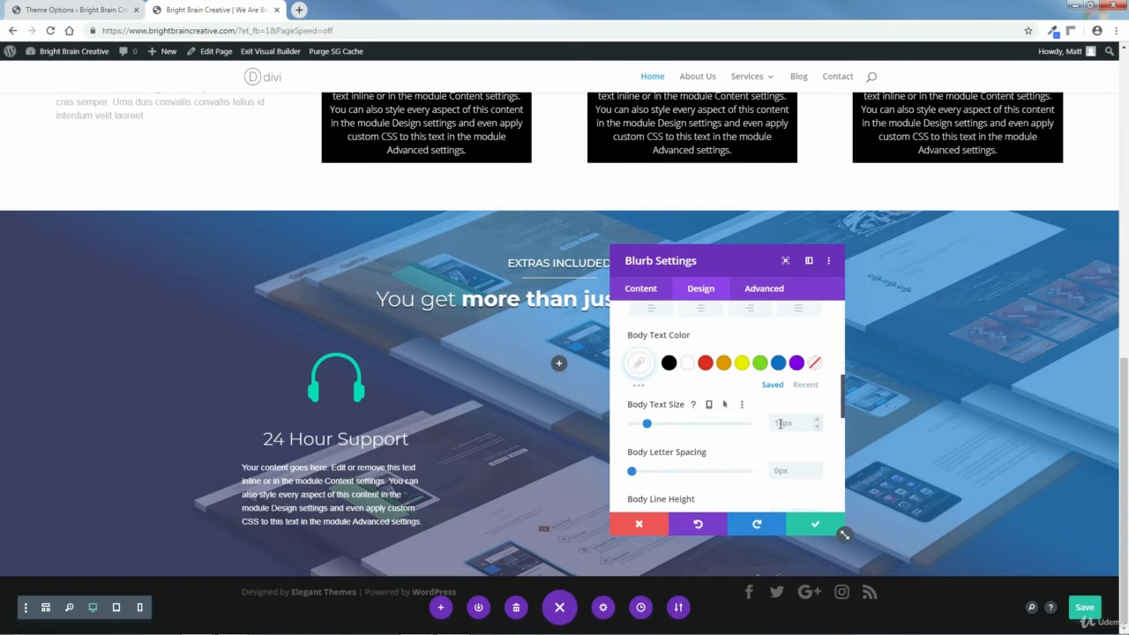
type("16px")
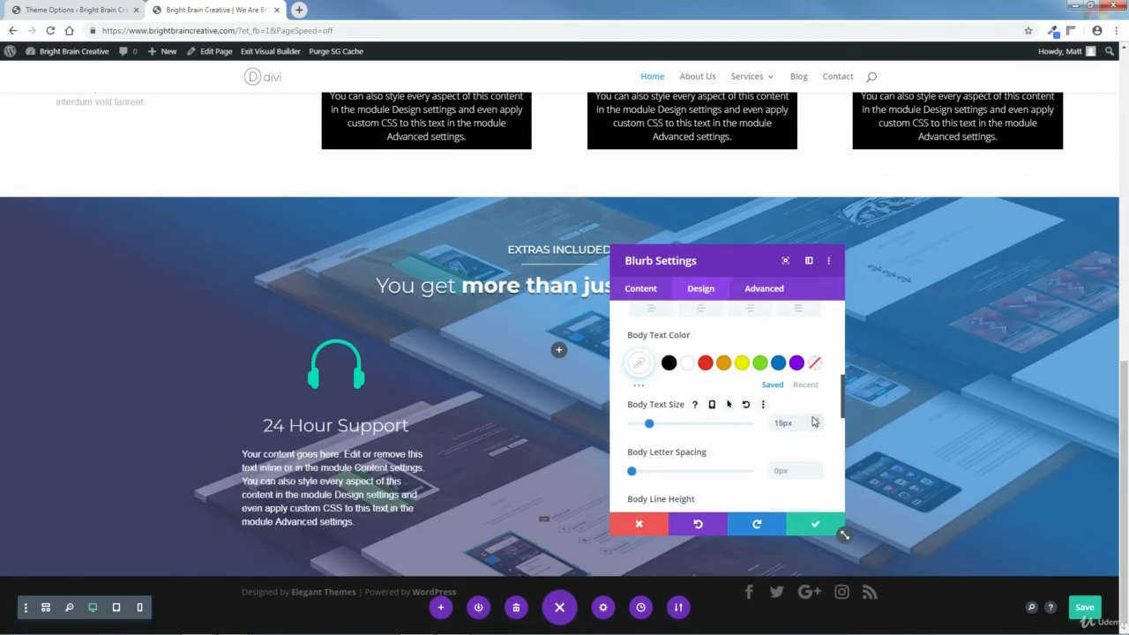
left_click(813, 528)
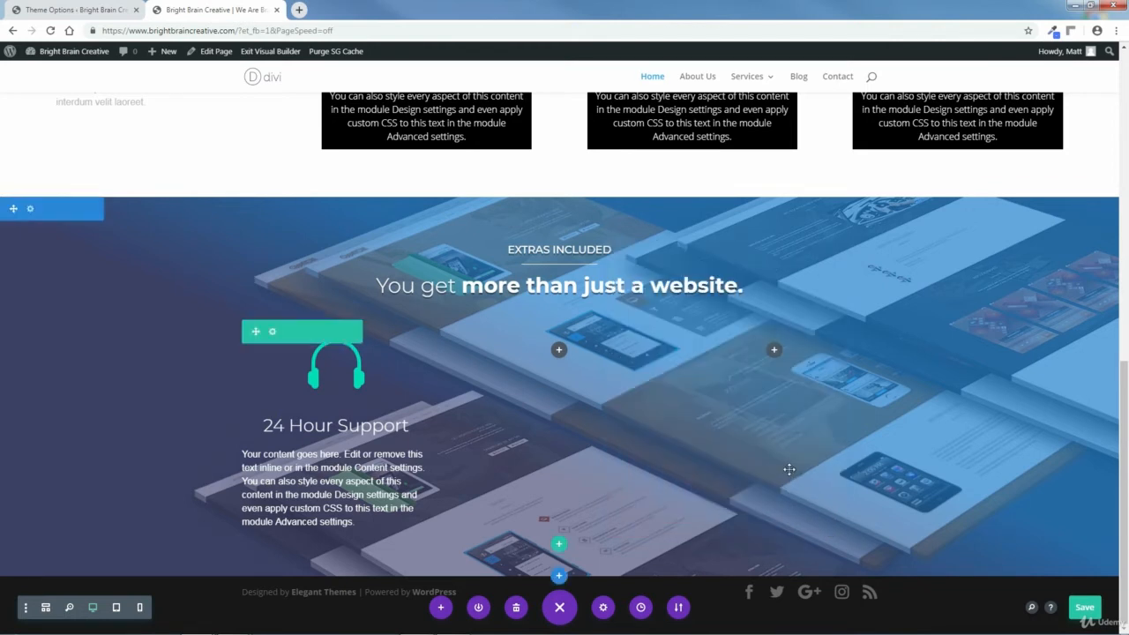
Add a Button module below the 24 Hour Support blurb with the text "Learn More" and the link URL "#".
left_click(335, 508)
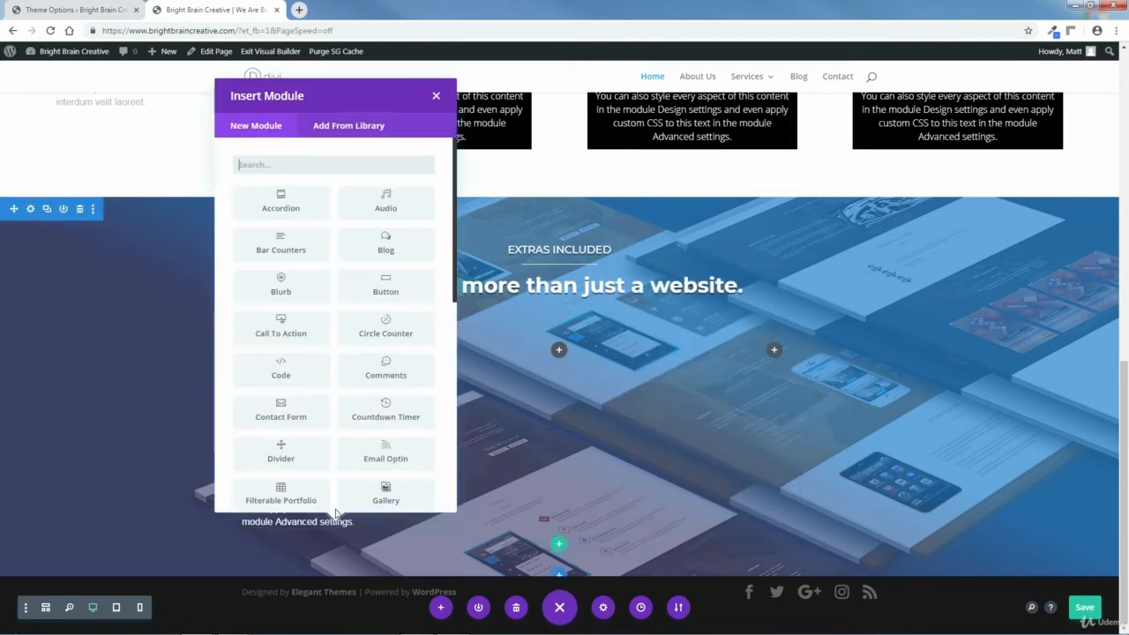
left_click(384, 280)
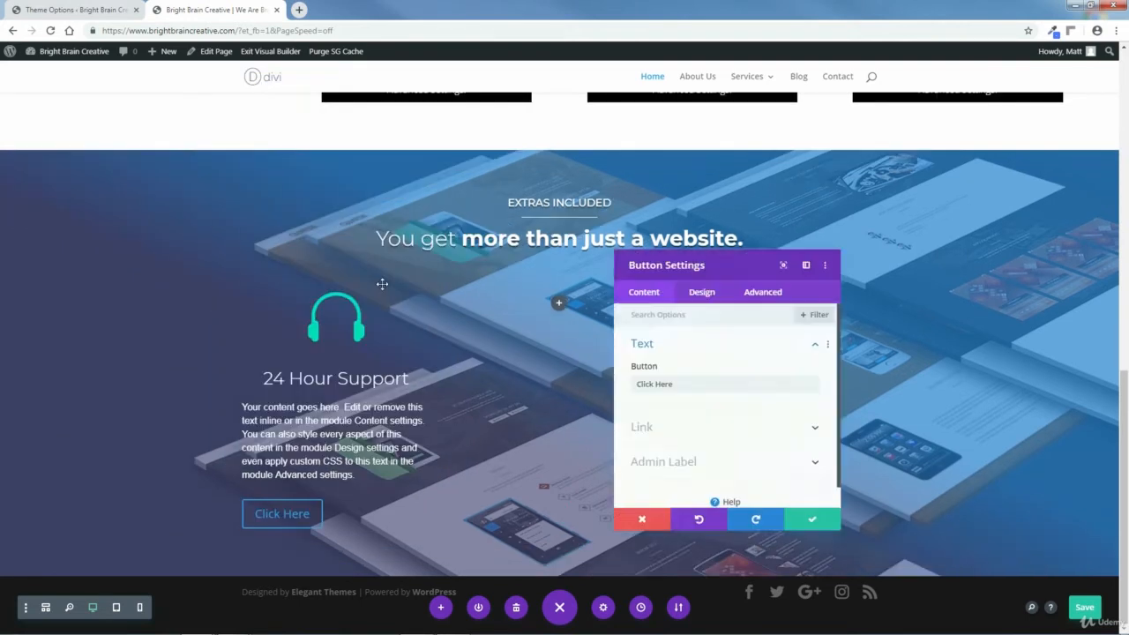
left_click_drag(676, 383, 632, 390)
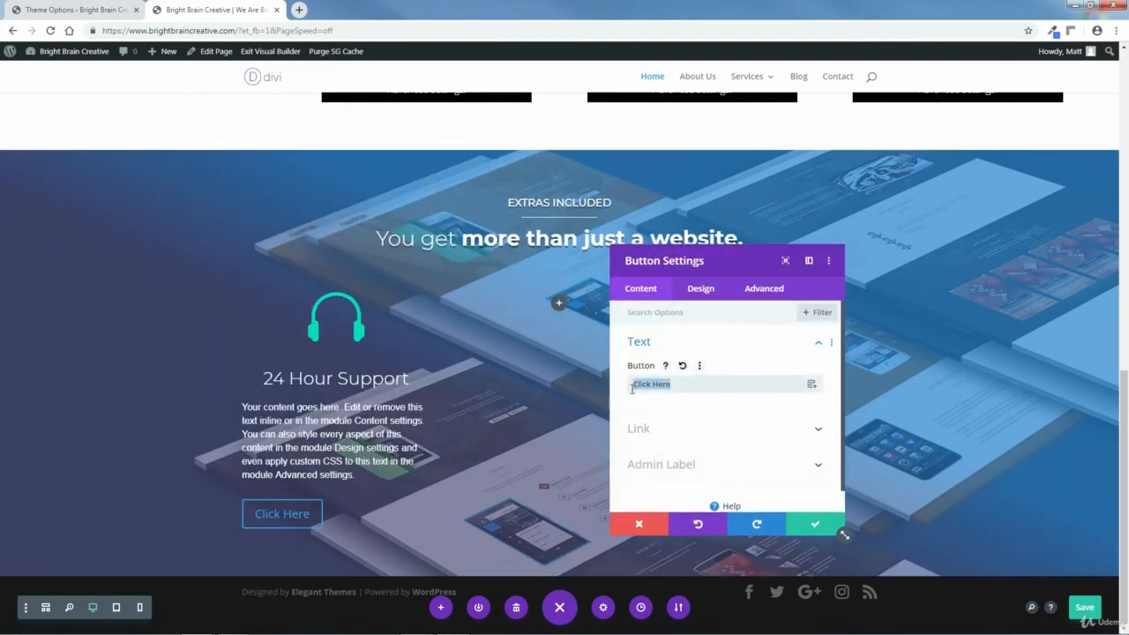
type("Lea")
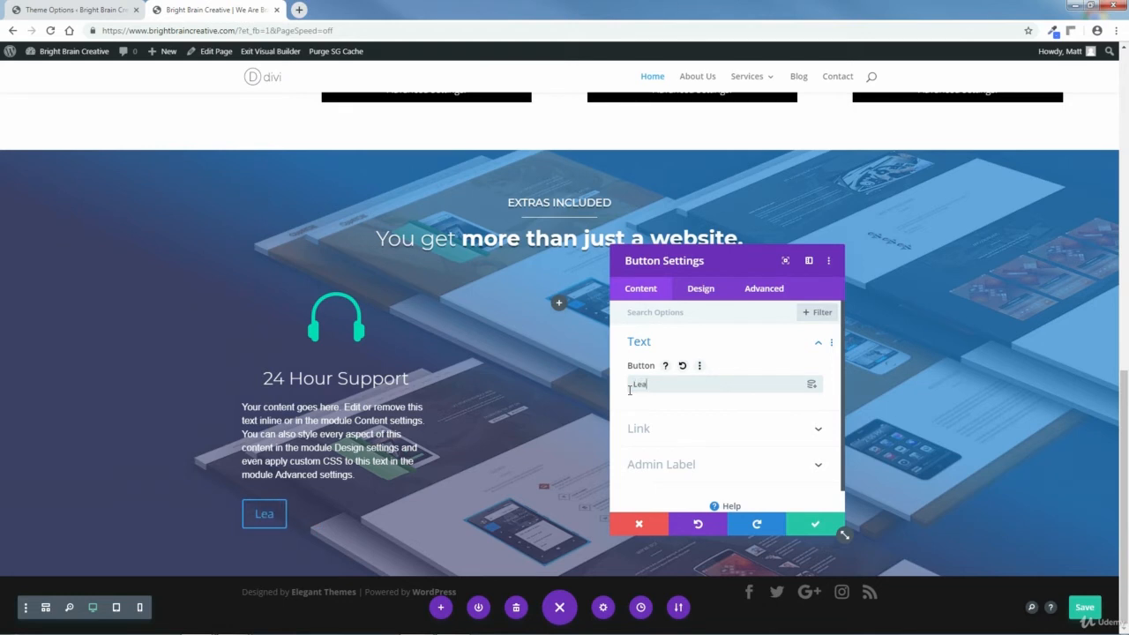
type("rn More")
left_click(816, 429)
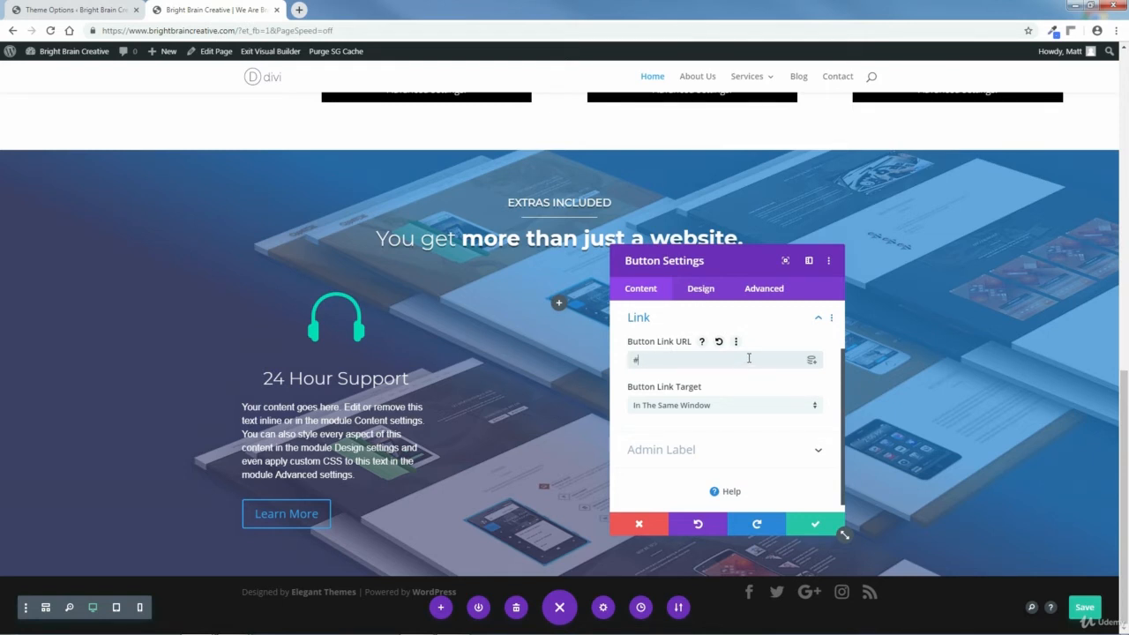
Center the Learn More button within its column.
left_click(700, 290)
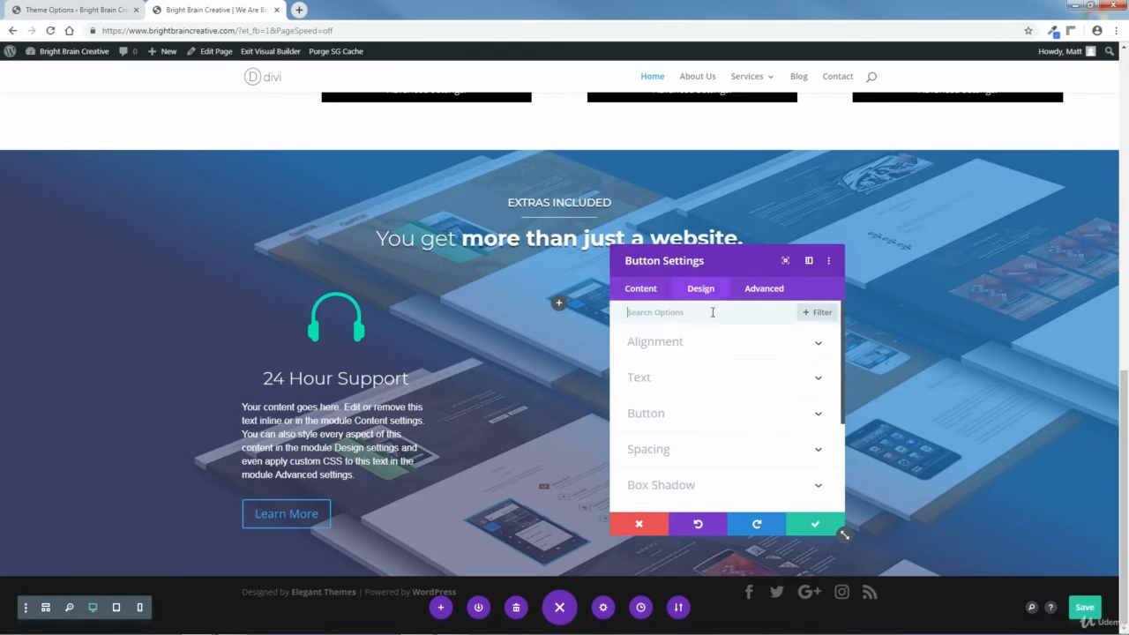
left_click(813, 344)
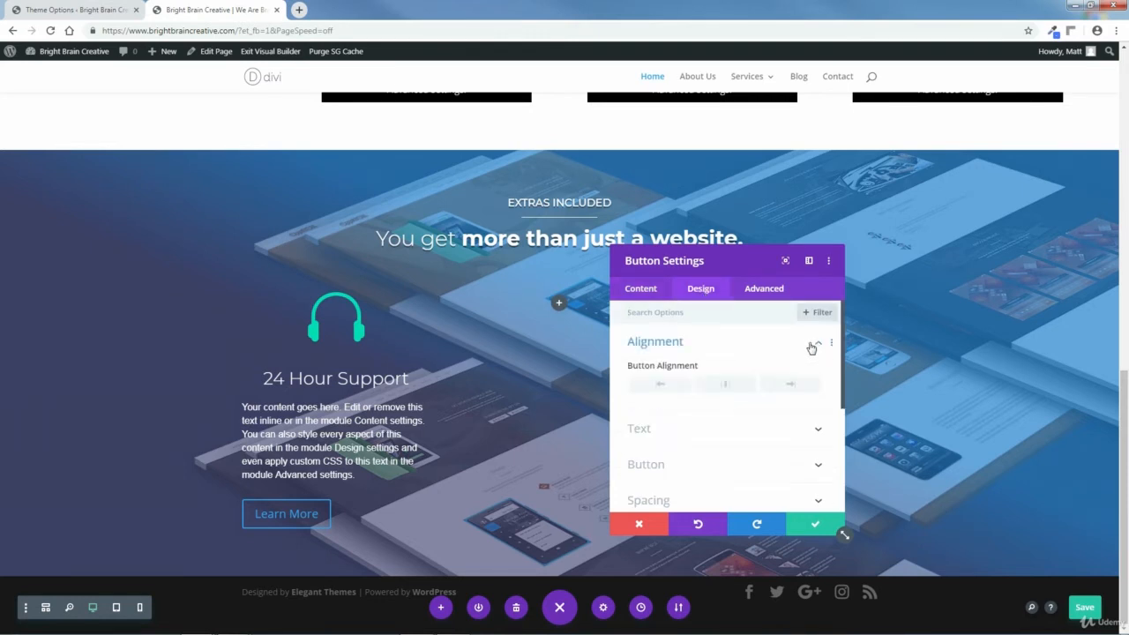
left_click(726, 385)
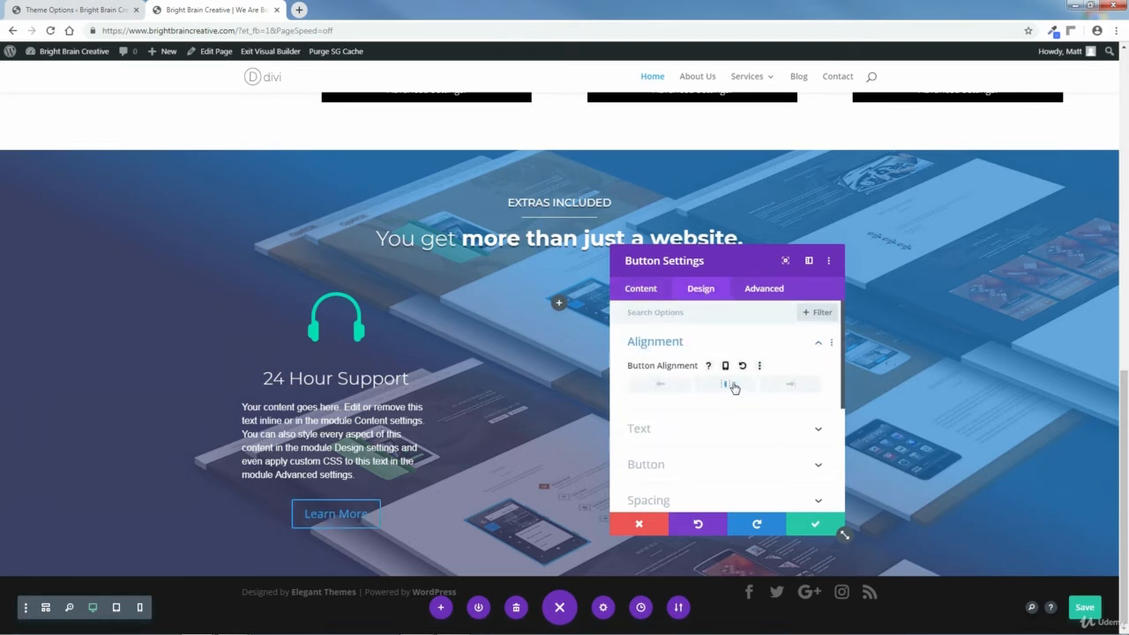
left_click(815, 344)
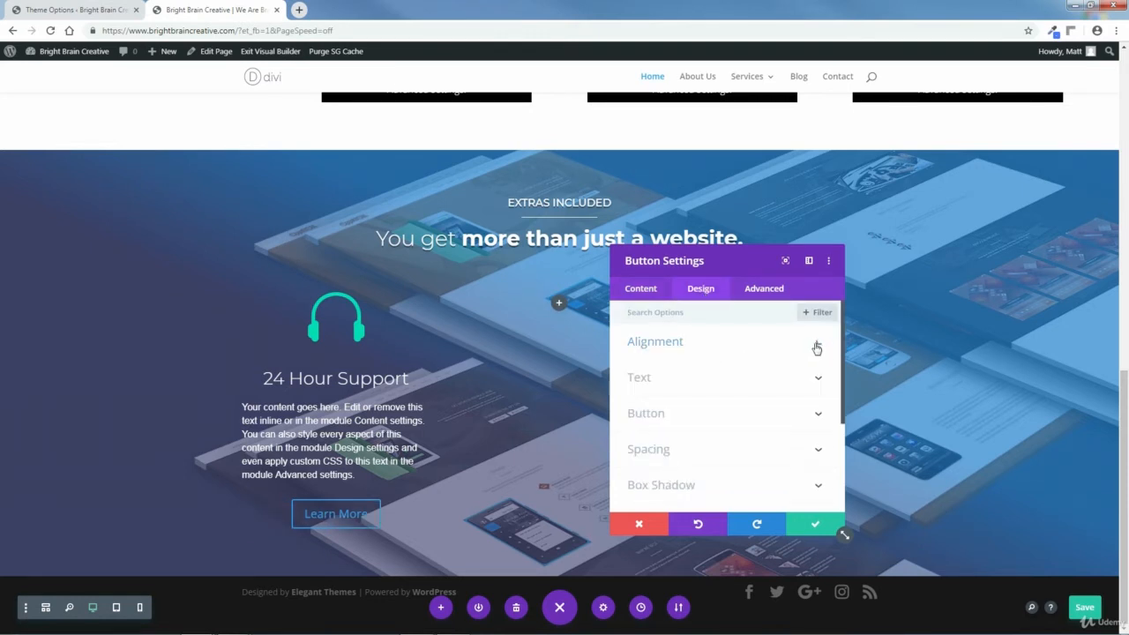
Enable custom styles for the Learn More button and set its text color to #00dbb6.
left_click(811, 417)
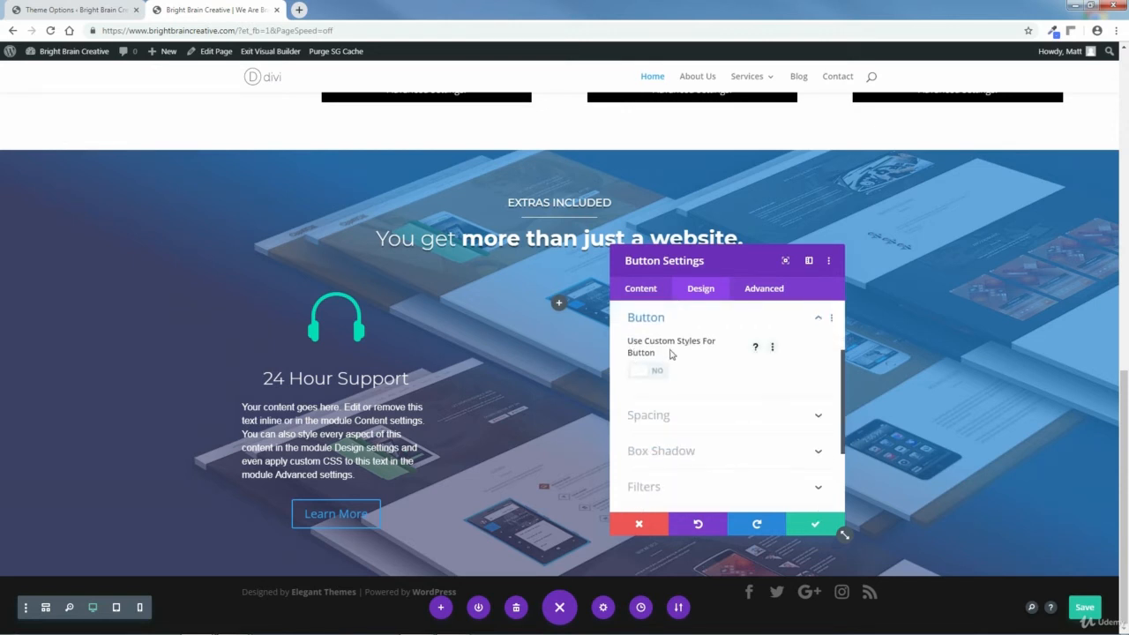
left_click(643, 372)
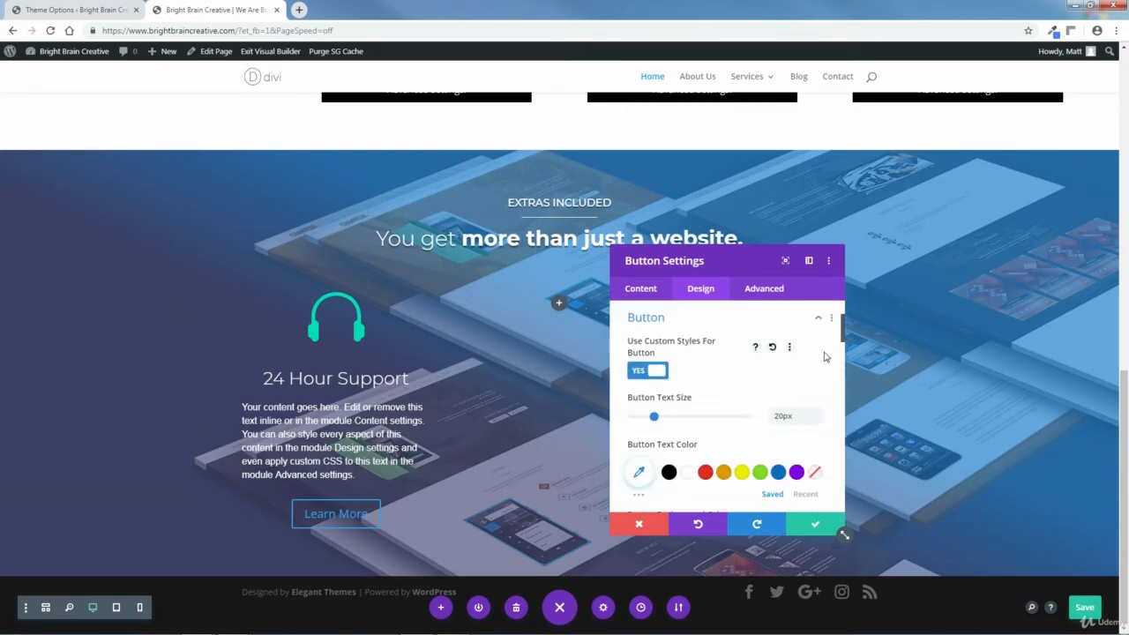
scroll(843, 335, "down", 1)
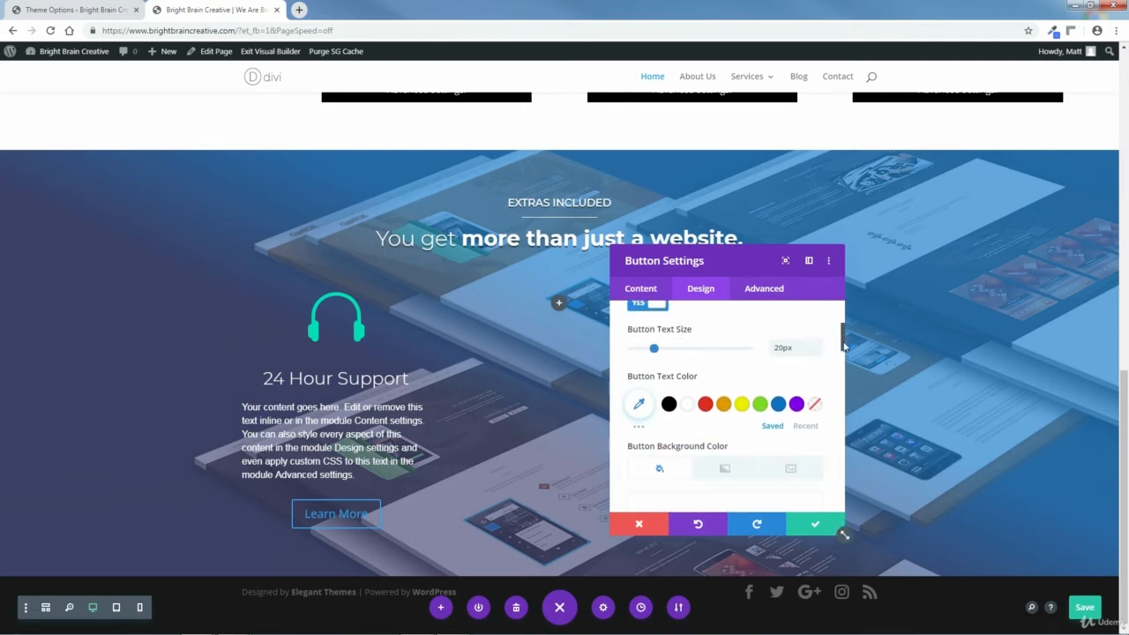
scroll(843, 346, "down", 1)
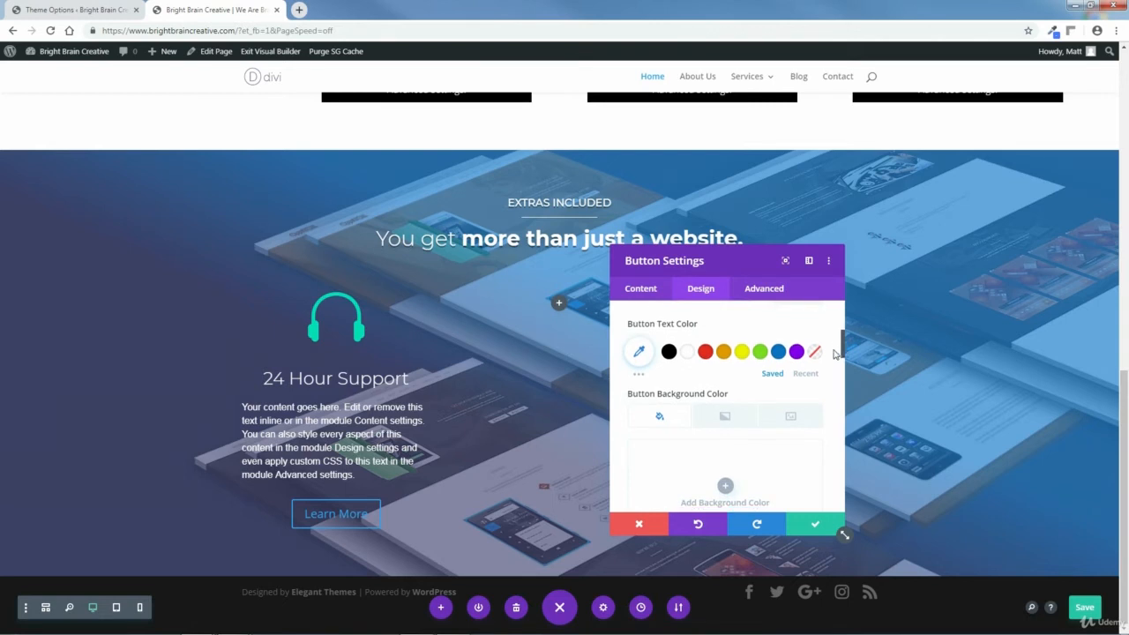
left_click(639, 352)
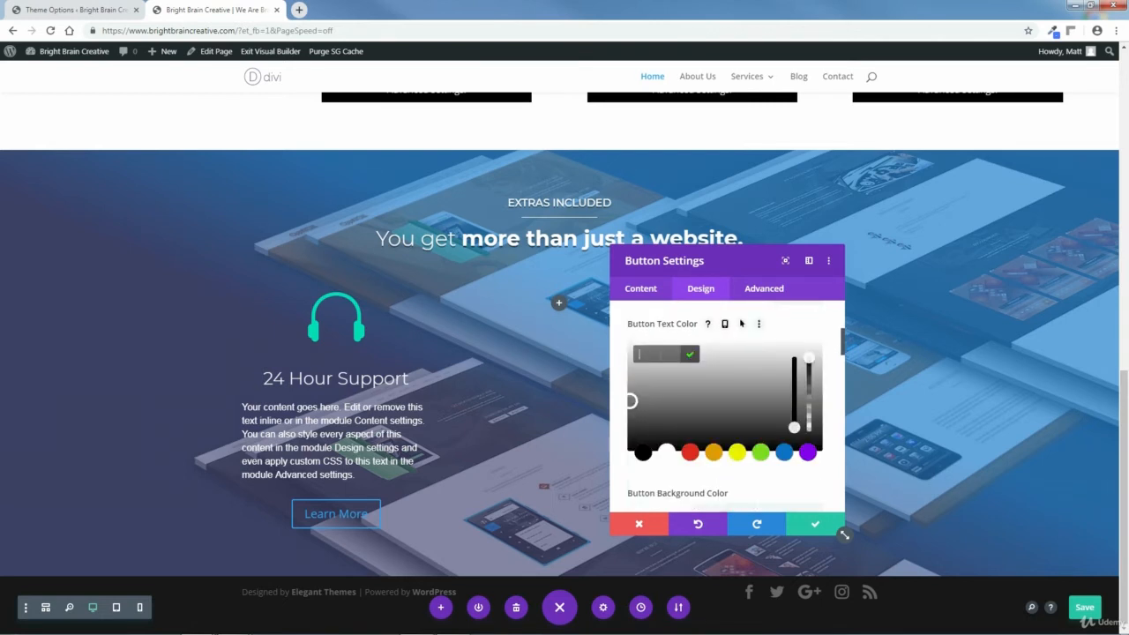
type("00dbb6")
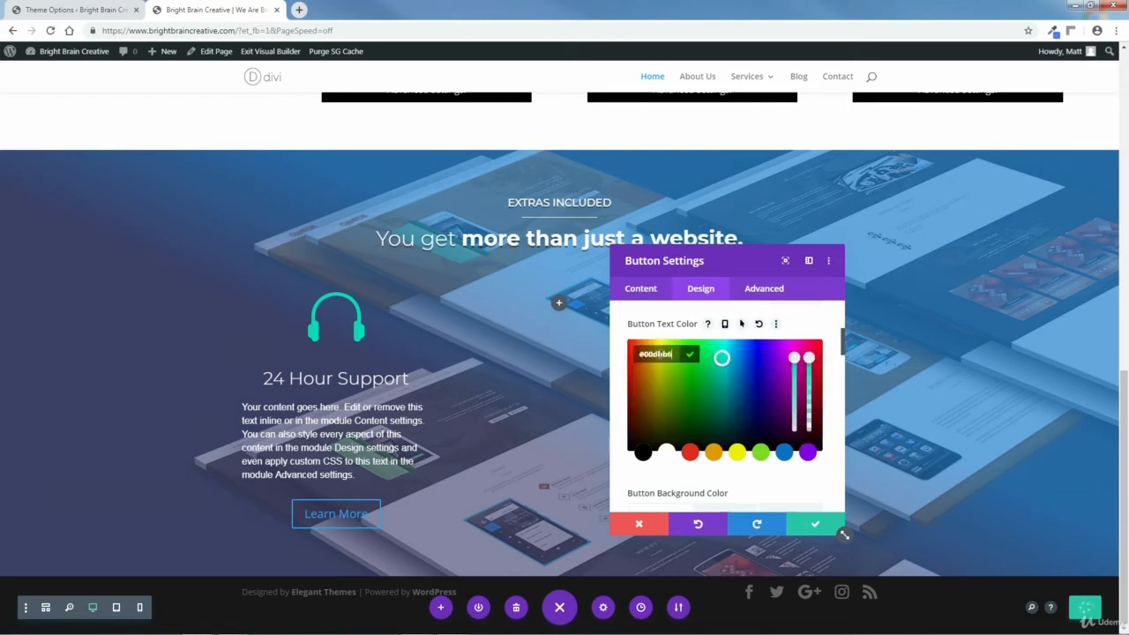
left_click(690, 357)
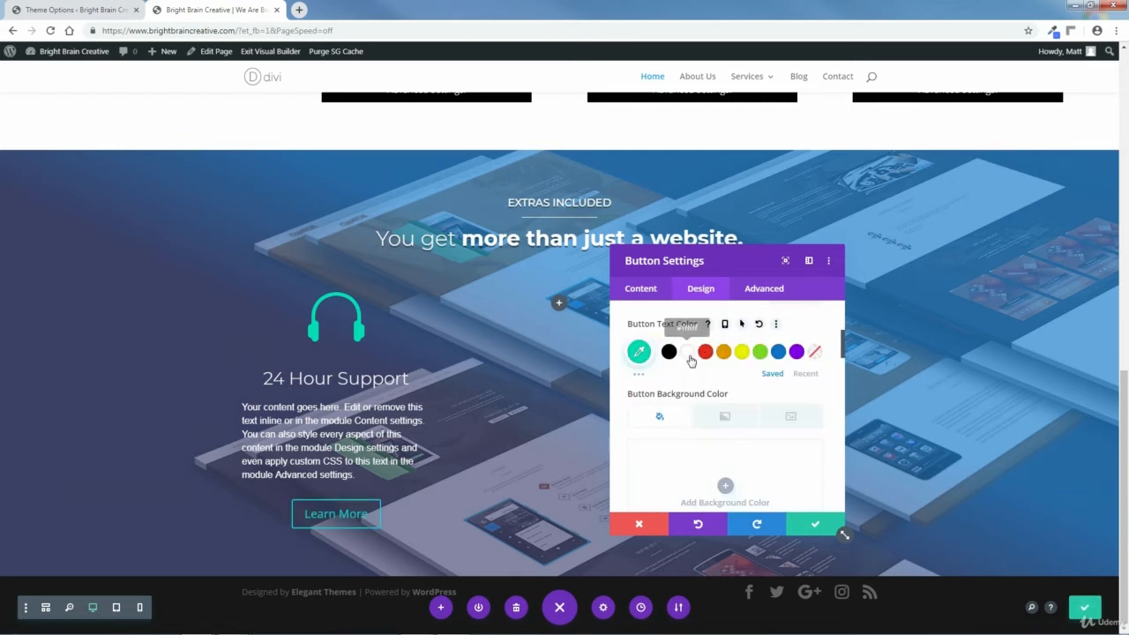
Give the Learn More button a hover background color of #2757e9, keeping the default state without a background.
scroll(797, 352, "down", 1)
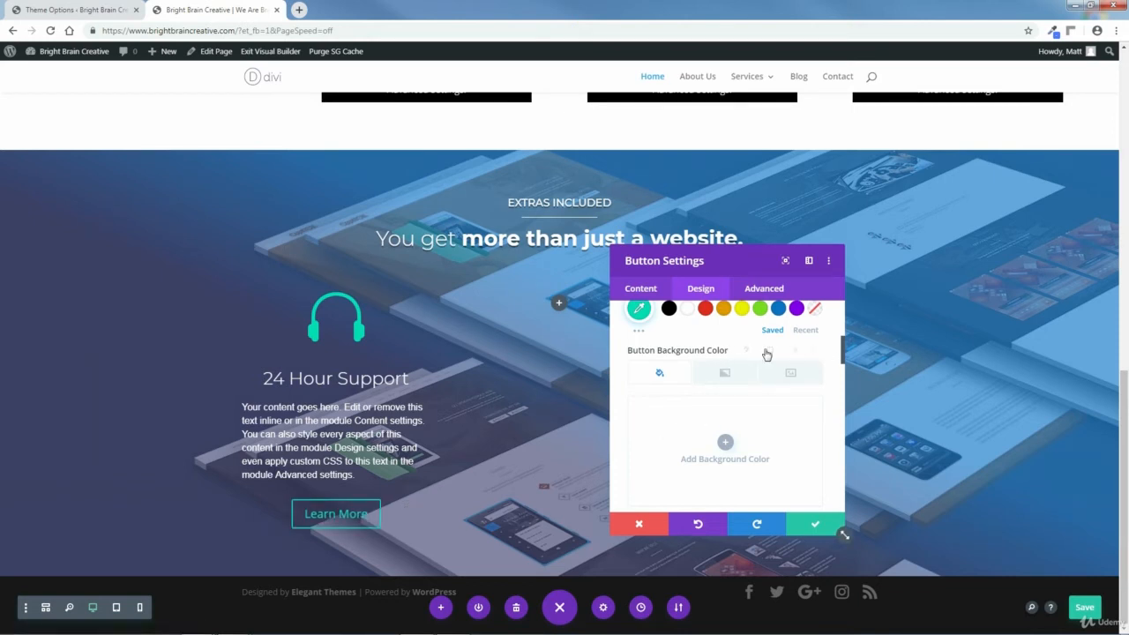
mouse_move(769, 354)
left_click(772, 350)
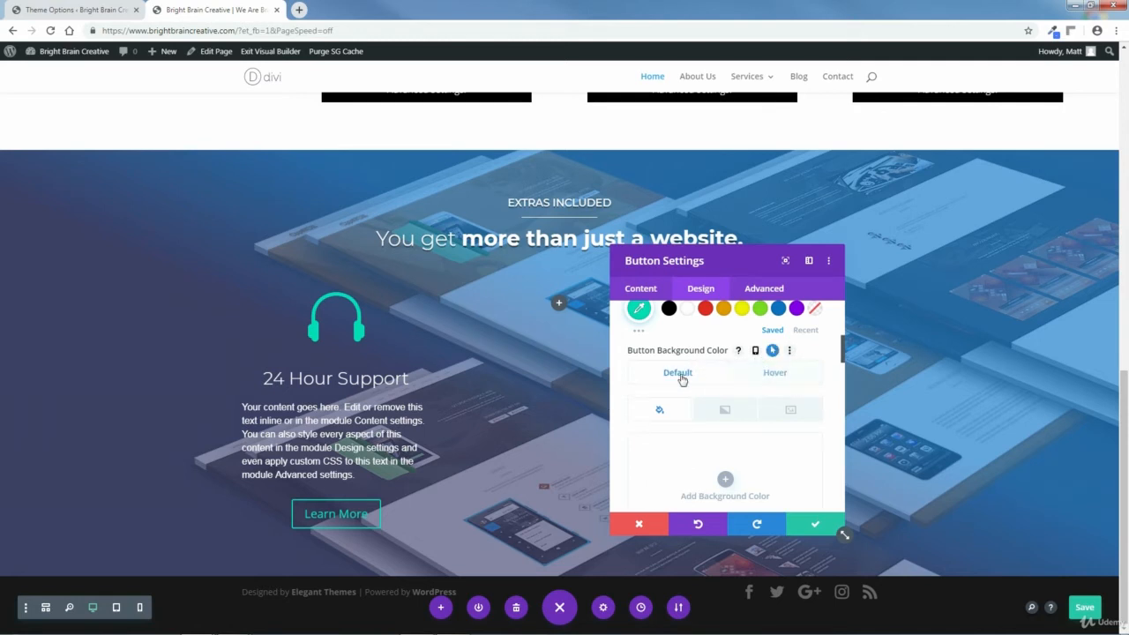
left_click(775, 377)
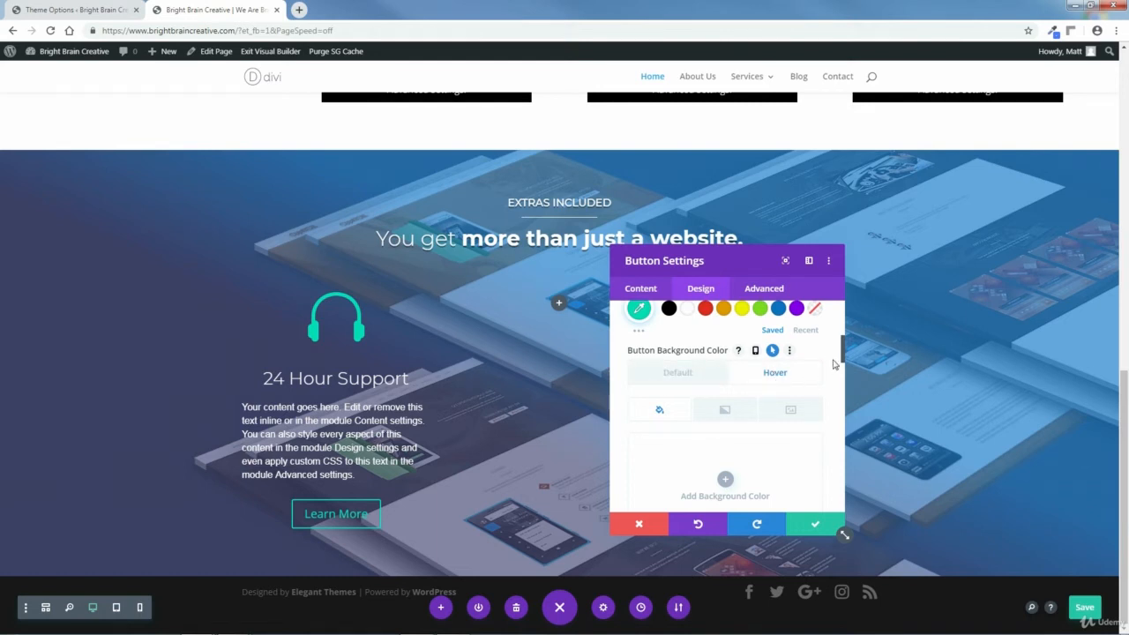
scroll(842, 355, "down", 1)
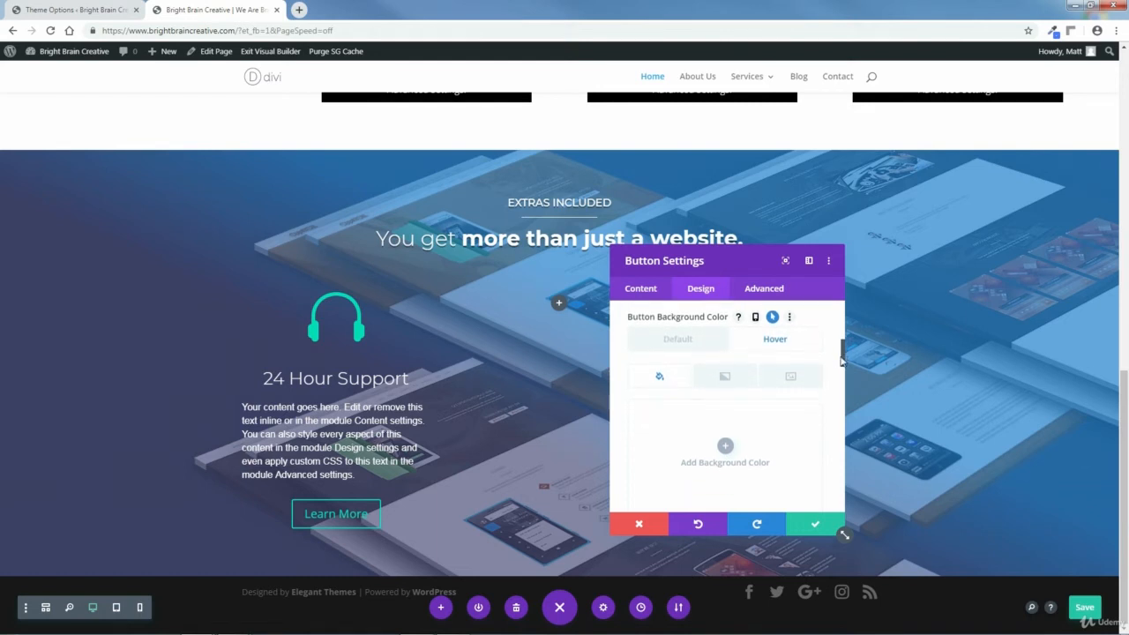
left_click(716, 445)
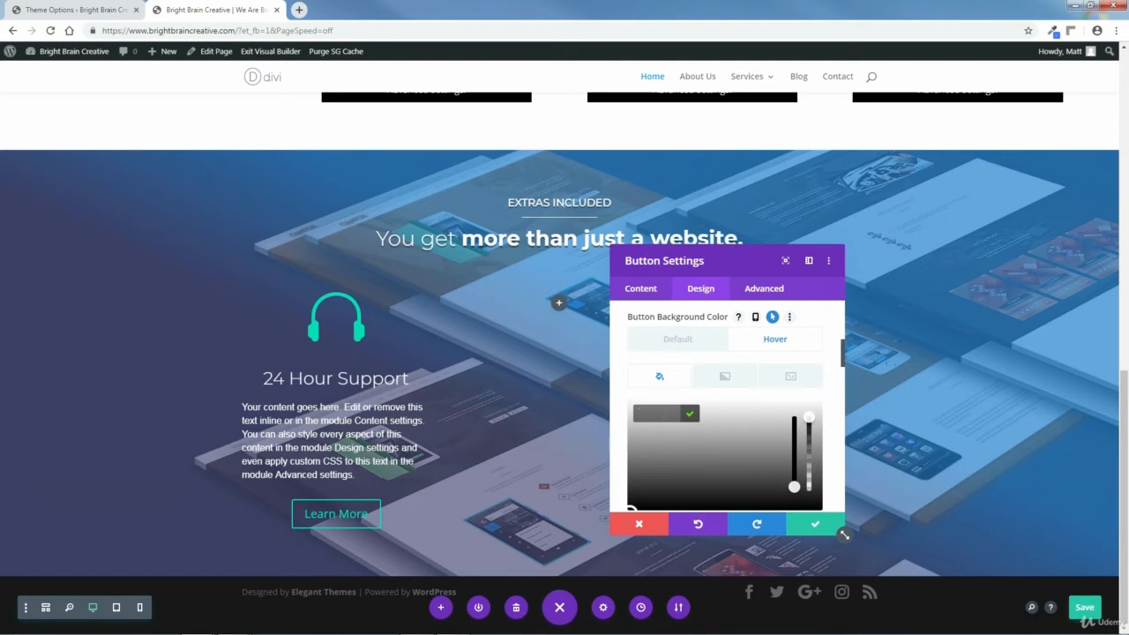
type("2757")
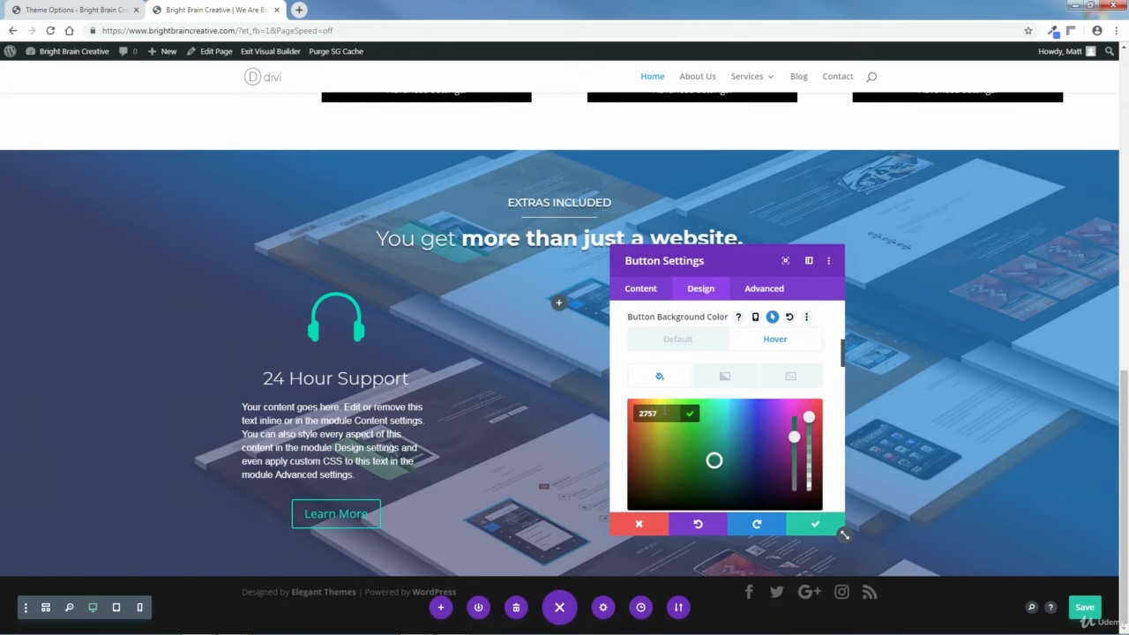
type("c9")
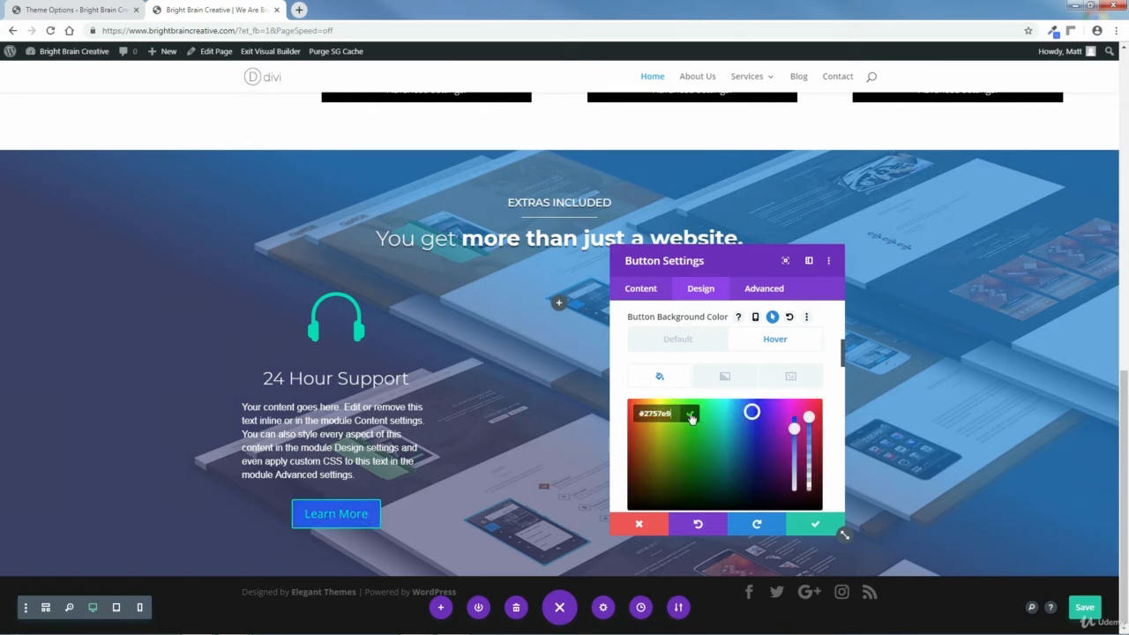
left_click(690, 415)
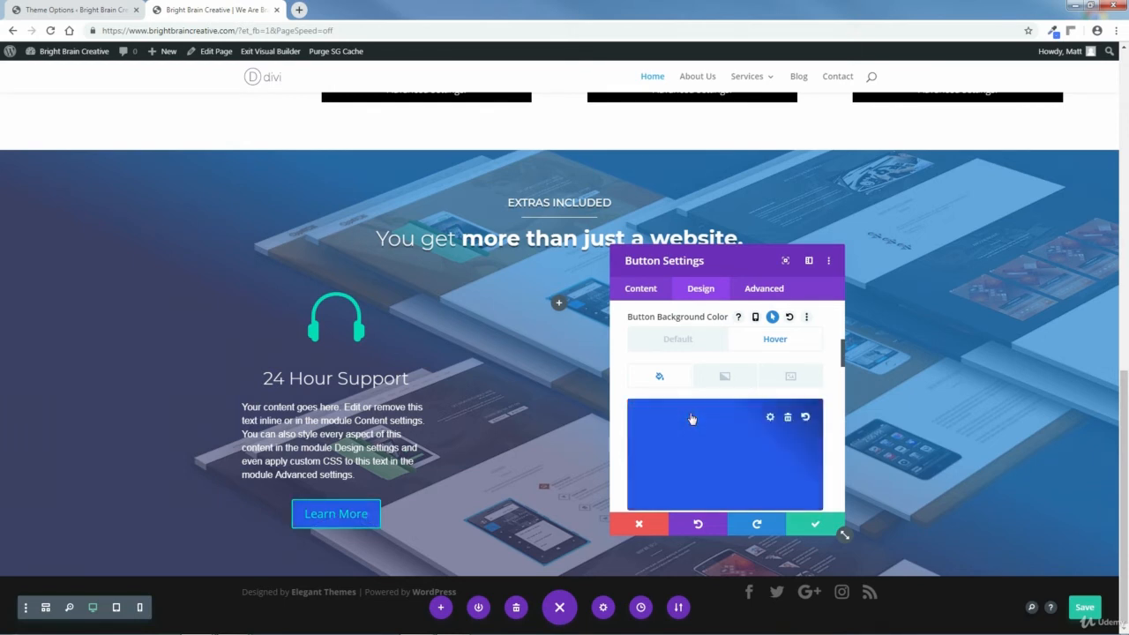
left_click(675, 343)
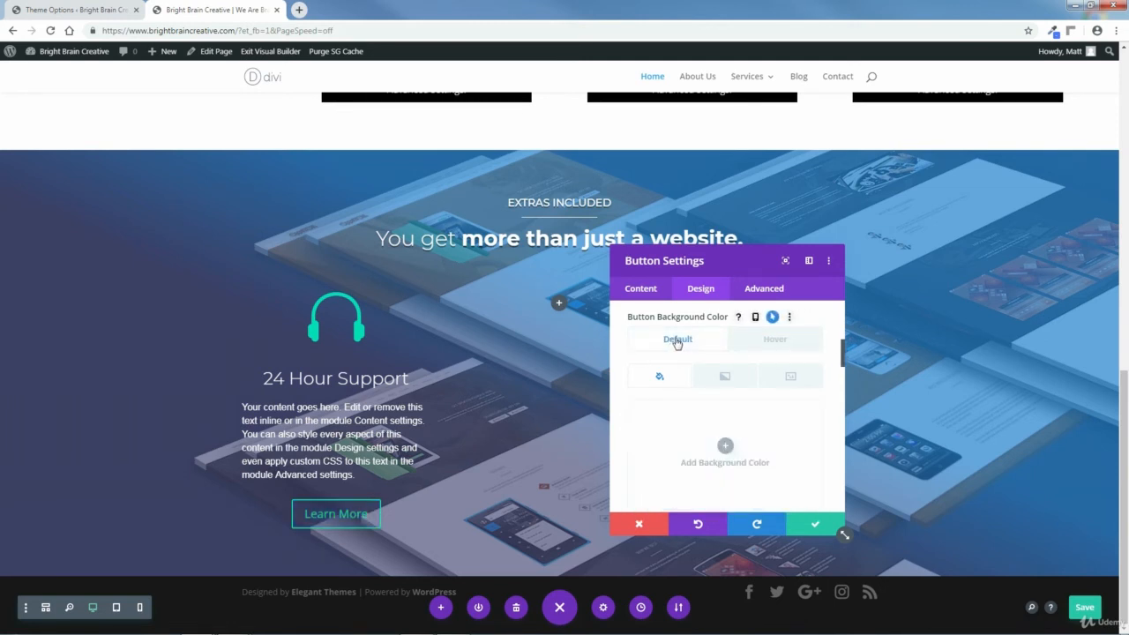
left_click(774, 341)
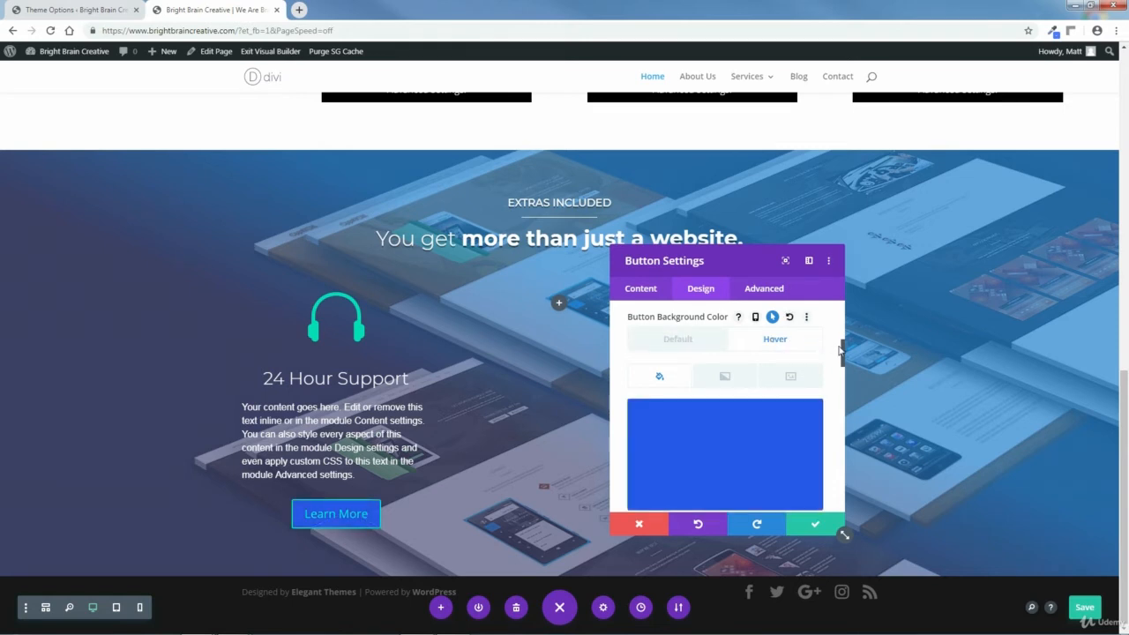
Set the button's border radius to 10px and its letter spacing to 1px.
left_click_drag(839, 350, 861, 399)
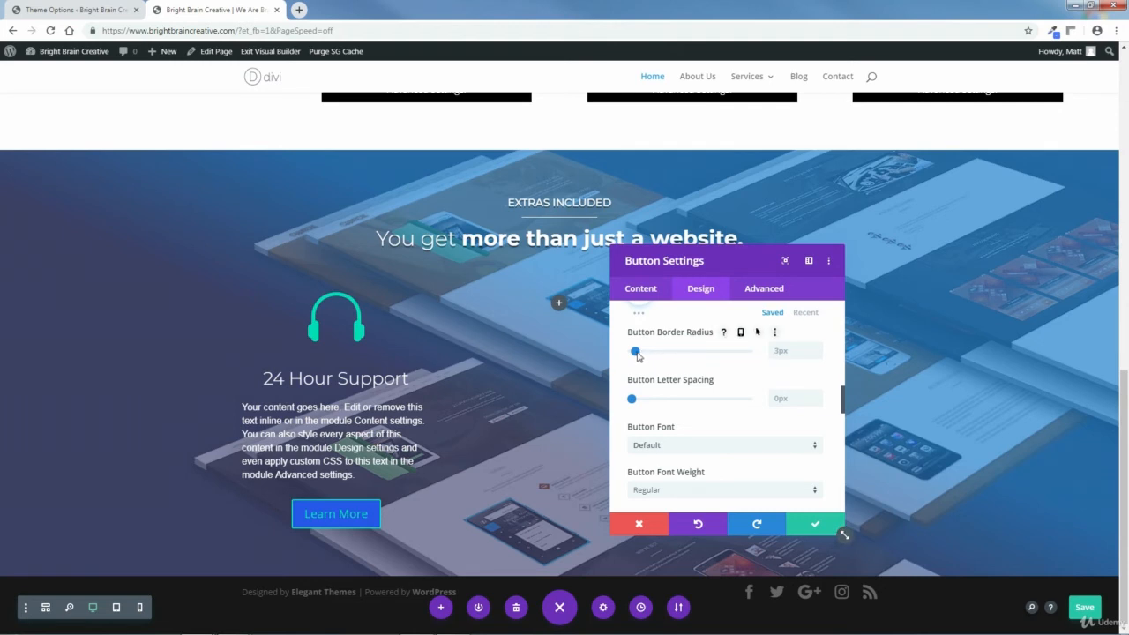
left_click_drag(638, 355, 641, 354)
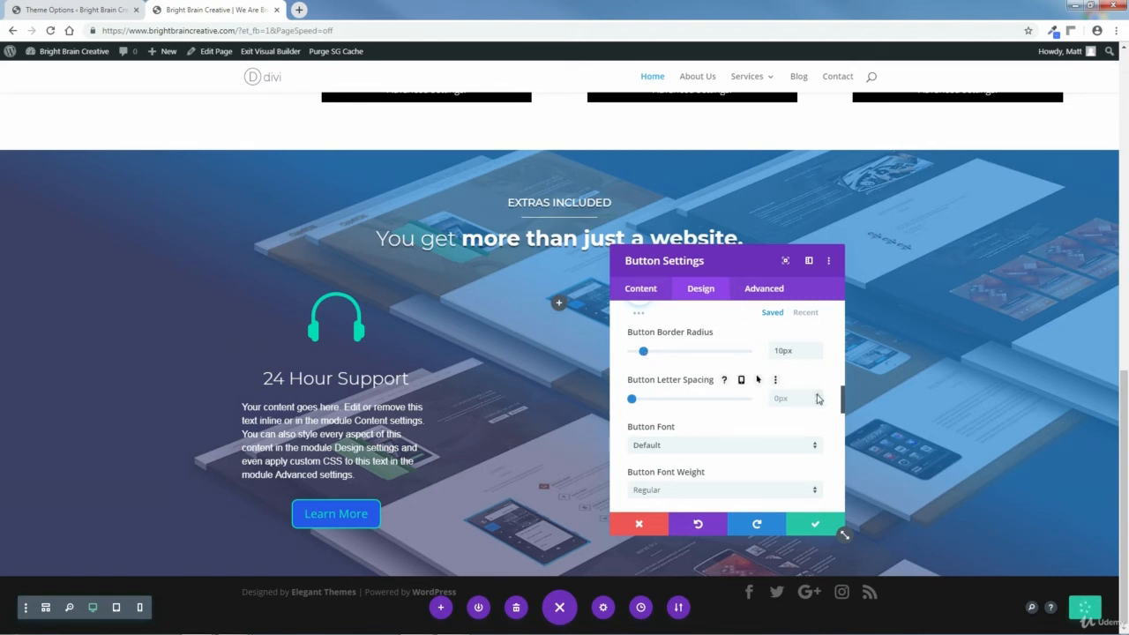
left_click(816, 395)
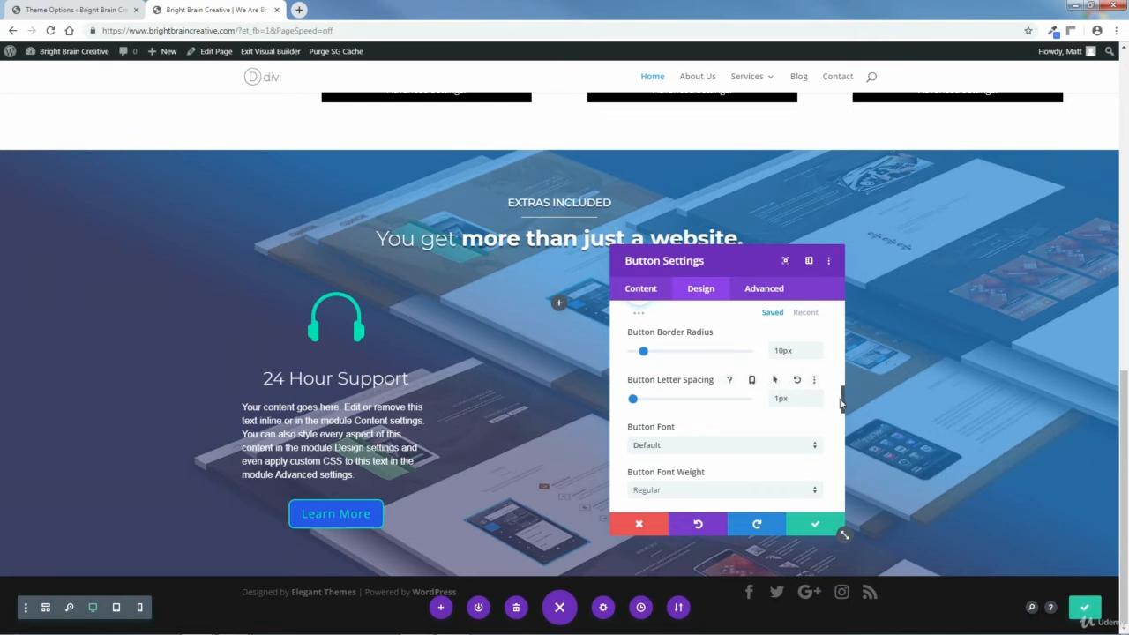
Add a 35px top margin to the Learn More button, then save the button settings and the page.
left_click_drag(842, 403, 842, 327)
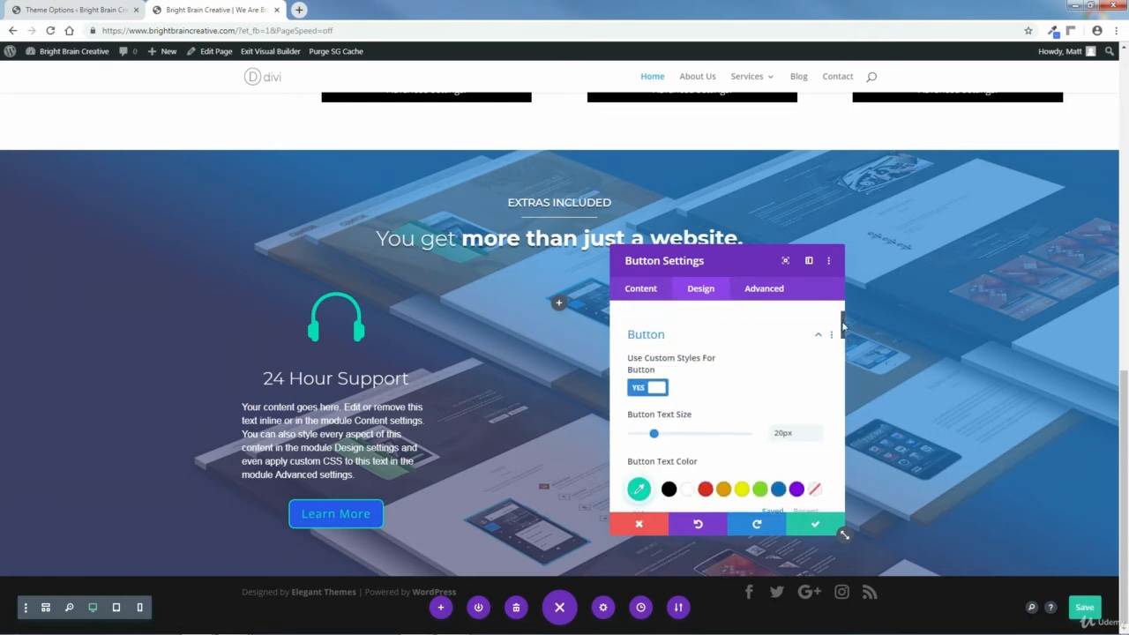
left_click(819, 393)
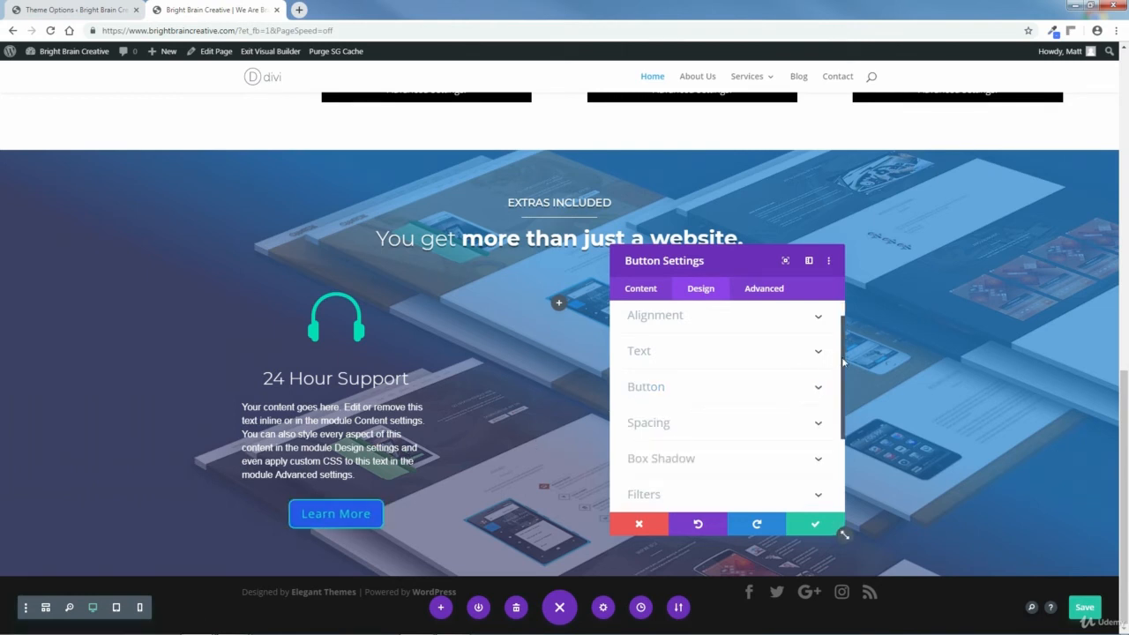
scroll(834, 365, "down", 2)
left_click(817, 363)
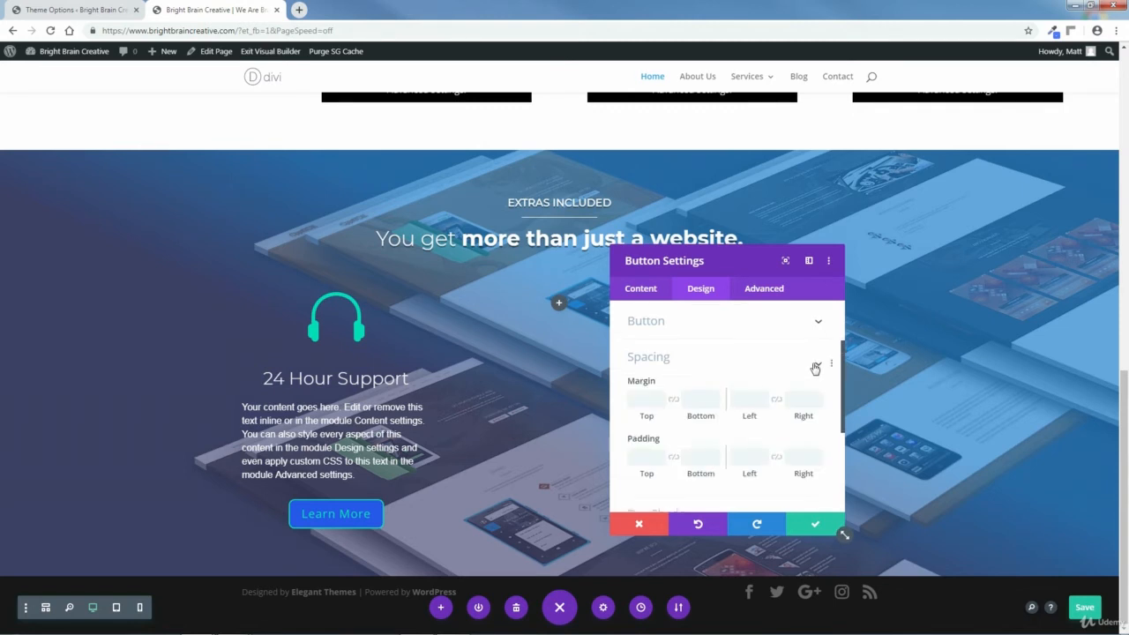
left_click(650, 360)
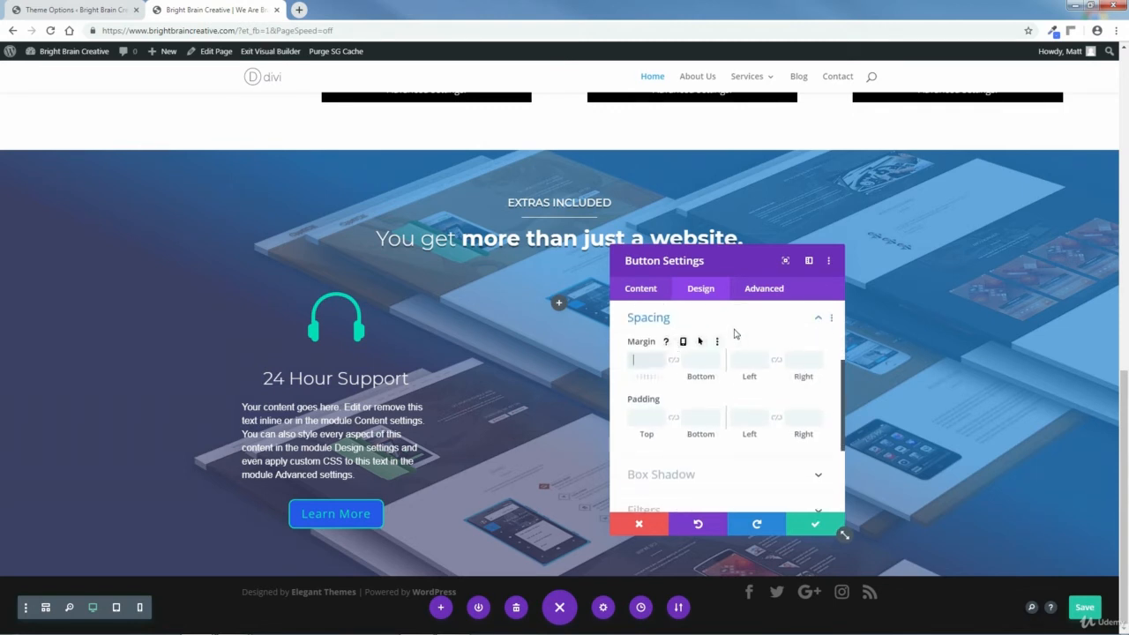
type("35px")
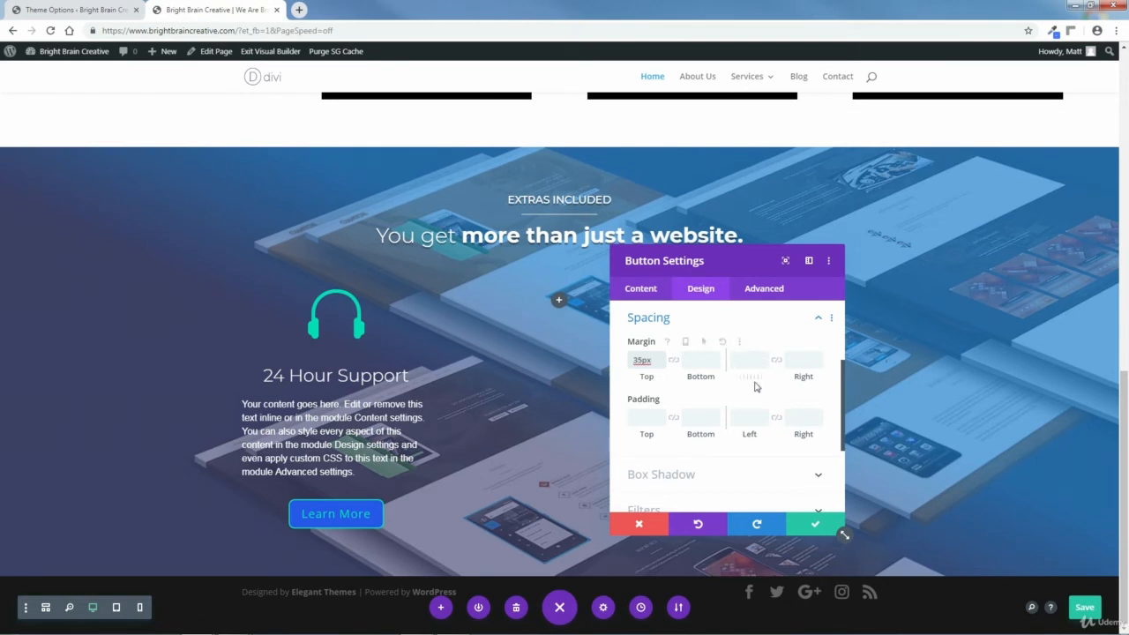
left_click(815, 526)
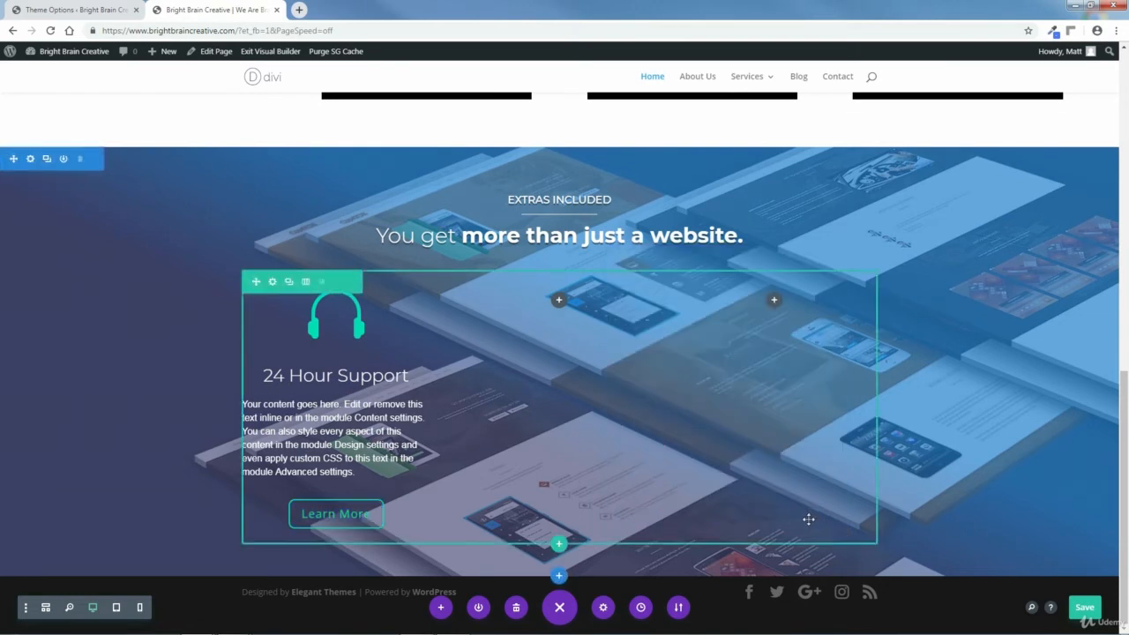
left_click(1085, 607)
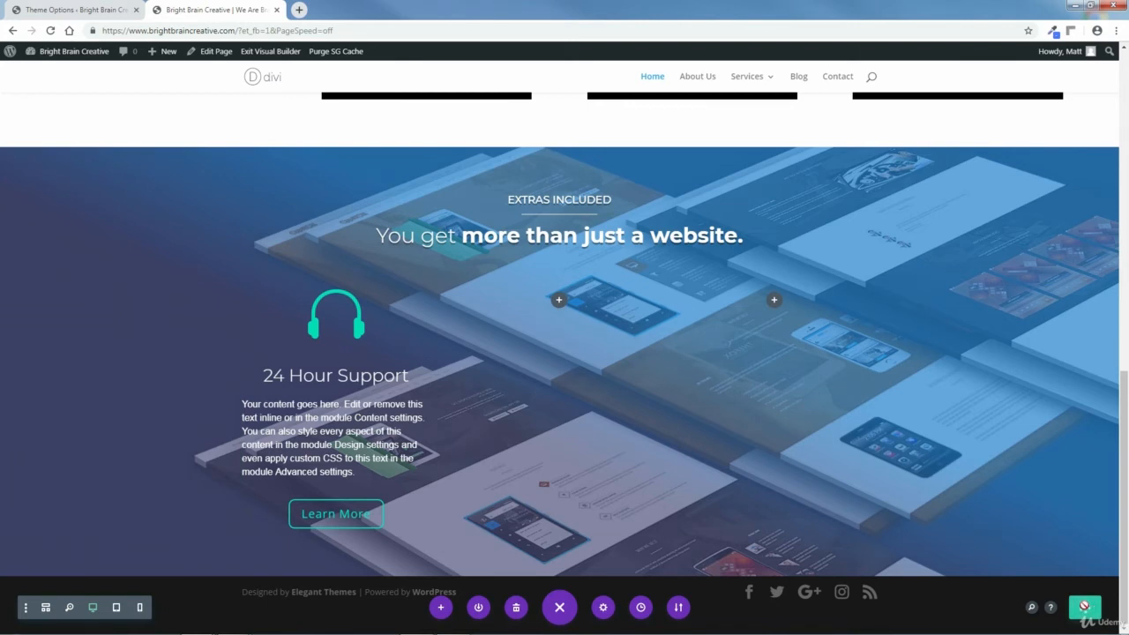
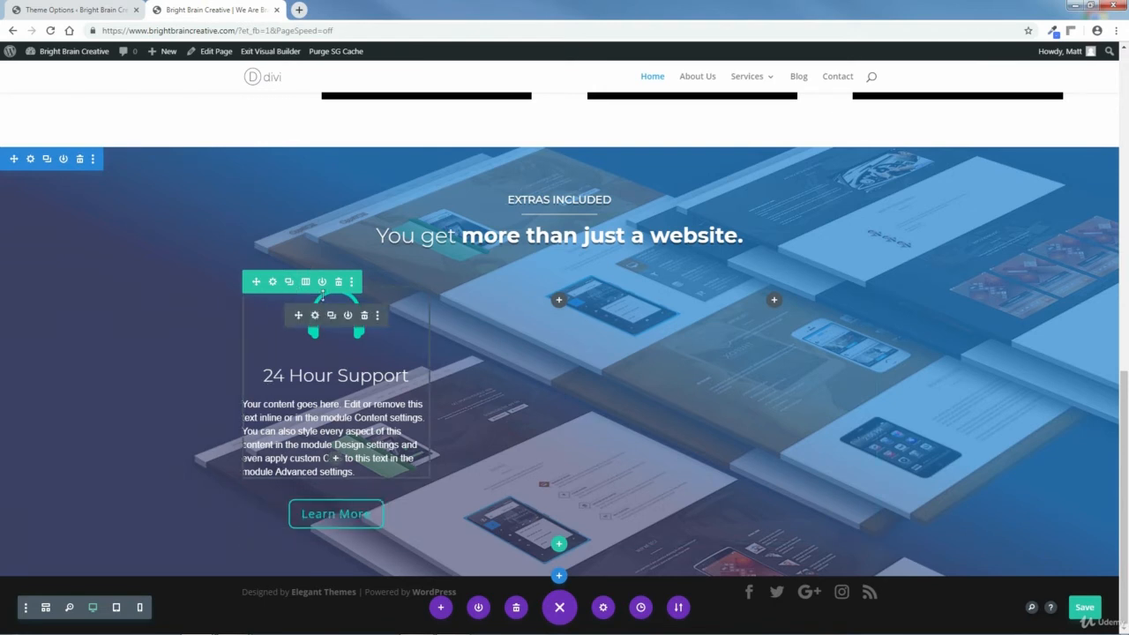
Set a custom gutter width of 4 for the three-column blurb row and equalize its column heights.
left_click(273, 284)
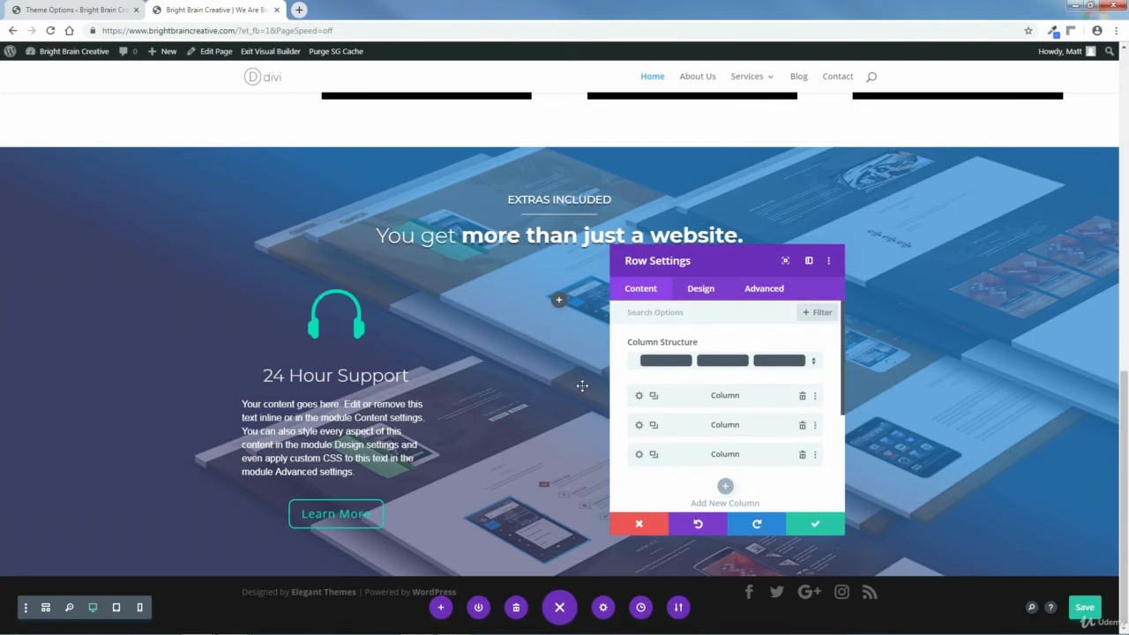
left_click(699, 292)
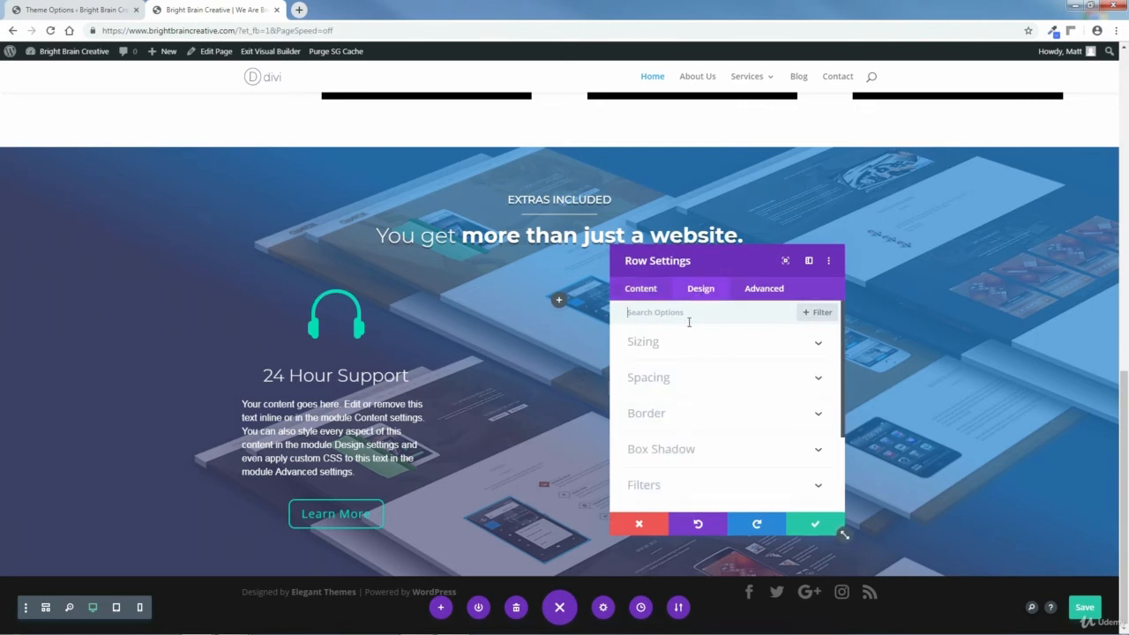
left_click(667, 346)
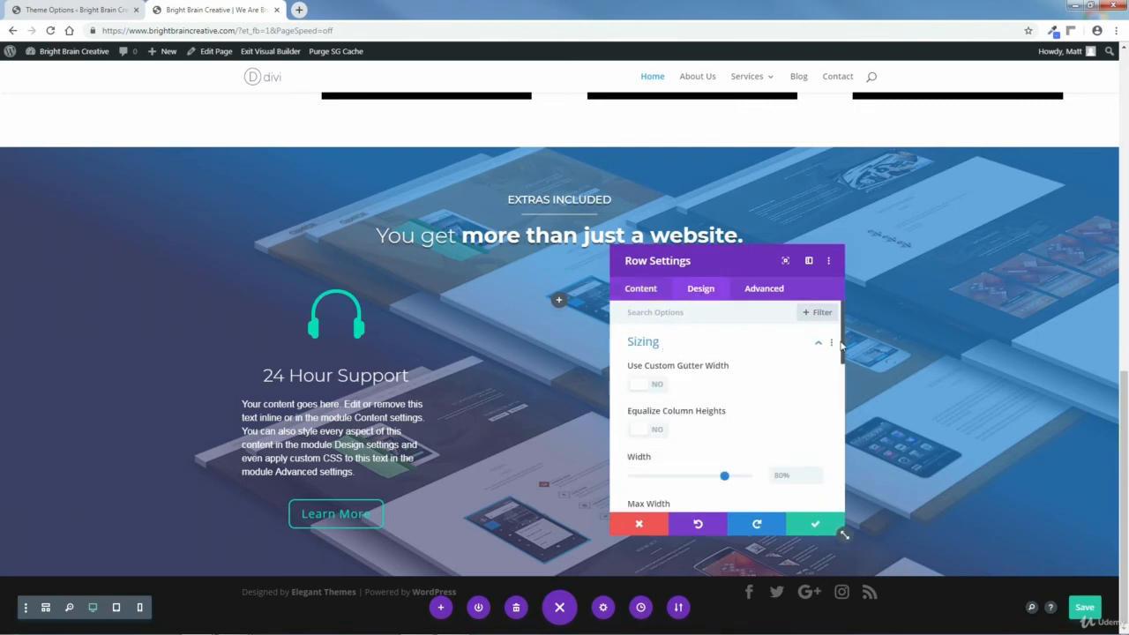
left_click_drag(843, 346, 845, 355)
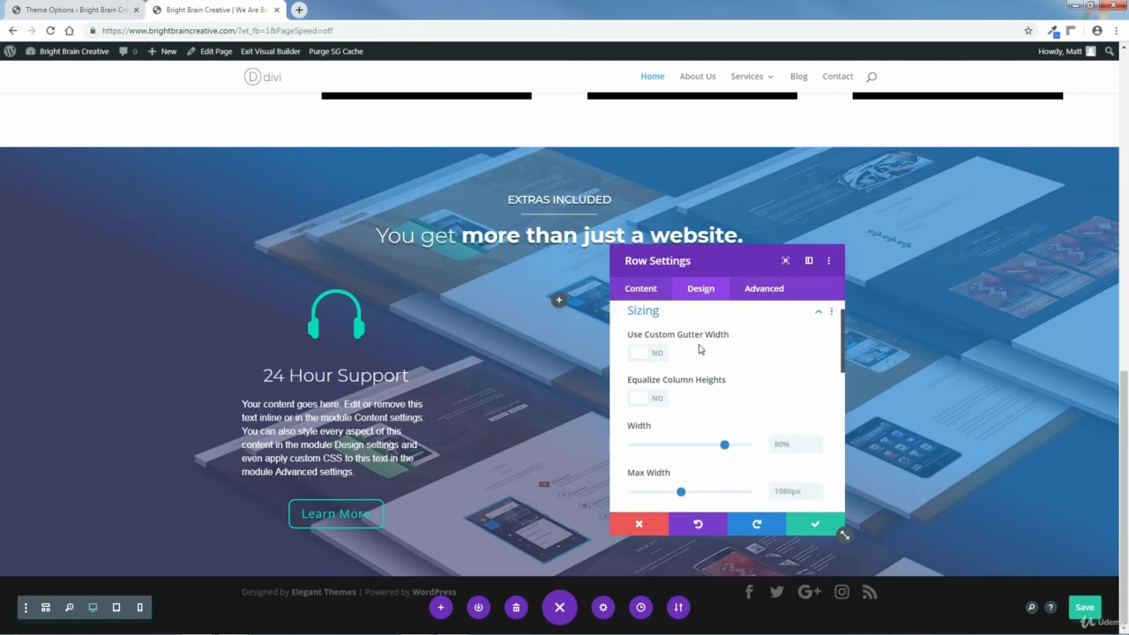
left_click(642, 353)
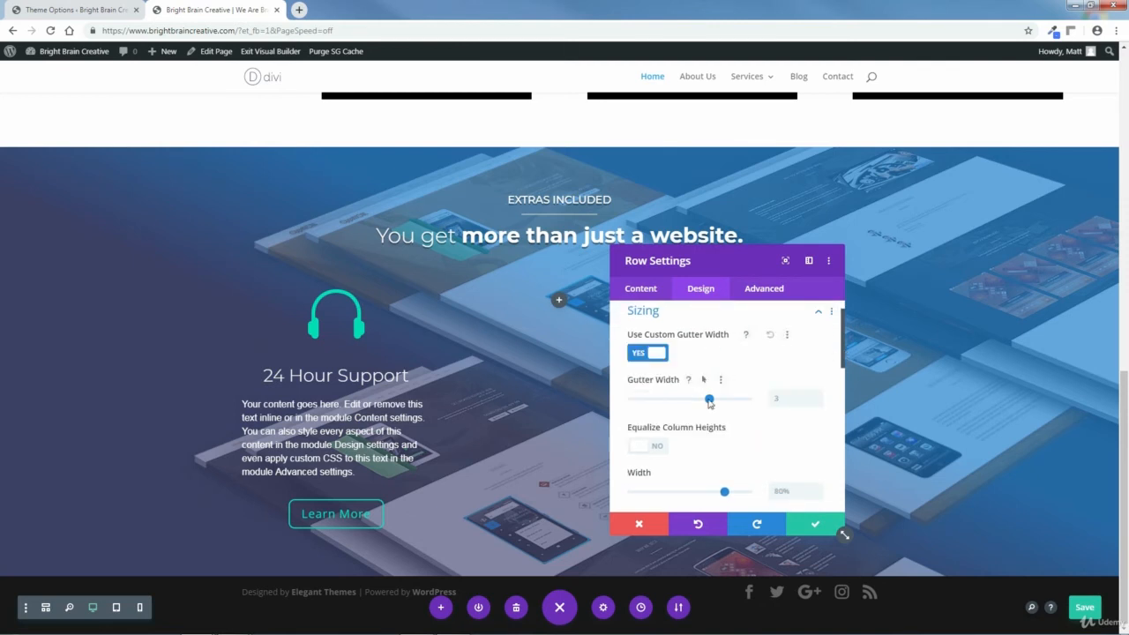
left_click_drag(729, 404, 742, 404)
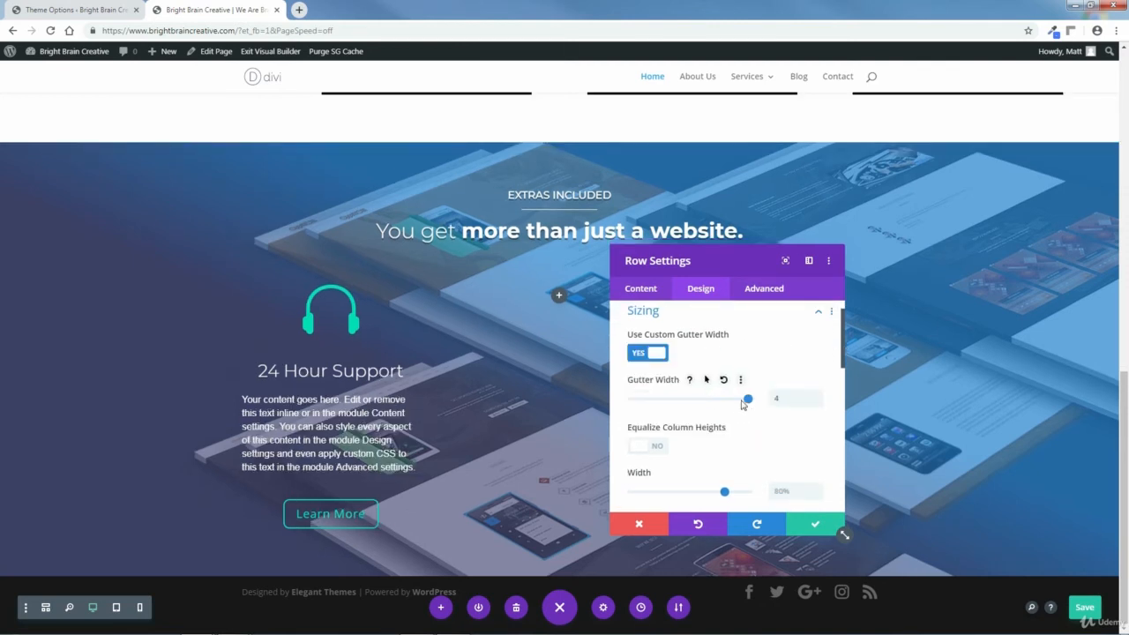
left_click(637, 450)
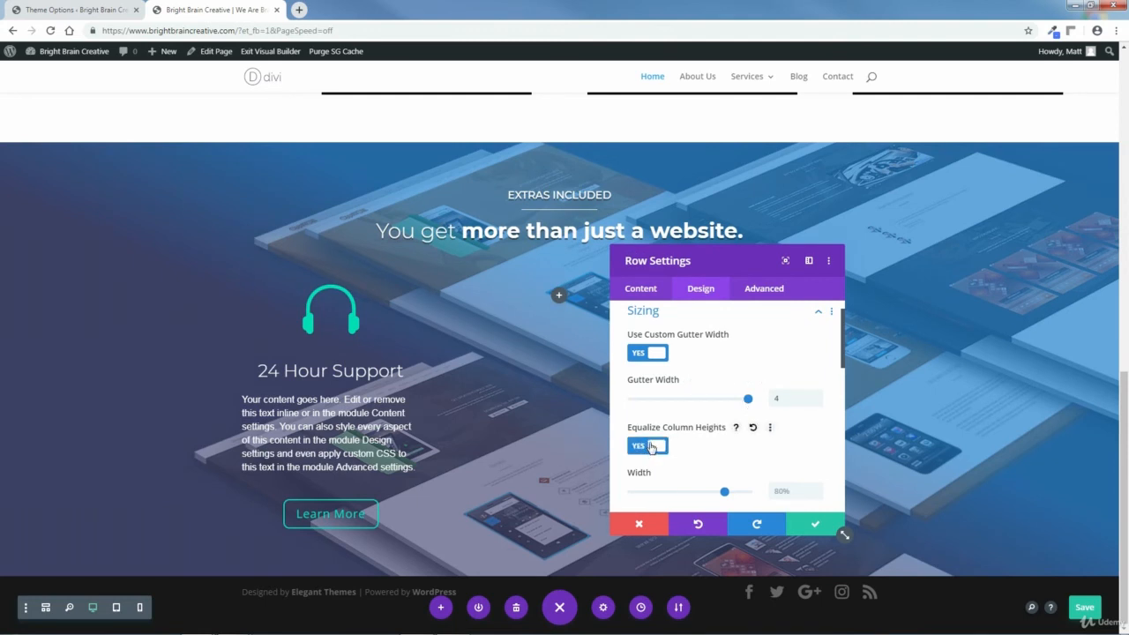
Give the first column, the one with the 24 Hour Support blurb, a black background color.
left_click(641, 293)
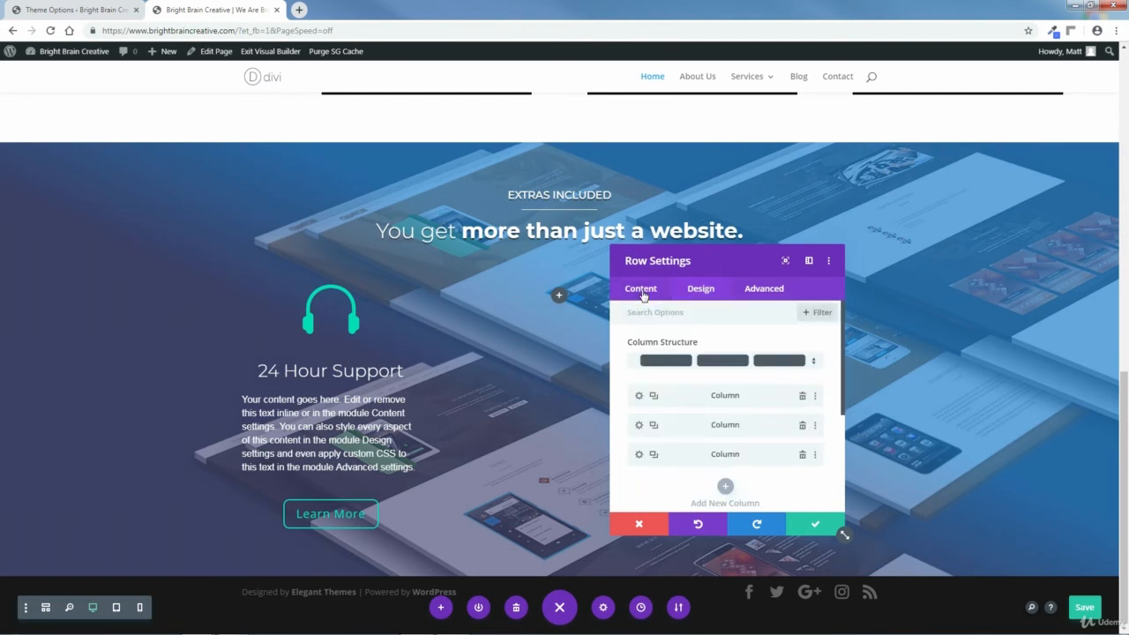
scroll(844, 339, "down", 1)
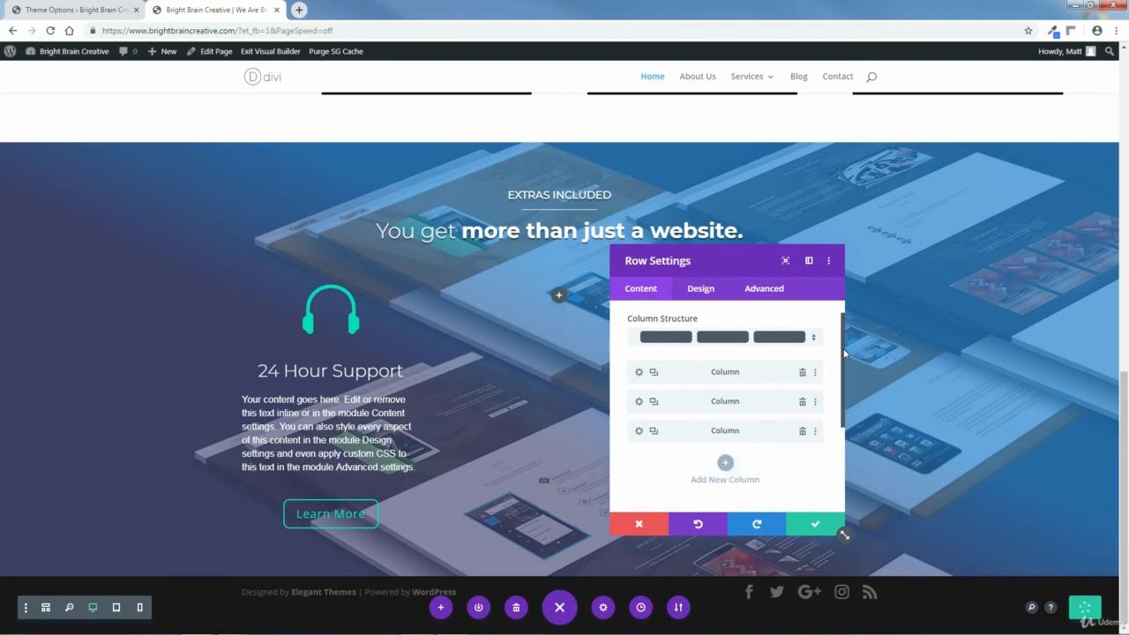
left_click(638, 372)
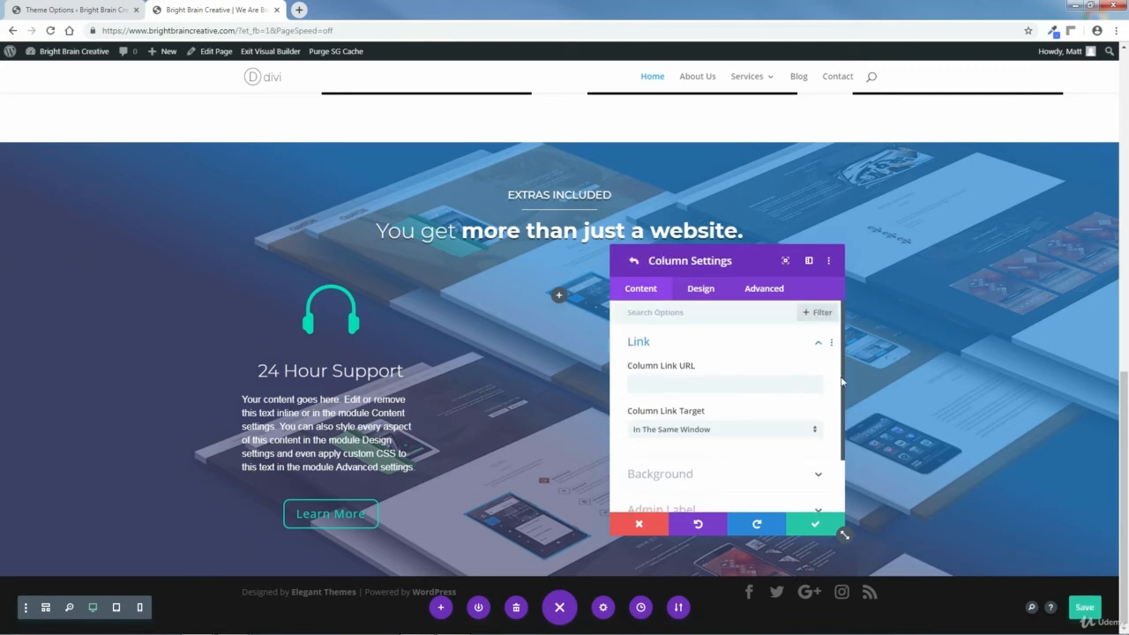
scroll(846, 394, "down", 1)
left_click_drag(845, 391, 846, 430)
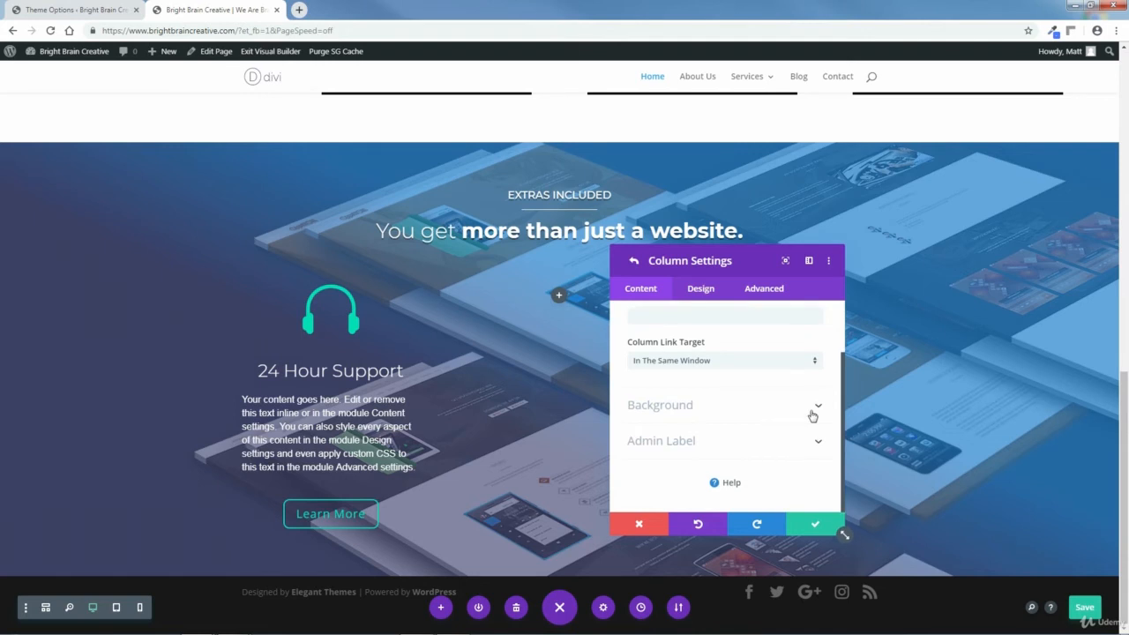
left_click(818, 410)
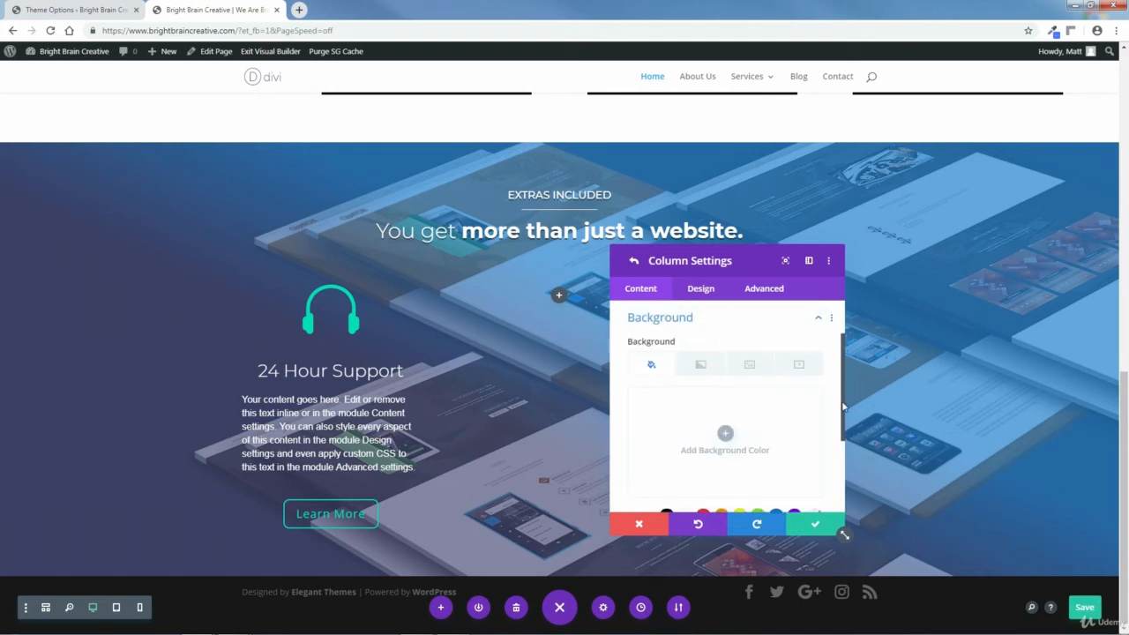
scroll(845, 417, "down", 1)
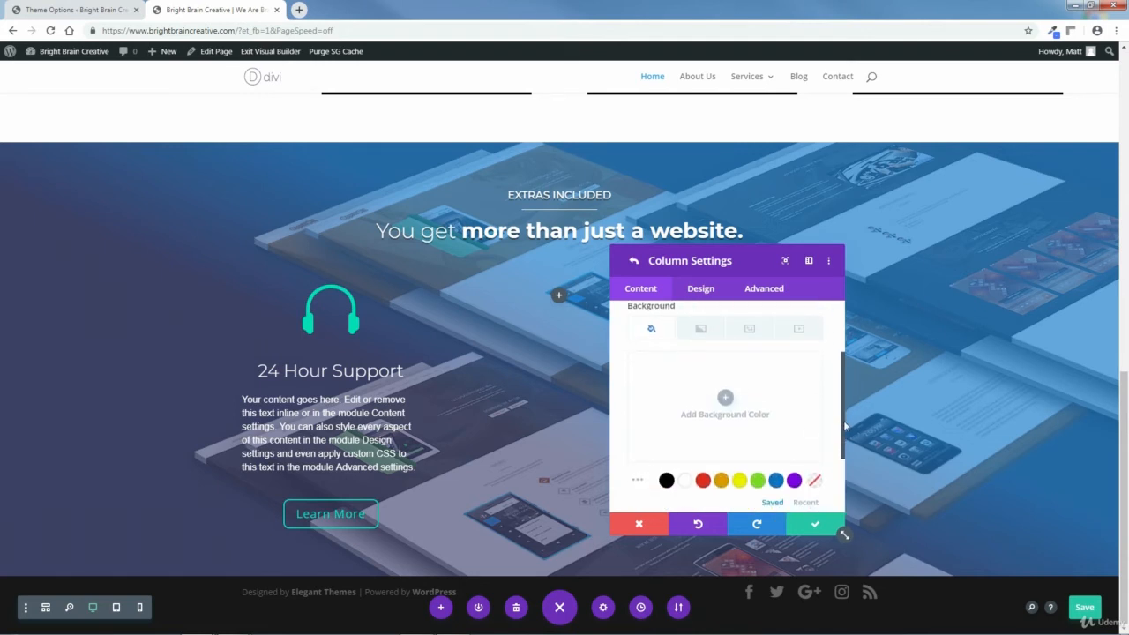
left_click(666, 480)
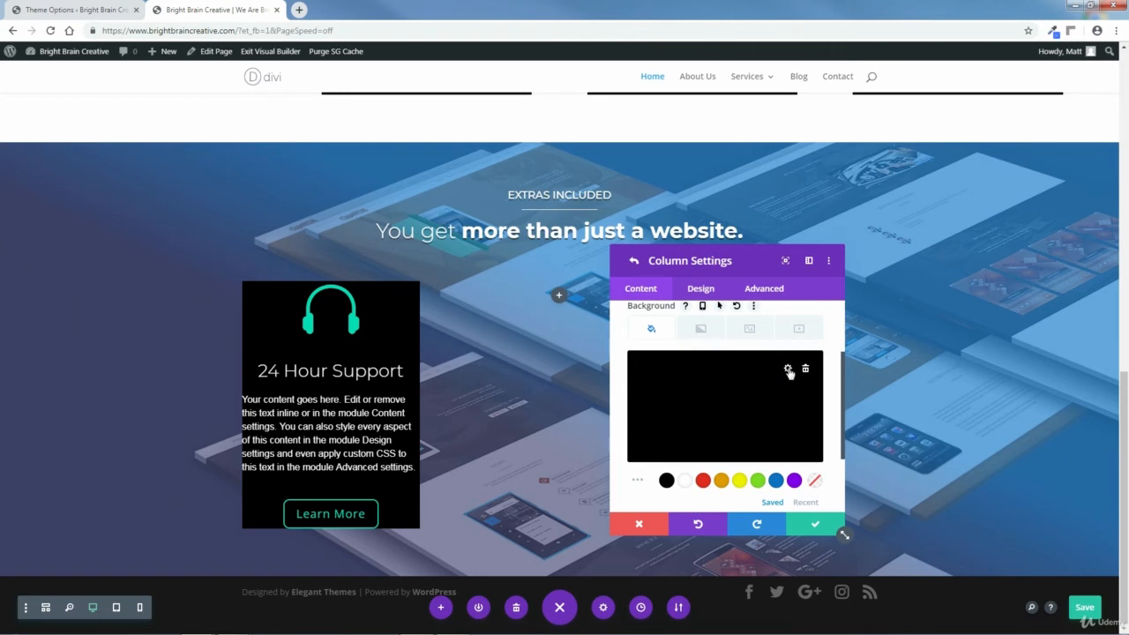
Make the first column's black background semi-transparent at rgba(0,0,0,0.33).
left_click(788, 369)
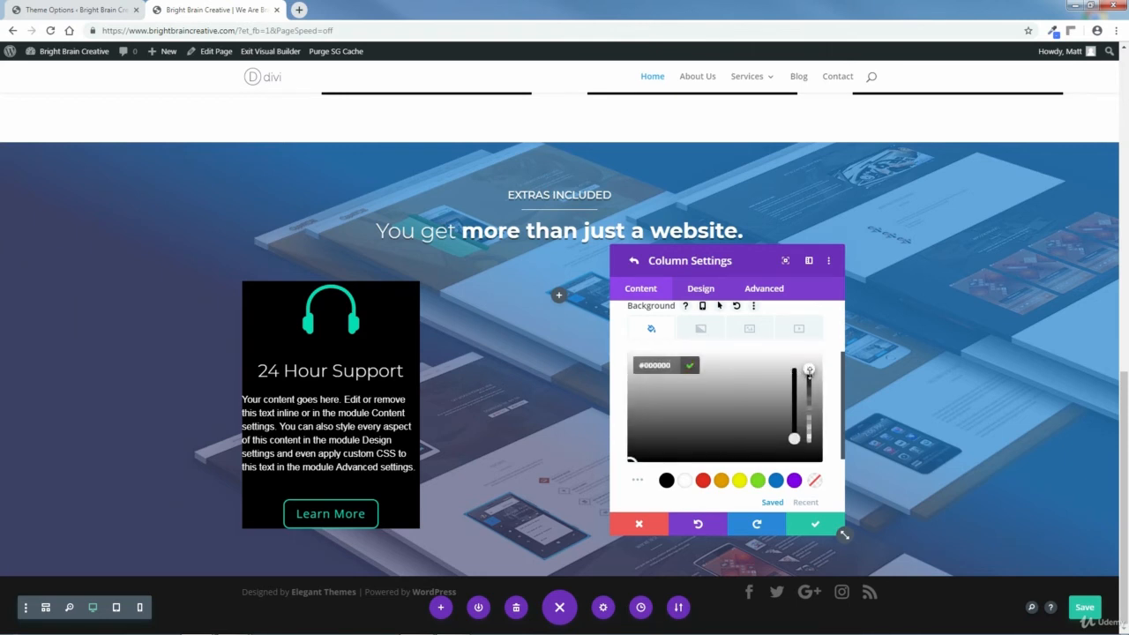
left_click_drag(810, 380, 812, 426)
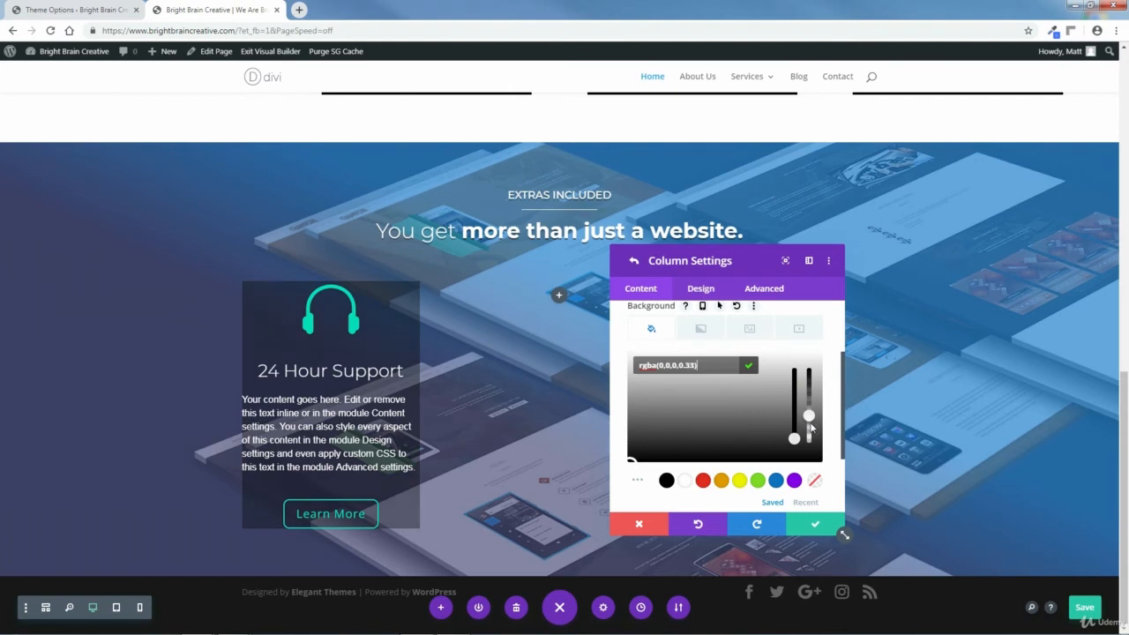
left_click(748, 365)
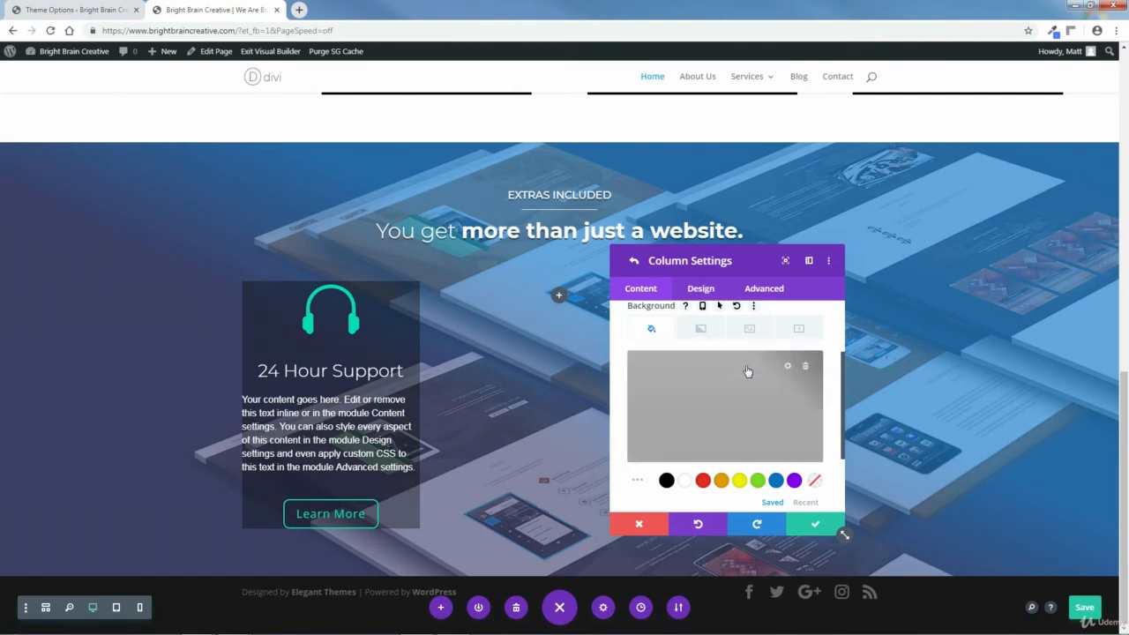
scroll(840, 370, "up", 2)
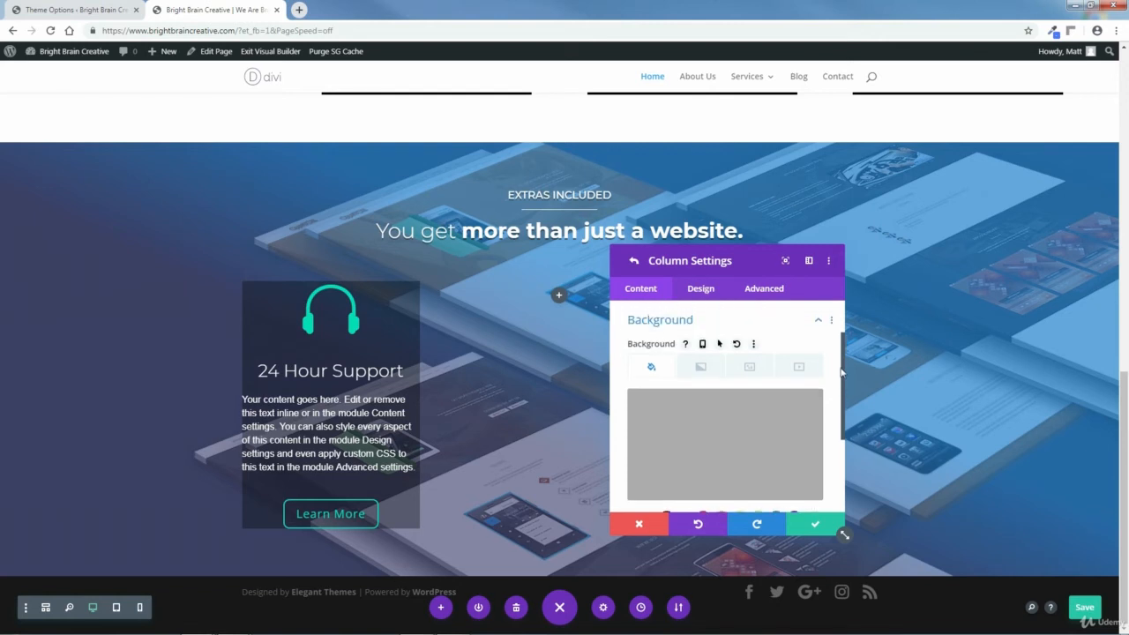
scroll(839, 344, "up", 1)
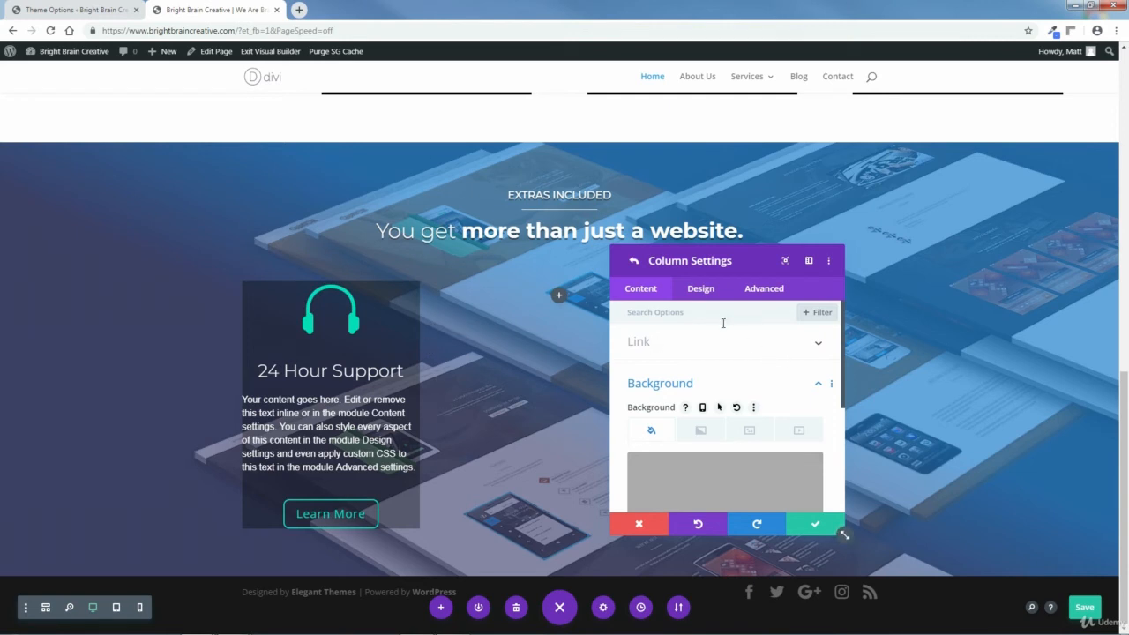
Round all four corners of the first column to 4px.
left_click(700, 289)
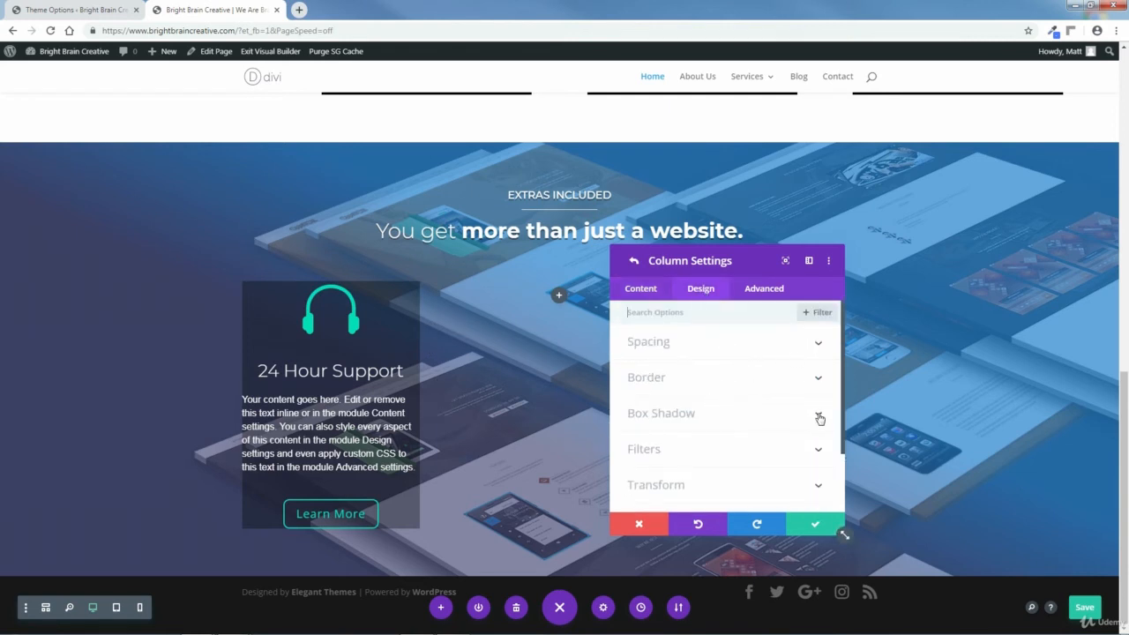
left_click(818, 380)
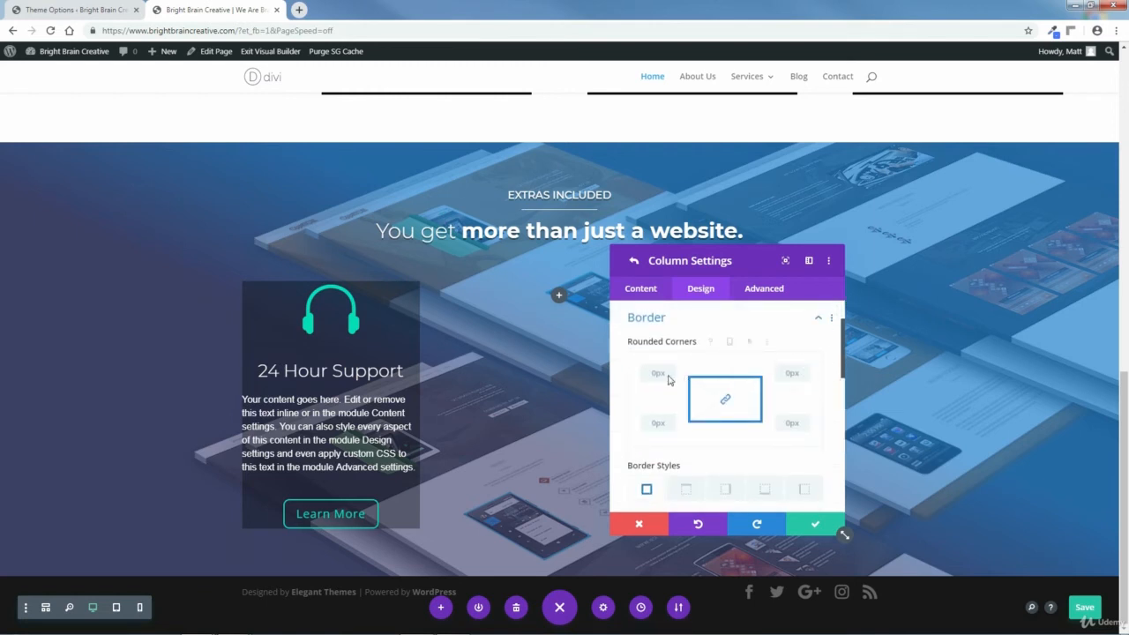
left_click(669, 369)
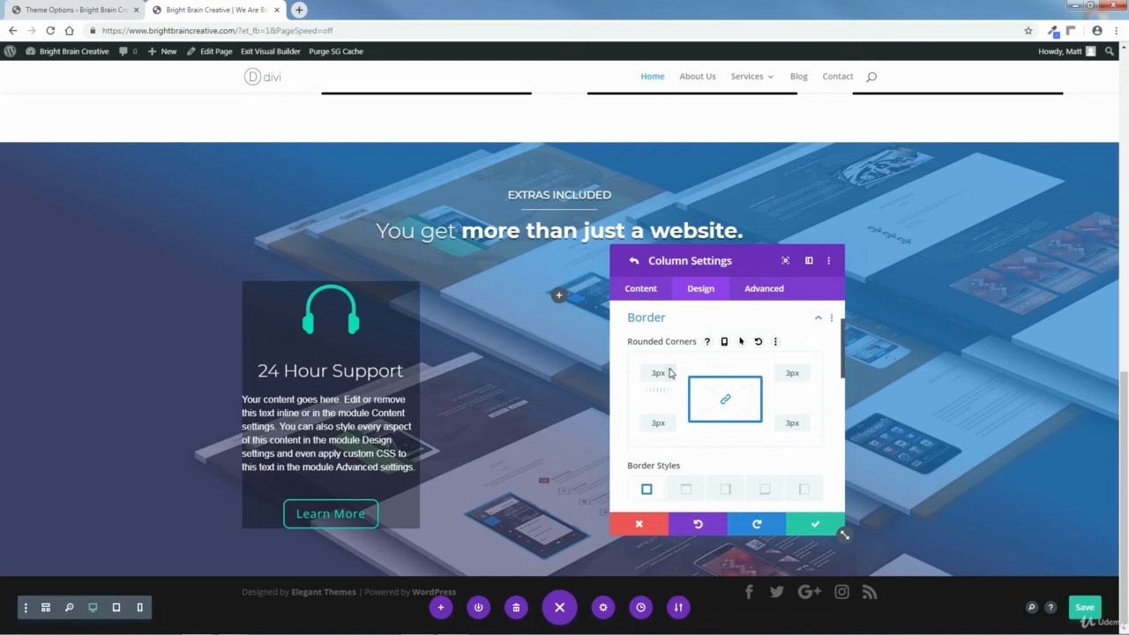
left_click(669, 370)
left_click(669, 371)
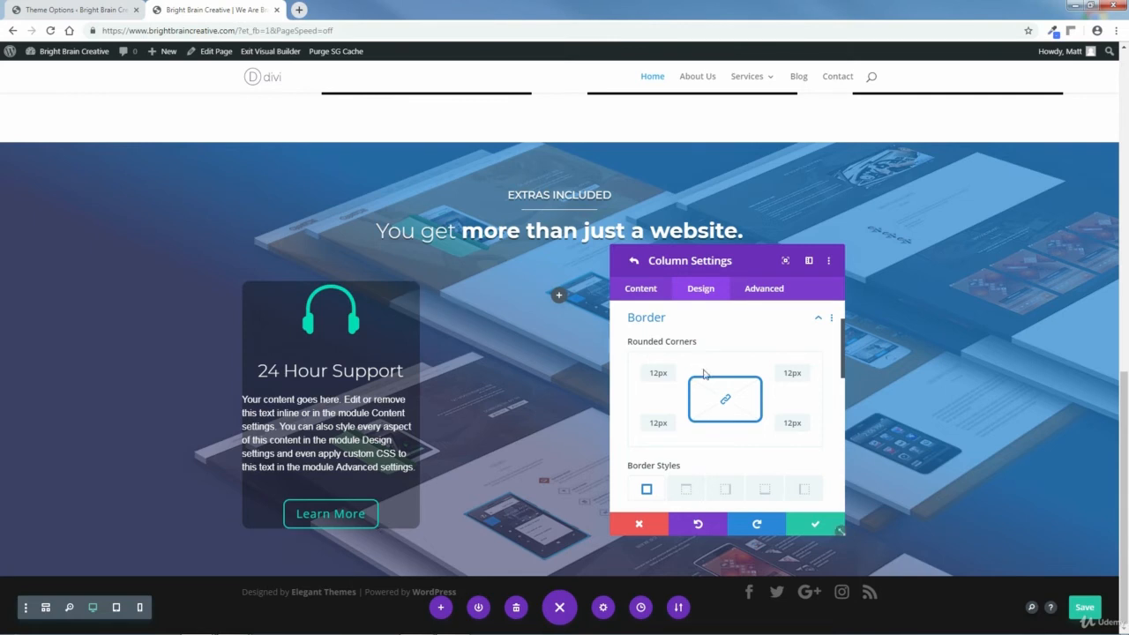
left_click(670, 377)
left_click(670, 377)
scroll(749, 344, "up", 1)
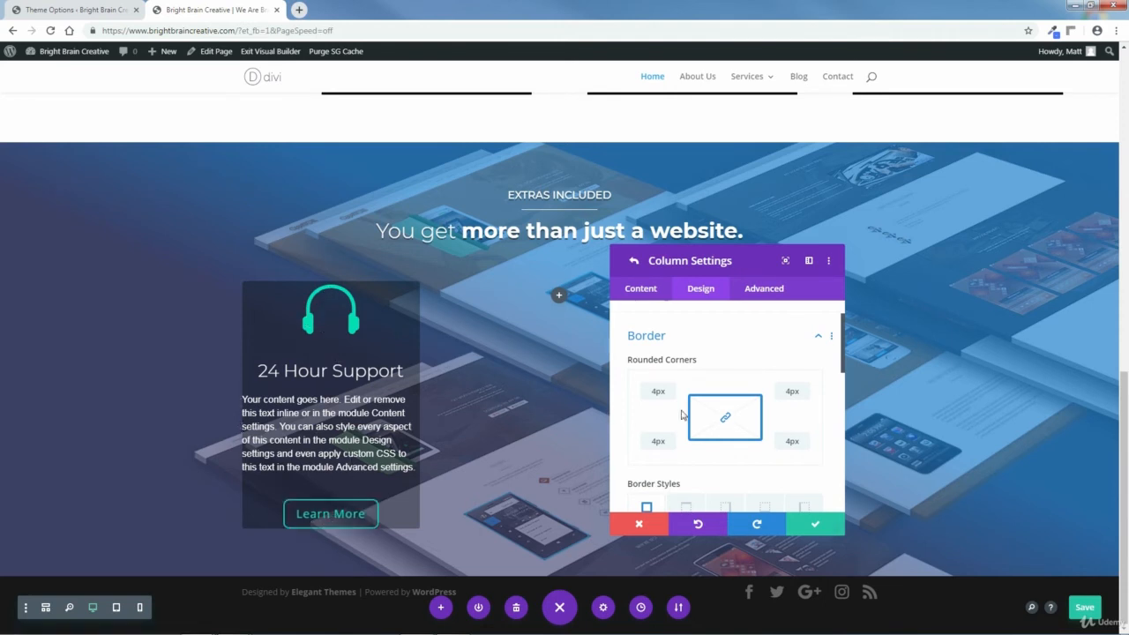
left_click(818, 336)
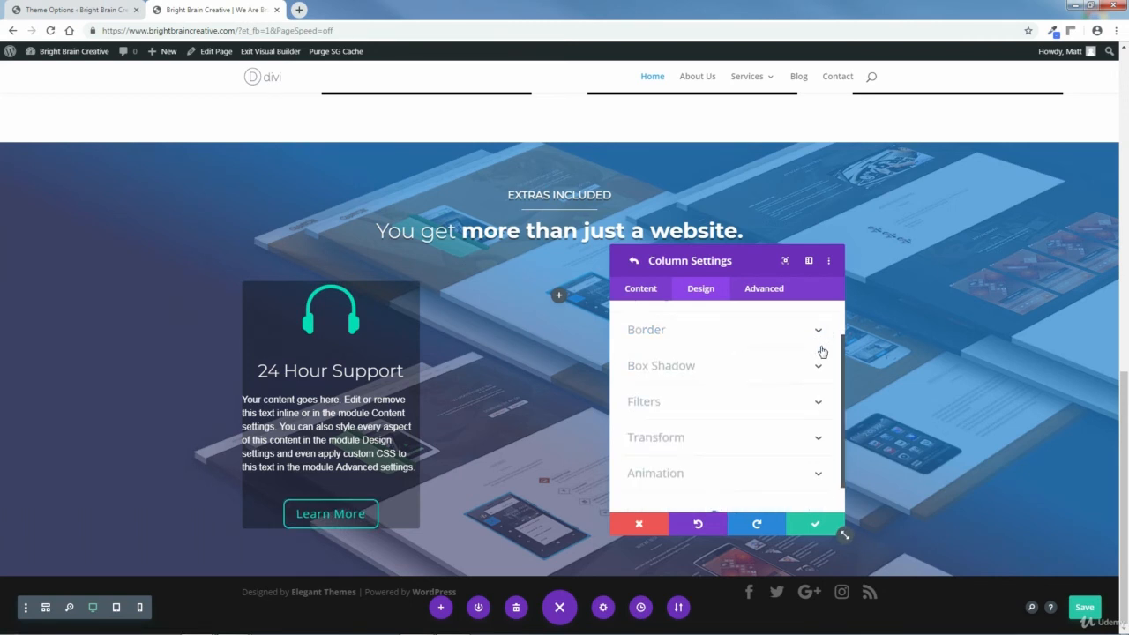
Set the first column's padding to 15px on the top, bottom, left and right.
left_click_drag(844, 372, 844, 341)
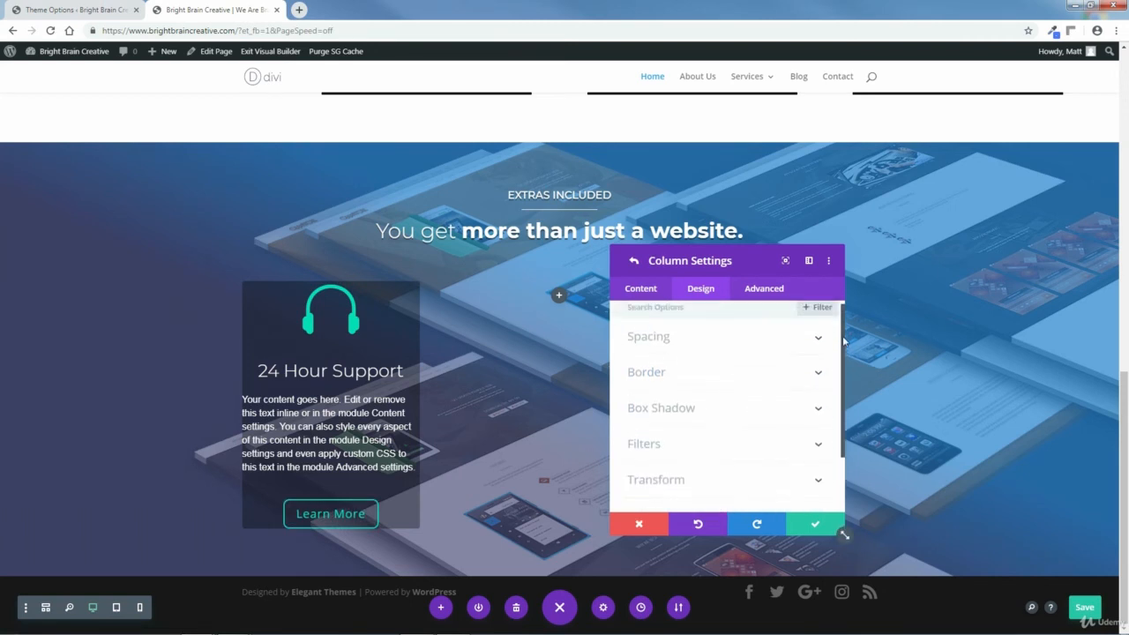
left_click(817, 338)
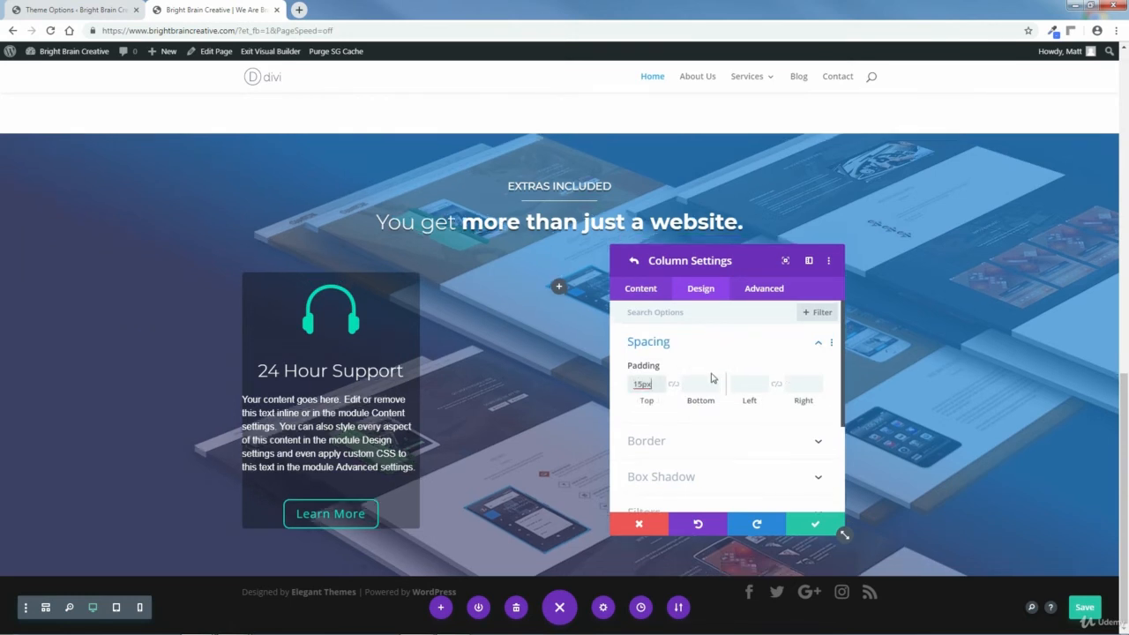
left_click(711, 375)
type("15px")
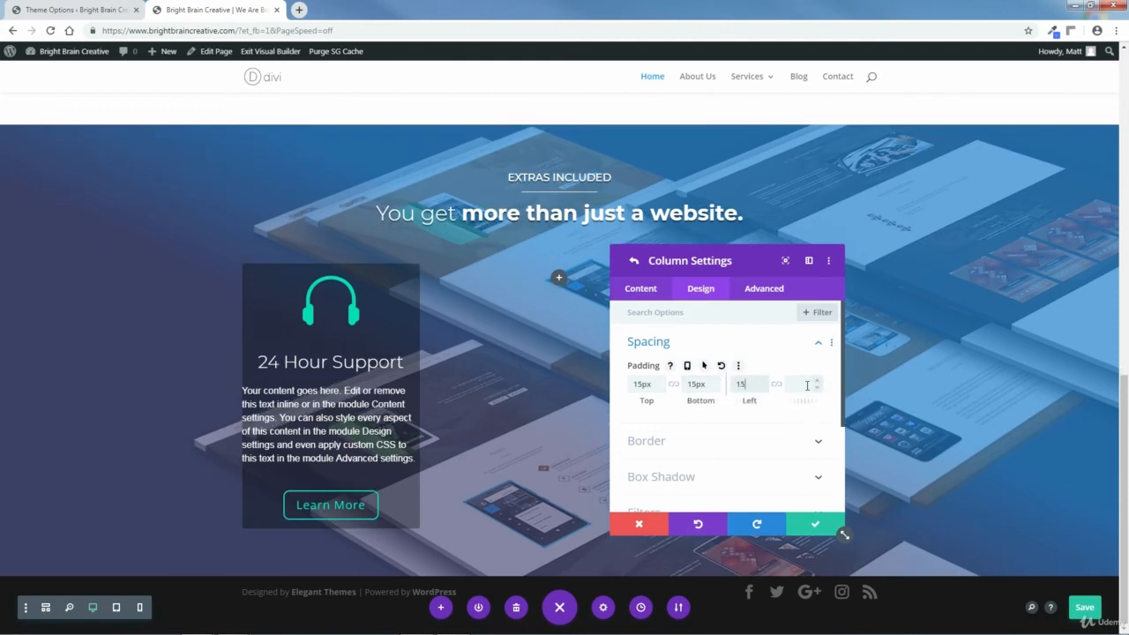
left_click(802, 383)
type("15")
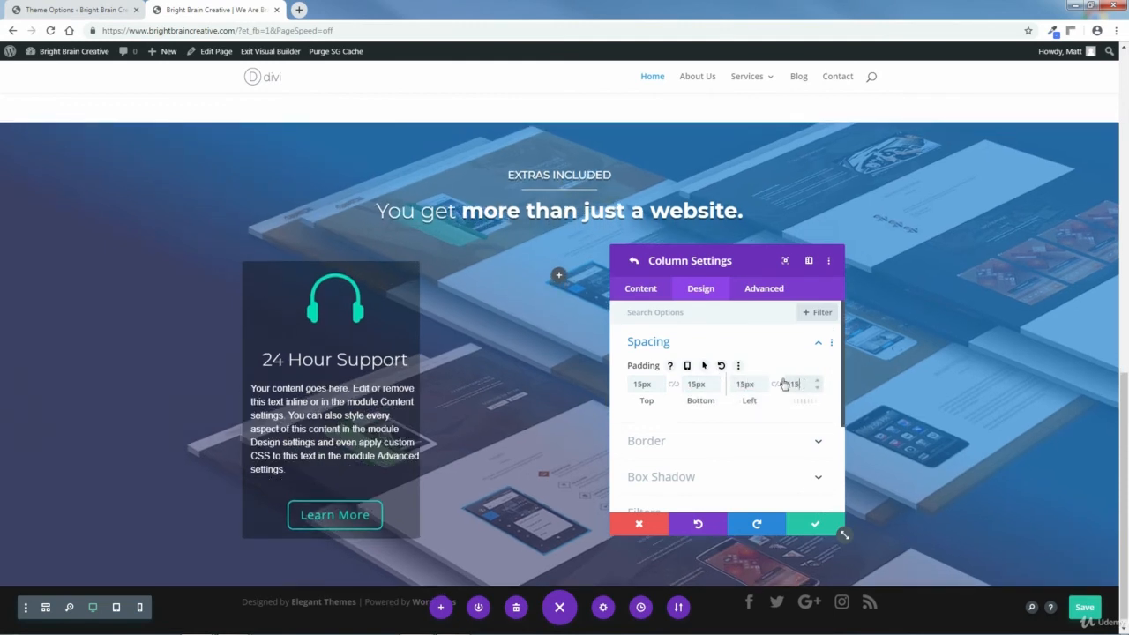
type("px")
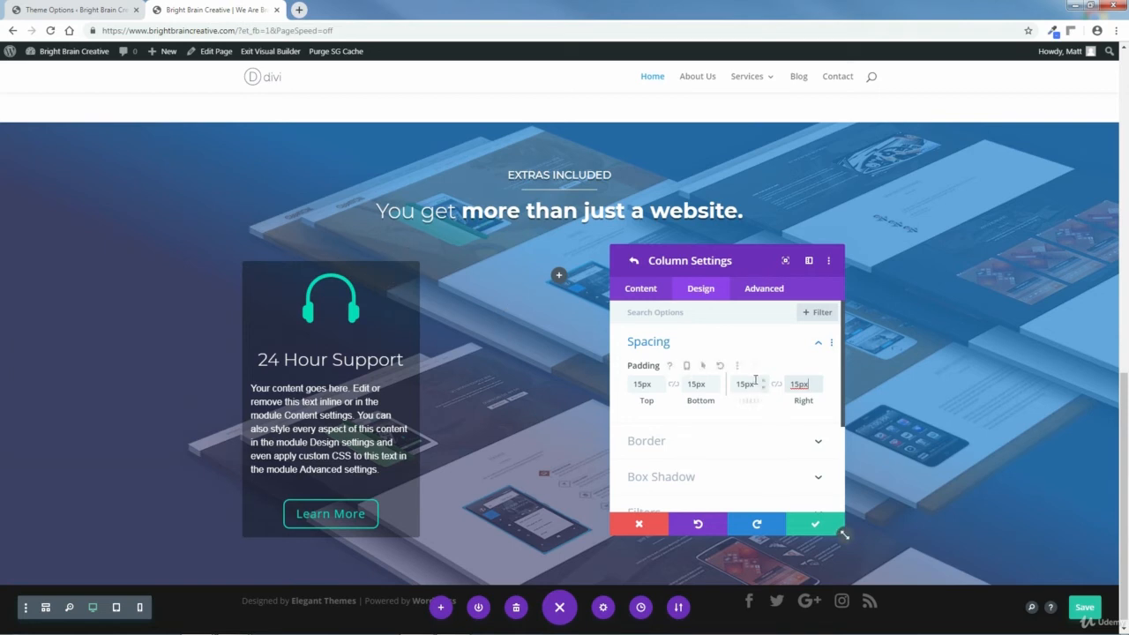
Return to the row settings and delete the two empty columns, keeping only the styled 24 Hour Support column.
left_click(639, 292)
left_click_drag(747, 265, 1003, 222)
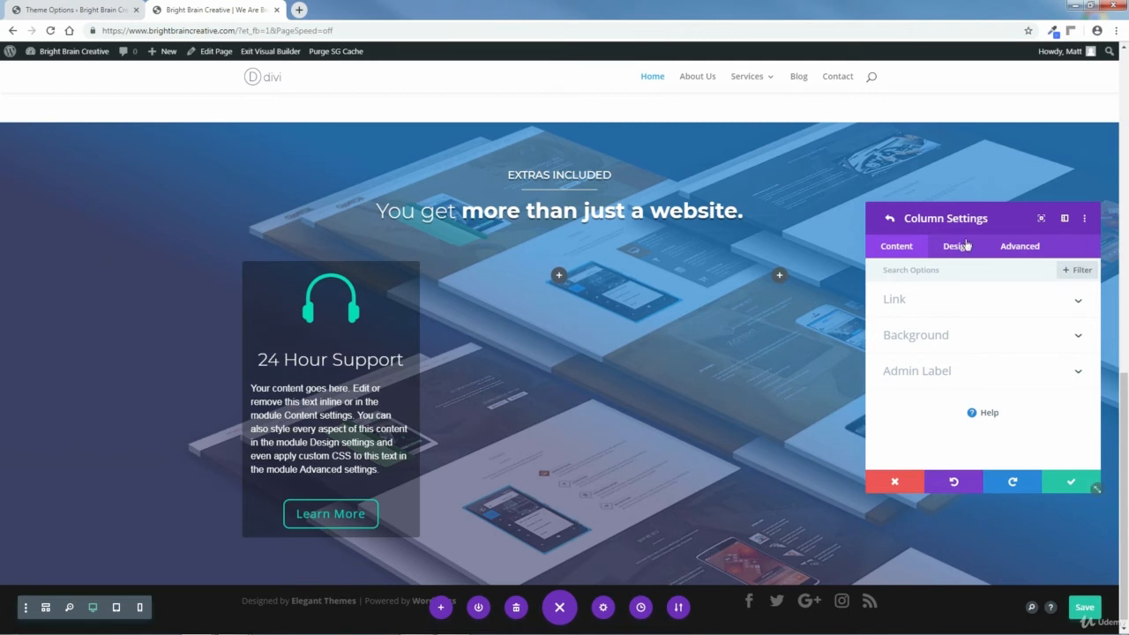
left_click_drag(984, 224, 866, 229)
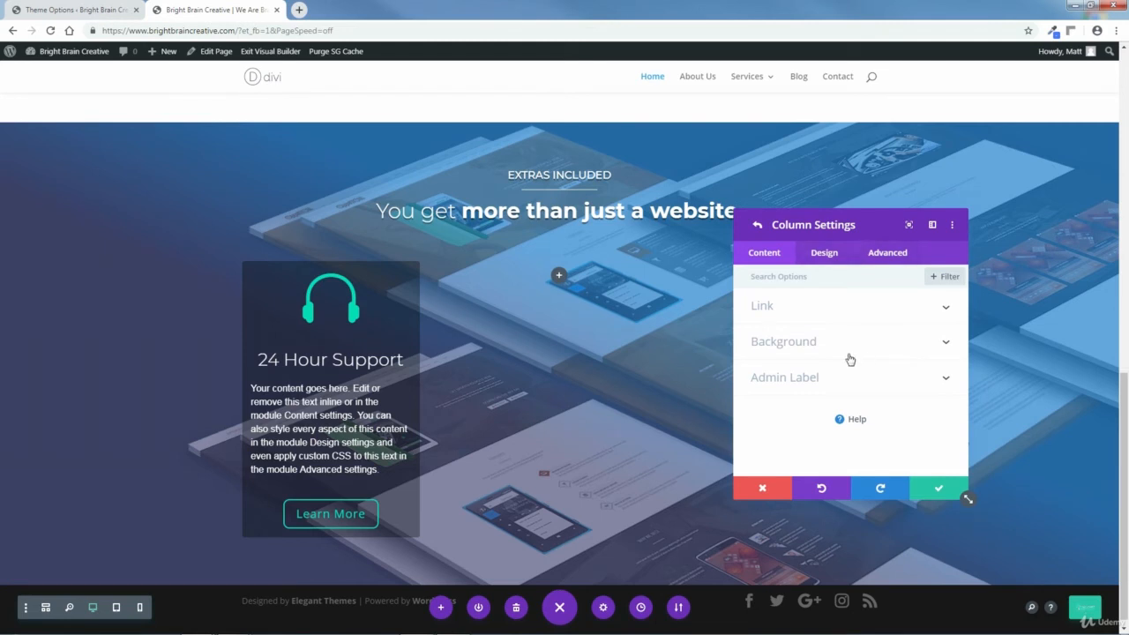
left_click(757, 226)
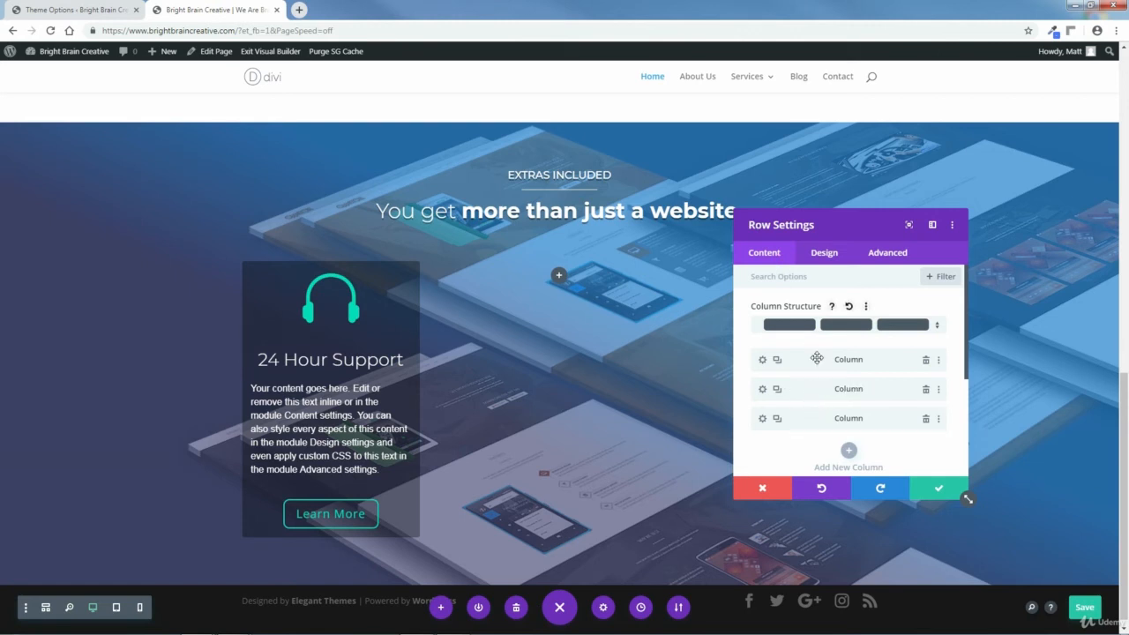
left_click_drag(847, 225, 1007, 230)
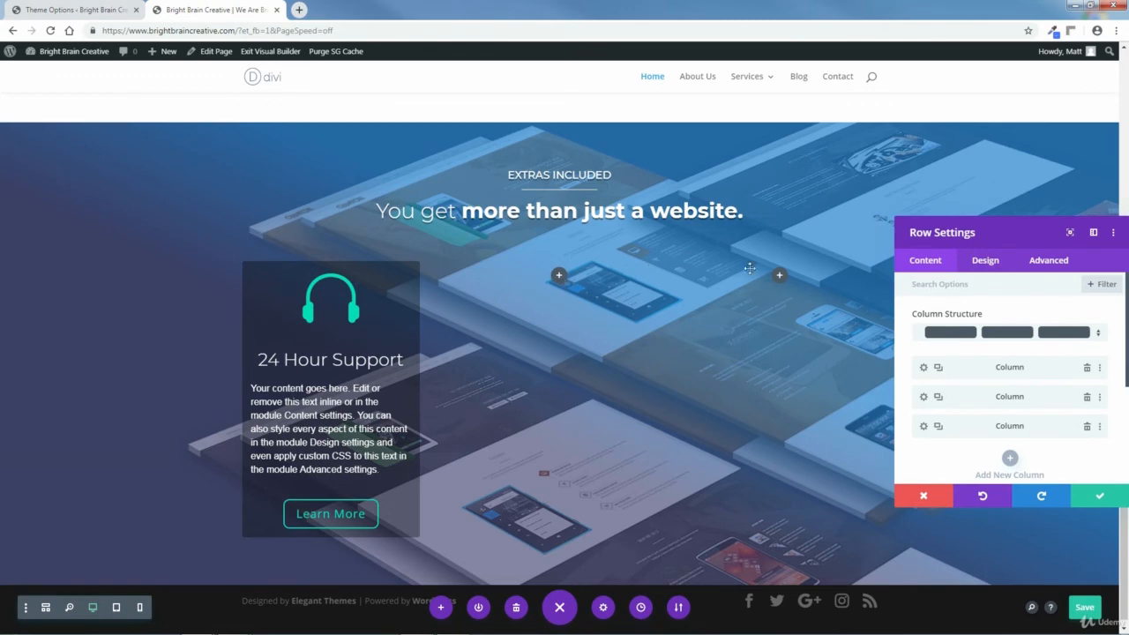
left_click_drag(995, 242, 821, 237)
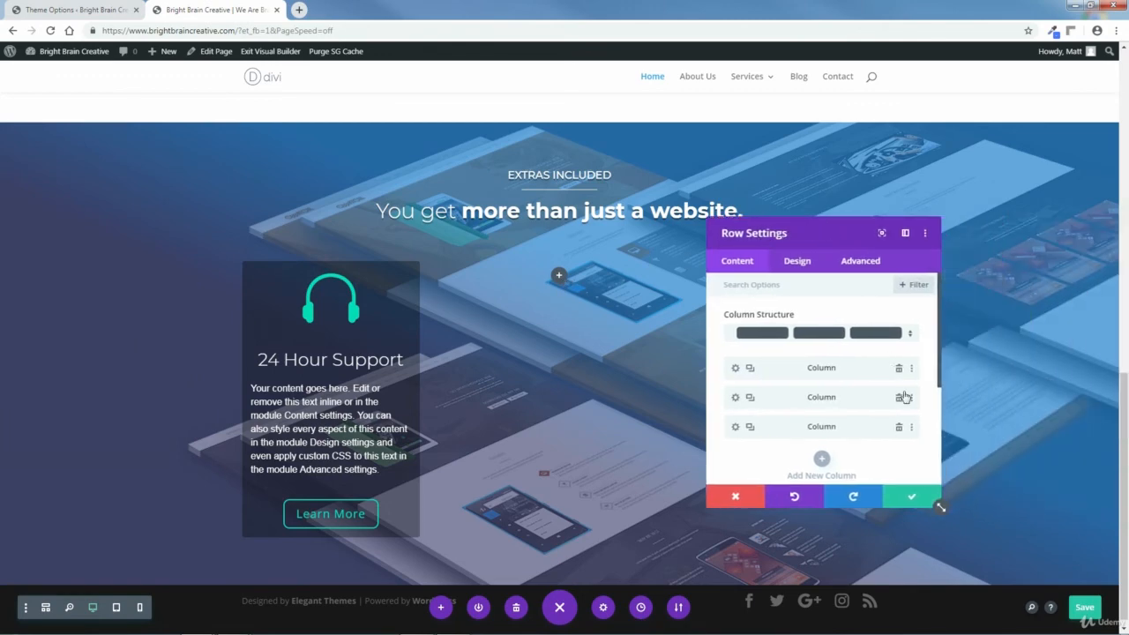
left_click(899, 398)
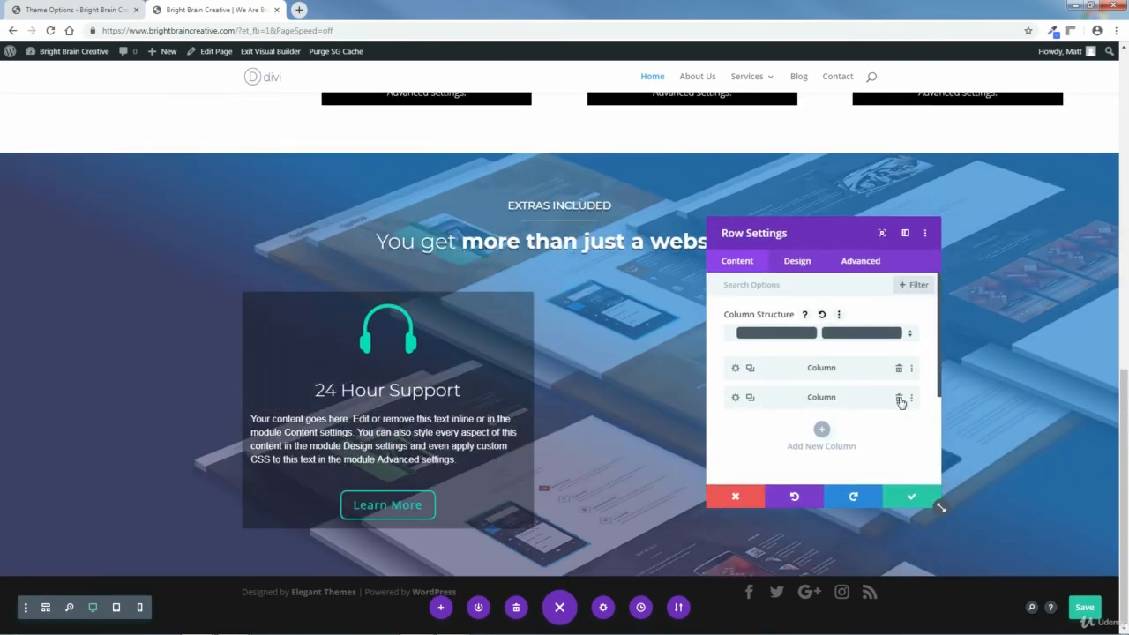
left_click(899, 398)
Duplicate the styled 24 Hour Support column twice to restore three columns, and save the row settings.
left_click_drag(833, 232, 944, 225)
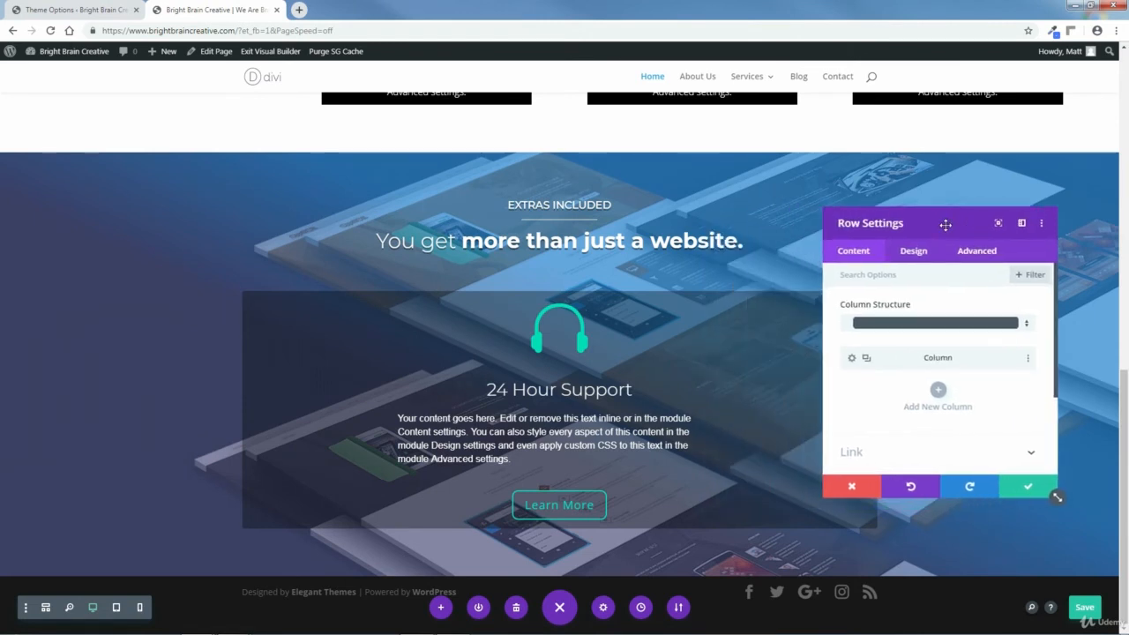
left_click(869, 358)
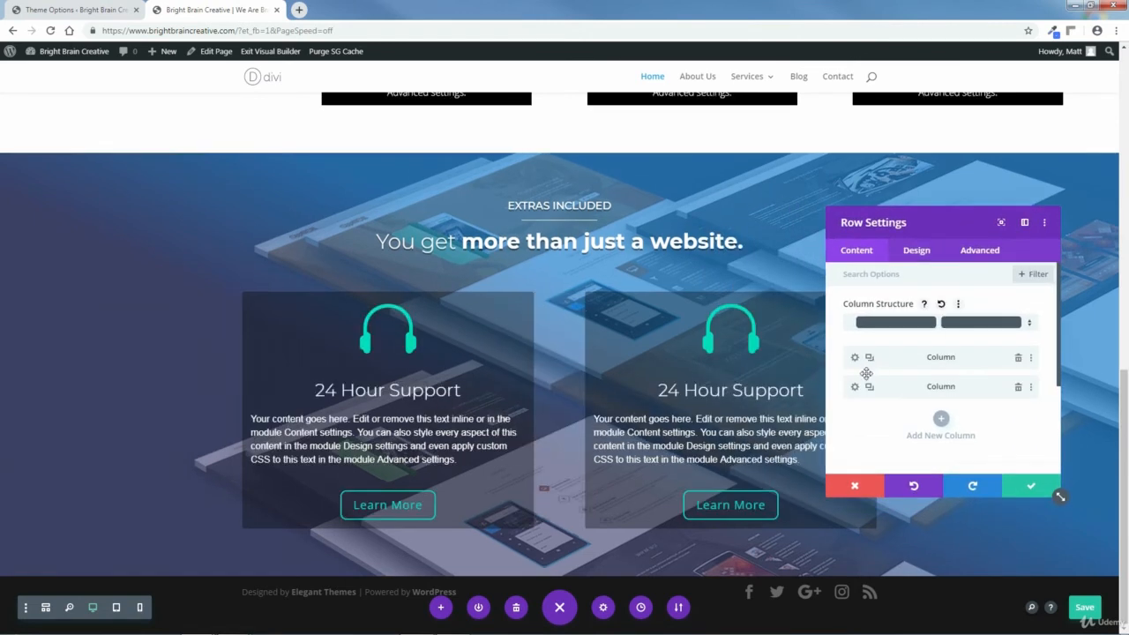
left_click(869, 388)
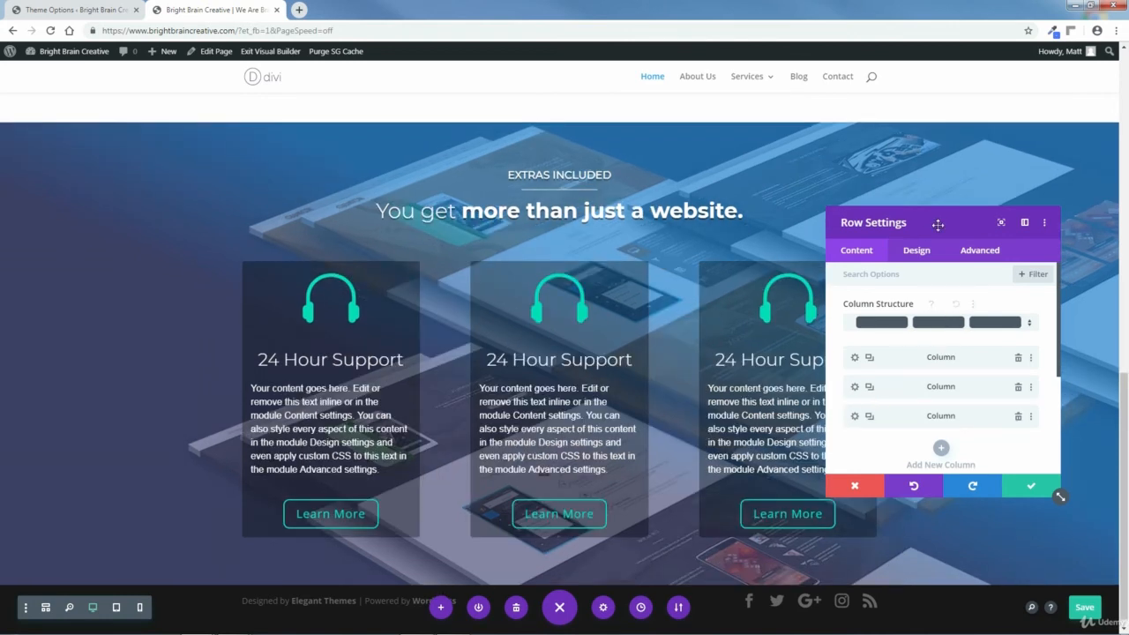
left_click_drag(937, 224, 996, 229)
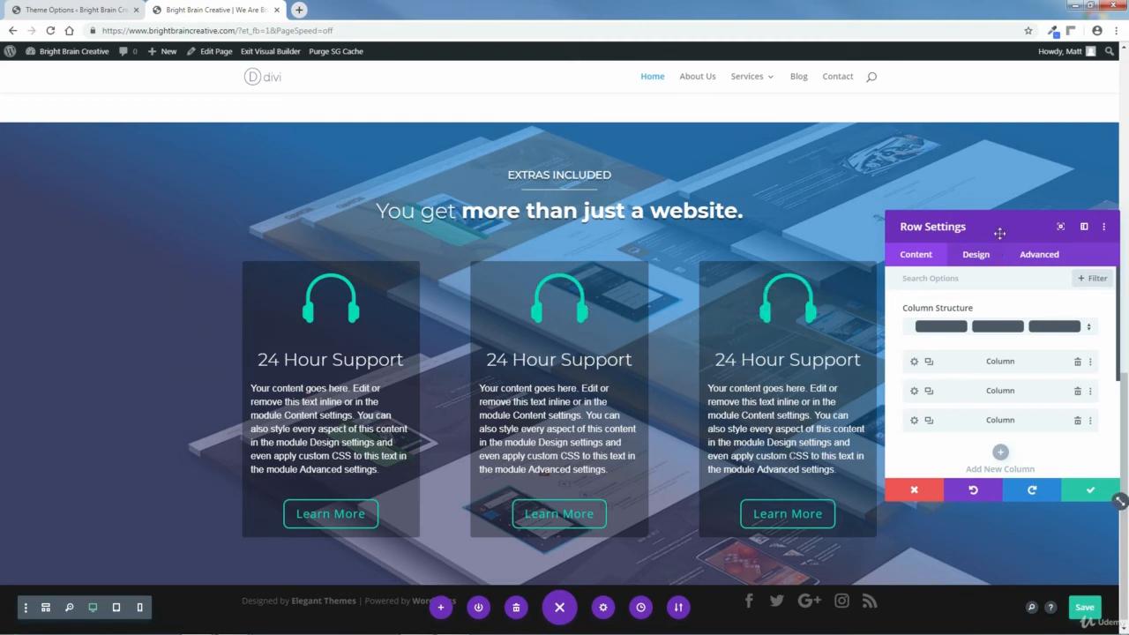
left_click_drag(998, 229, 791, 233)
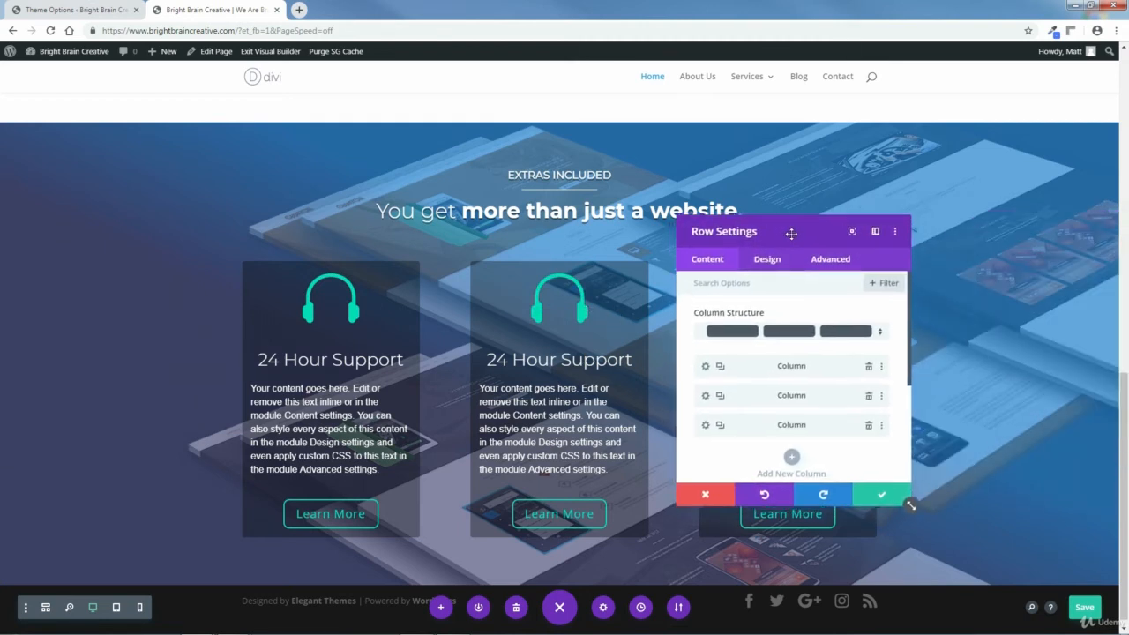
left_click(882, 499)
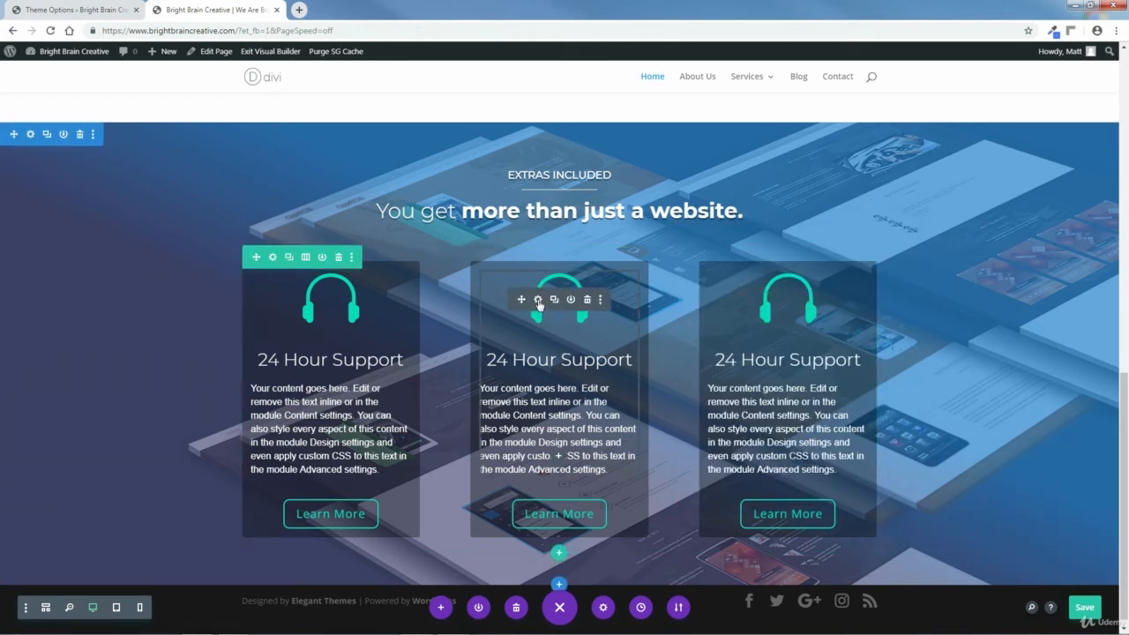
Change the middle column's blurb title to Intuitive Design.
left_click(538, 300)
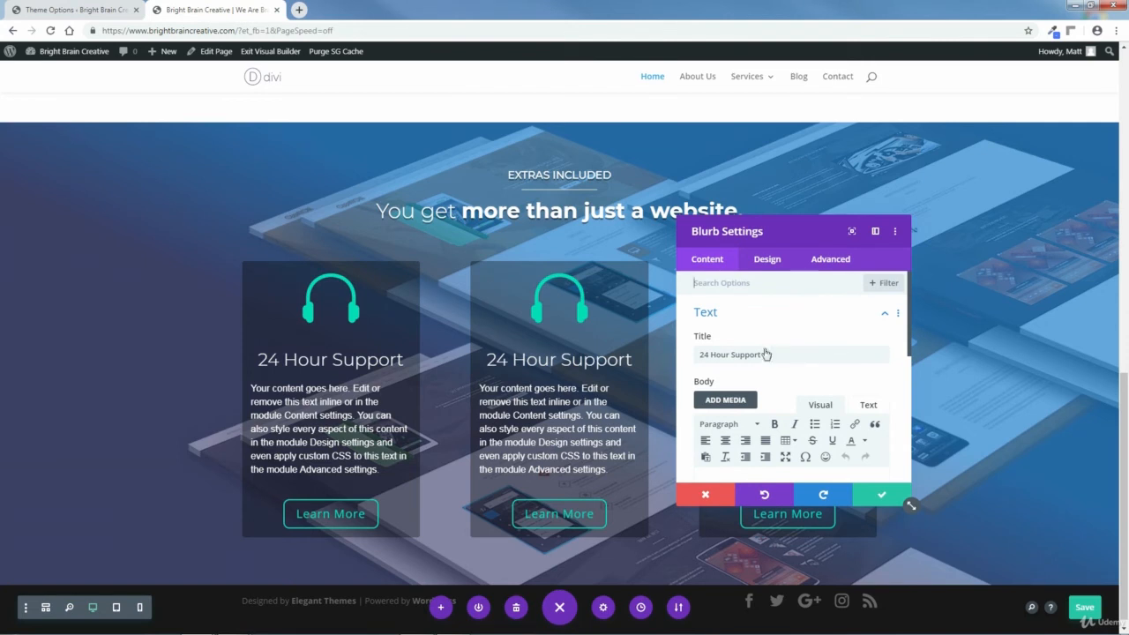
left_click_drag(760, 353, 708, 354)
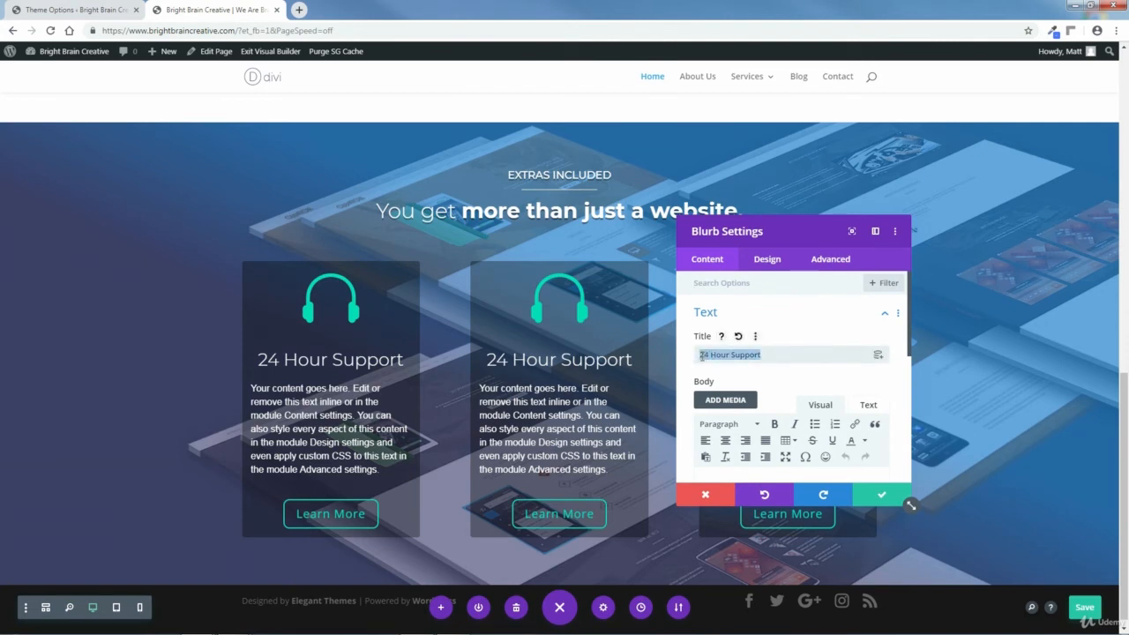
type("Intu")
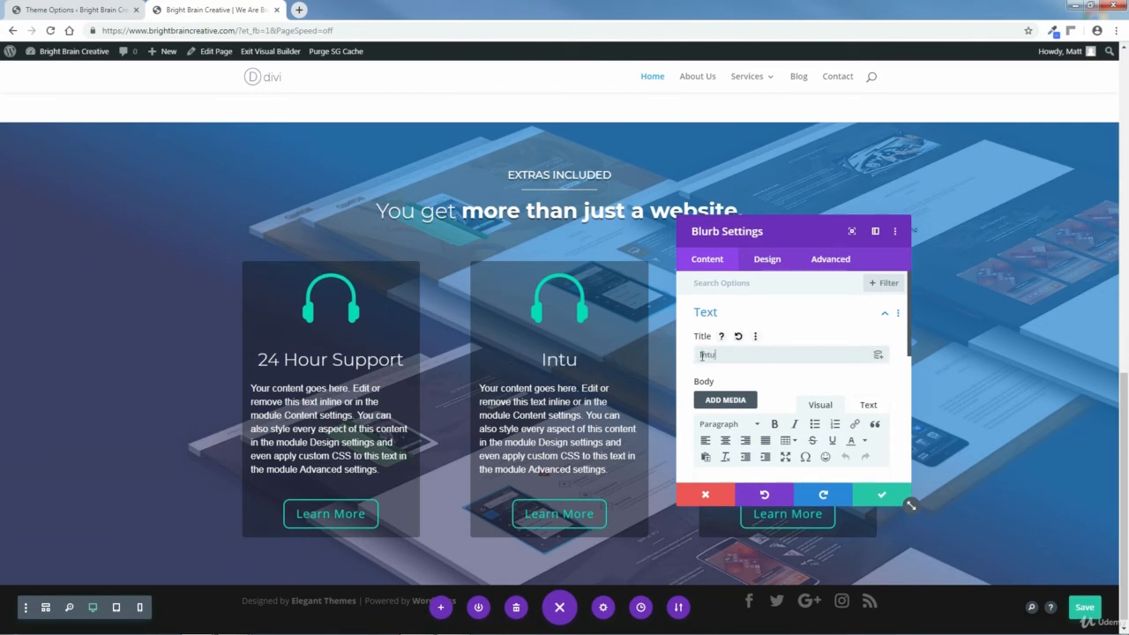
type("itive Design")
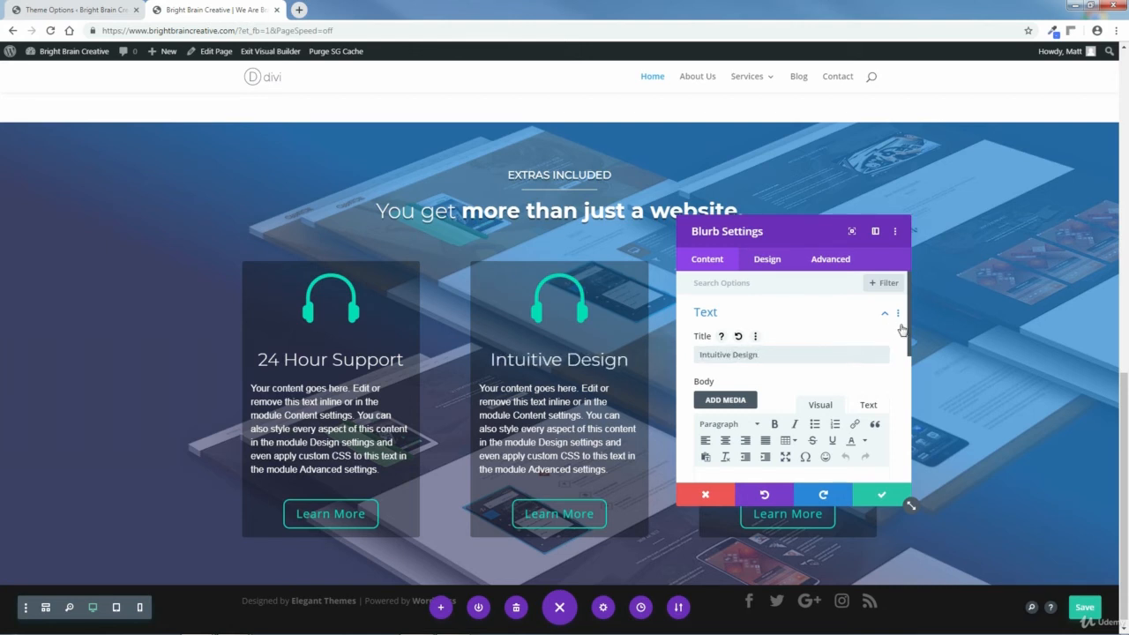
Switch the Intuitive Design blurb's icon to the solid picture icon and save the blurb settings.
left_click_drag(908, 324, 914, 450)
scroll(744, 352, "up", 2)
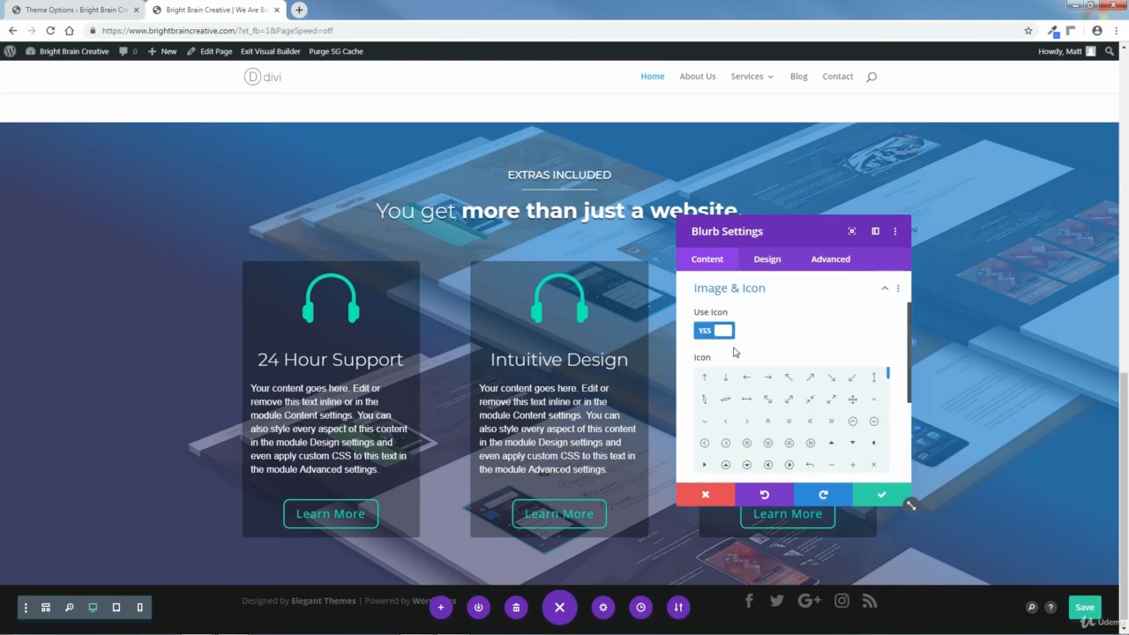
left_click_drag(910, 335, 891, 359)
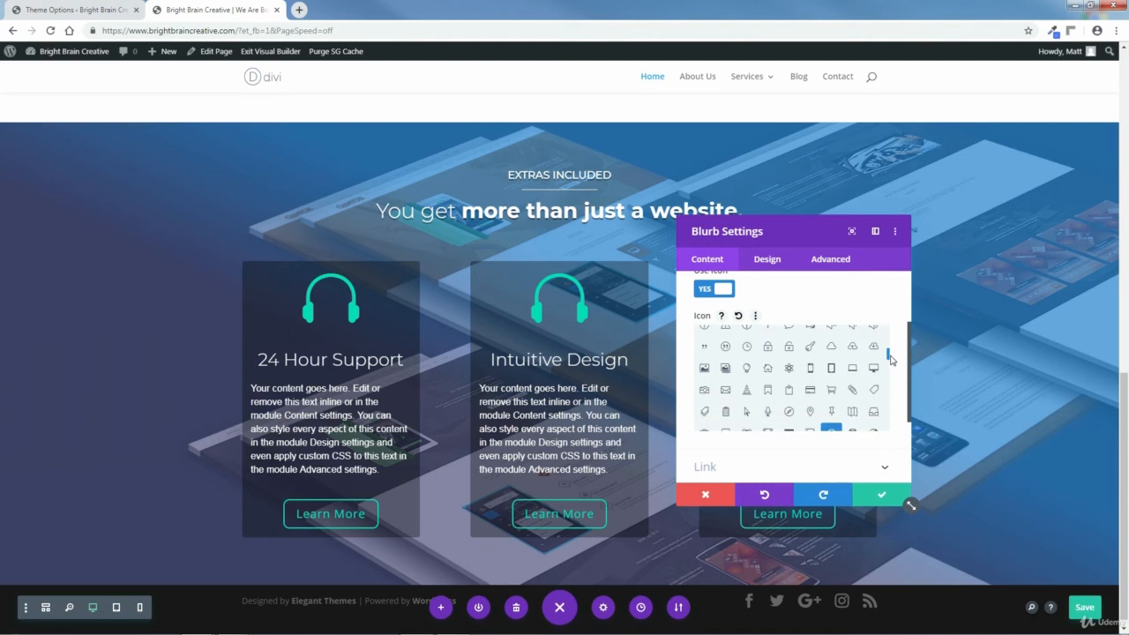
left_click(704, 370)
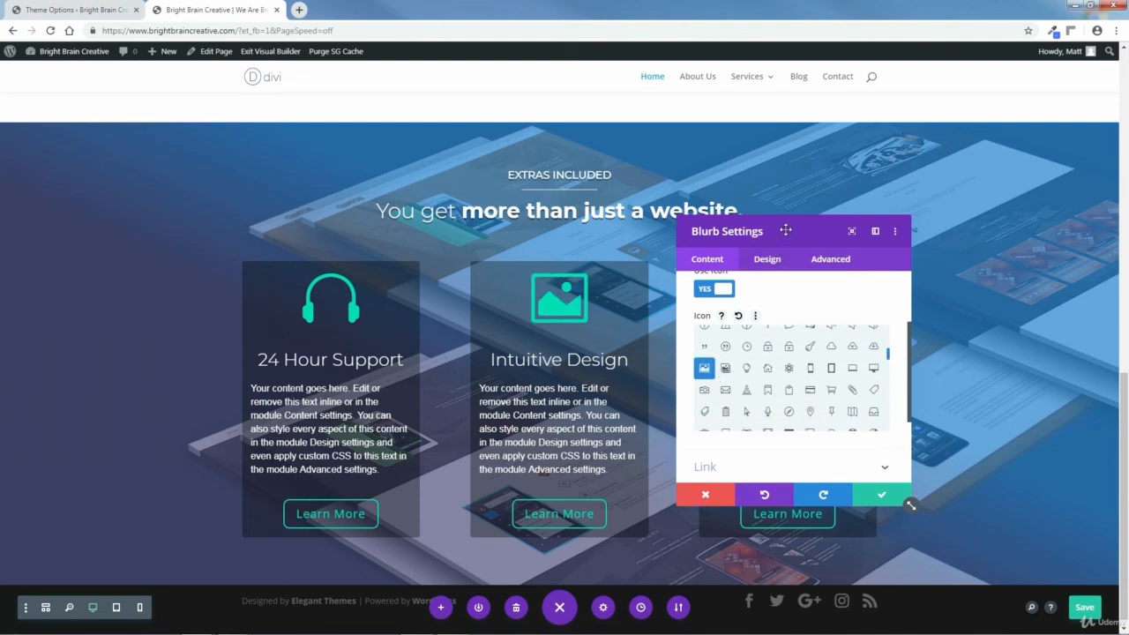
left_click_drag(785, 230, 945, 237)
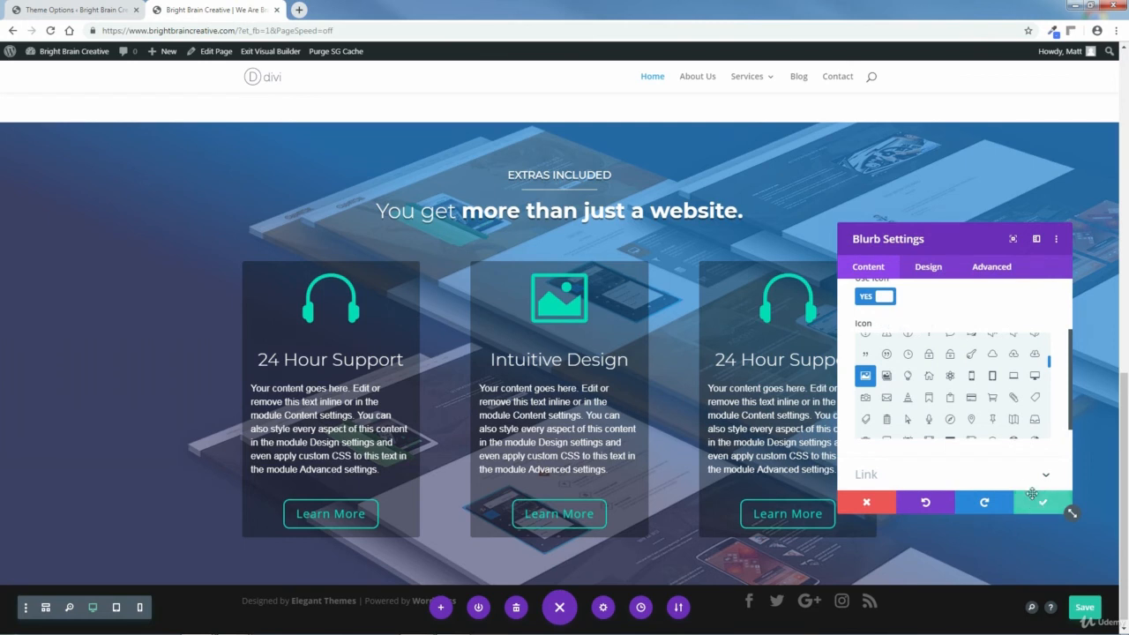
left_click(1037, 502)
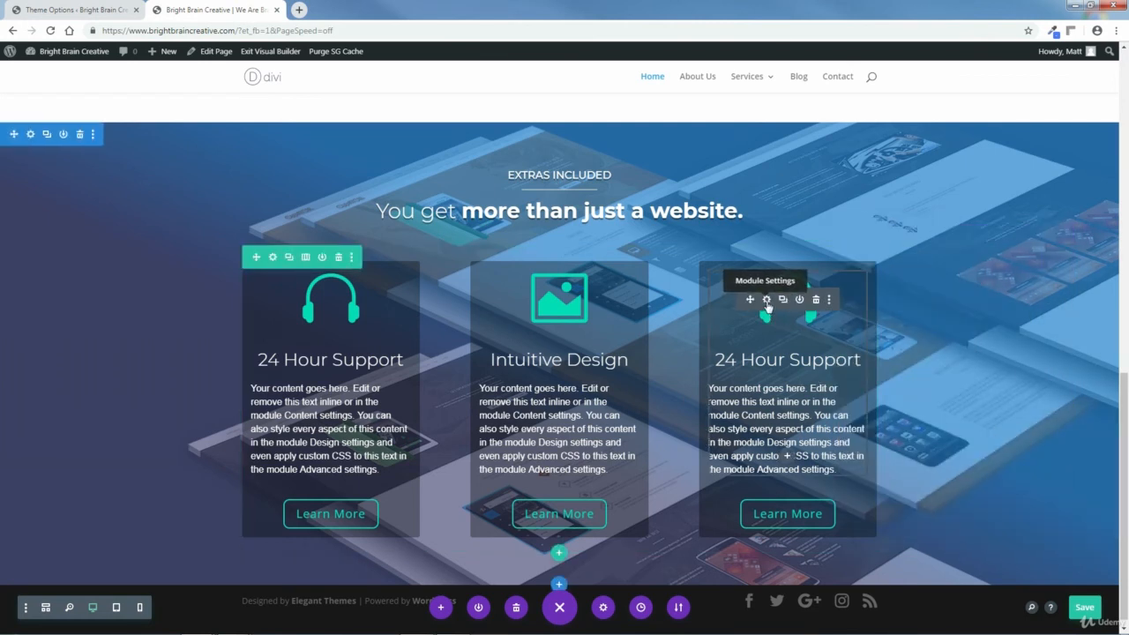
Change the third column's blurb title to In-Depth Tutorials.
left_click(767, 302)
left_click_drag(941, 333, 882, 341)
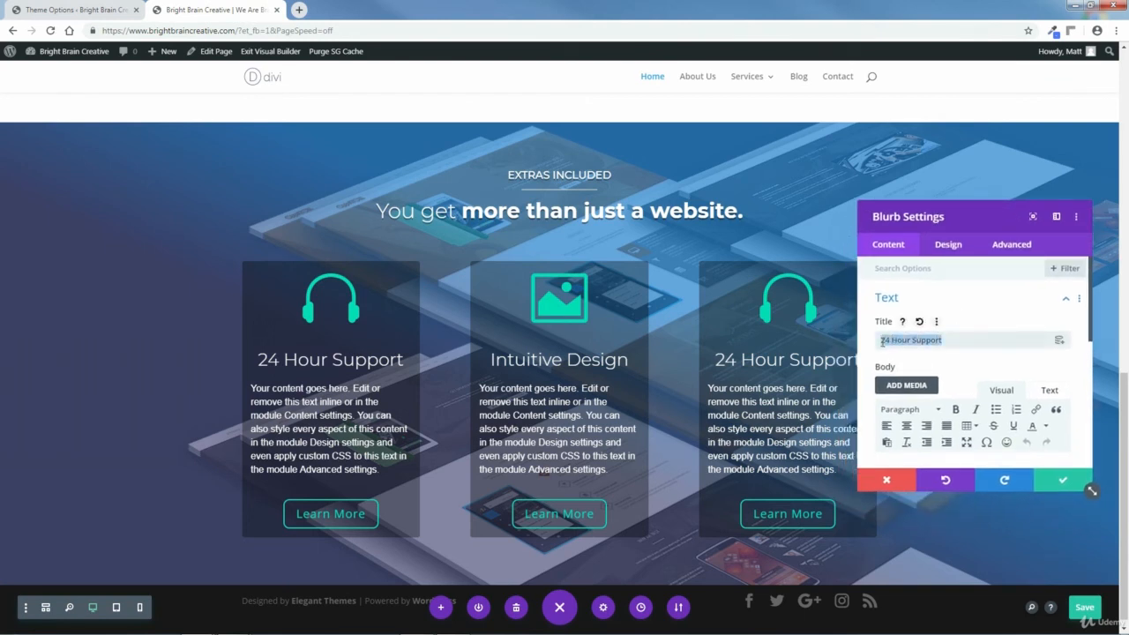
left_click_drag(967, 213, 985, 213)
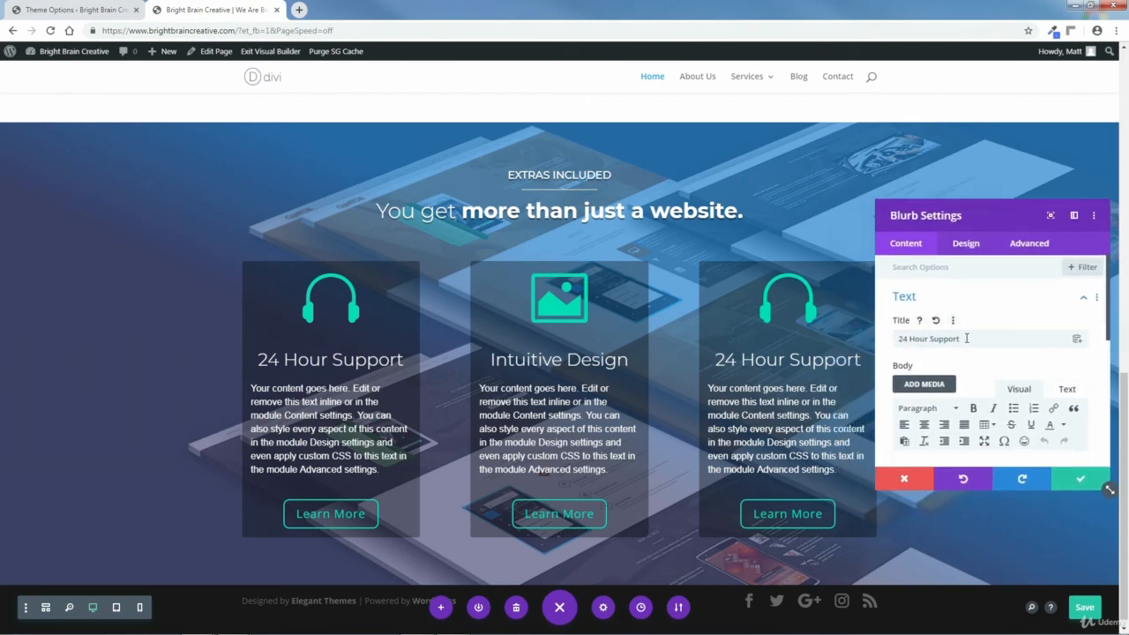
left_click_drag(966, 338, 908, 340)
type("In-D")
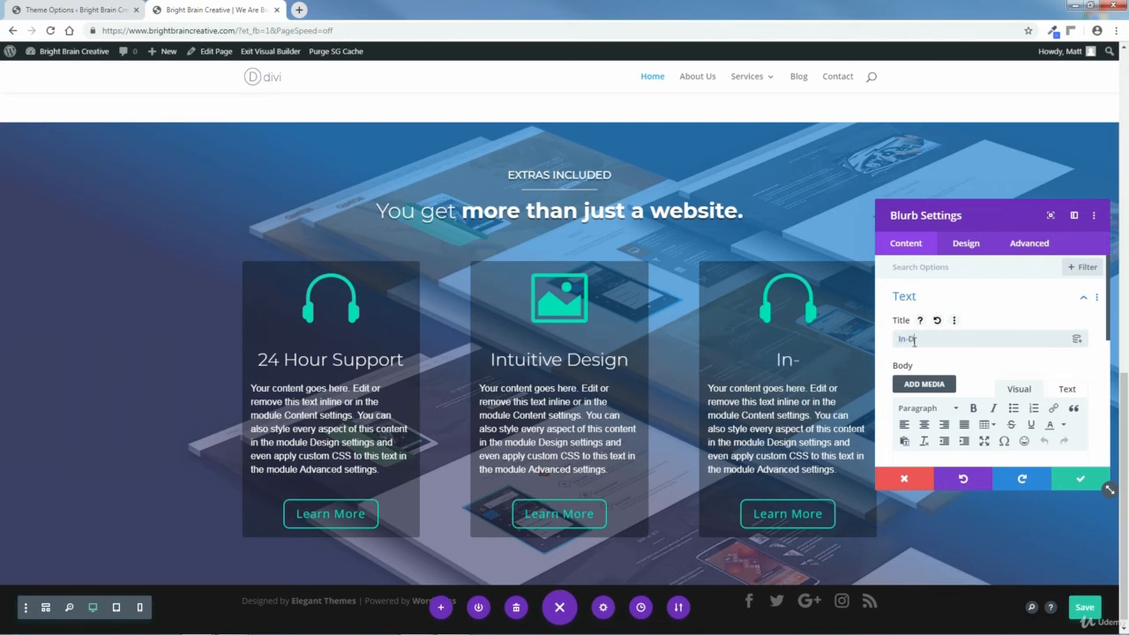
type("epth Tuto")
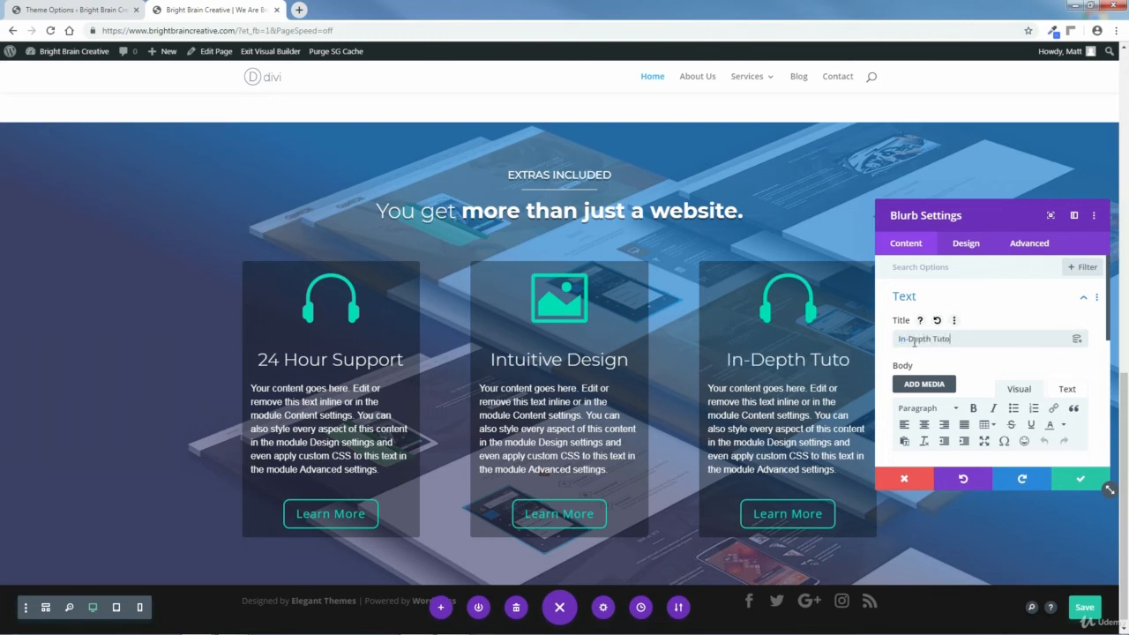
type("rials")
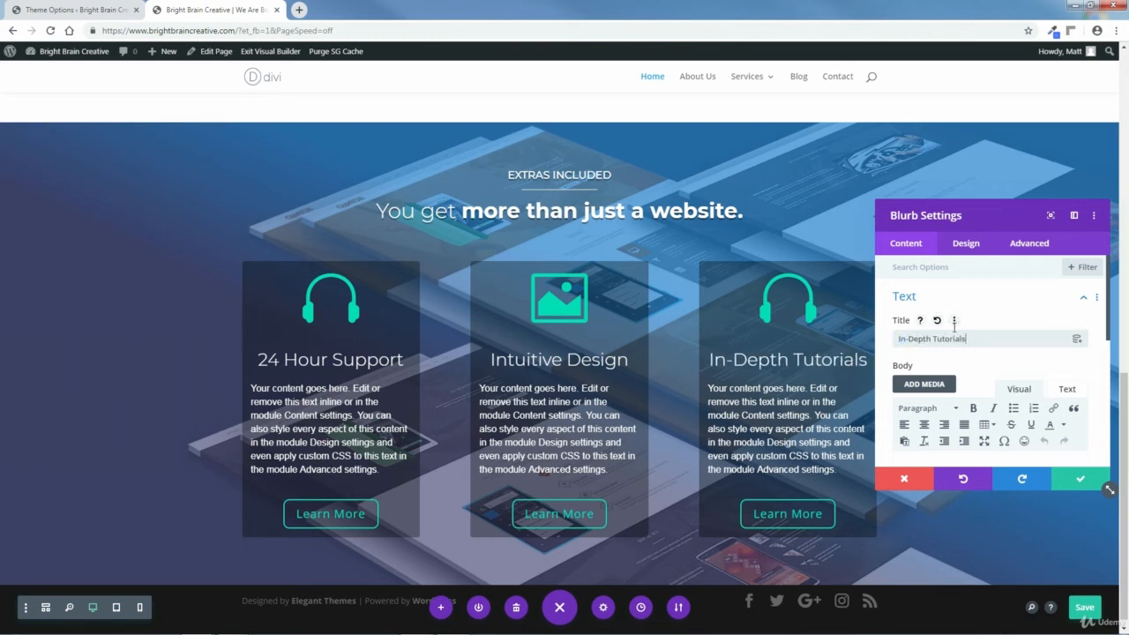
Switch the In-Depth Tutorials blurb's icon to the document with magnifying glass and save the blurb settings.
left_click_drag(1108, 316, 1111, 430)
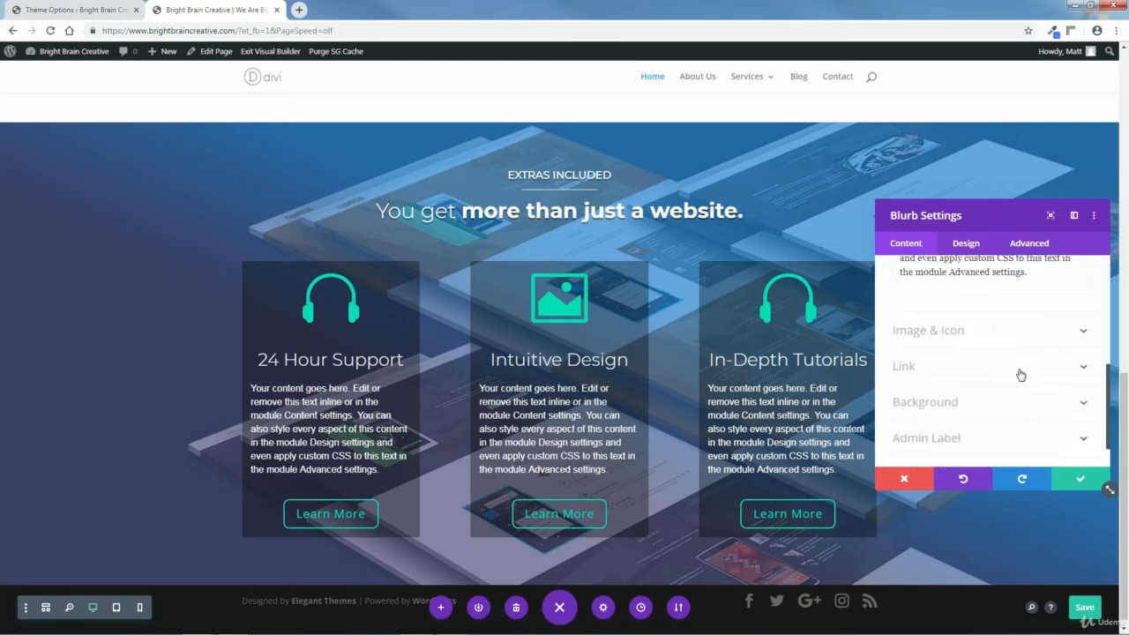
left_click(1014, 330)
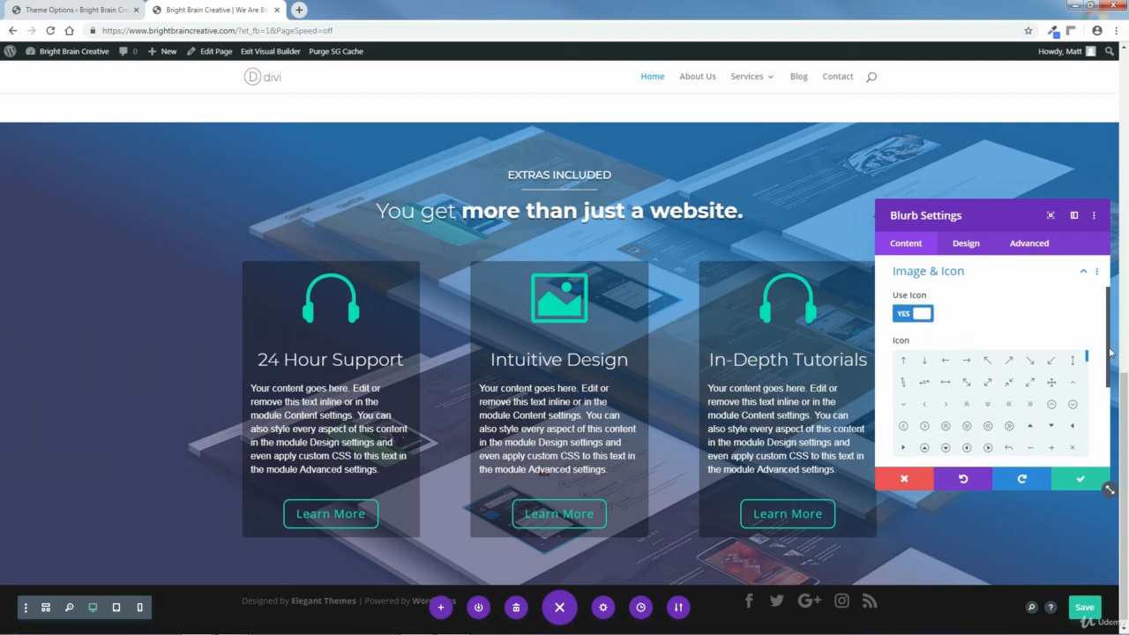
left_click_drag(1109, 343, 1109, 356)
scroll(1088, 319, "down", 5)
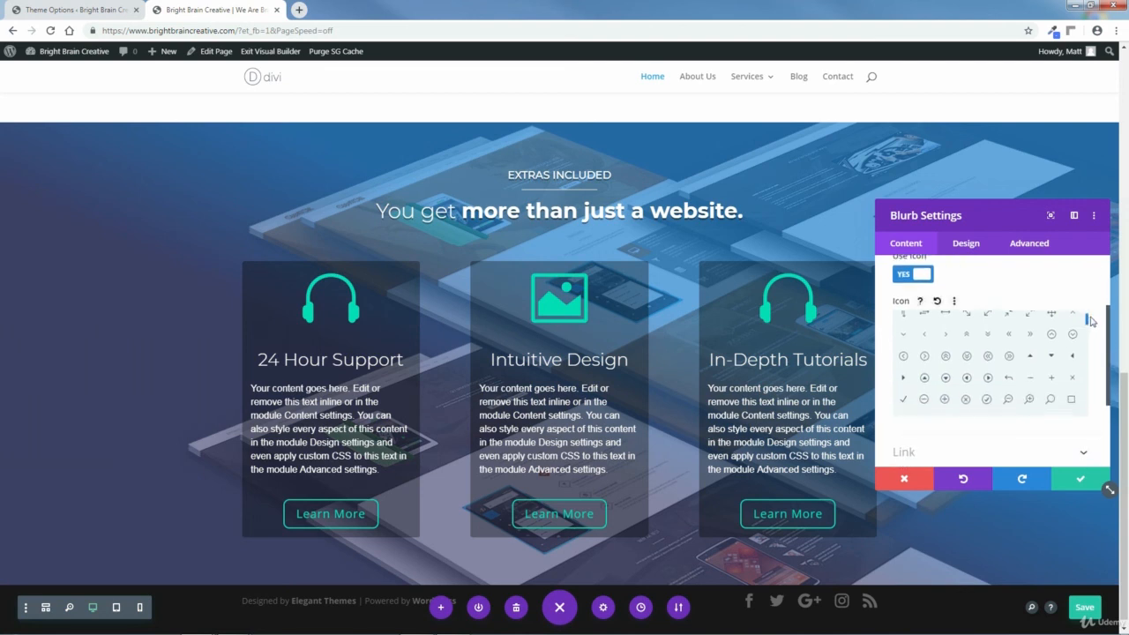
scroll(1095, 328, "down", 3)
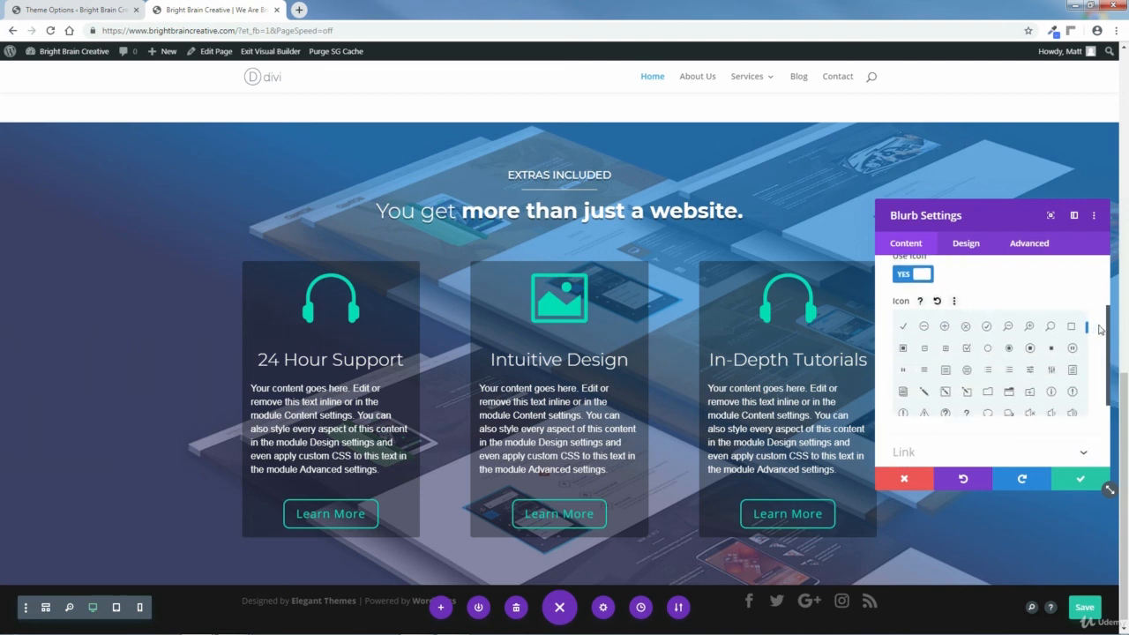
scroll(1108, 335, "down", 3)
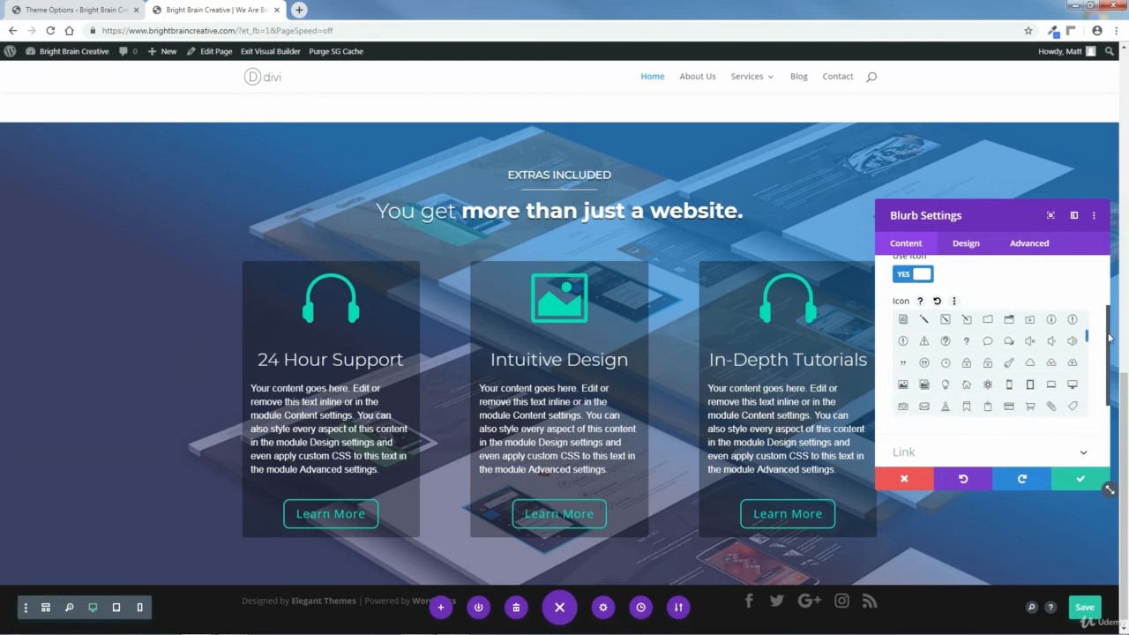
scroll(1115, 342, "down", 1)
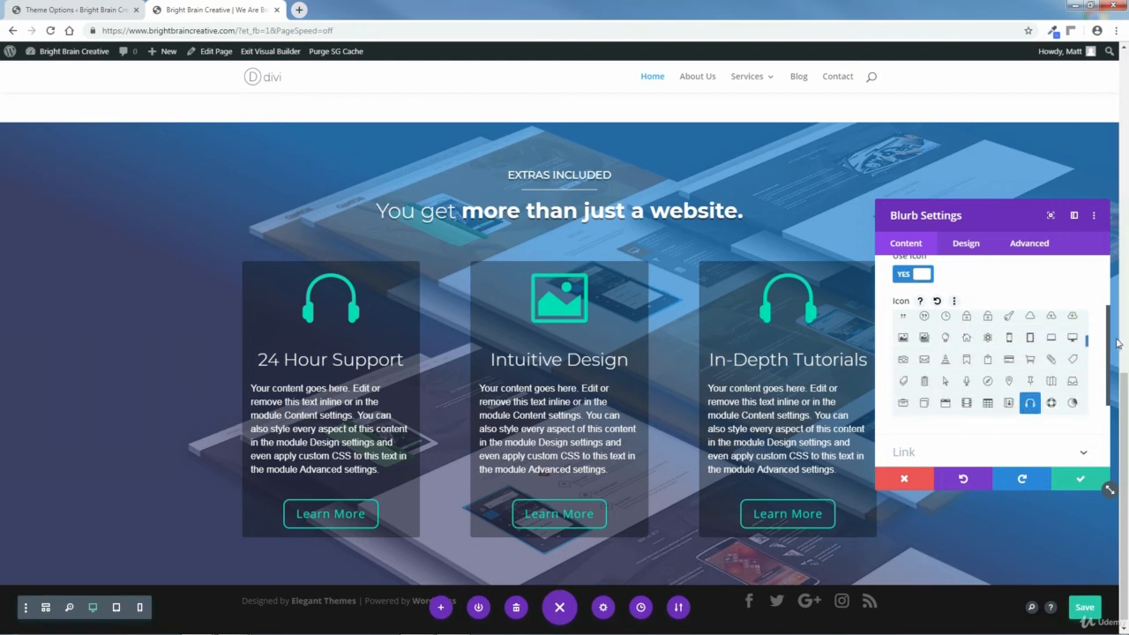
scroll(1117, 345, "down", 2)
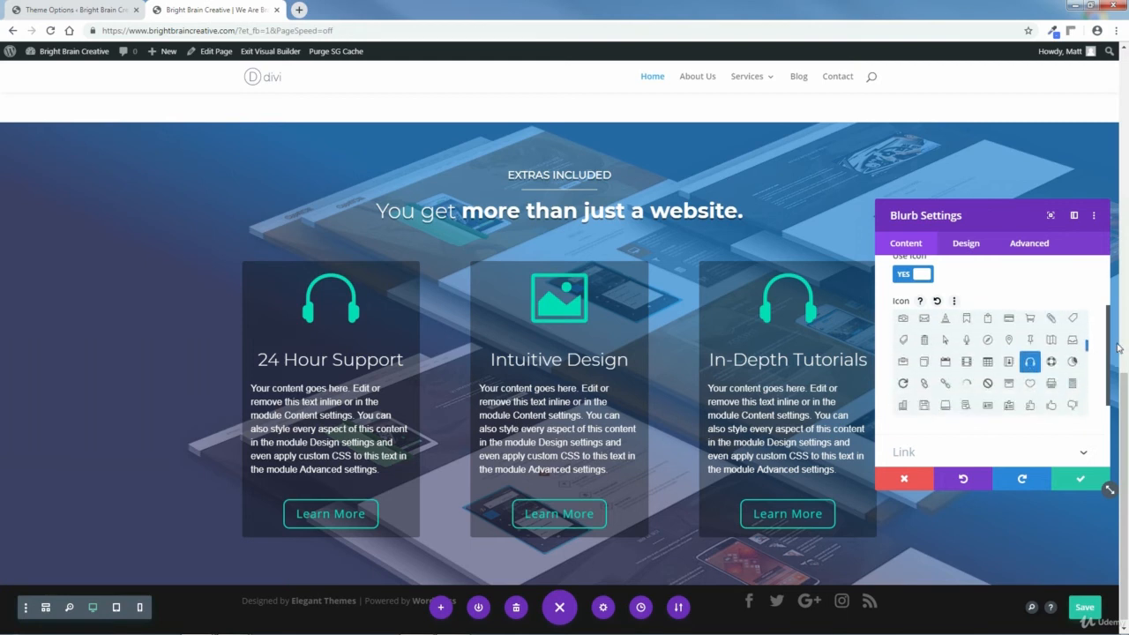
scroll(1108, 352, "down", 1)
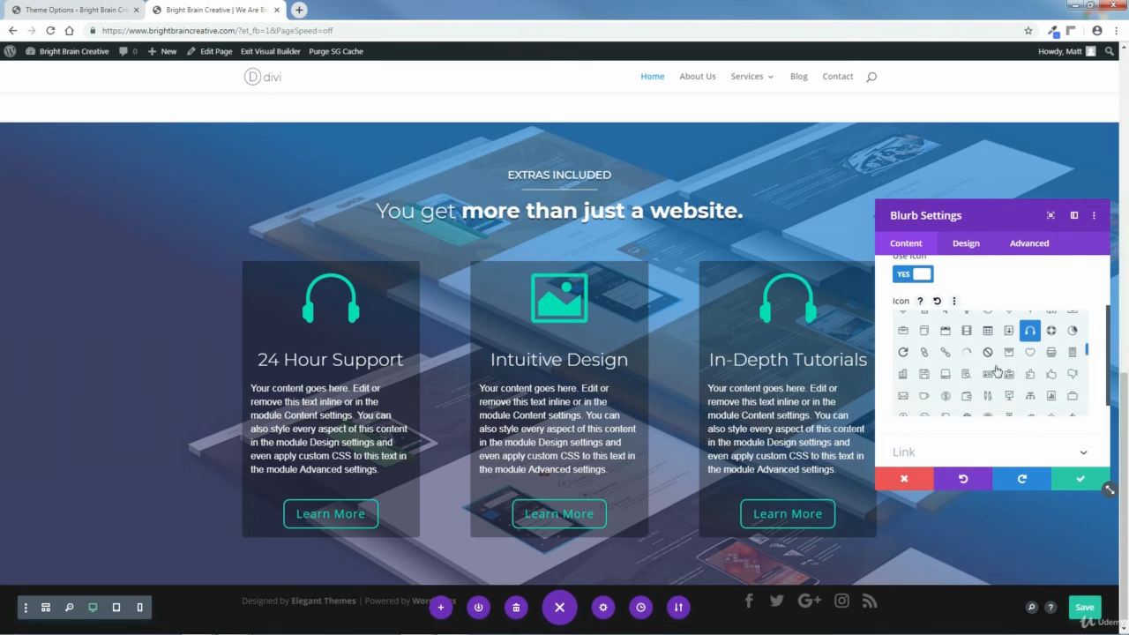
left_click(965, 375)
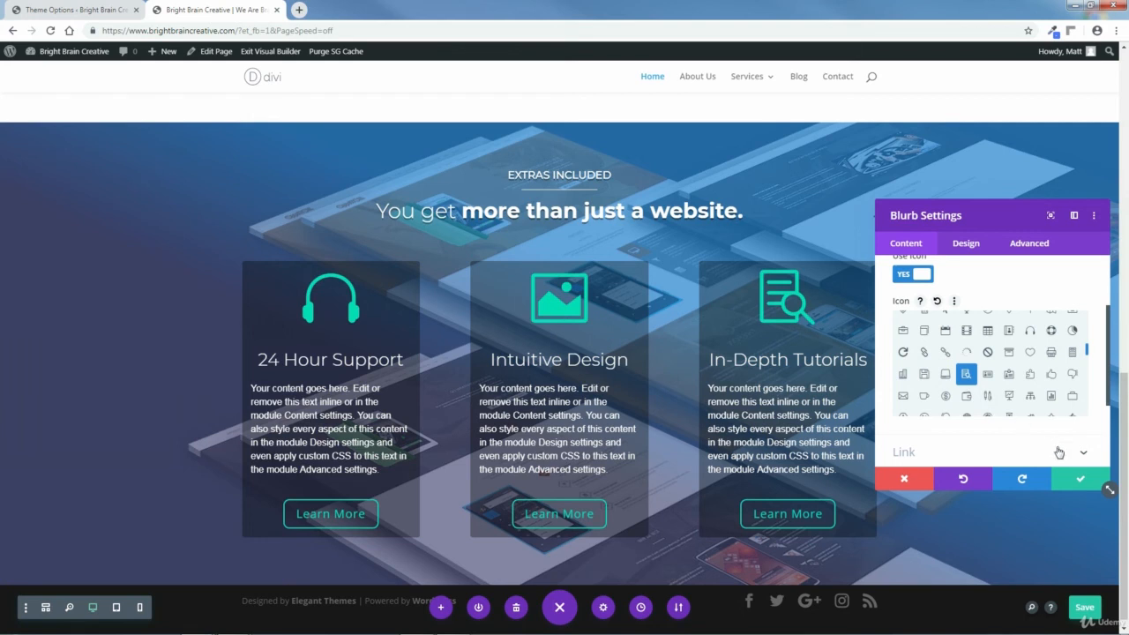
left_click(1079, 484)
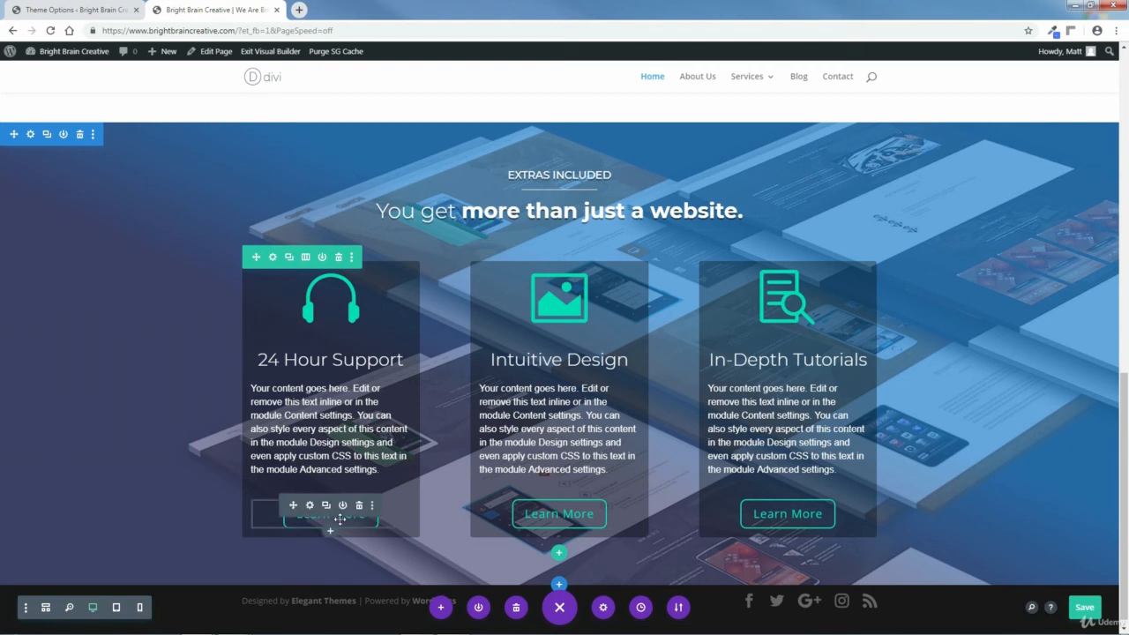
Set the font style of the first column's Learn More button to all uppercase.
left_click(310, 506)
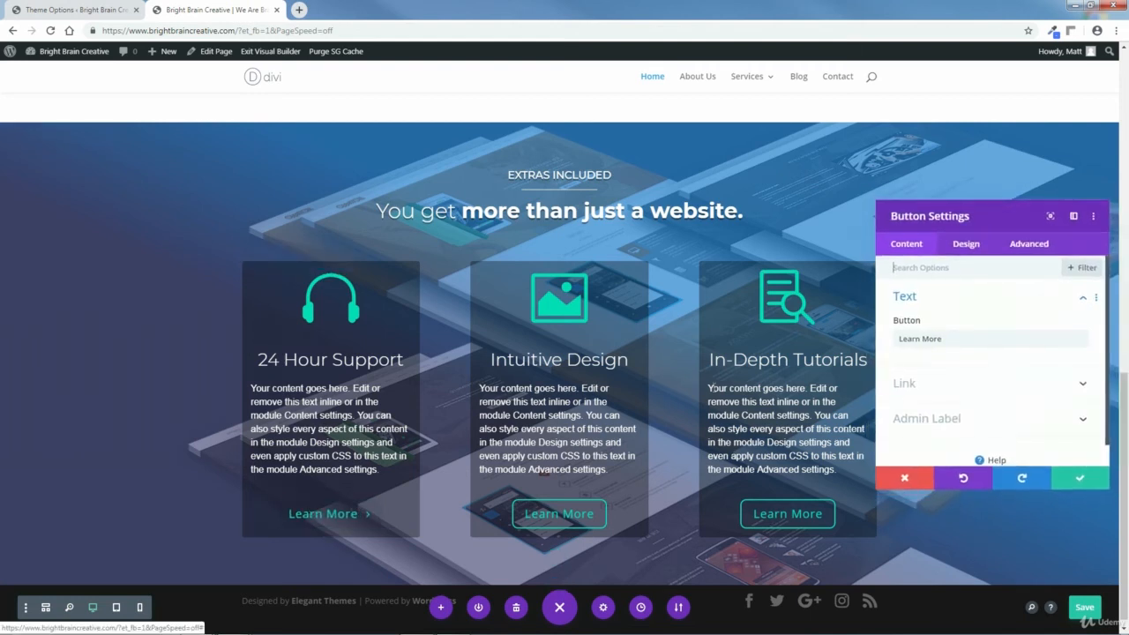
left_click_drag(998, 208, 953, 231)
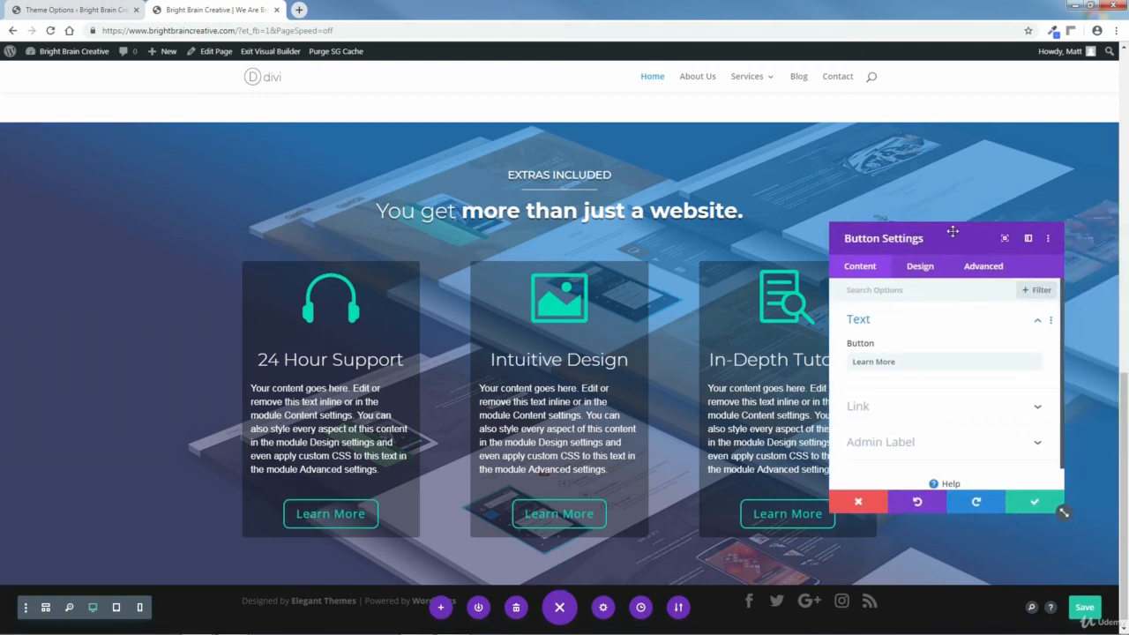
left_click(924, 268)
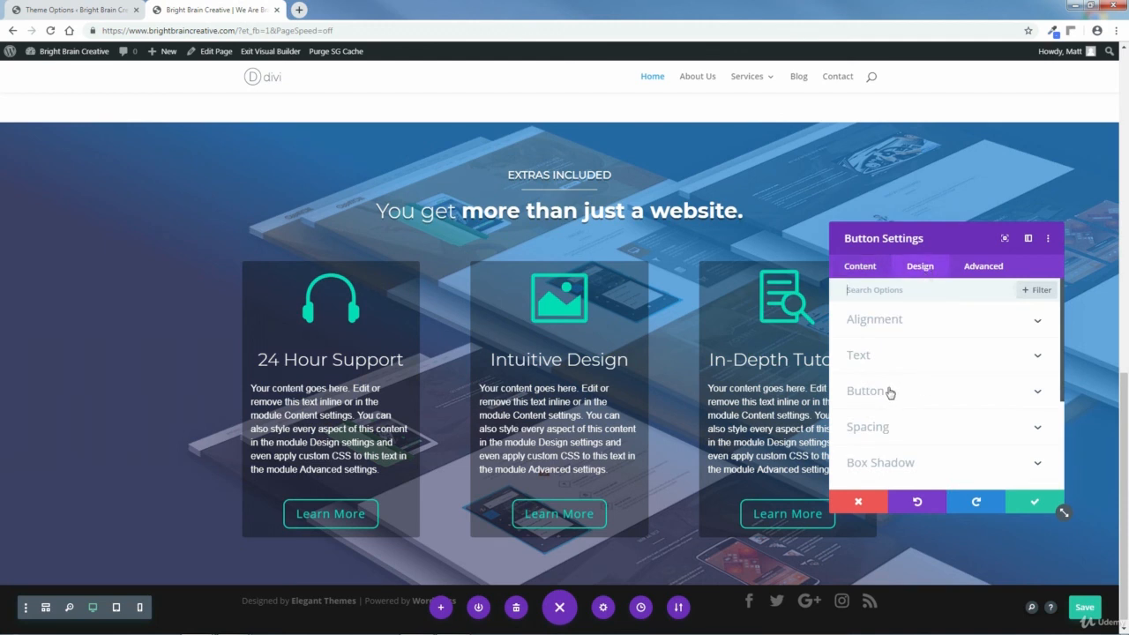
left_click(970, 379)
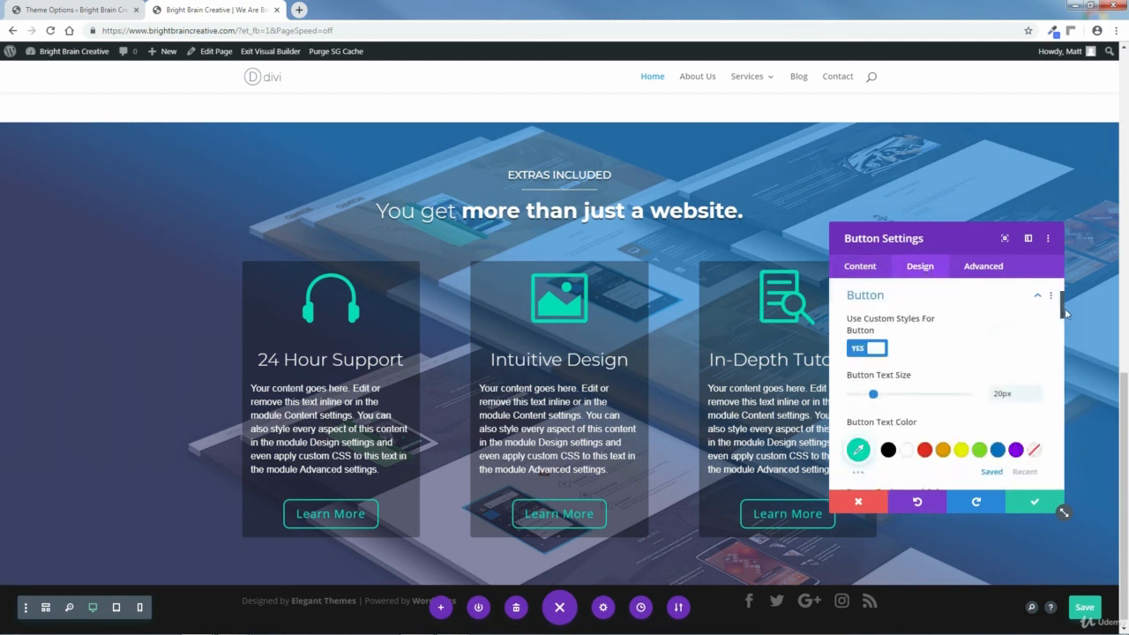
left_click_drag(1065, 312, 1079, 400)
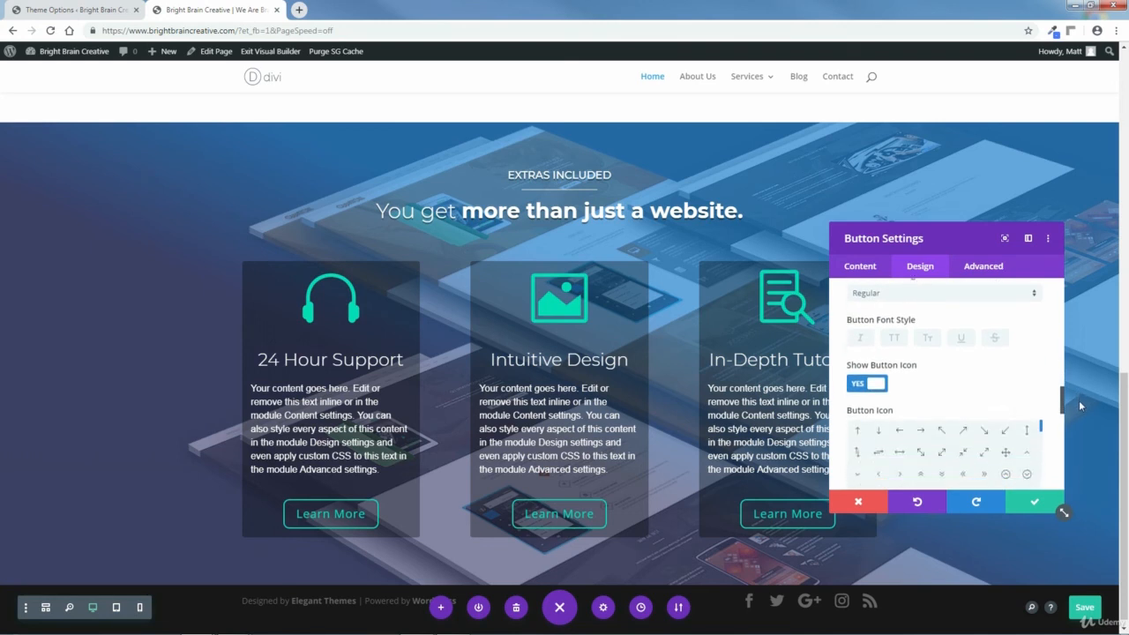
left_click(894, 340)
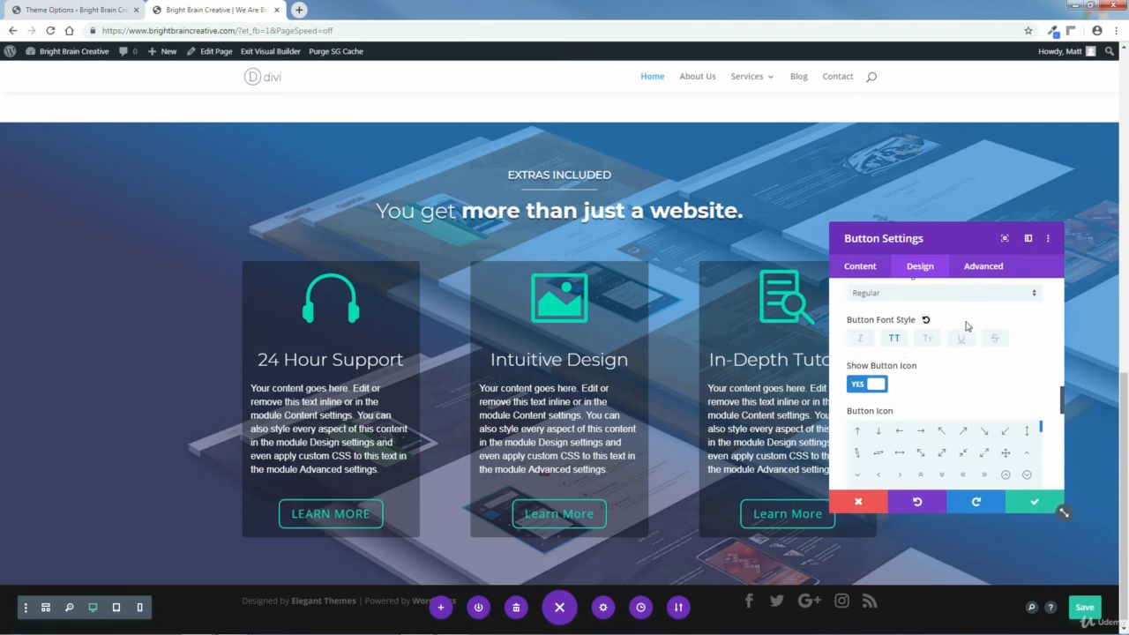
Extend the first button's styles to all buttons throughout this row.
left_click_drag(1063, 399, 1065, 302)
left_click(1054, 327)
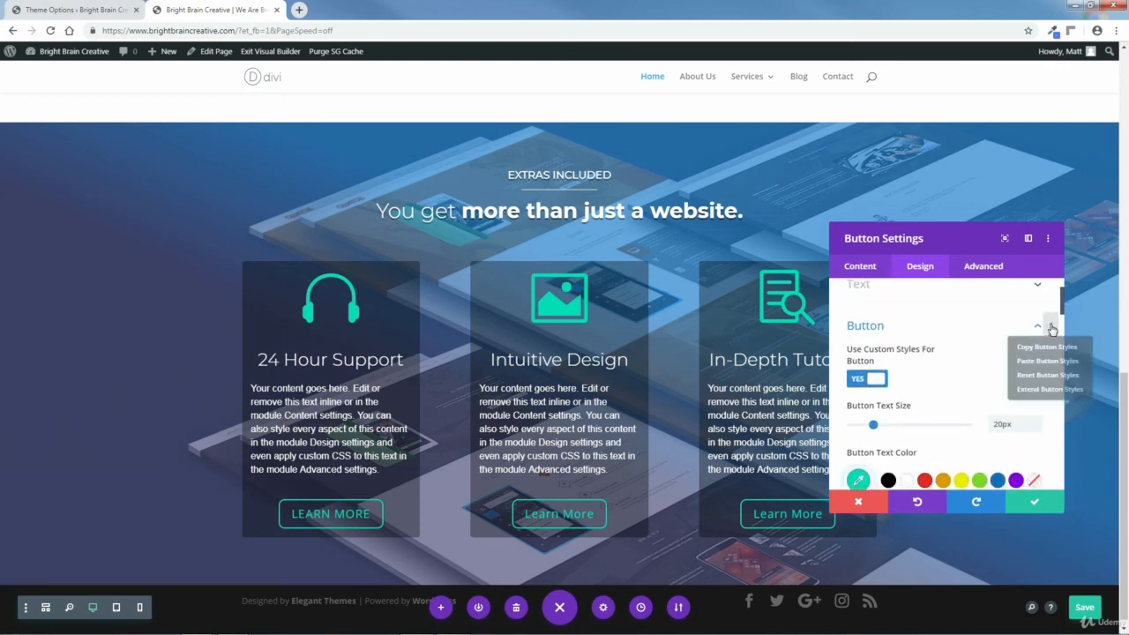
left_click(1047, 395)
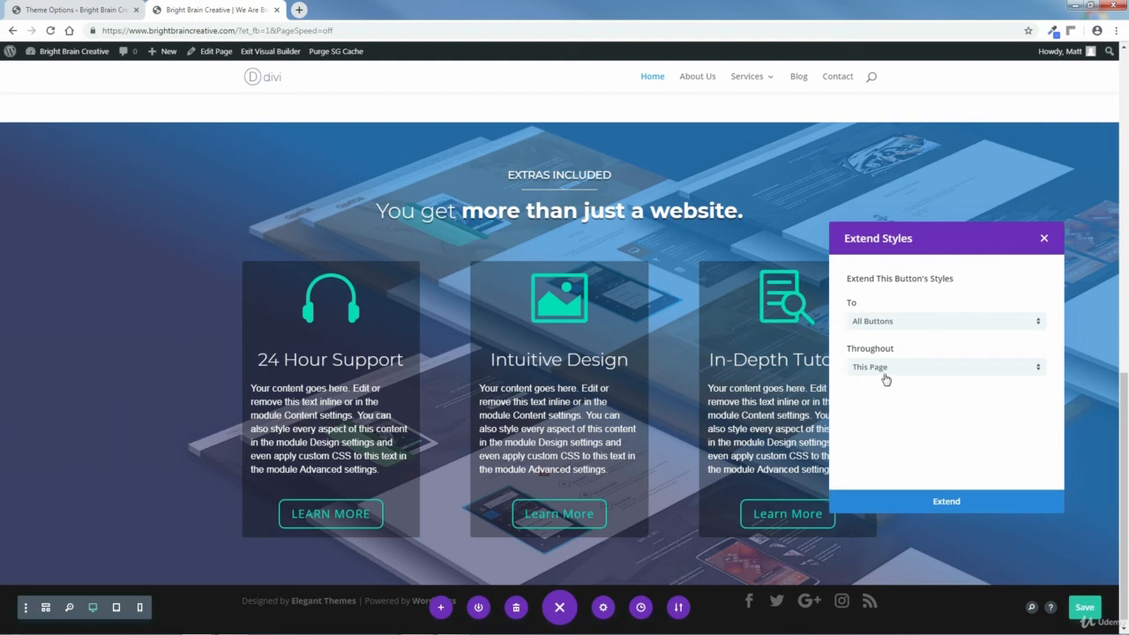
left_click(931, 367)
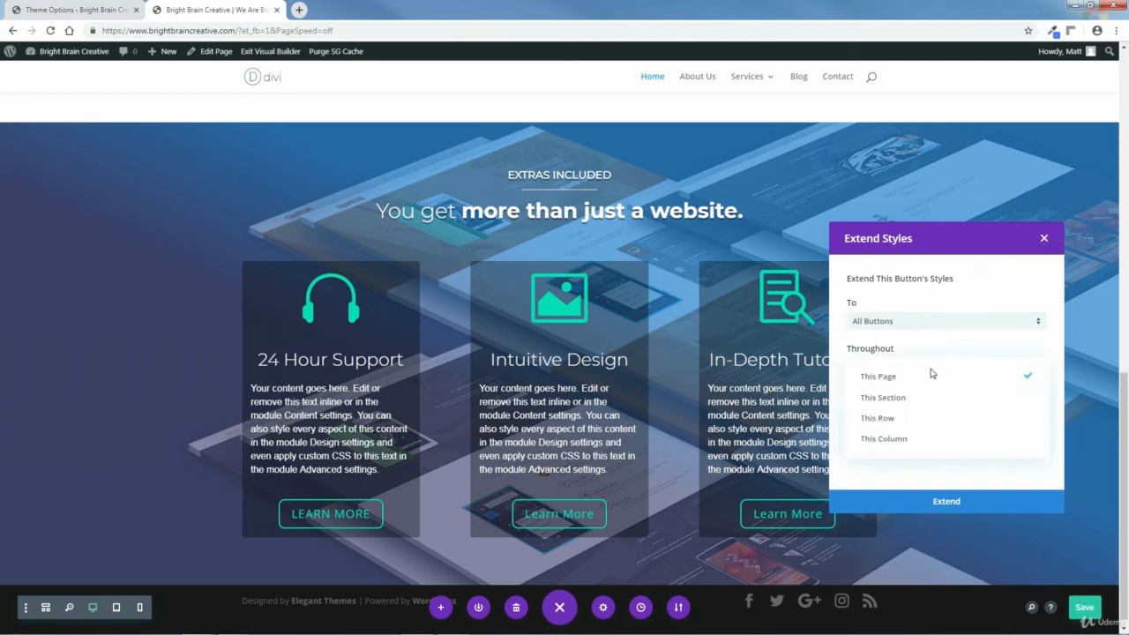
left_click(885, 420)
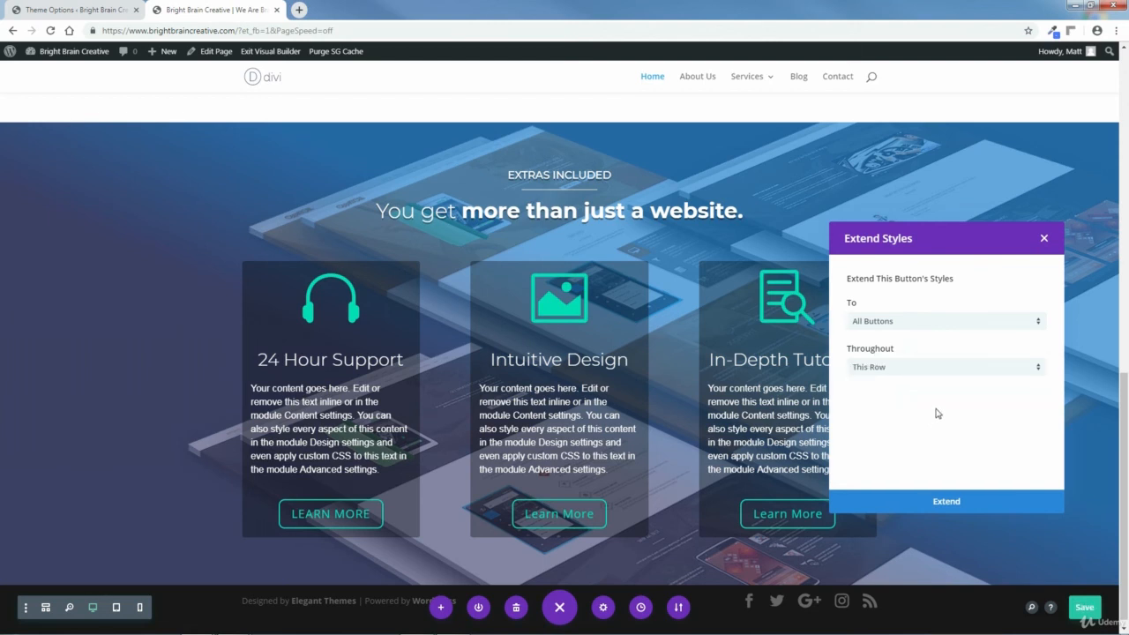
left_click(948, 503)
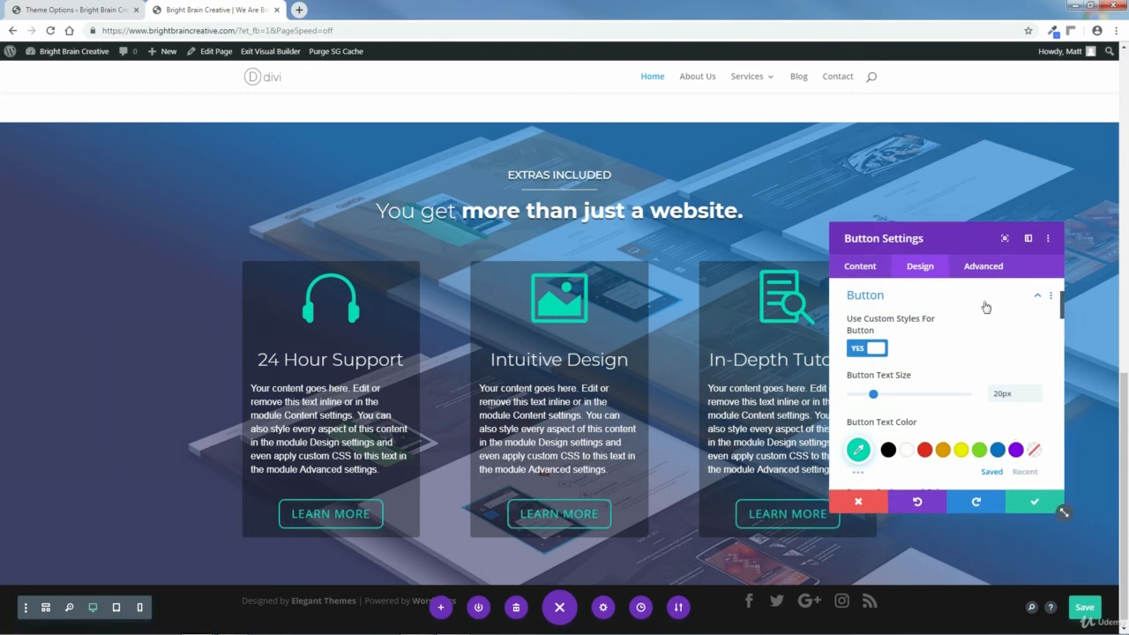
Save the button settings and the page, exit the Visual Builder, and check the Learn More buttons on the live page.
left_click_drag(970, 243, 1000, 169)
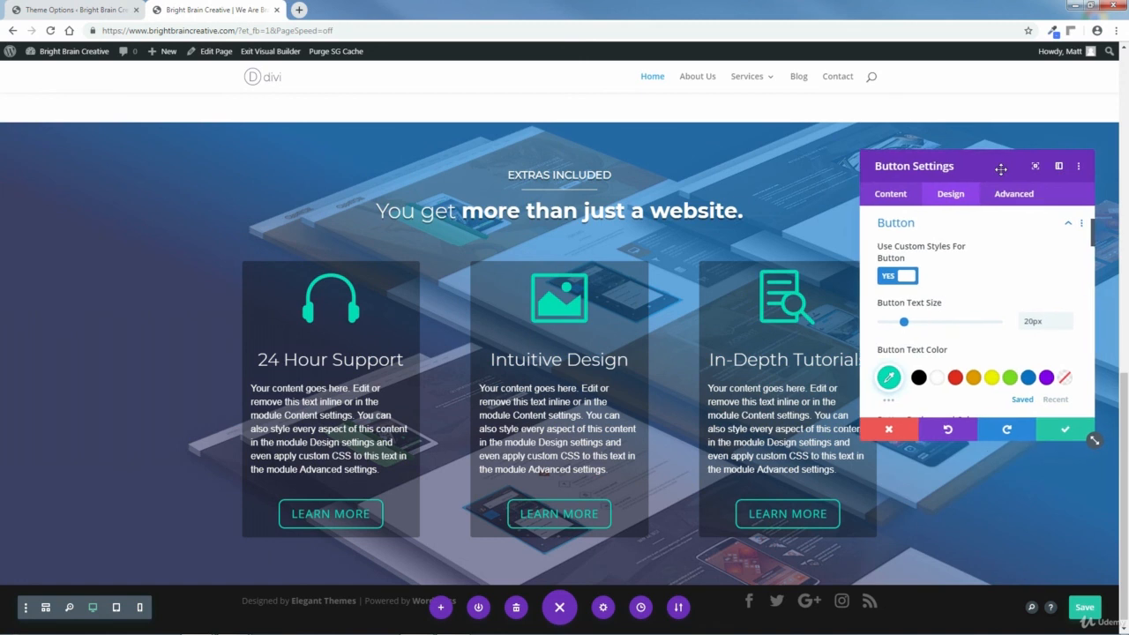
left_click(1067, 429)
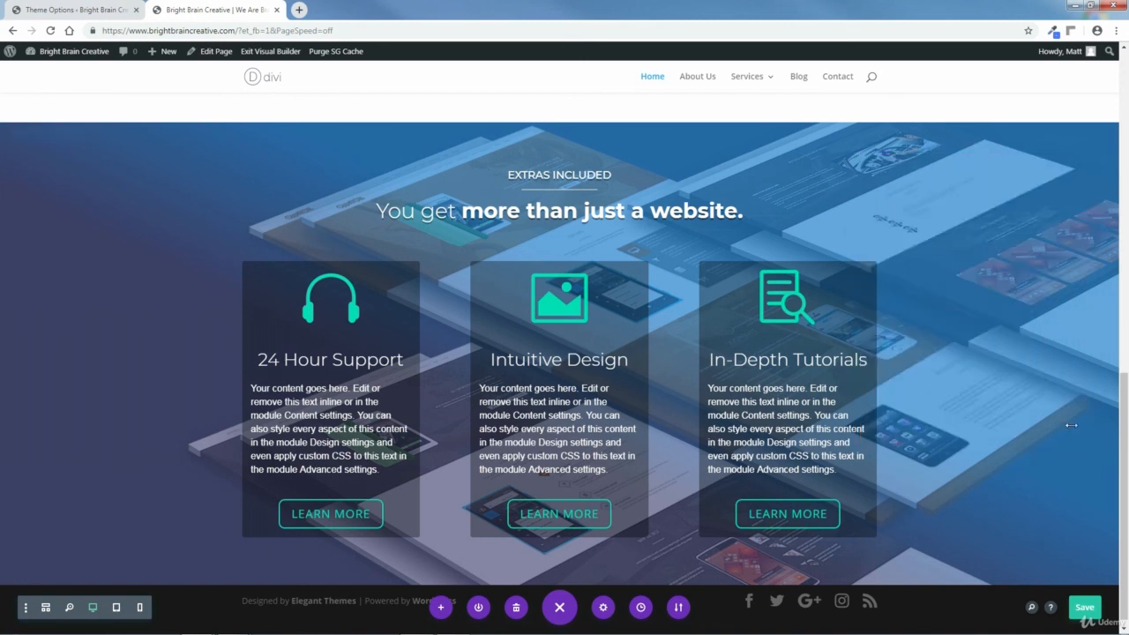
left_click(1085, 608)
left_click(268, 53)
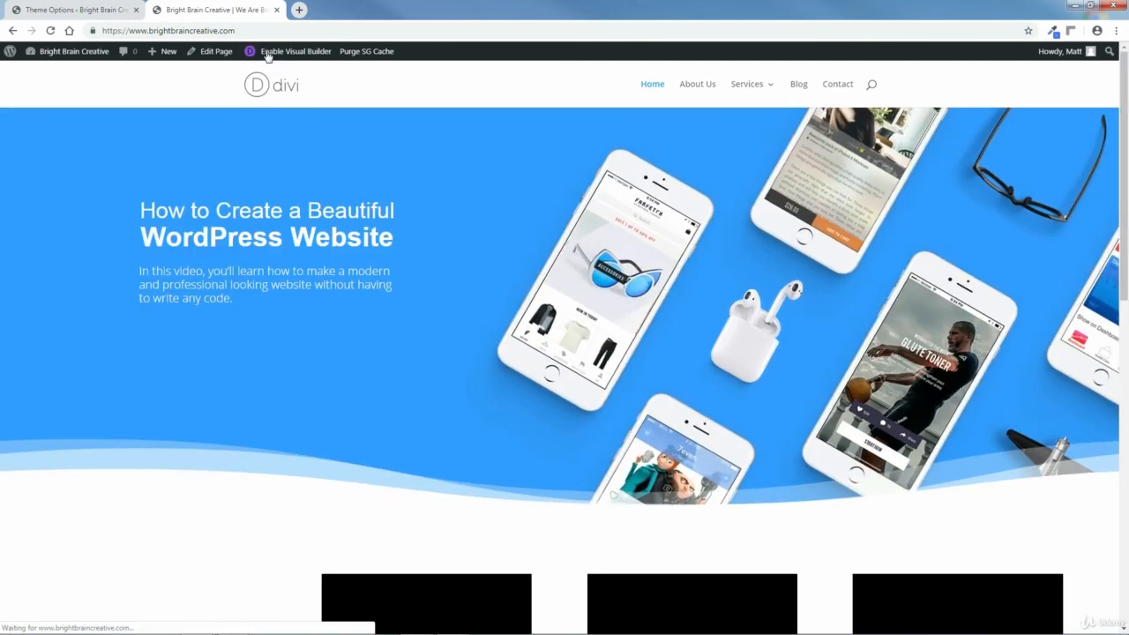
left_click_drag(1125, 192, 1127, 467)
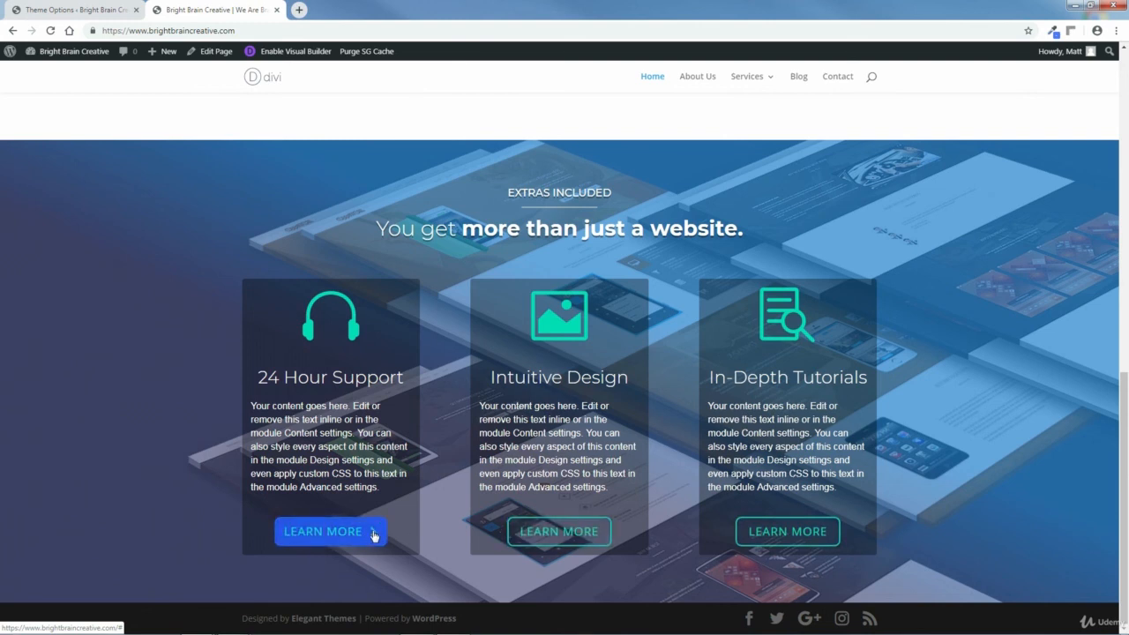
Reopen the Visual Builder and turn off Show Button Icon for the 24 Hour Support column's Learn More button.
left_click(293, 55)
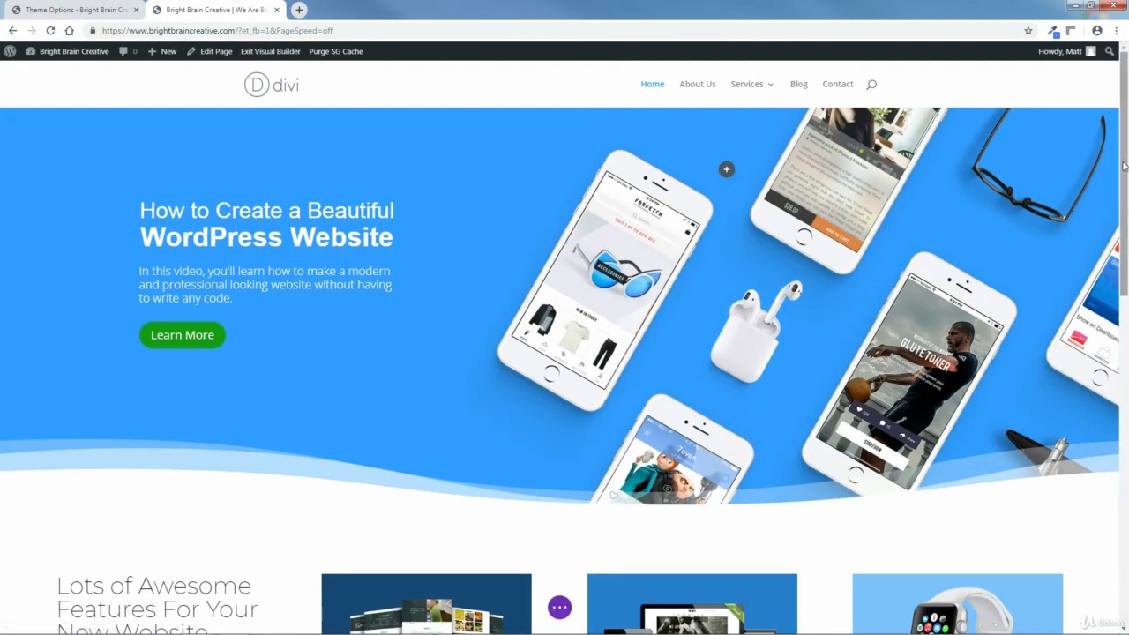
left_click_drag(1125, 176, 1126, 512)
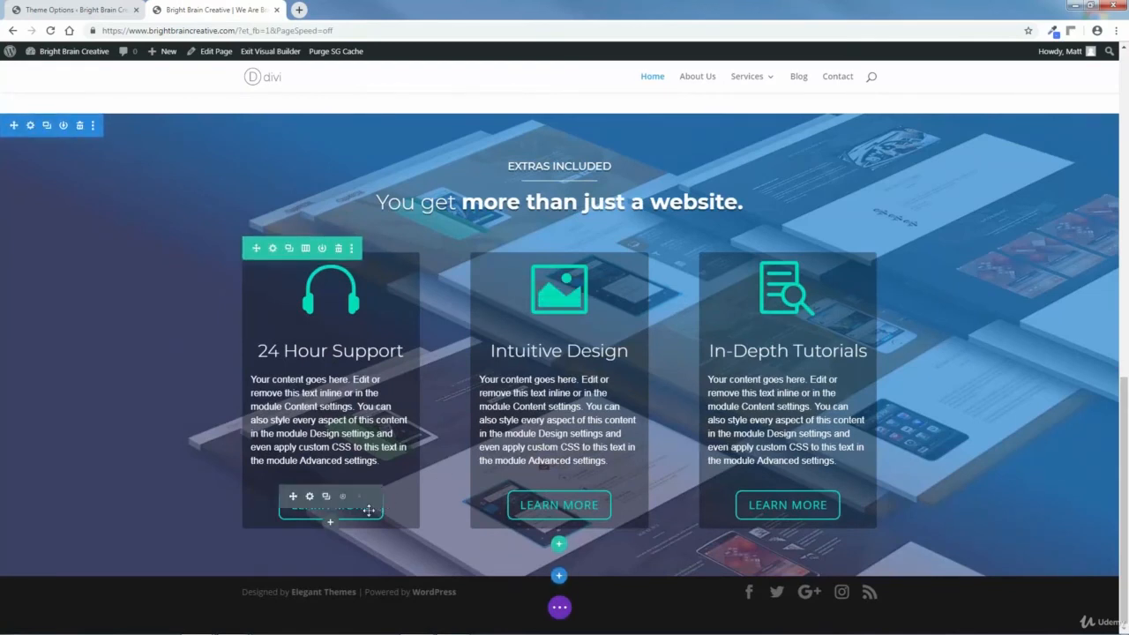
left_click(310, 498)
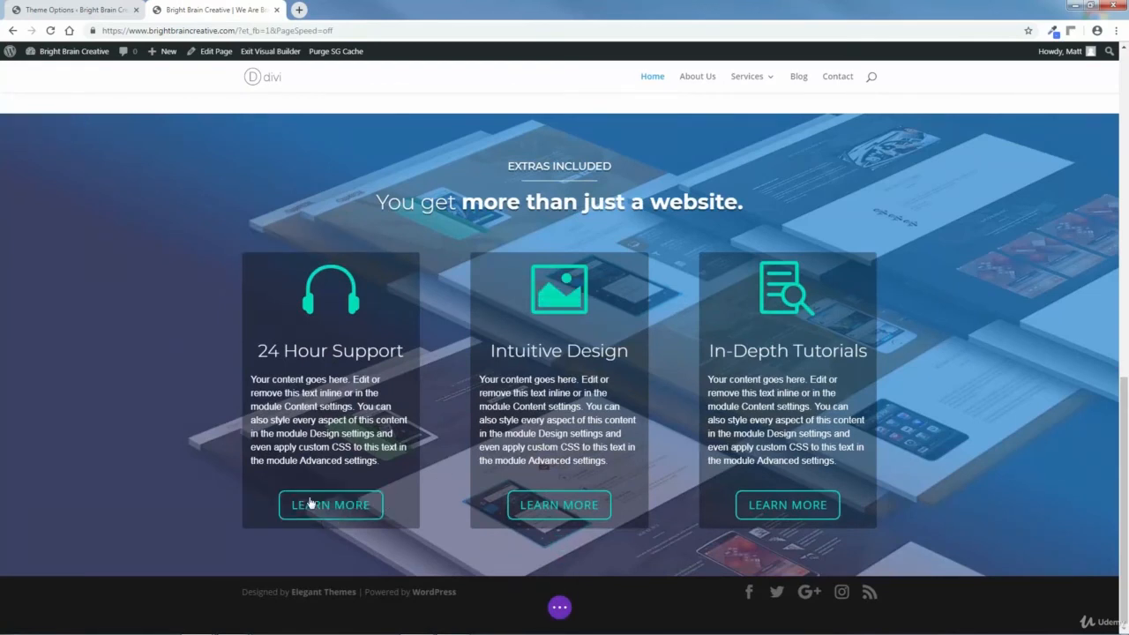
left_click_drag(982, 167, 929, 235)
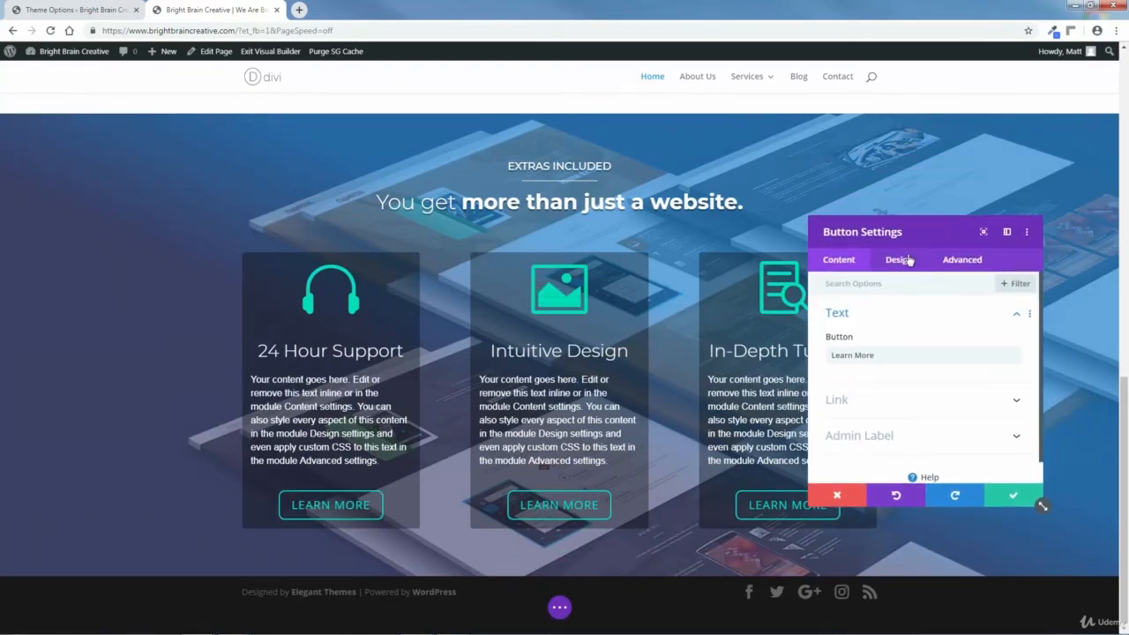
left_click(900, 259)
left_click(1017, 387)
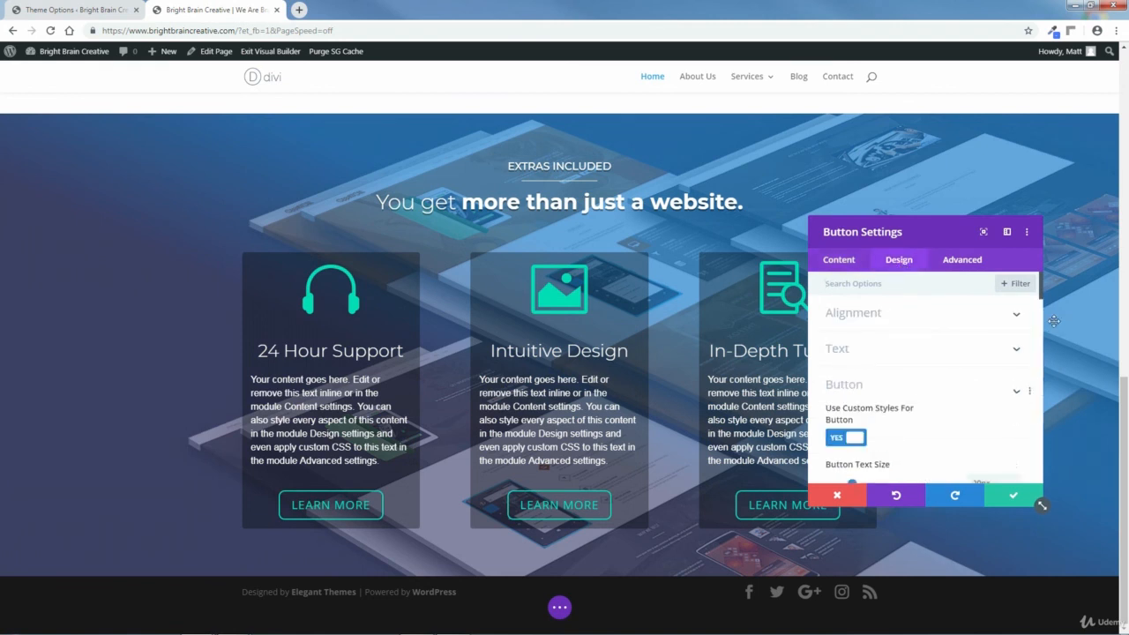
scroll(1041, 309, "down", 1)
scroll(1042, 308, "down", 1)
left_click_drag(1040, 314, 1055, 398)
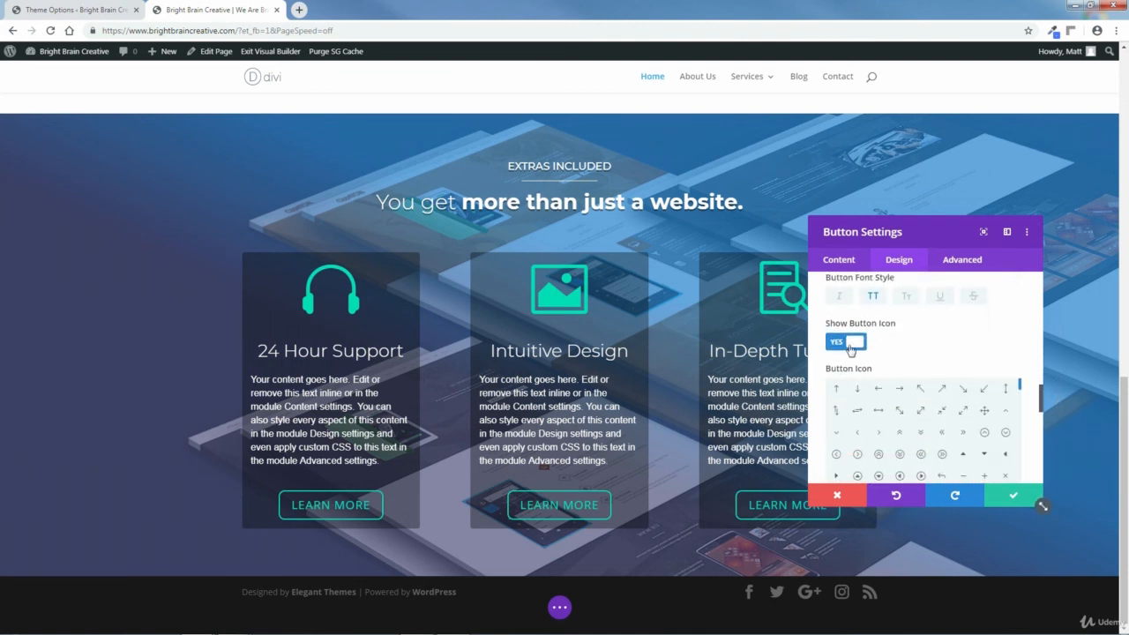
left_click(856, 344)
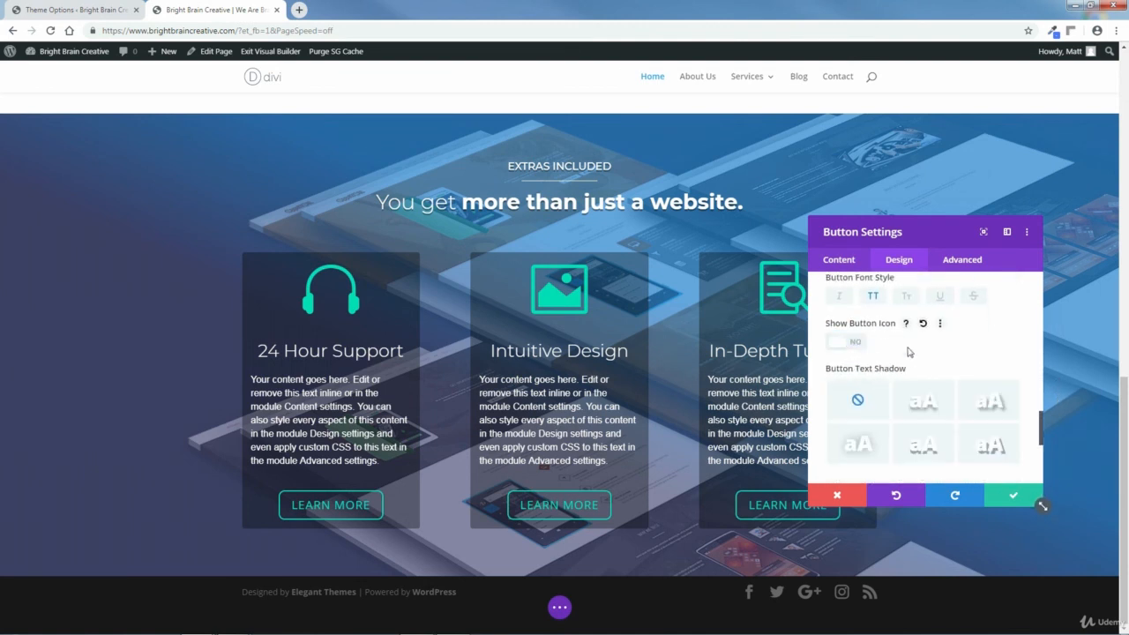
Copy the first button's Show Button Icon setting and paste it onto the Learn More buttons in the second and third columns.
left_click(940, 326)
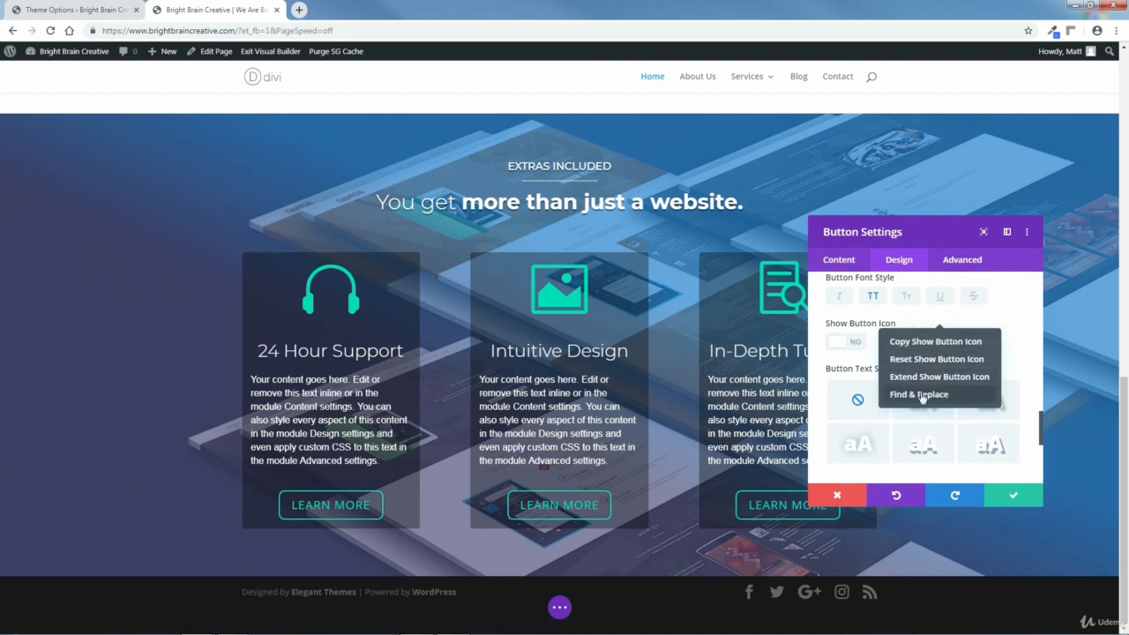
left_click(933, 343)
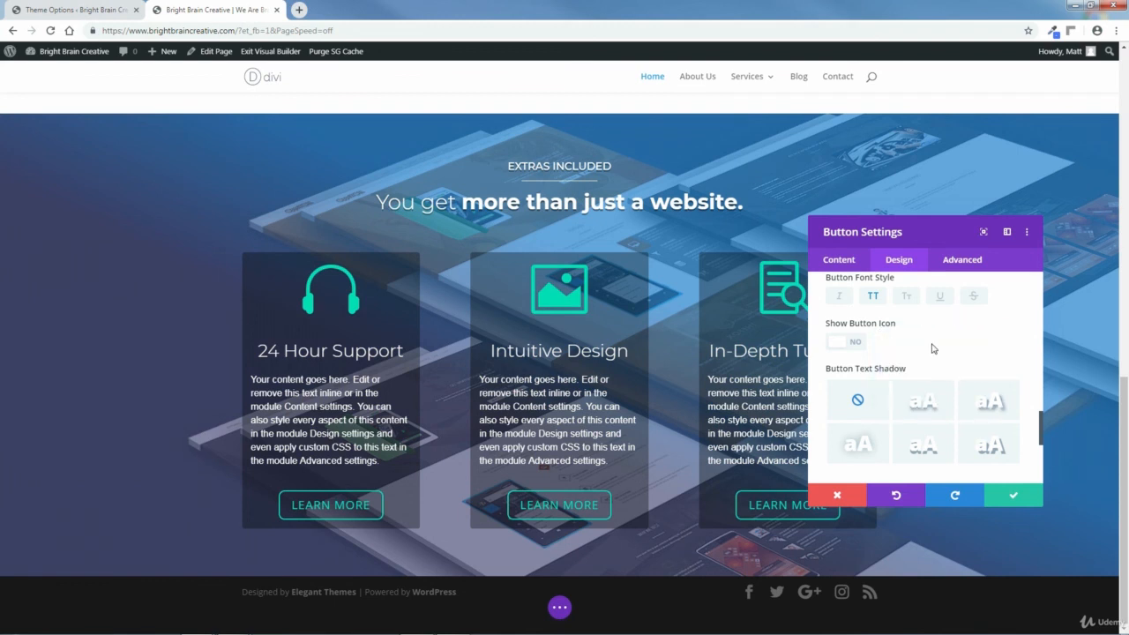
left_click(1013, 498)
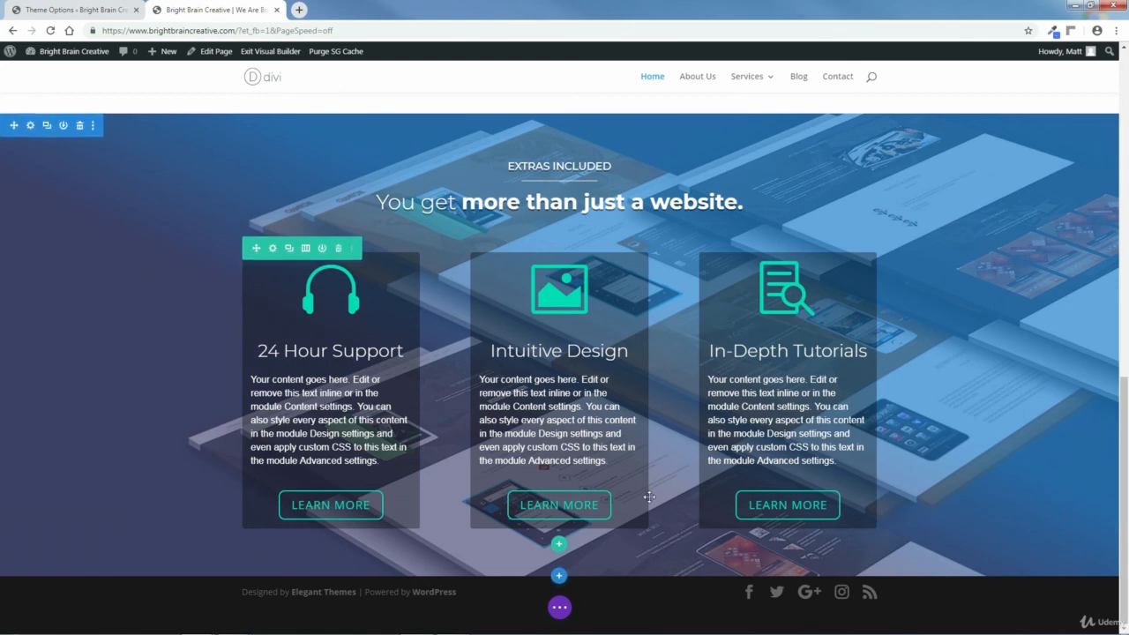
right_click(546, 505)
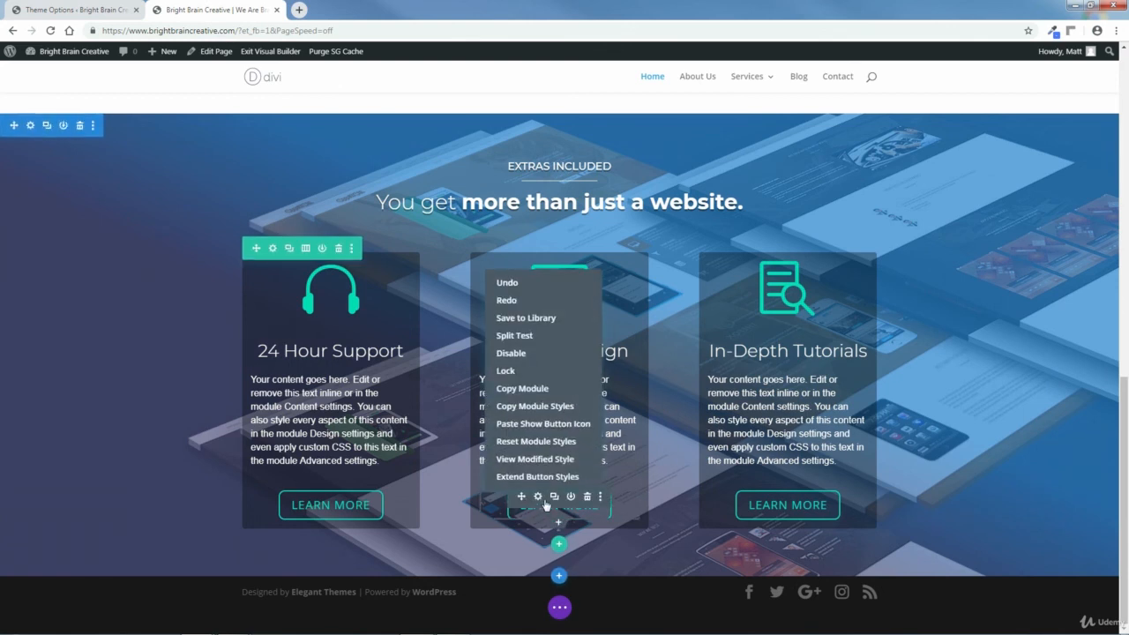
left_click(539, 425)
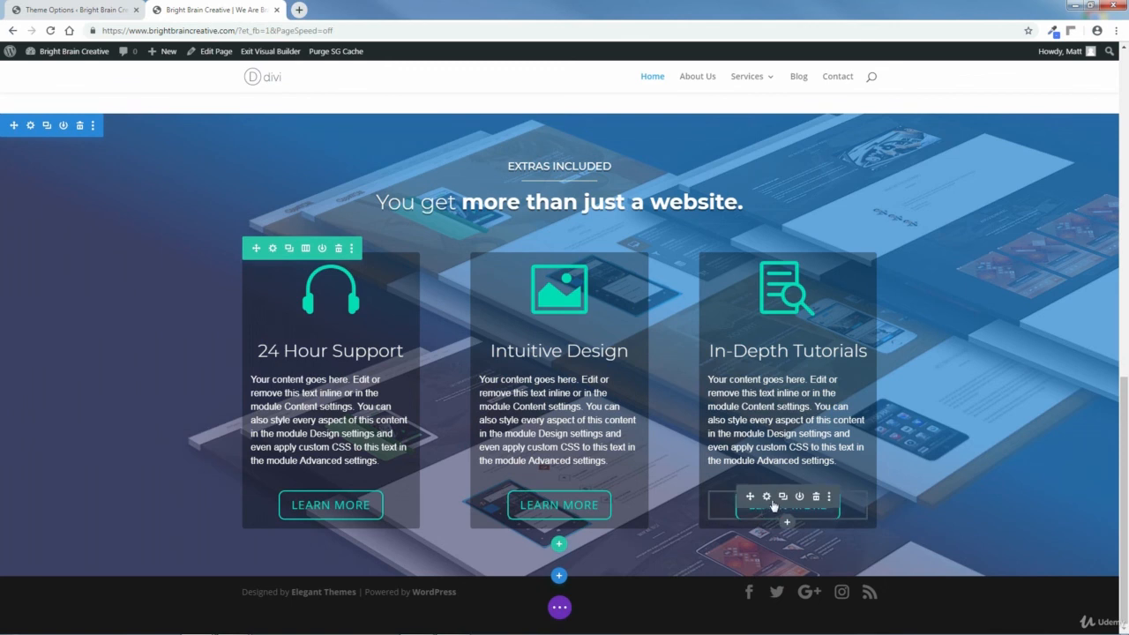
right_click(773, 504)
left_click(755, 425)
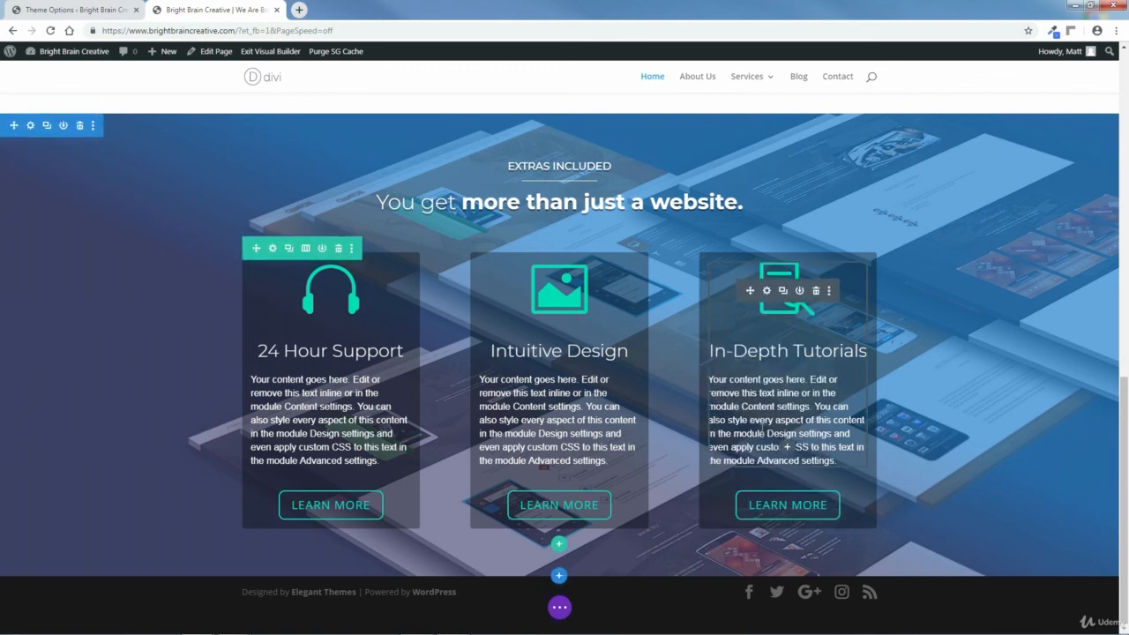
Save the page, exit the Visual Builder, and review the Extras Included section on the live page.
left_click(559, 608)
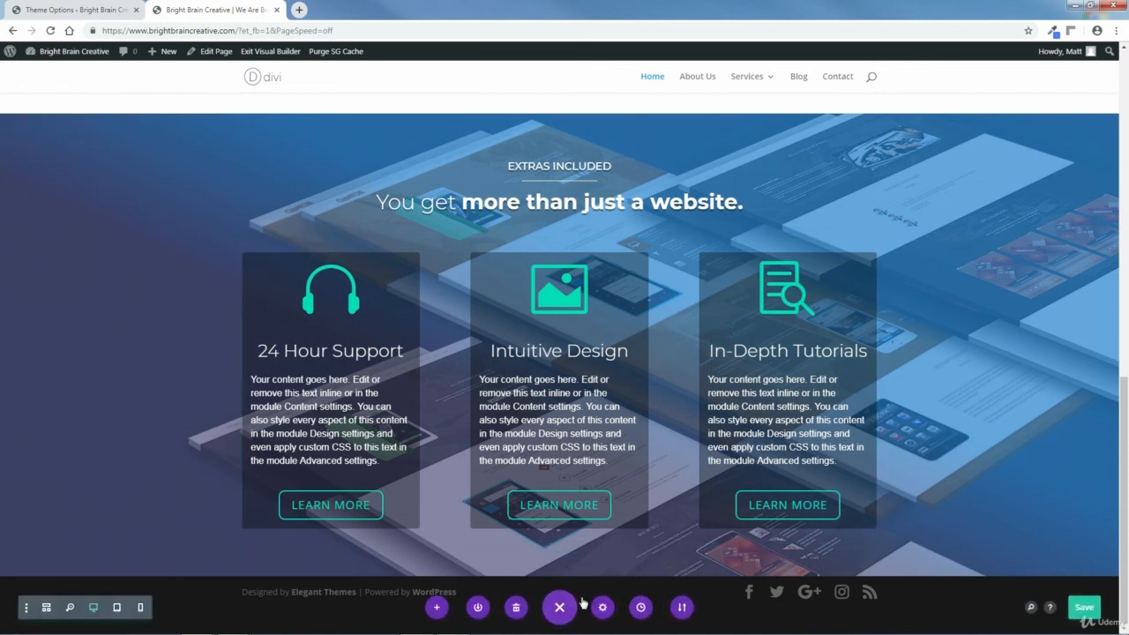
left_click(1084, 610)
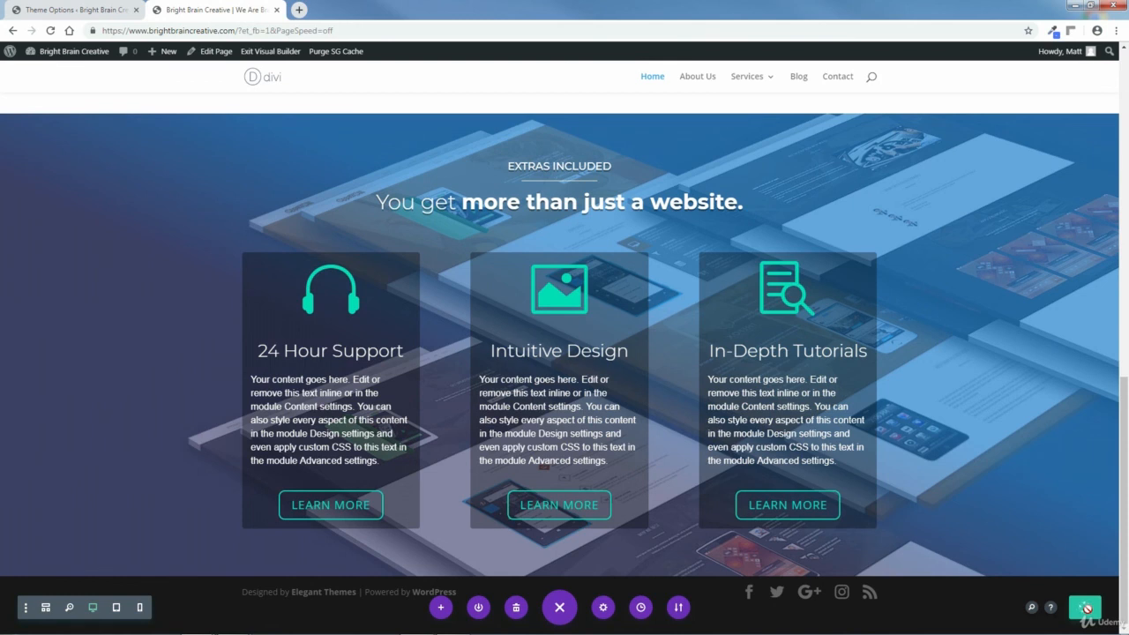
left_click(270, 53)
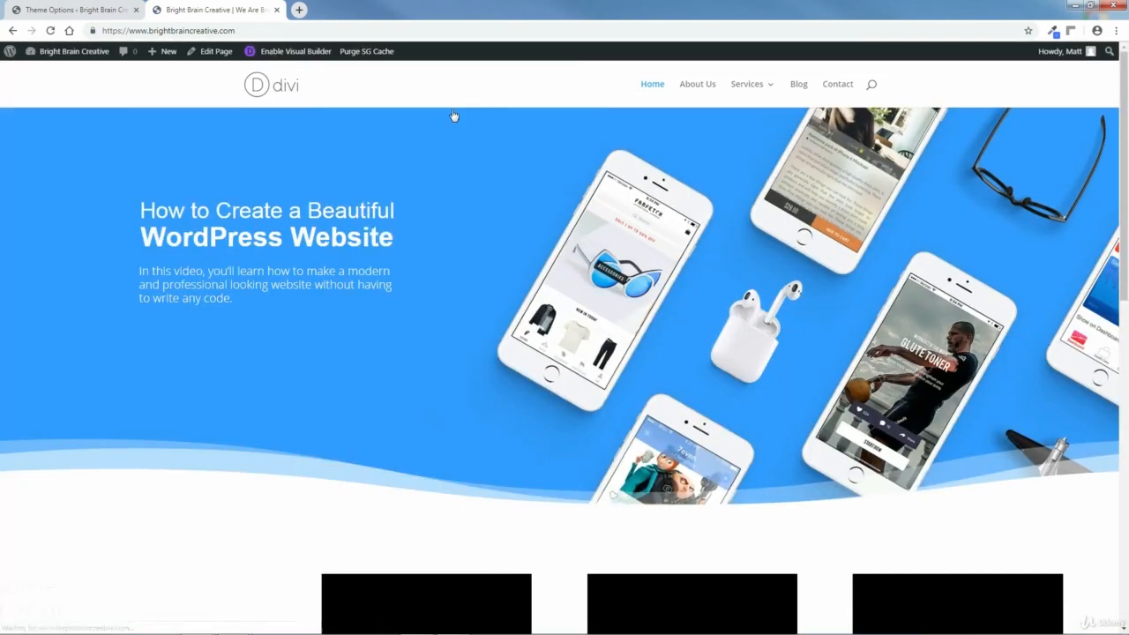
left_click_drag(1124, 132, 1126, 458)
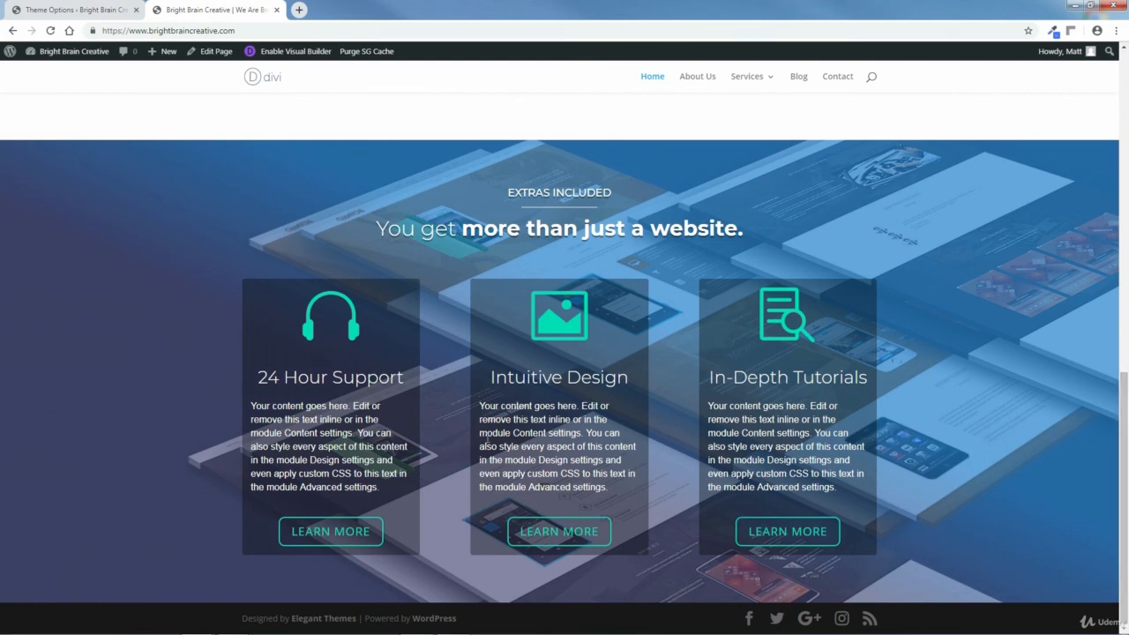
Close both Notepad text files and the browser window holding the Canva font combinations page.
mouse_move(313, 632)
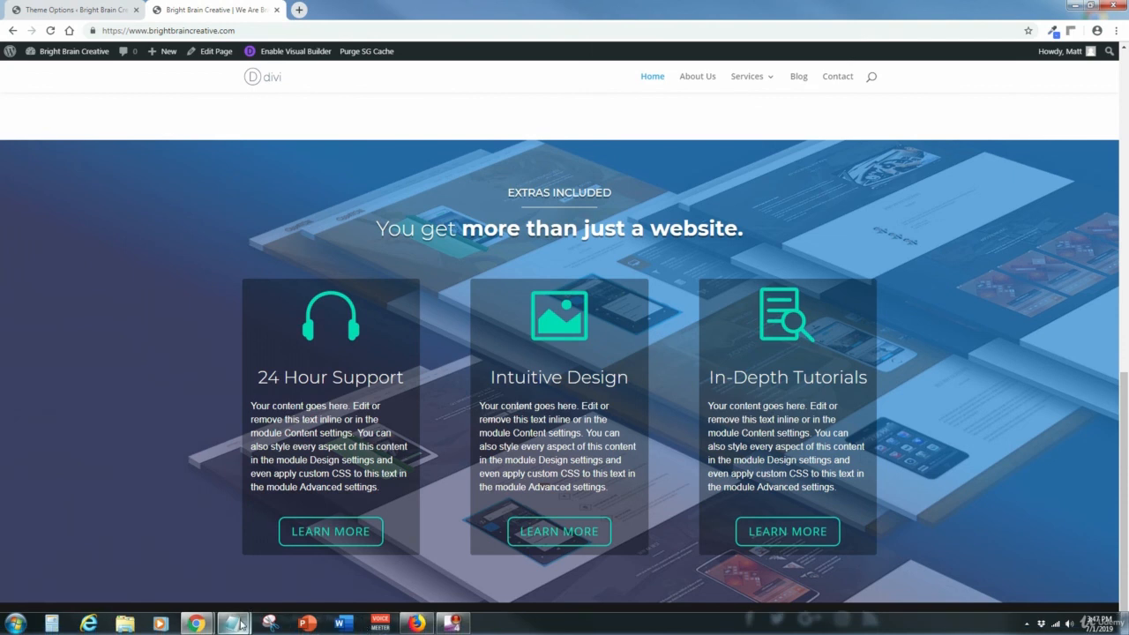
mouse_move(233, 623)
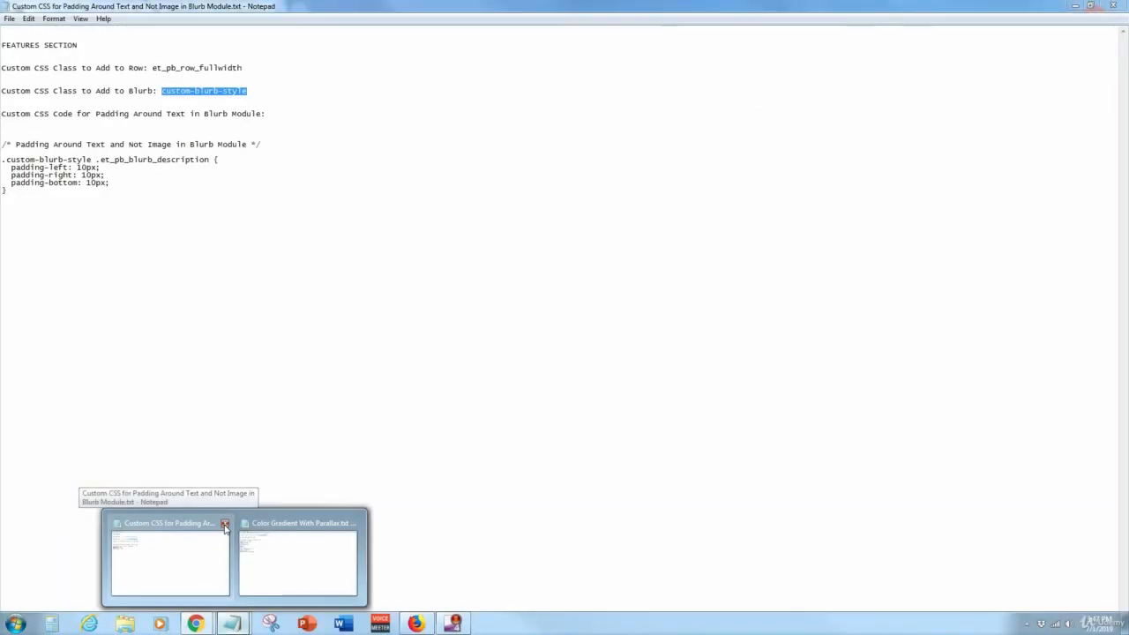
left_click(225, 523)
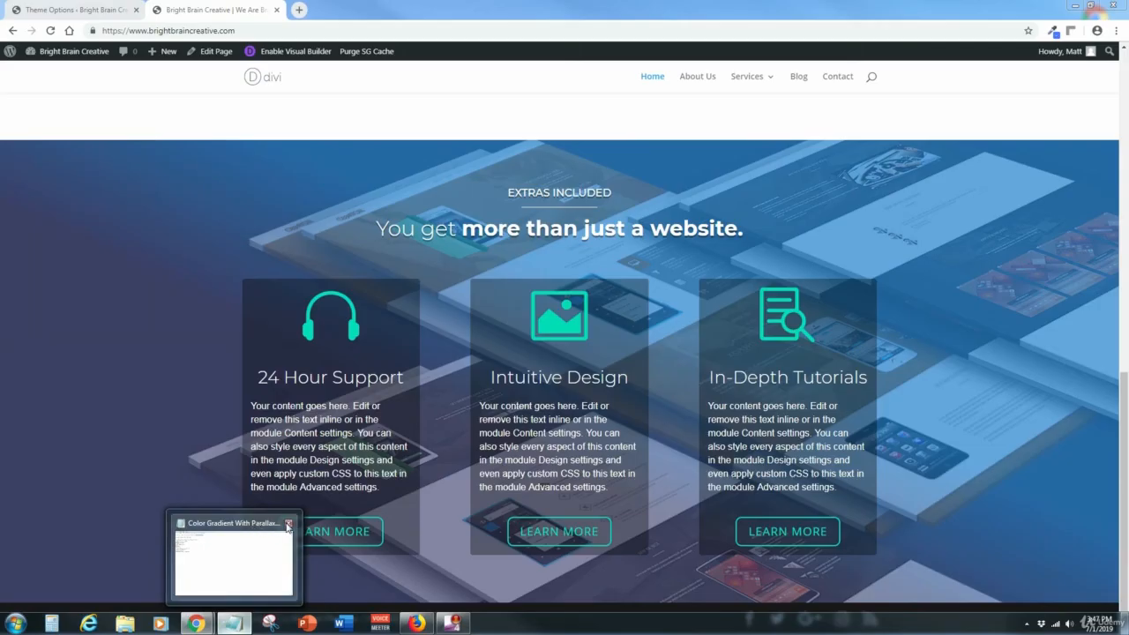
left_click(288, 523)
mouse_move(201, 626)
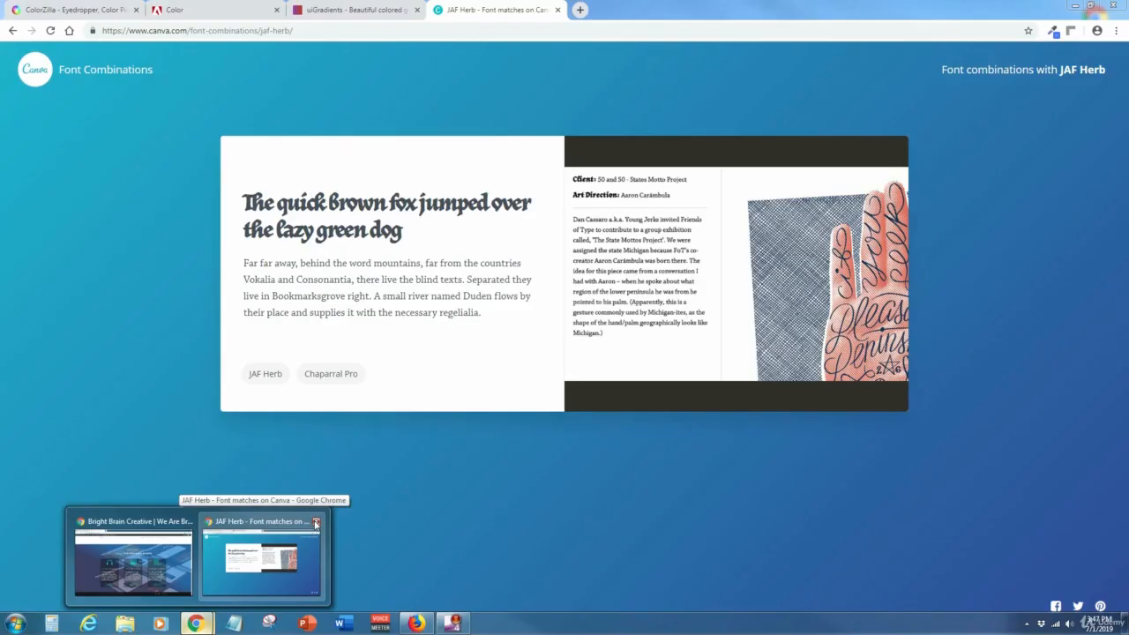
left_click(315, 522)
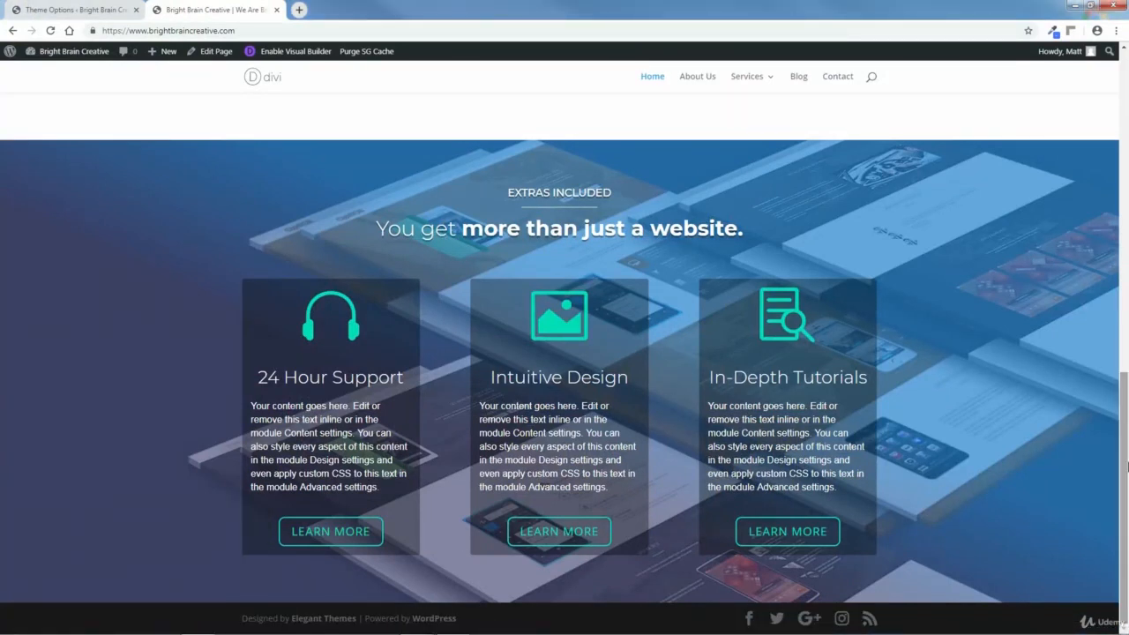
Reopen the home page in the Visual Builder at the Extras Included section.
left_click(296, 53)
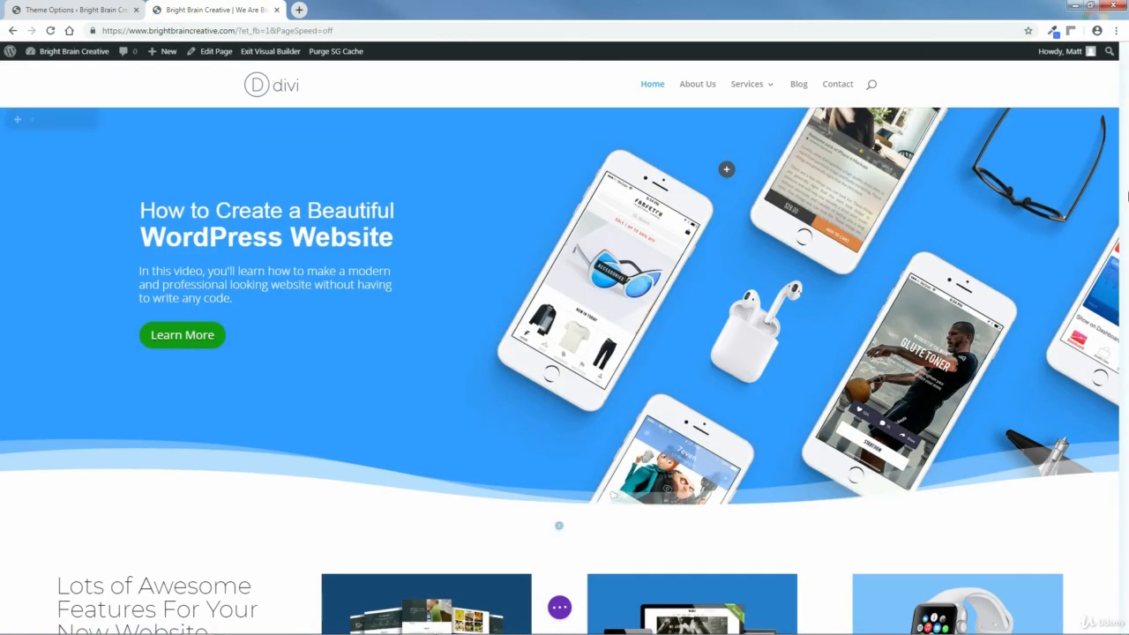
scroll(723, 168, "down", 2)
scroll(1069, 475, "down", 10)
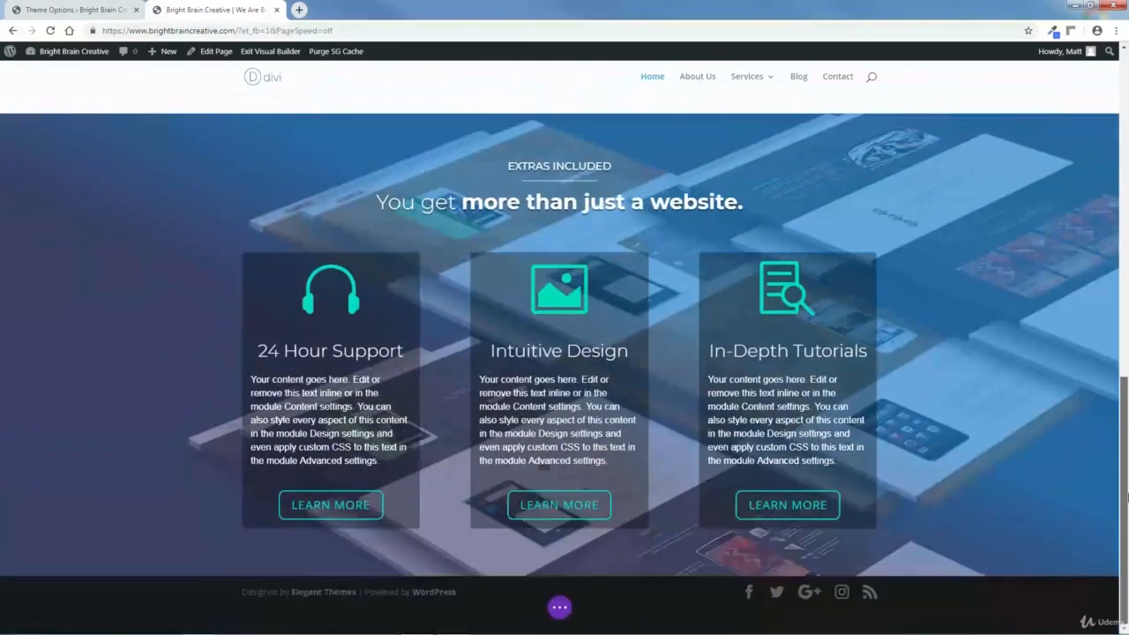